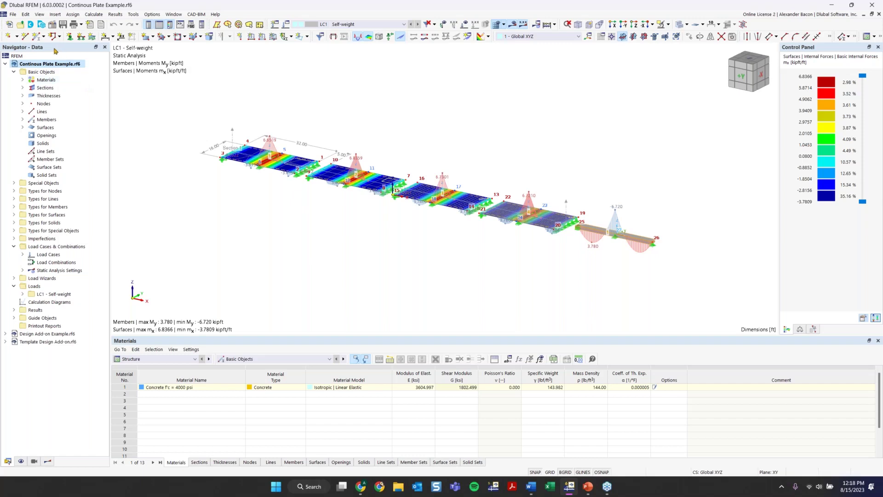
Undock the Data navigator and the Materials table as floating windows, and shrink and place the table below the model
left_click_drag(121, 80, 99, 62)
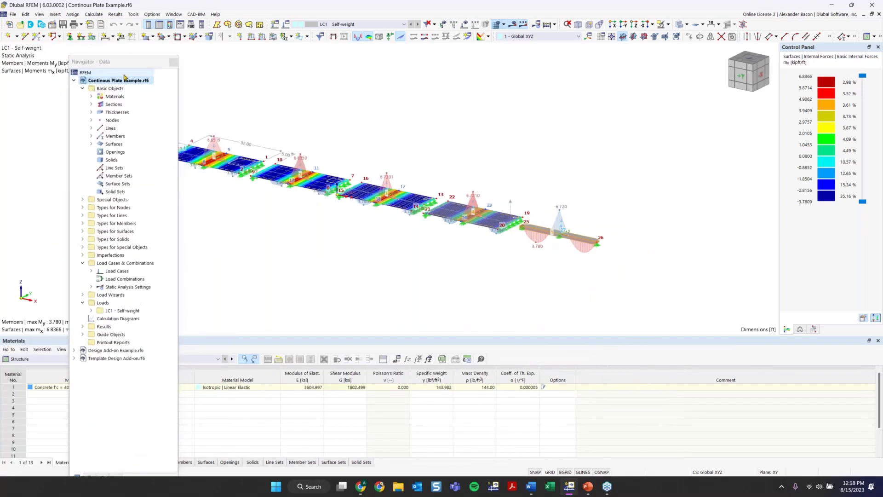
left_click_drag(365, 339, 320, 204)
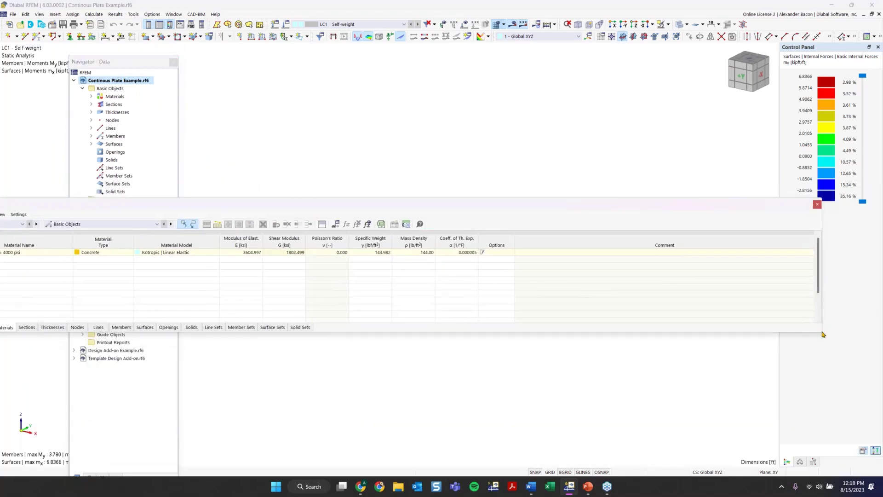
left_click_drag(823, 334, 528, 366)
left_click_drag(316, 203, 584, 289)
Undock the Control Panel, shorten it and move it beside the Materials table, and reposition the floating Data navigator
left_click_drag(809, 51, 782, 97)
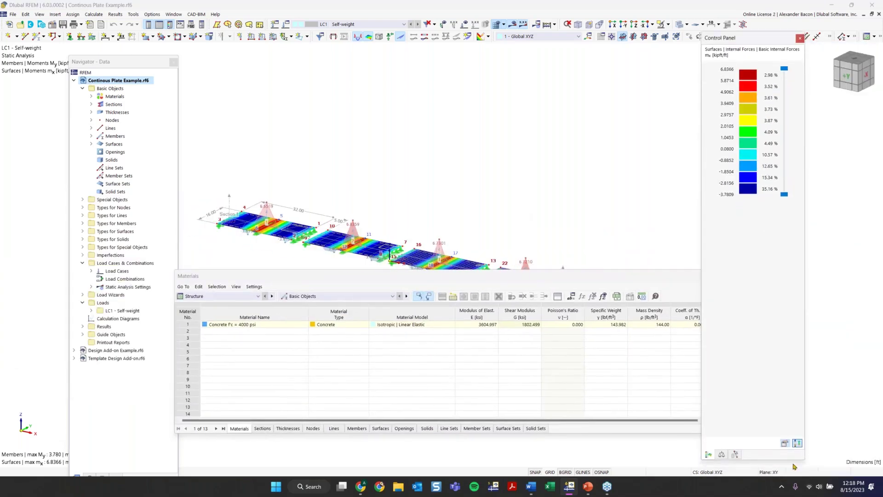
left_click_drag(804, 462, 804, 330)
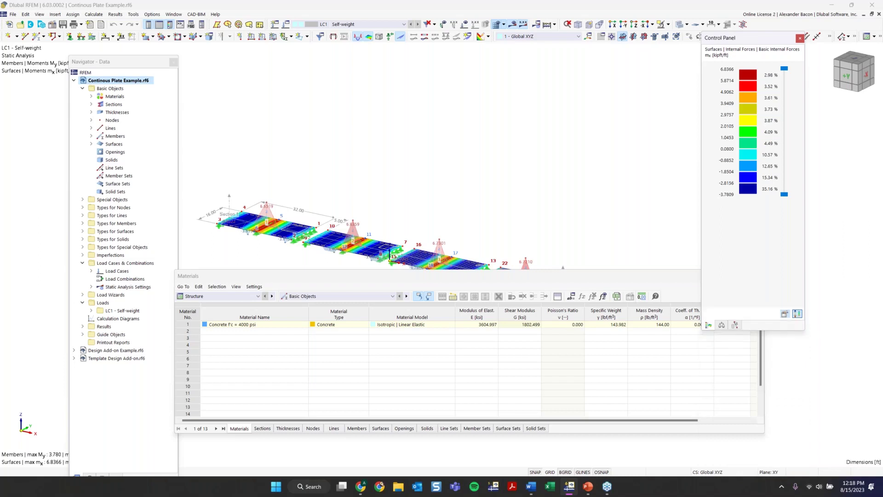
left_click_drag(738, 45, 801, 70)
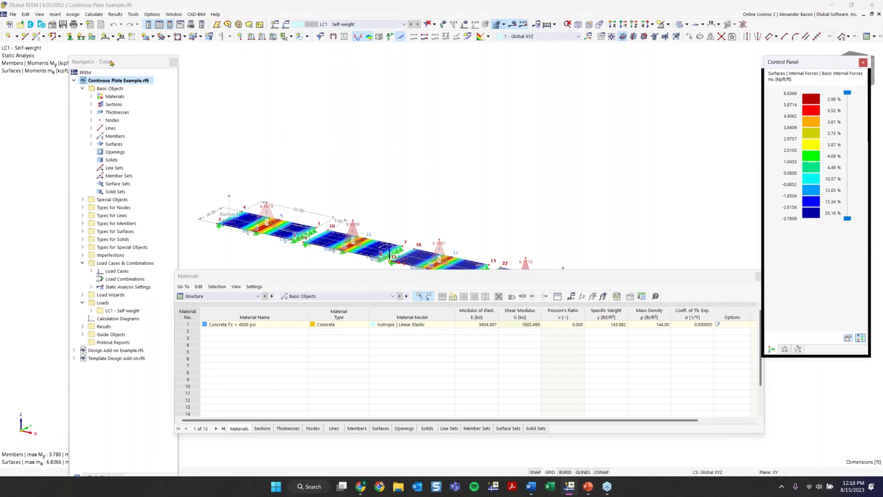
left_click_drag(111, 62, 90, 52)
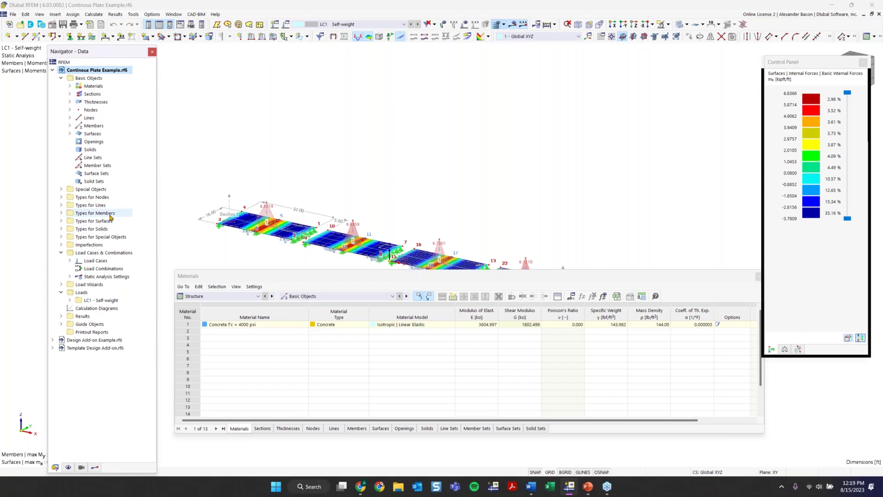
left_click_drag(101, 51, 97, 32)
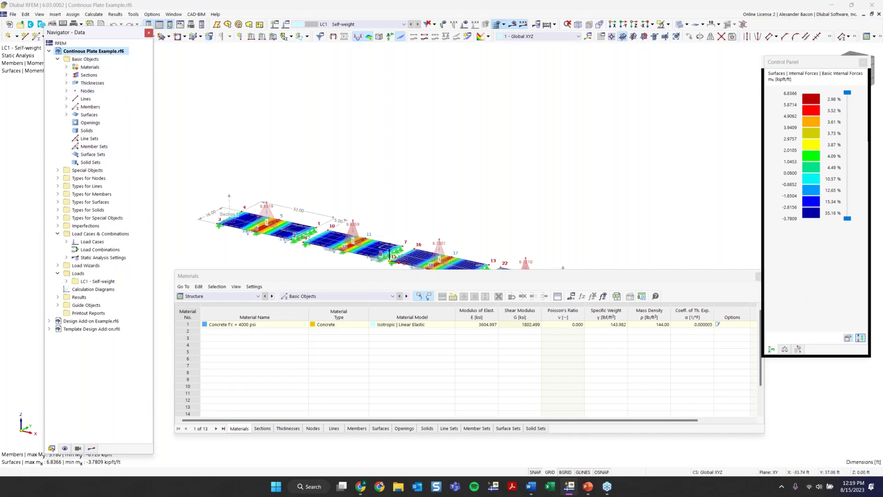
Expand the Materials, Sections, Thicknesses and Nodes entries of the continuous plate model in the Data navigator
middle_click_drag(336, 238, 323, 143)
left_click(68, 67)
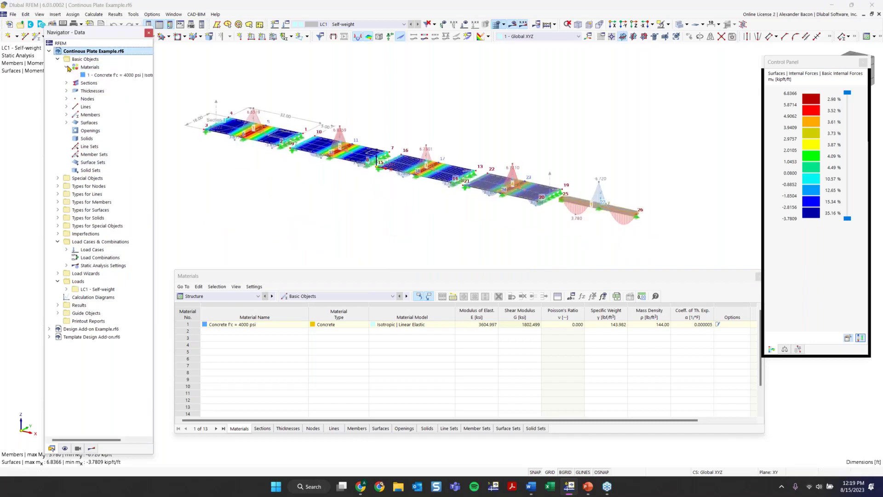
left_click(86, 68)
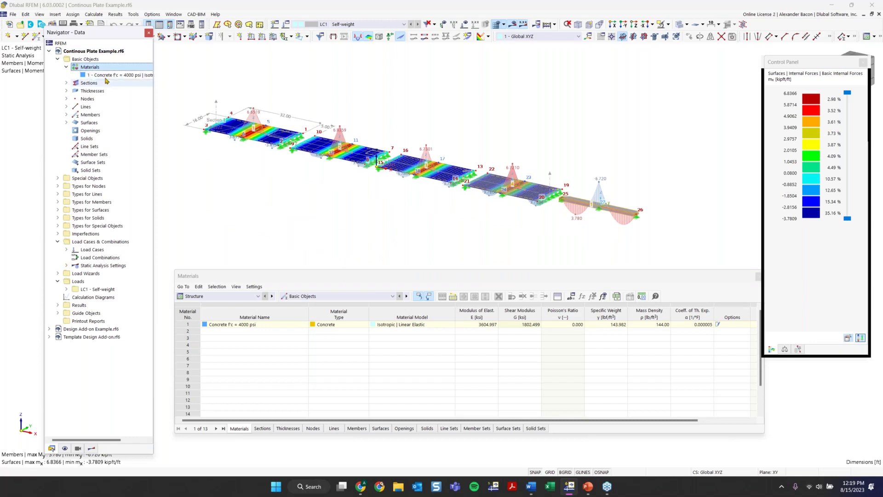
left_click(66, 84)
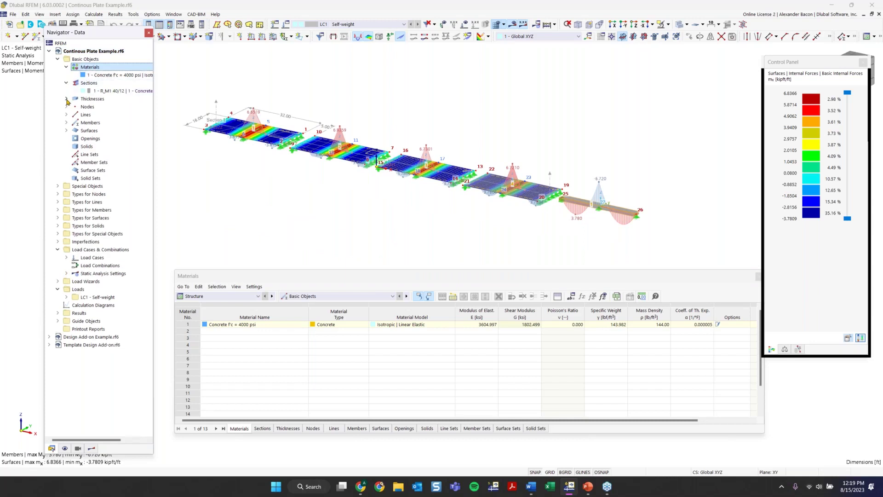
left_click(66, 99)
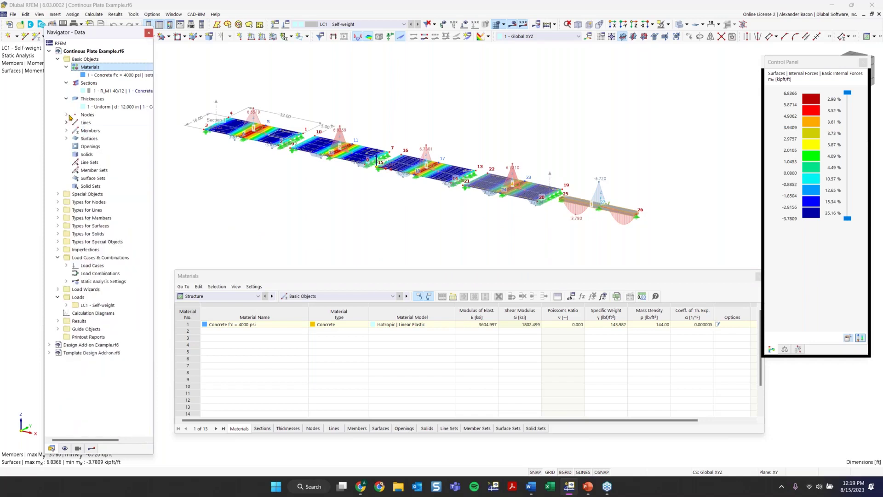
left_click(66, 115)
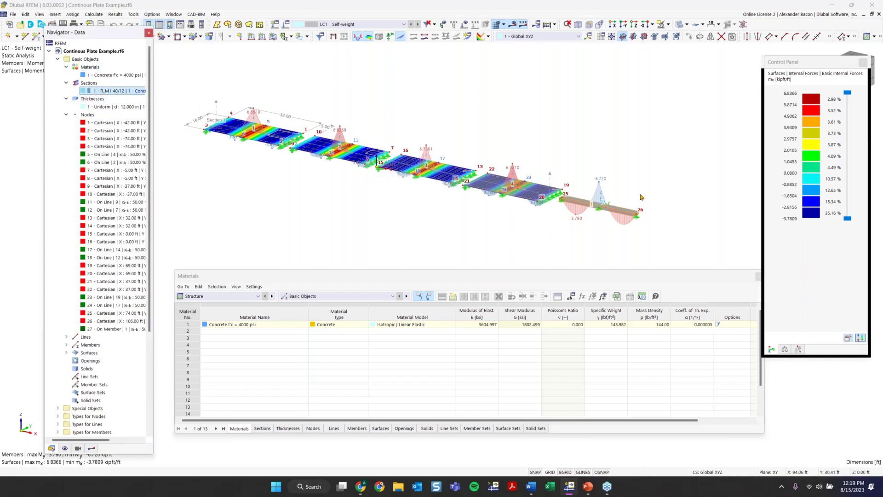
Examine the plates and beam in the model and look through the node list and remaining Data navigator categories
scroll(598, 215, "up", 2)
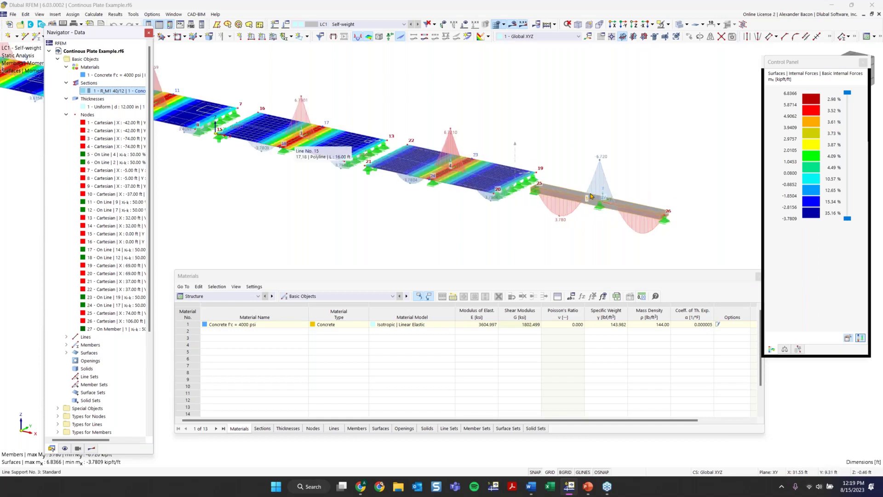
scroll(536, 224, "down", 3)
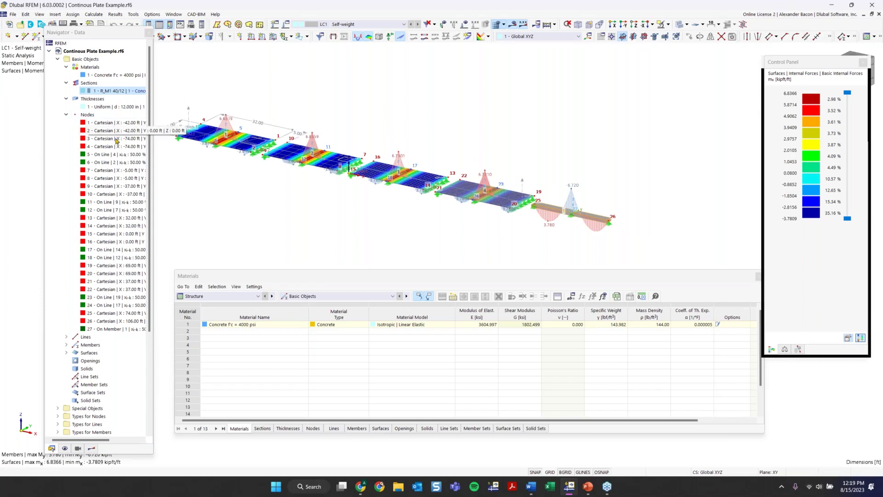
scroll(120, 180, "down", 5)
scroll(120, 180, "down", 1)
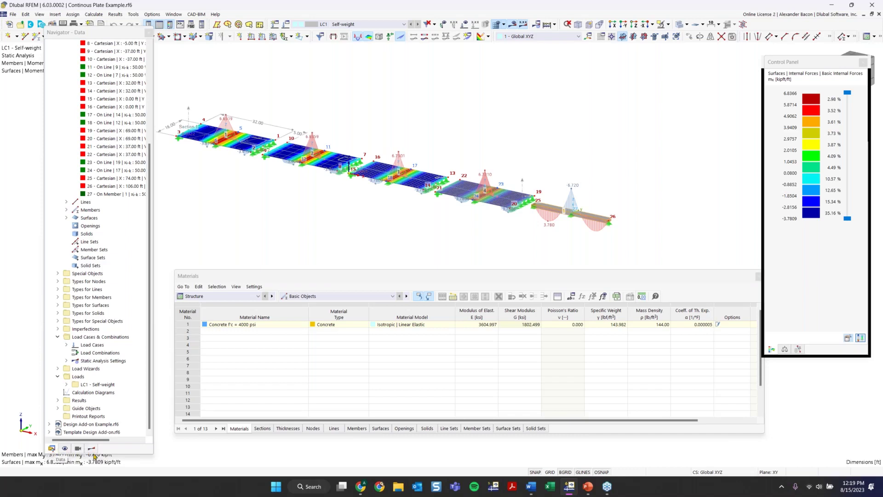
scroll(106, 304, "up", 6)
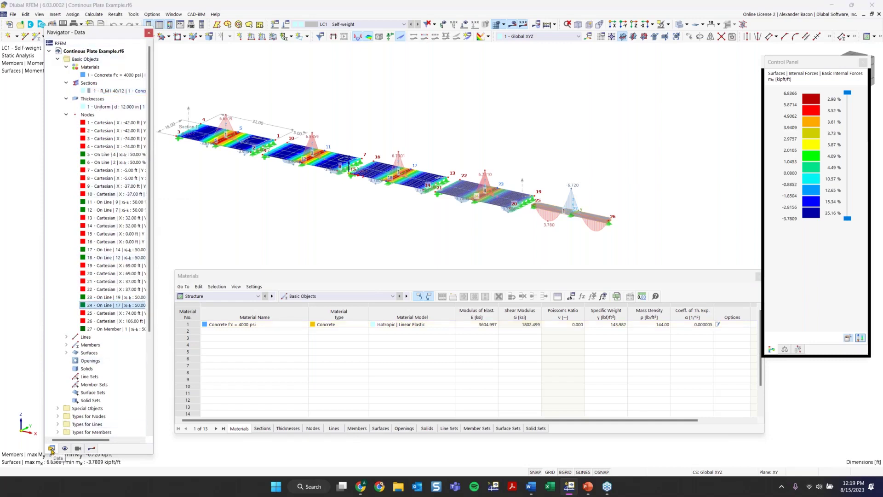
scroll(90, 397, "down", 4)
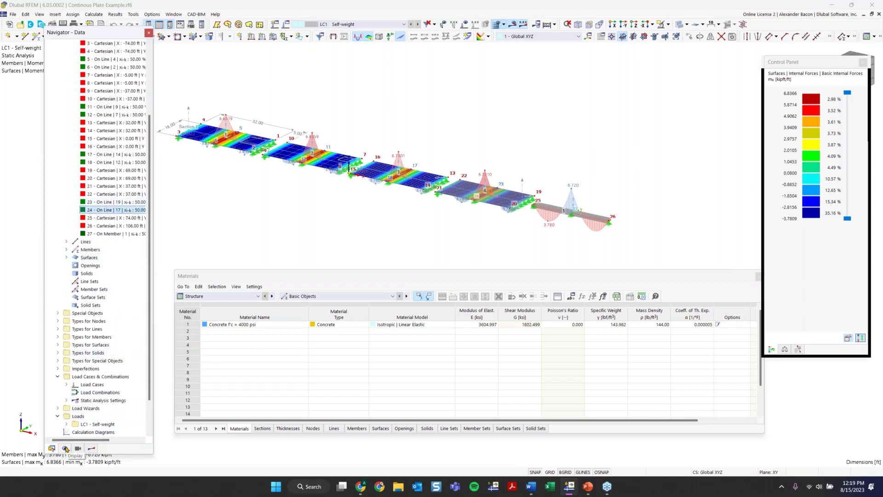
Switch to the Display navigator and collapse all of its categories
left_click(66, 448)
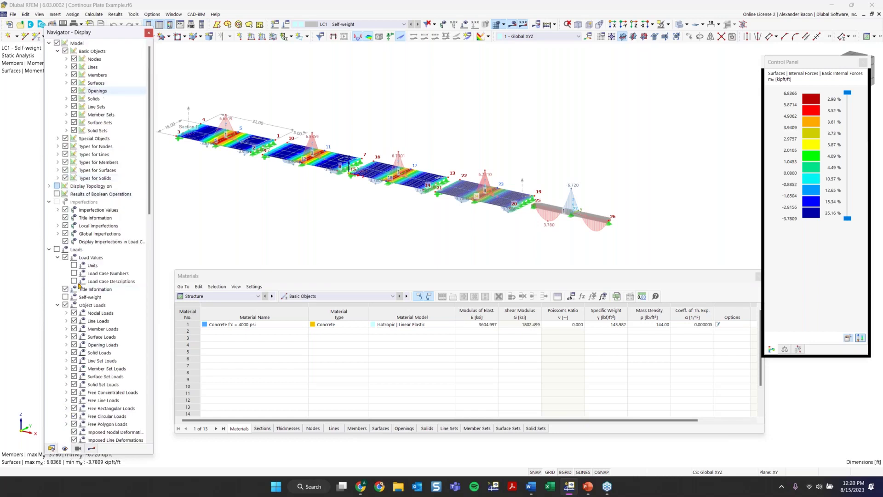
right_click(128, 86)
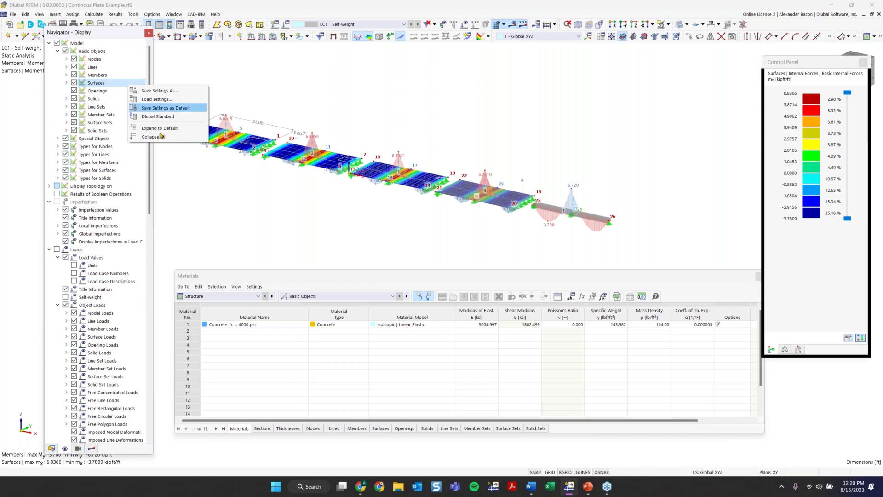
left_click(158, 136)
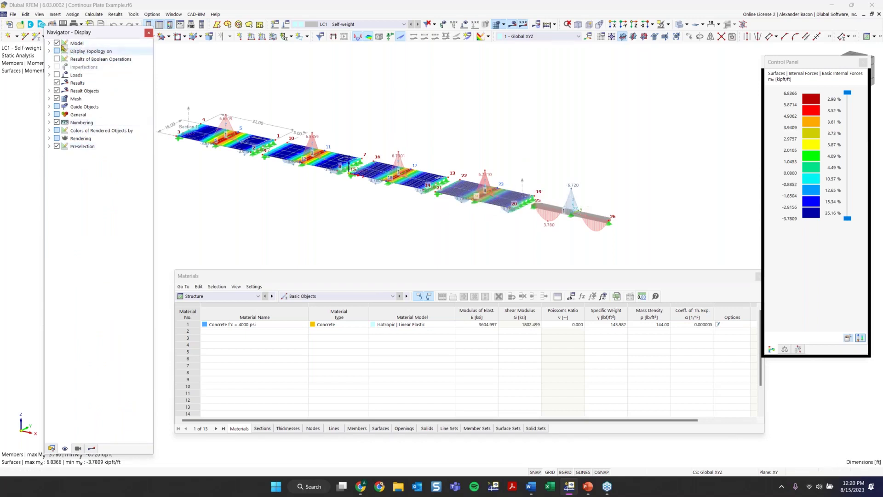
Expand the Model display category and turn off the display of the calculation results
left_click(50, 43)
left_click(57, 43)
left_click(57, 43)
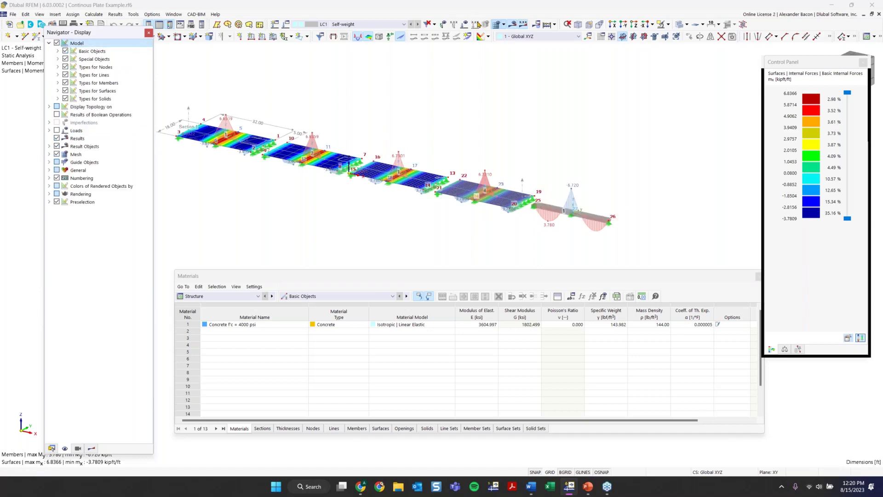
left_click(358, 36)
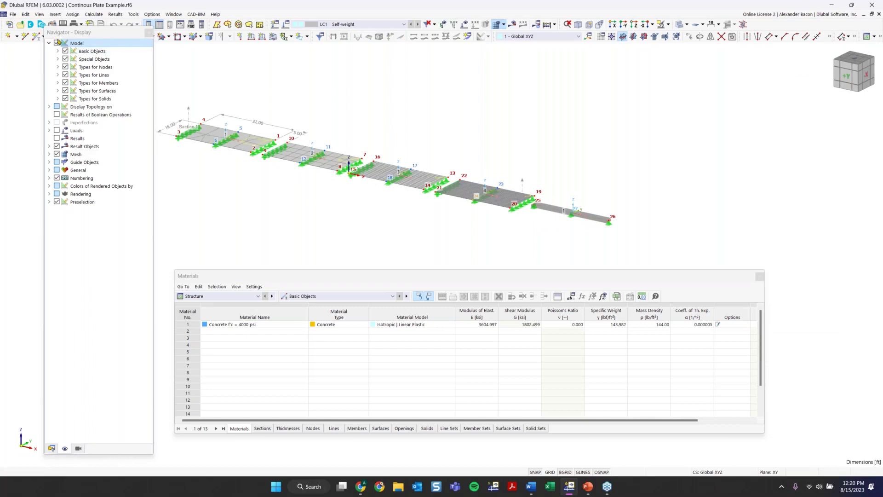
Hide all model objects, look at the Basic Objects display categories, and show the model again
left_click(57, 43)
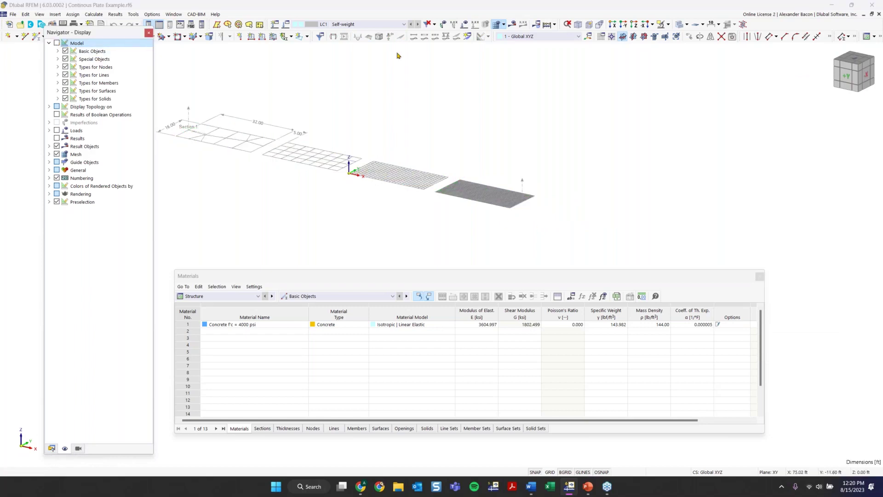
double_click(85, 51)
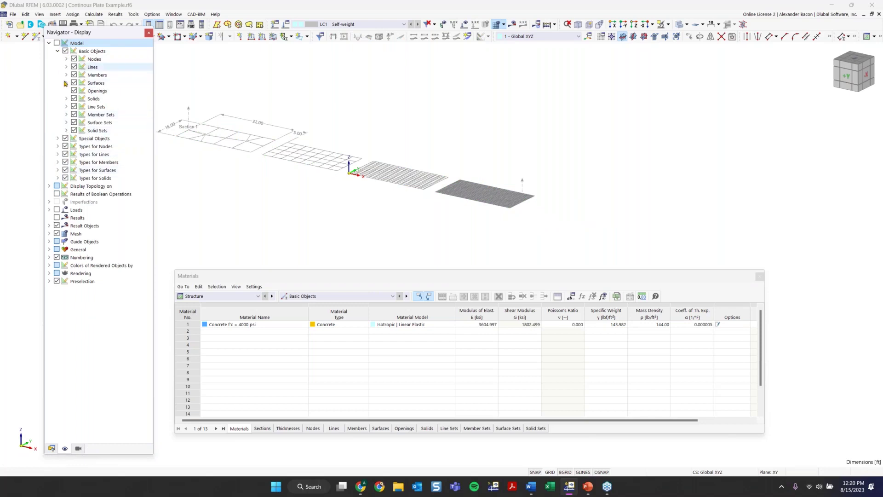
left_click(58, 51)
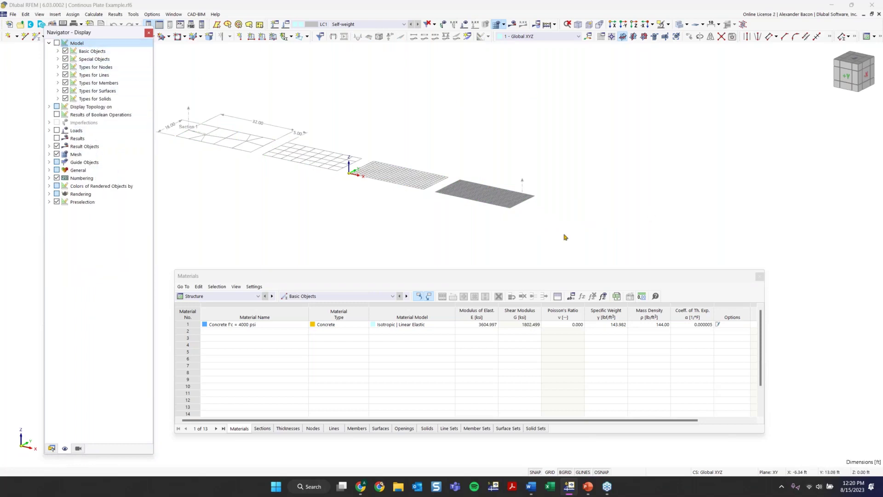
left_click(56, 42)
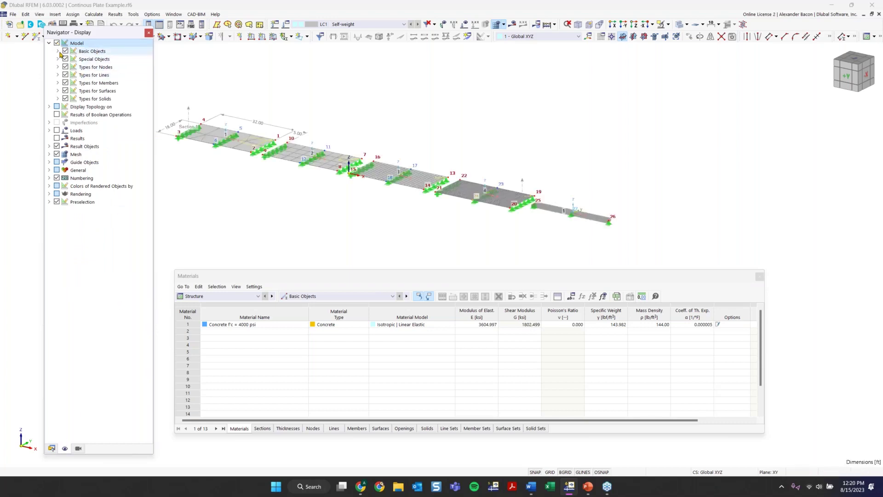
Review the display options under Basic Objects, Result Objects, Loads and Display Topology on
left_click(58, 51)
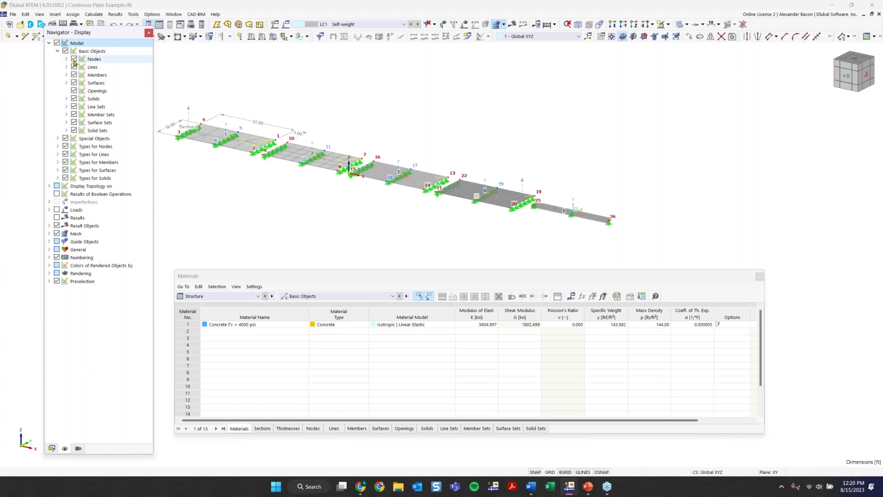
left_click(58, 51)
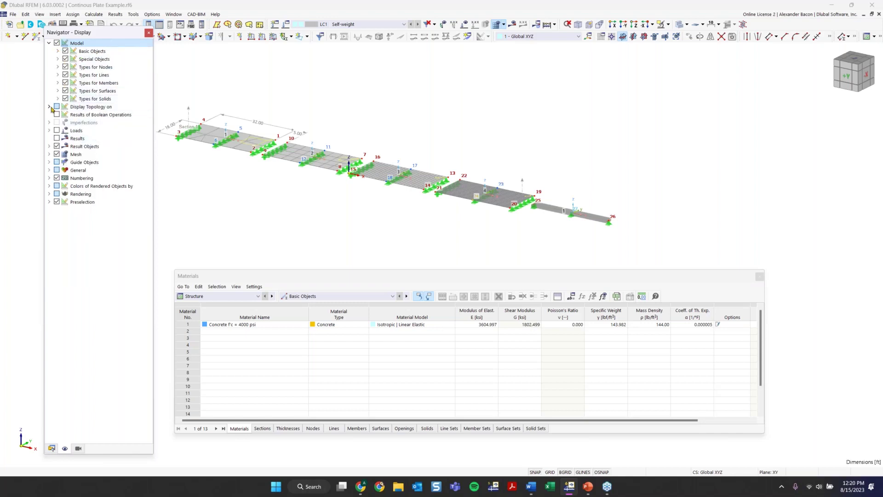
left_click(49, 147)
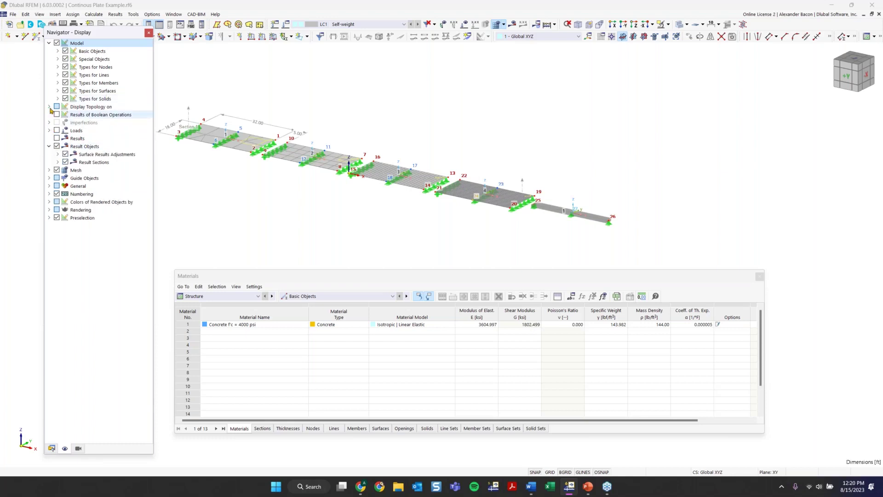
left_click(49, 130)
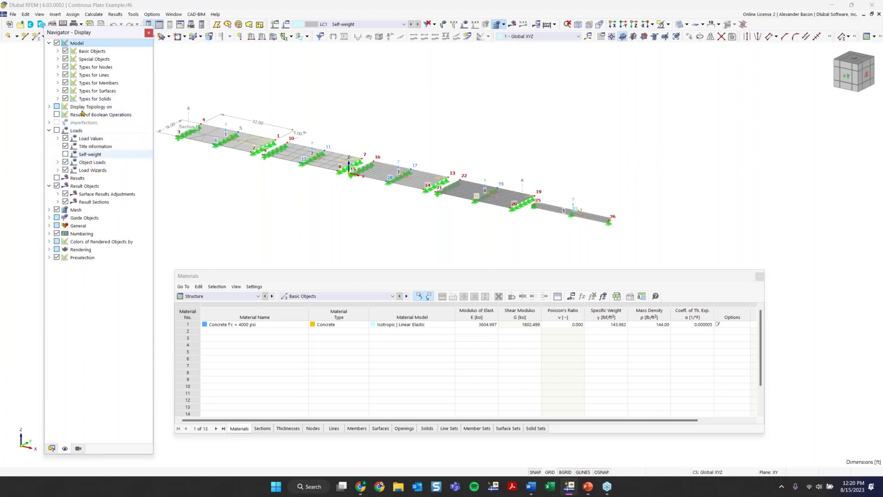
left_click(50, 107)
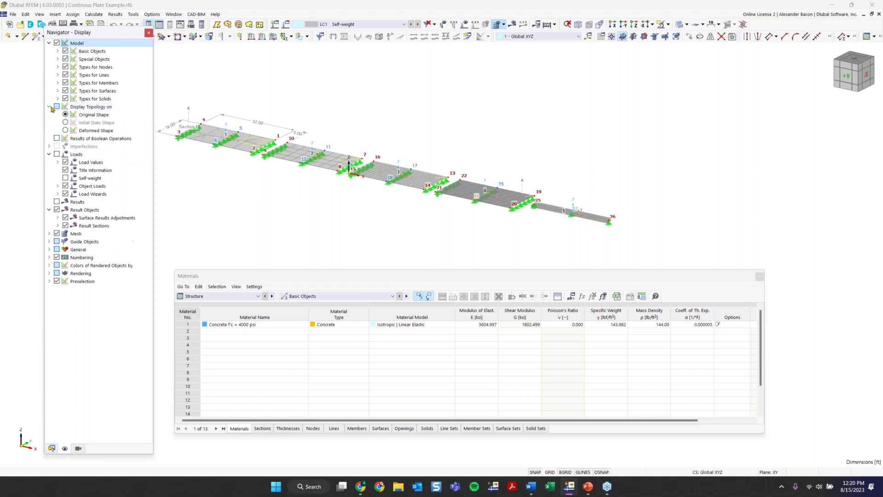
Switch to the Views navigator, reposition it, and activate the visibilities mode for the model
left_click(78, 449)
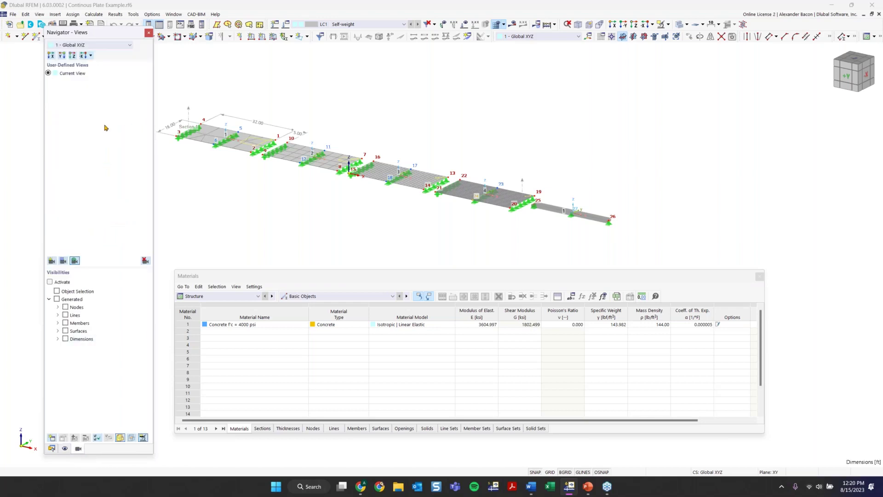
left_click_drag(97, 33, 89, 48)
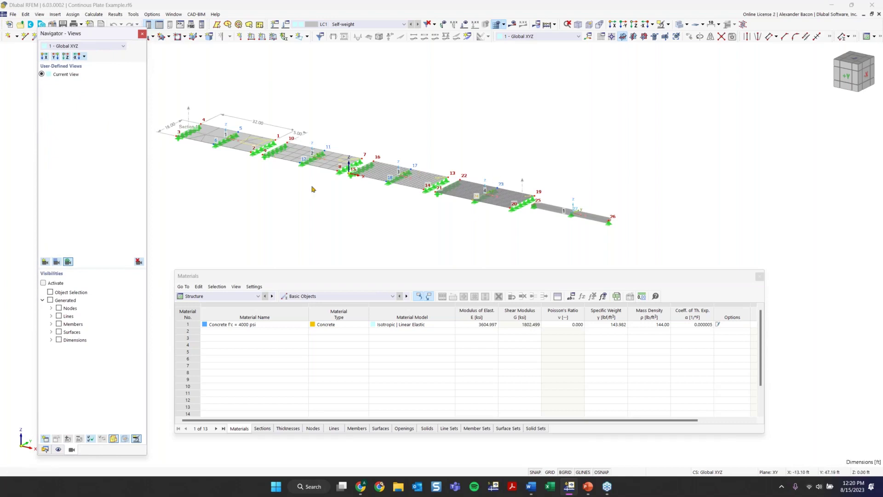
middle_click_drag(420, 230, 454, 226)
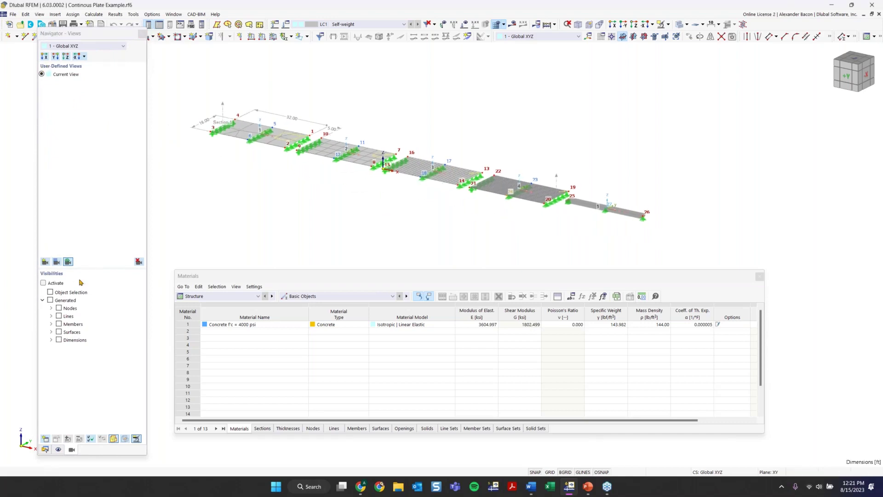
left_click(44, 283)
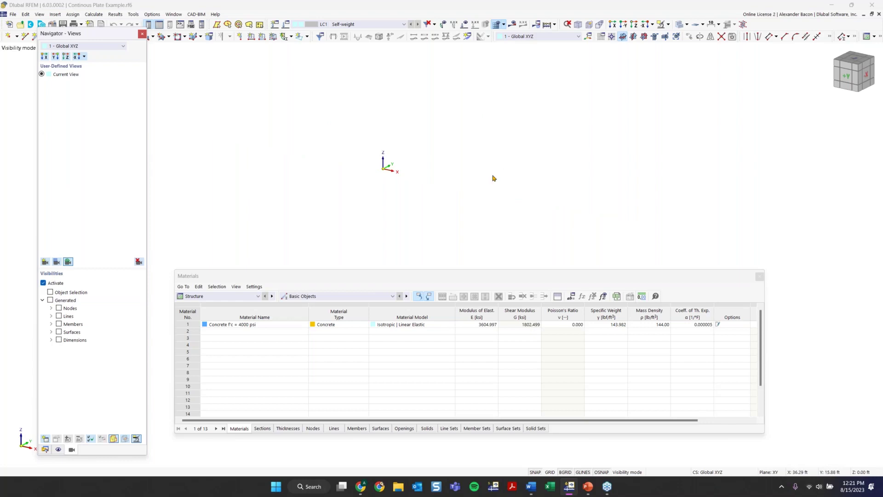
Isolate the members made of Concrete f'c = 4000 psi through the generated visibilities and select the displayed member
left_click(51, 325)
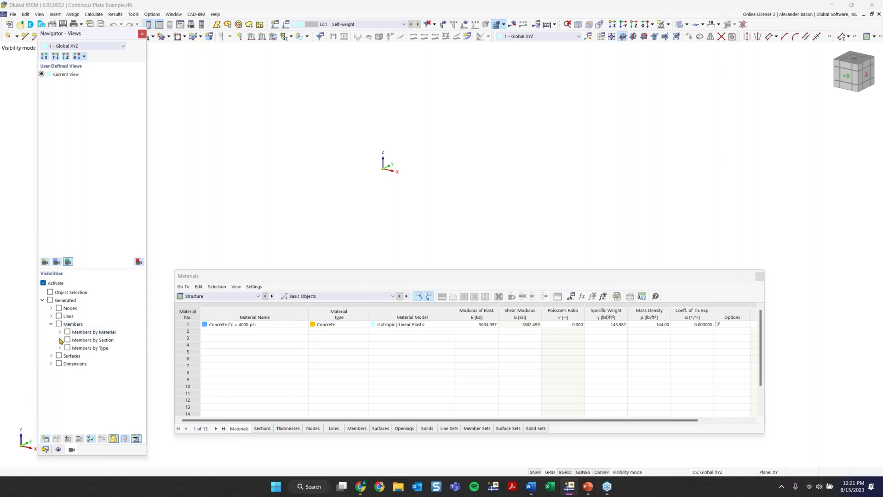
left_click(60, 332)
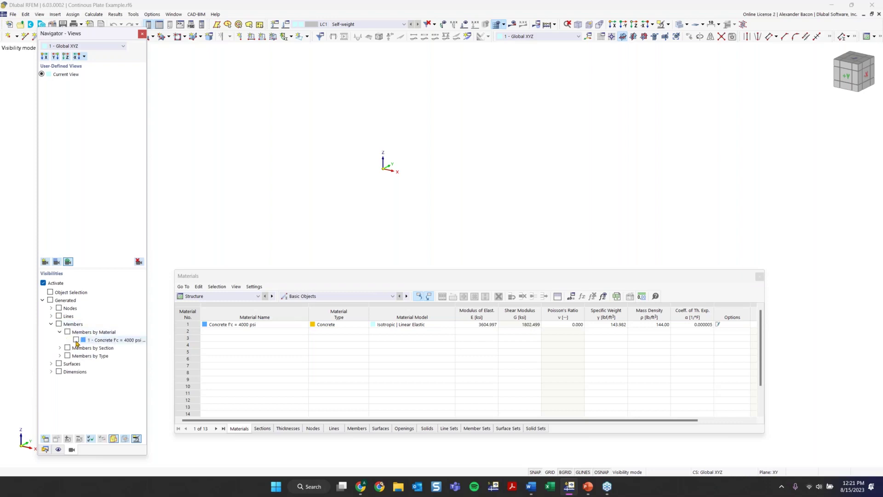
left_click(76, 341)
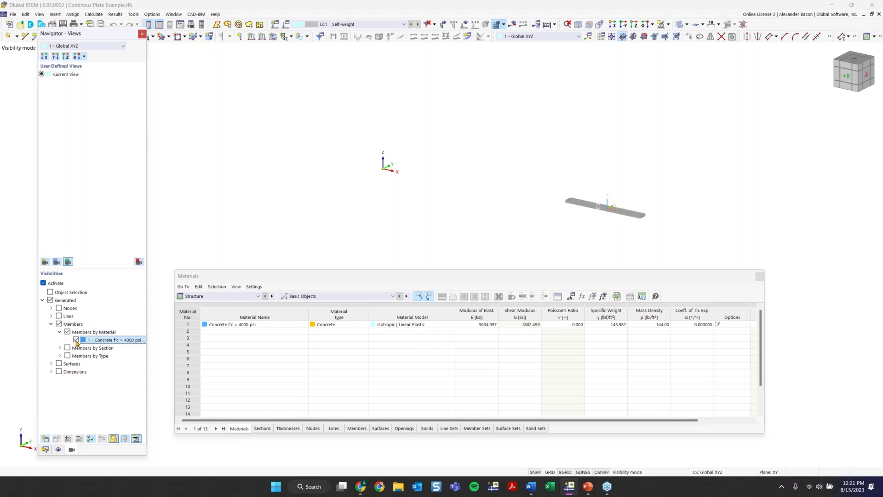
left_click(630, 214)
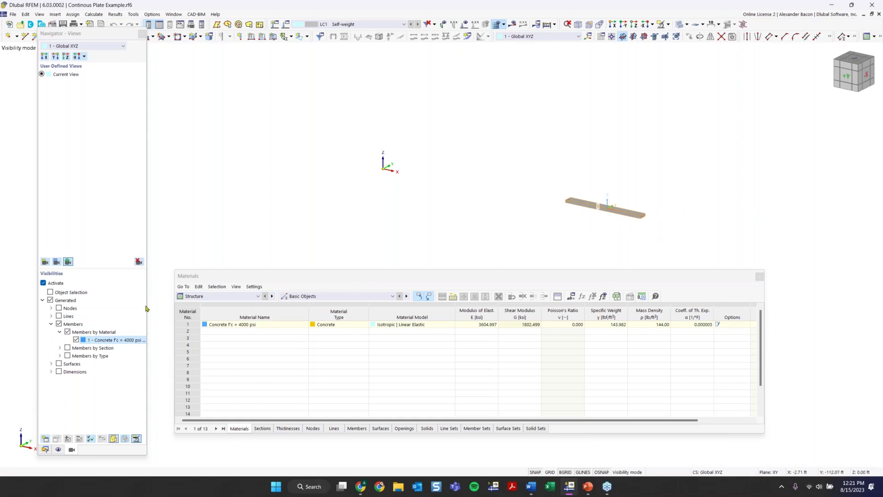
Deactivate the visibilities mode to display the whole model again
left_click(52, 325)
left_click(52, 324)
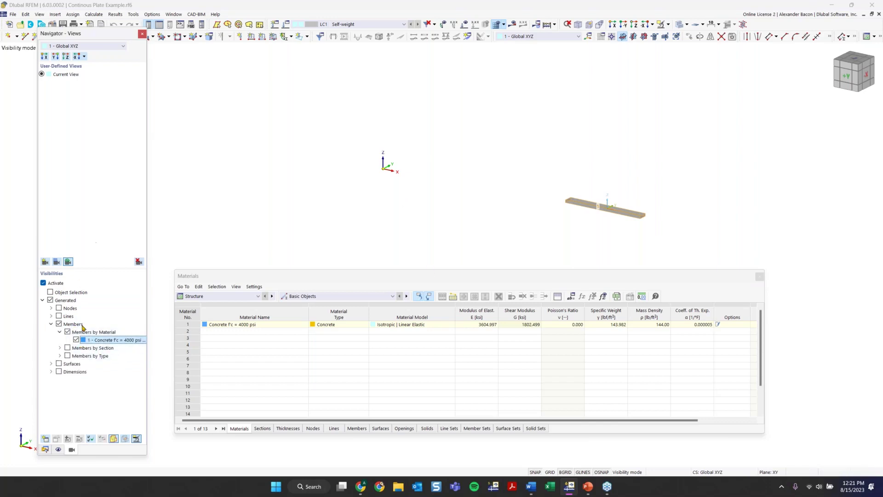
left_click(44, 283)
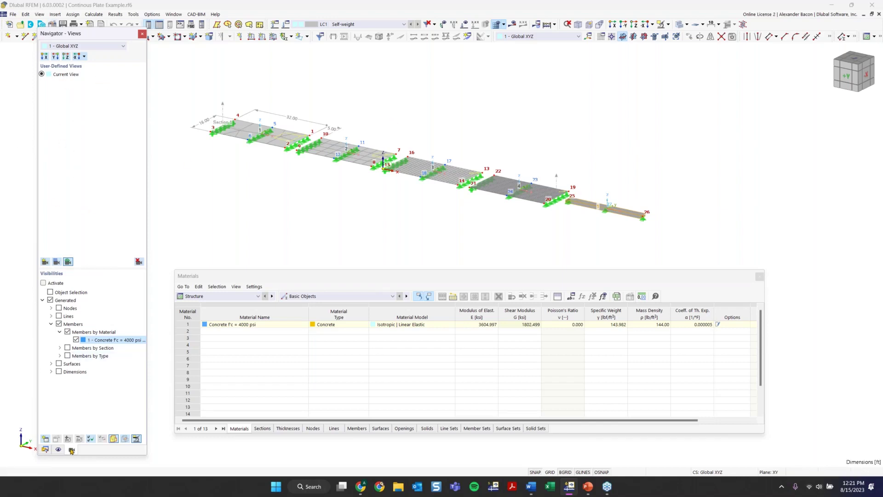
Turn on the calculation results, display the global deformations |u|, and expand the Members result category
left_click(511, 27)
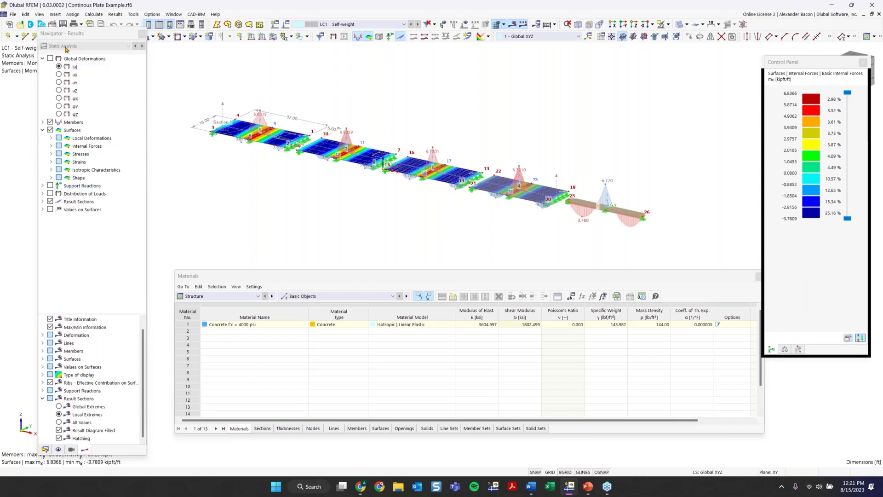
left_click(50, 58)
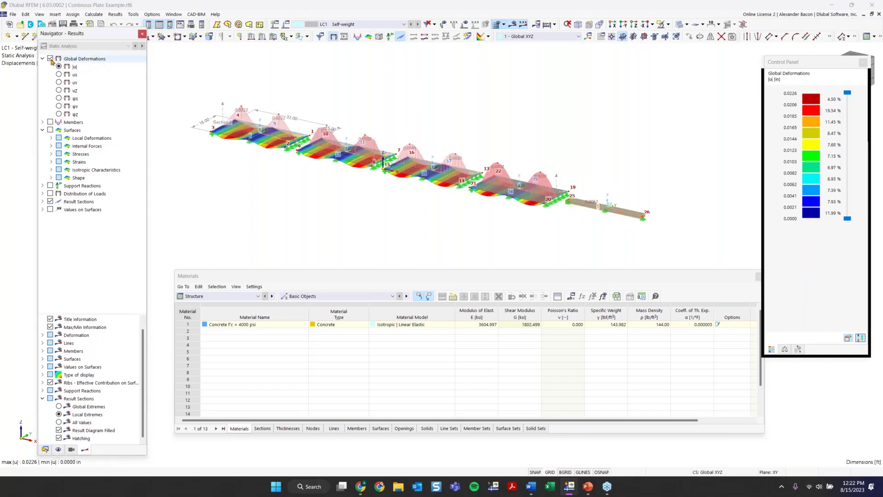
left_click(42, 122)
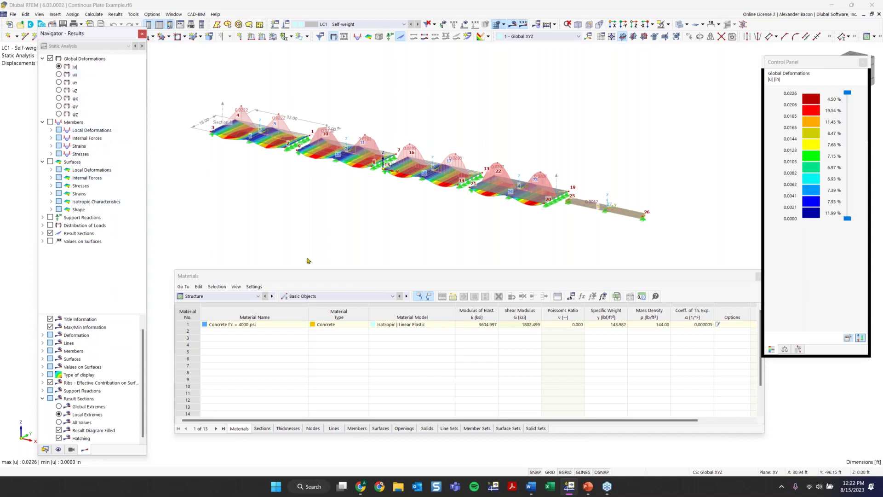
Dock the Results navigator beside the work window and float the View toolbar over the model area
left_click_drag(82, 36, 82, 47)
left_click_drag(64, 110, 11, 116)
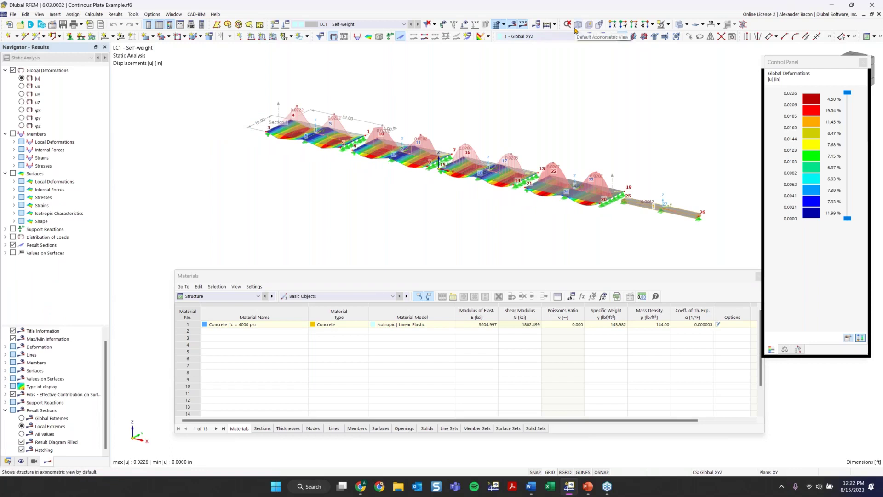
left_click_drag(561, 24, 233, 75)
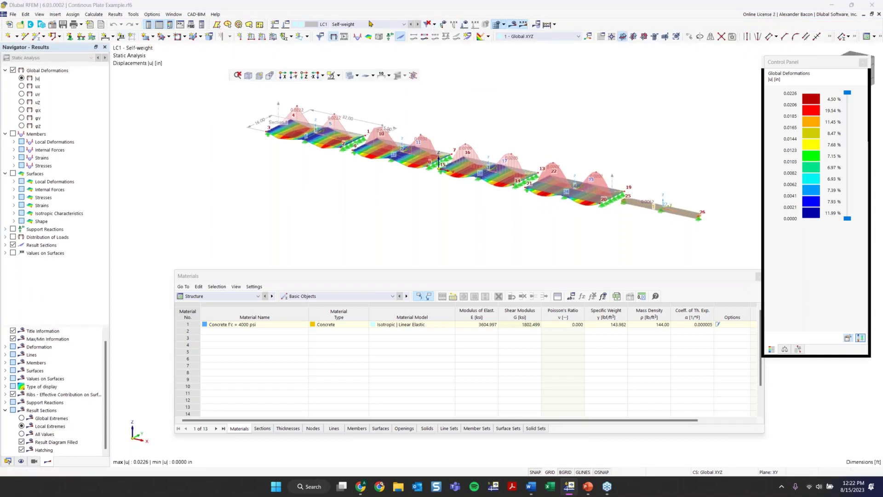
Restore the default layout of the panels and toolbars
right_click(619, 26)
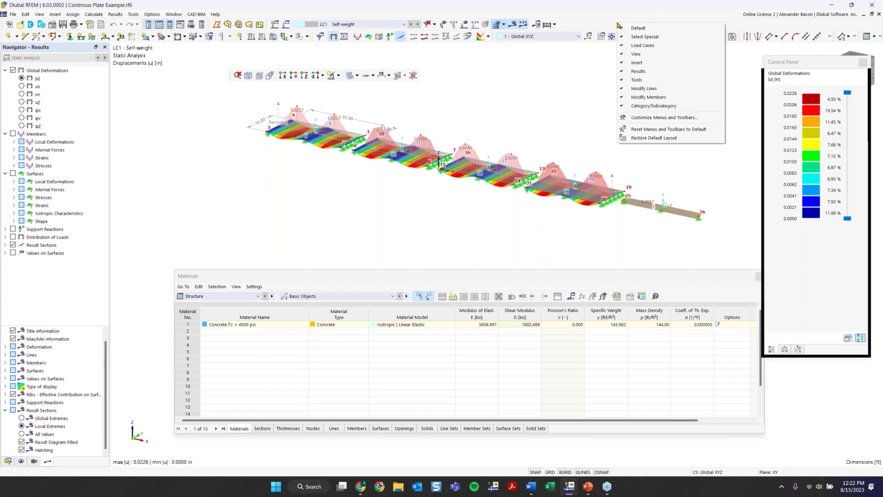
left_click(594, 27)
right_click(629, 27)
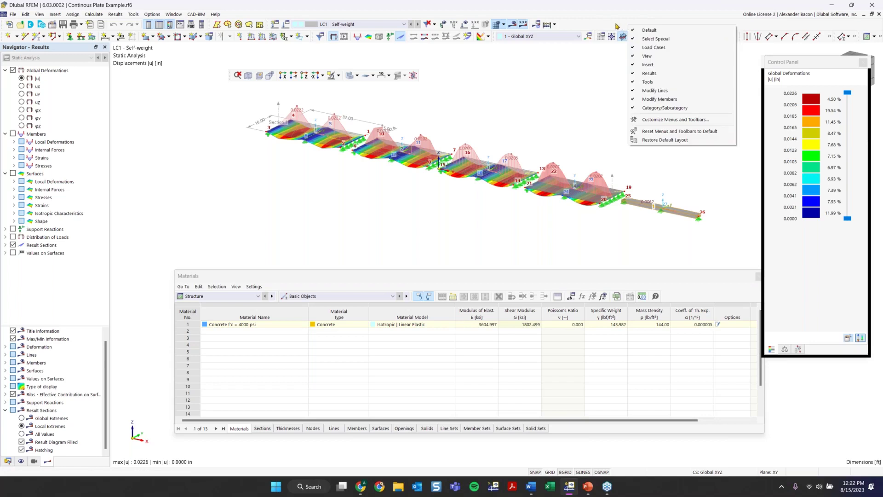
left_click(661, 144)
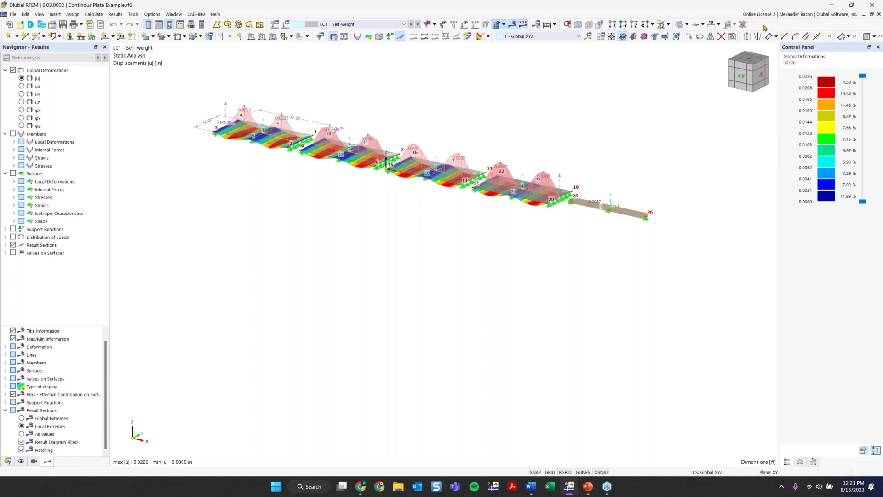
Open the customization of menus and toolbars and browse the commands in several categories
right_click(765, 28)
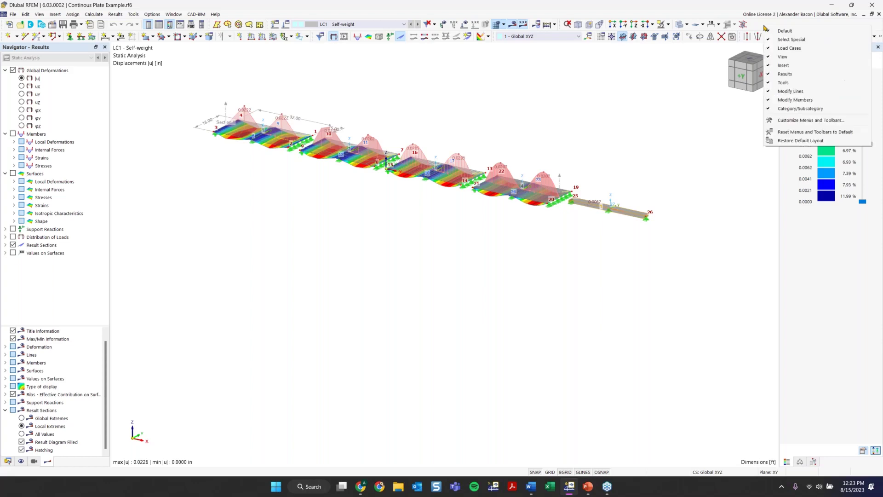
left_click(798, 121)
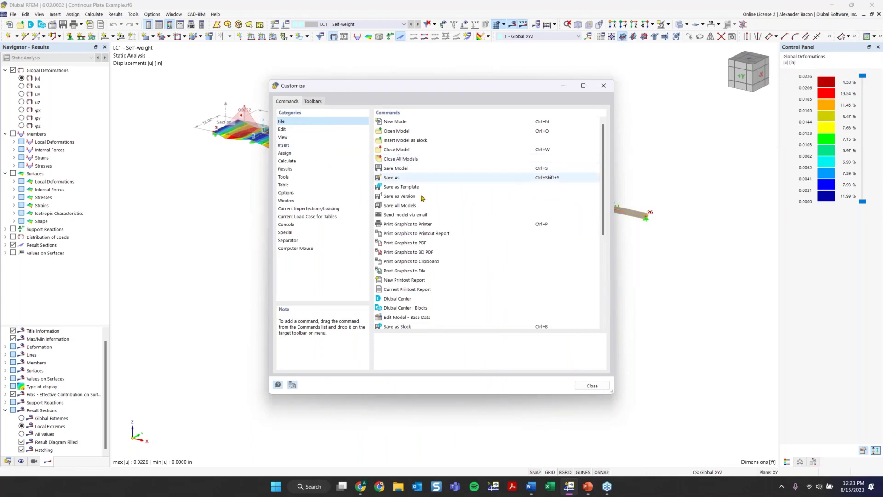
scroll(414, 179, "down", 4)
left_click(287, 161)
left_click(284, 185)
left_click(290, 218)
left_click(299, 209)
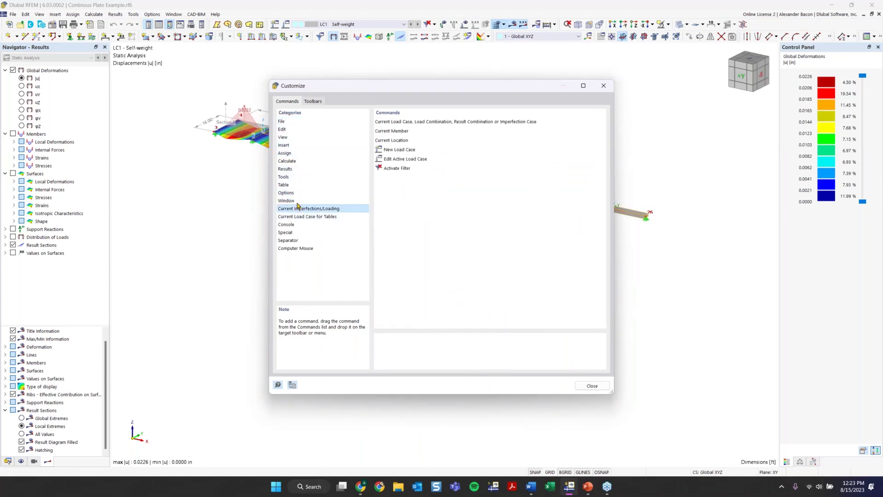
Add the Show Global Coordinates of Nodes command from the Table category to the View toolbar and close the customization dialog
left_click(303, 185)
scroll(423, 193, "down", 5)
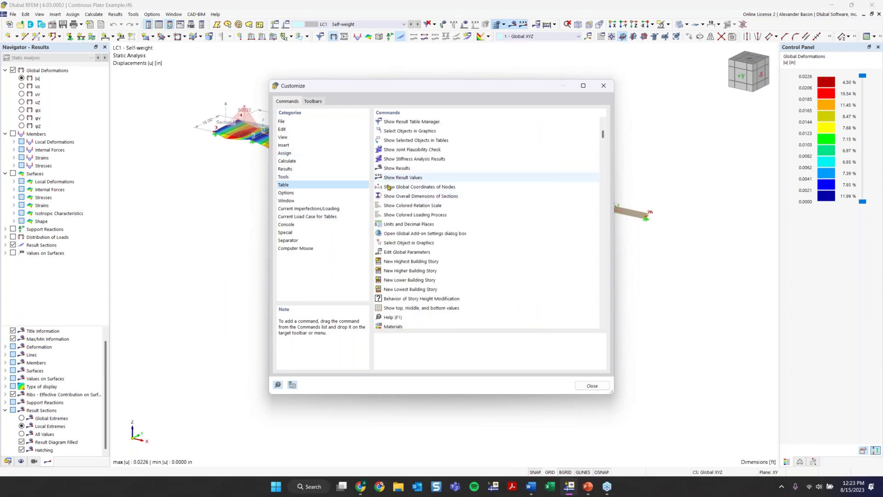
mouse_move(388, 187)
left_mouse_down()
mouse_move(489, 173)
mouse_move(497, 99)
mouse_move(569, 26)
mouse_move(780, 28)
mouse_move(769, 28)
left_mouse_up()
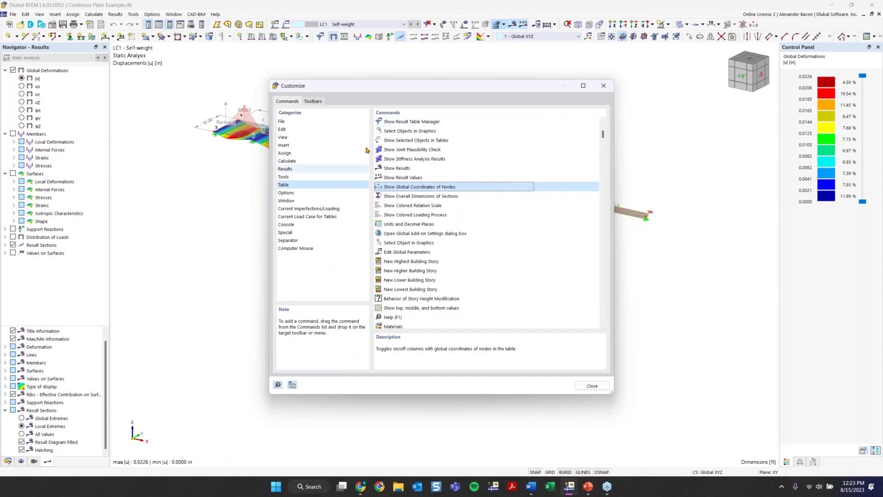
left_click(313, 102)
left_click(610, 82)
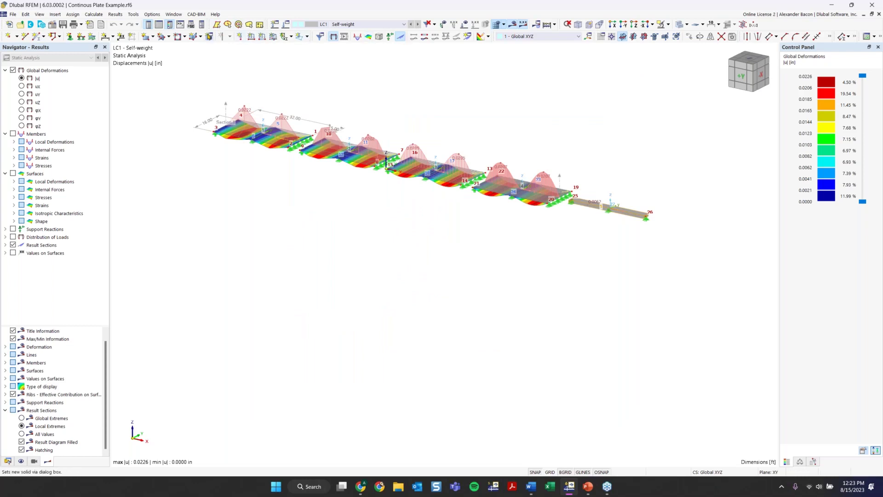
Review the available file commands, the object and load types that can be inserted, and the calculation commands
left_click(14, 14)
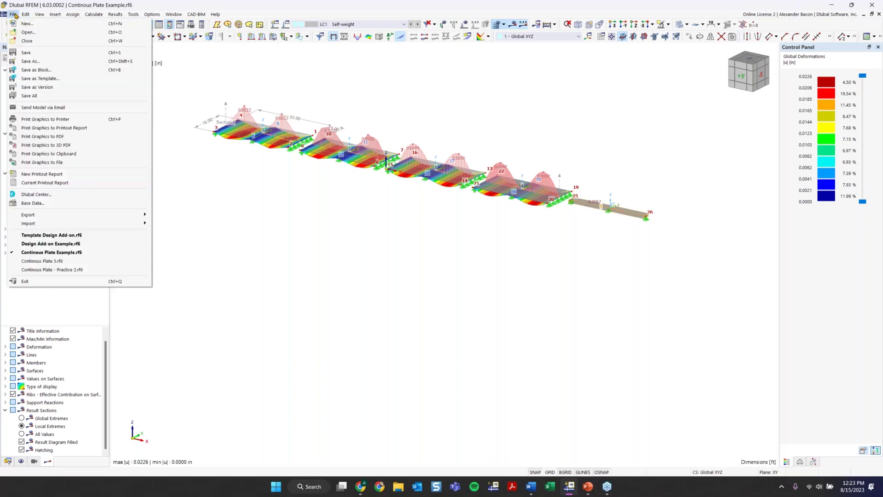
left_click(15, 15)
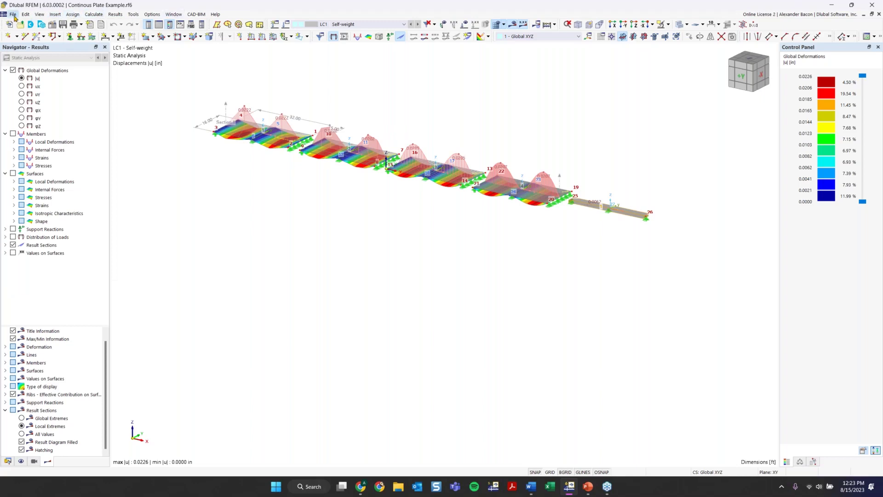
left_click(14, 15)
mouse_move(55, 16)
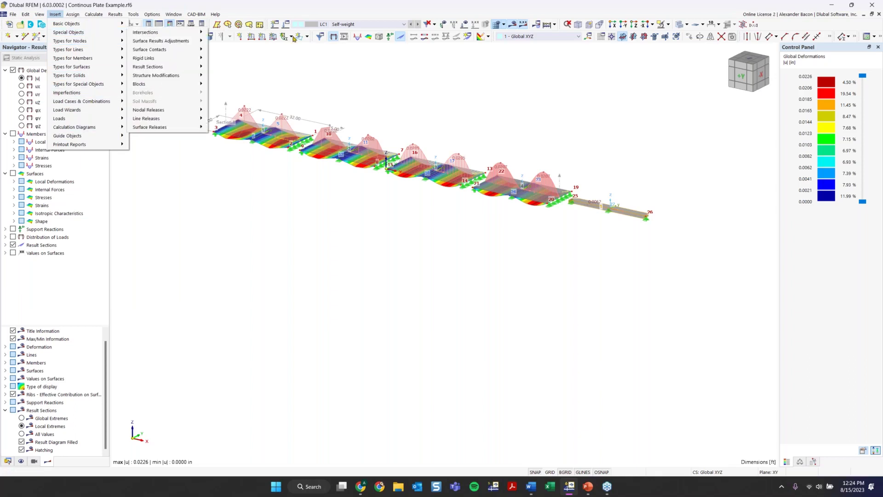
left_click(240, 46)
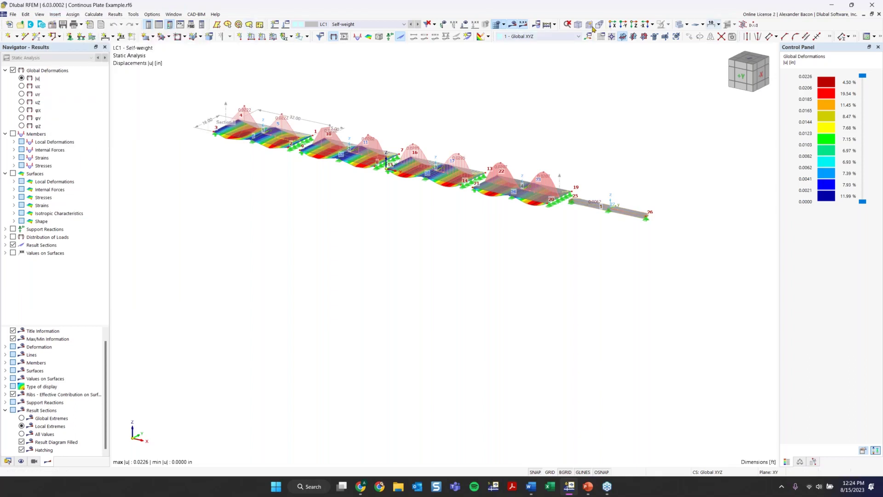
left_click(55, 14)
key("Escape")
left_click(56, 16)
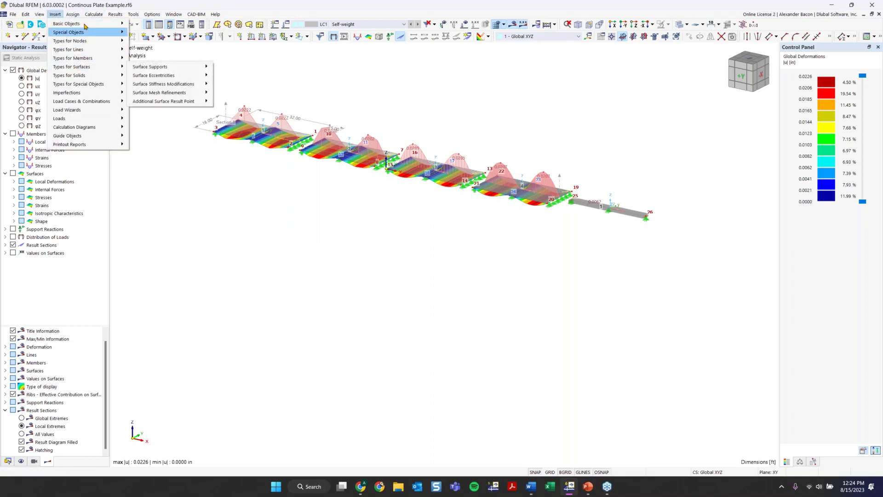
mouse_move(85, 25)
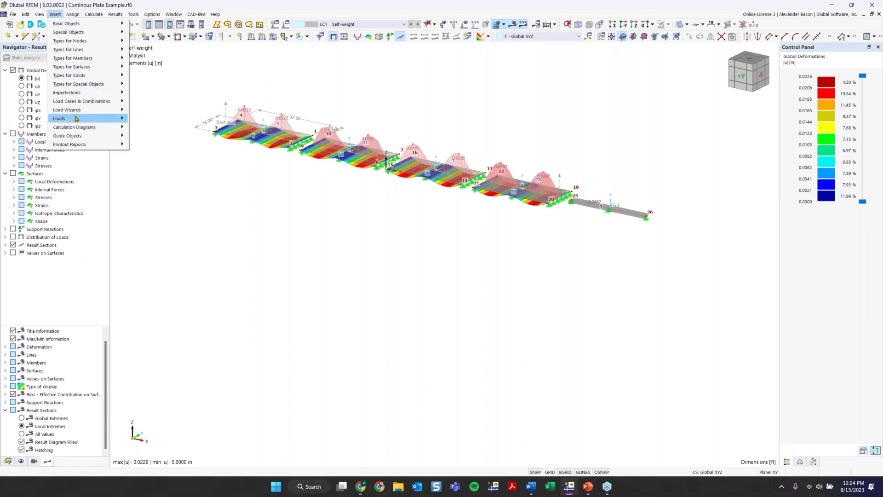
mouse_move(69, 118)
left_click(55, 14)
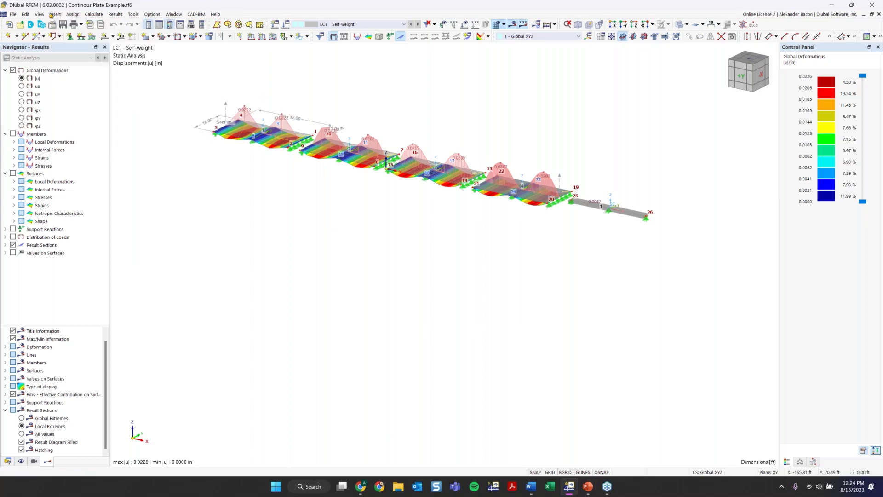
left_click(101, 14)
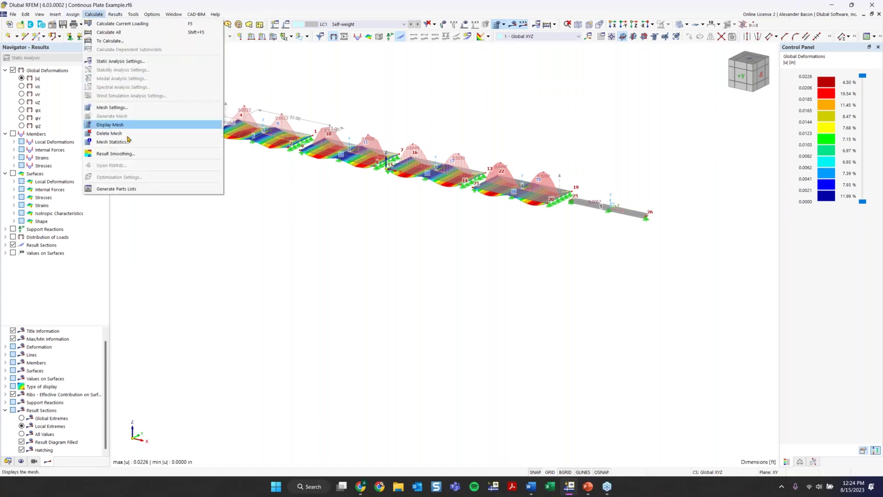
left_click(102, 15)
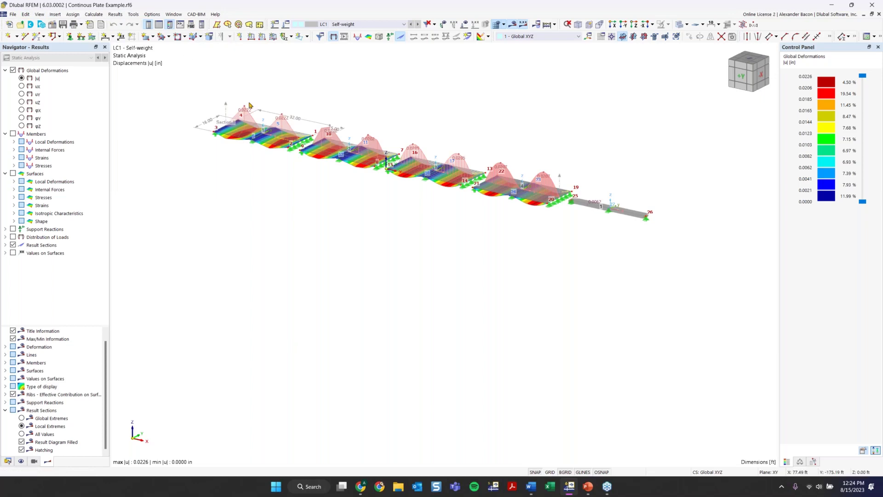
Show the tables, enlarge the Materials table's height, and bring the whole model back into view above it
left_click(159, 25)
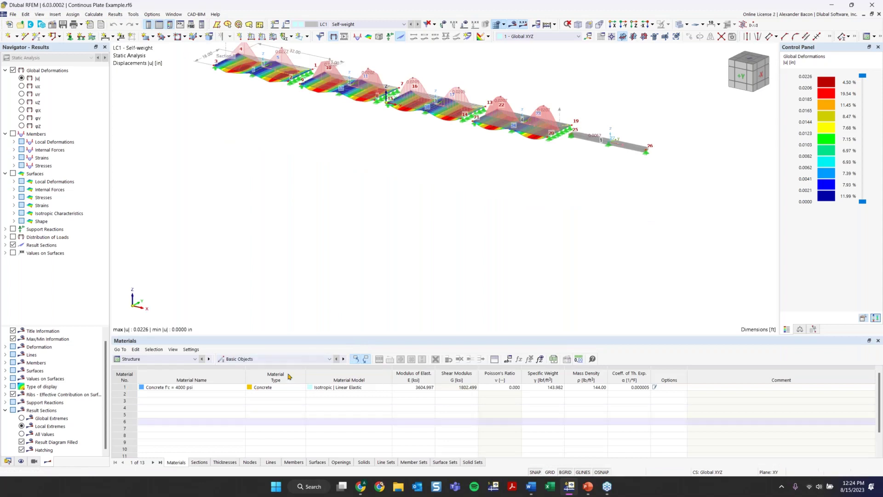
left_click_drag(278, 337, 276, 276)
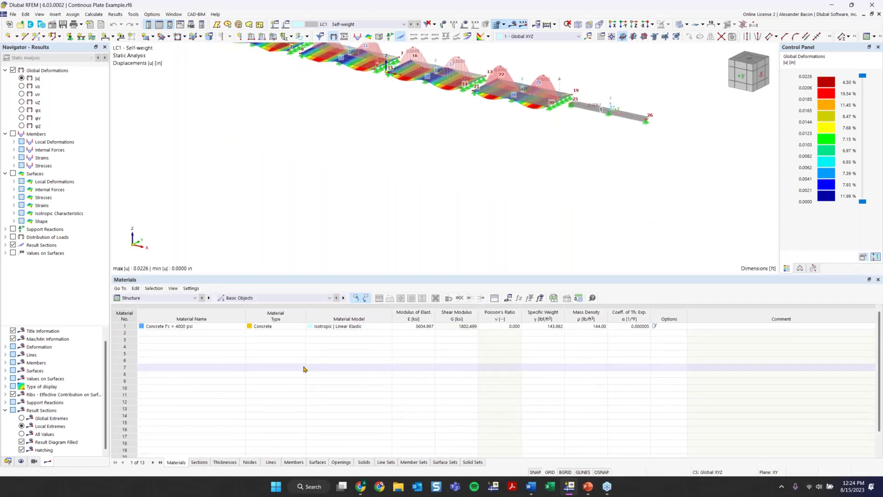
scroll(416, 195, "down", 1)
middle_click_drag(416, 195, 441, 234)
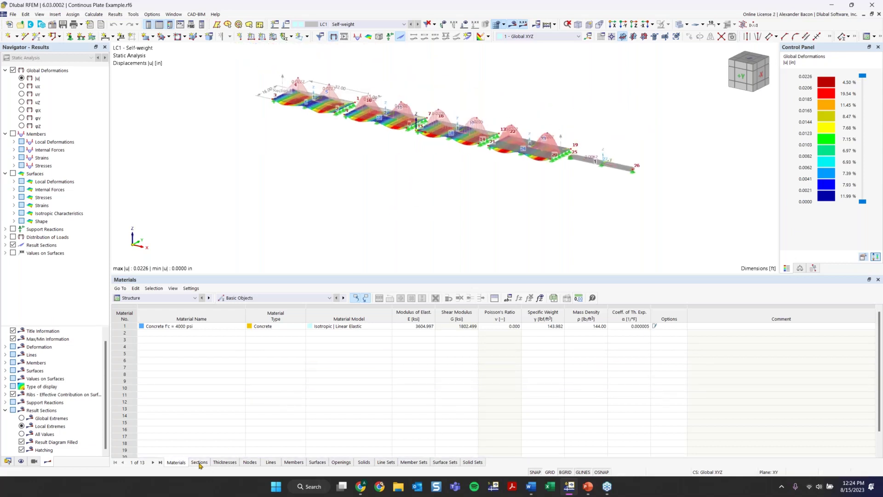
Review the available table categories and the object groups of the Structure category, keeping Structure and Basic Objects selected
left_click(146, 298)
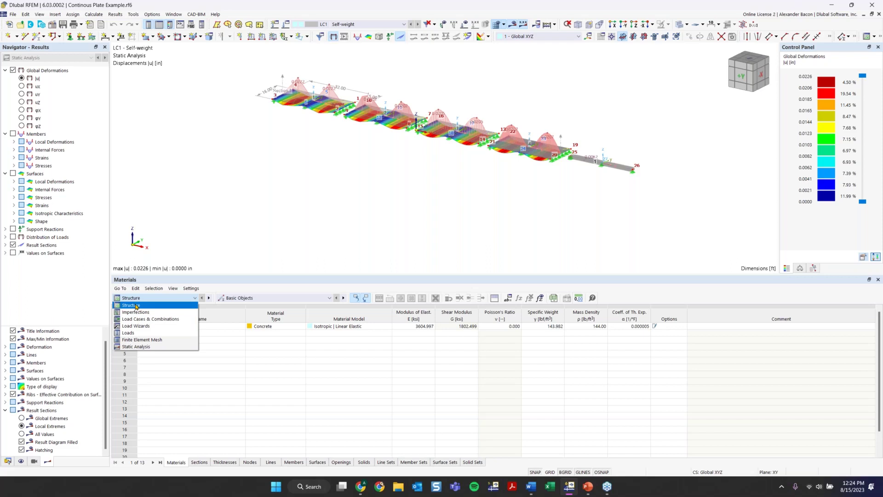
left_click(136, 306)
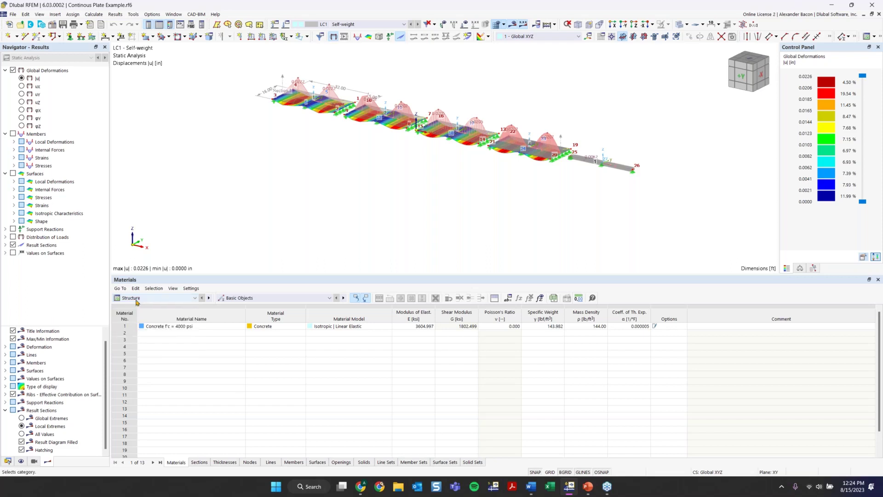
left_click(246, 299)
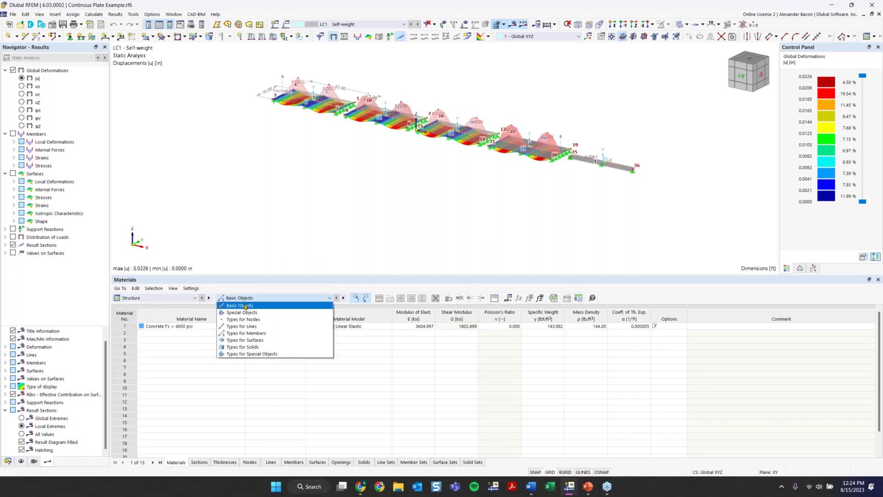
left_click(245, 306)
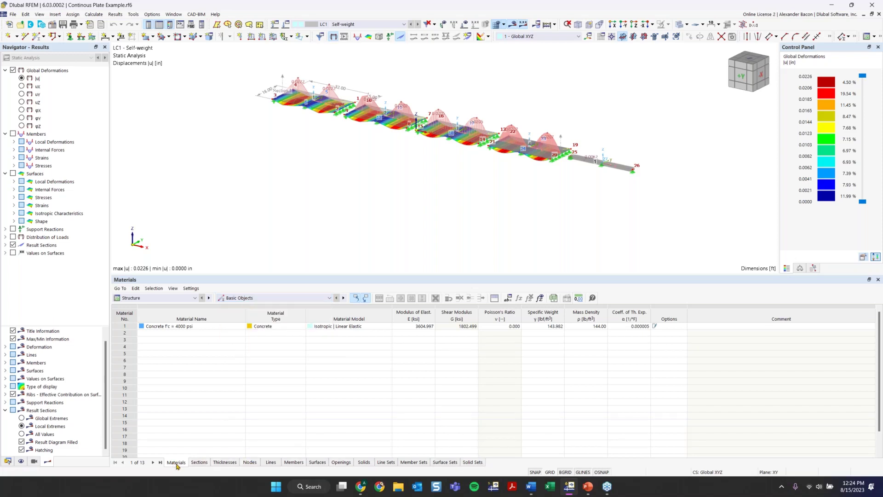
Look through the basic object tables for materials, sections, thicknesses and nodes
left_click(201, 463)
left_click(225, 463)
left_click(249, 462)
left_click(184, 462)
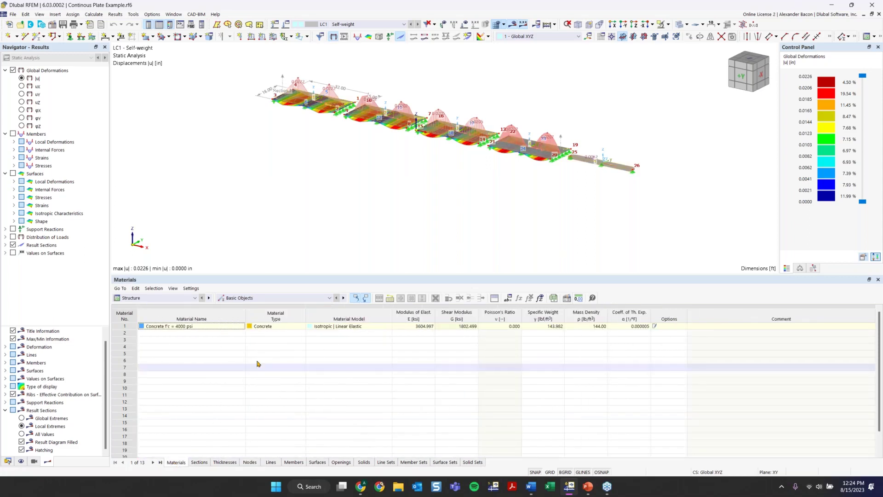
left_click(199, 462)
left_click(225, 462)
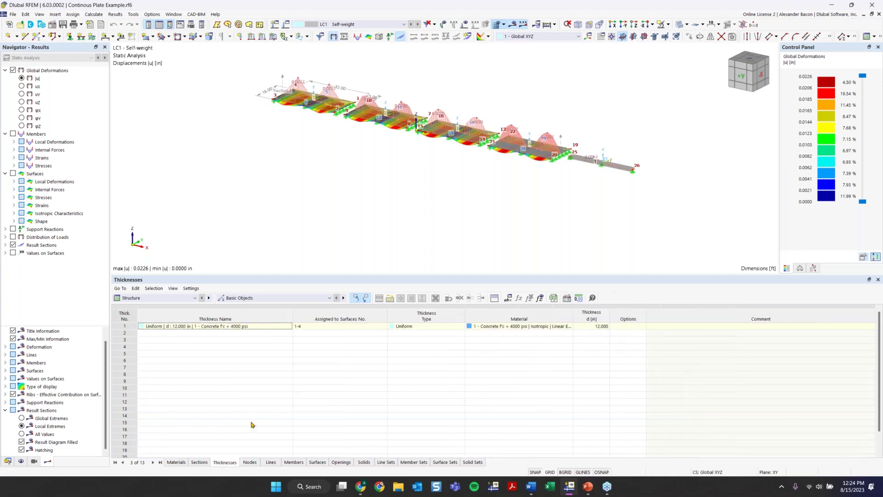
In the Nodes table, review the row commands for node 24, then select node 22 to locate it in the model
left_click(250, 463)
left_click(183, 369)
left_click(121, 369)
left_click(123, 360)
left_click(124, 354)
scroll(503, 173, "up", 6)
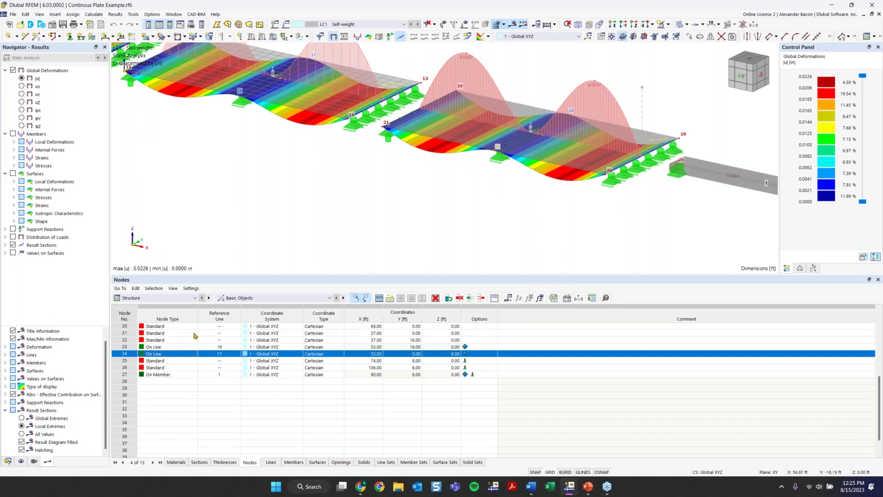
right_click(129, 353)
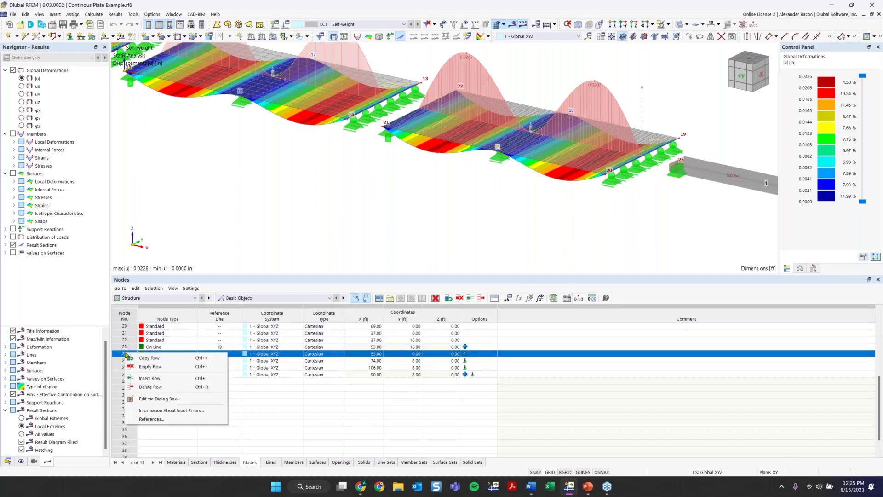
key("Escape")
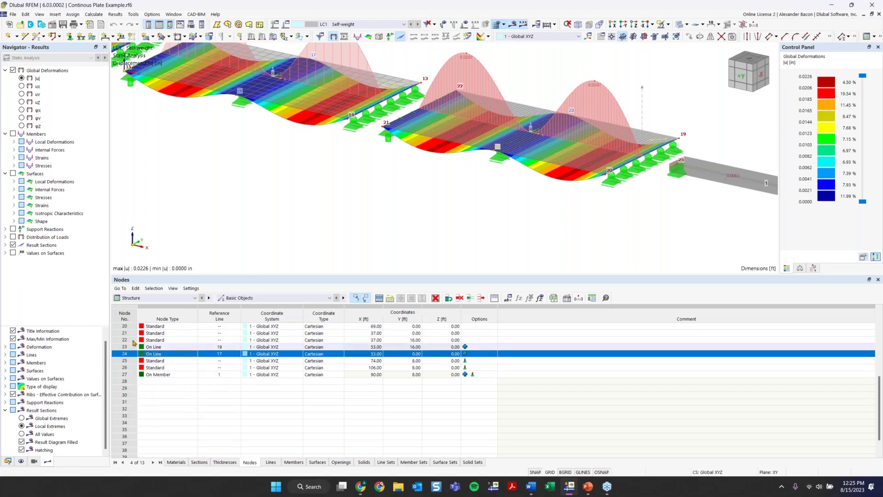
key("Up")
key("Up")
scroll(302, 192, "down", 3)
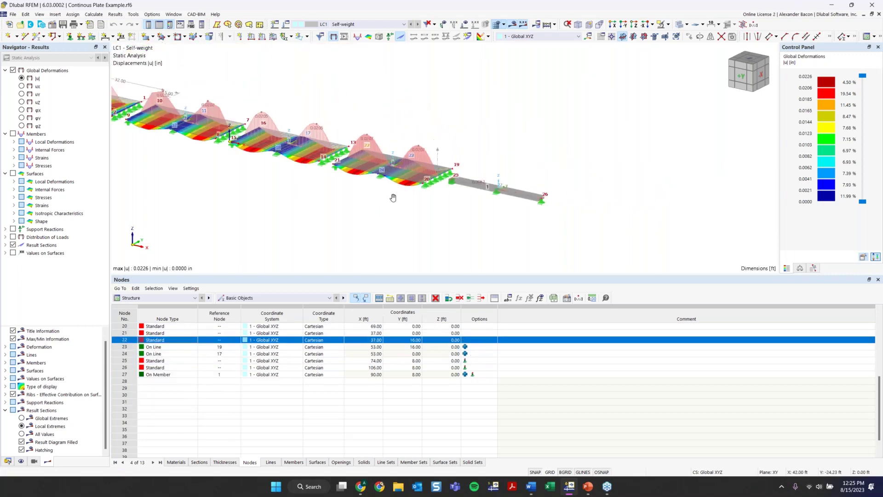
Select member 1 in the Members table and inspect its member type and section distribution cells
left_click(294, 462)
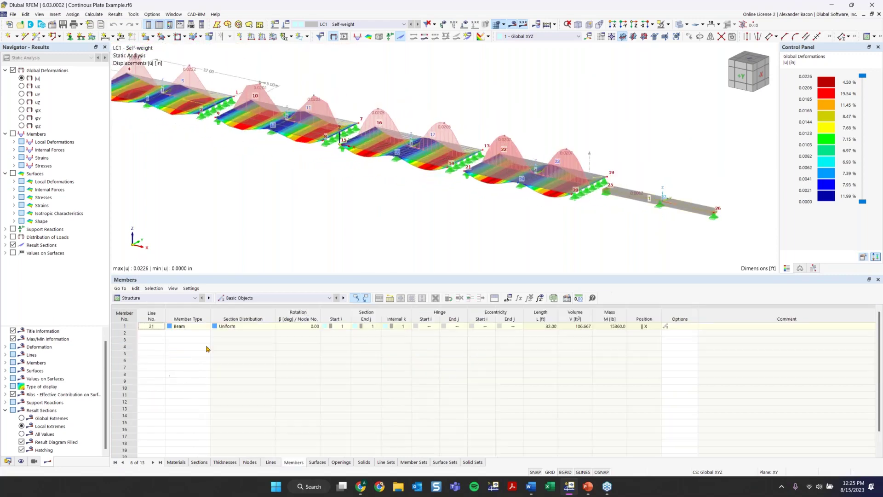
left_click(142, 328)
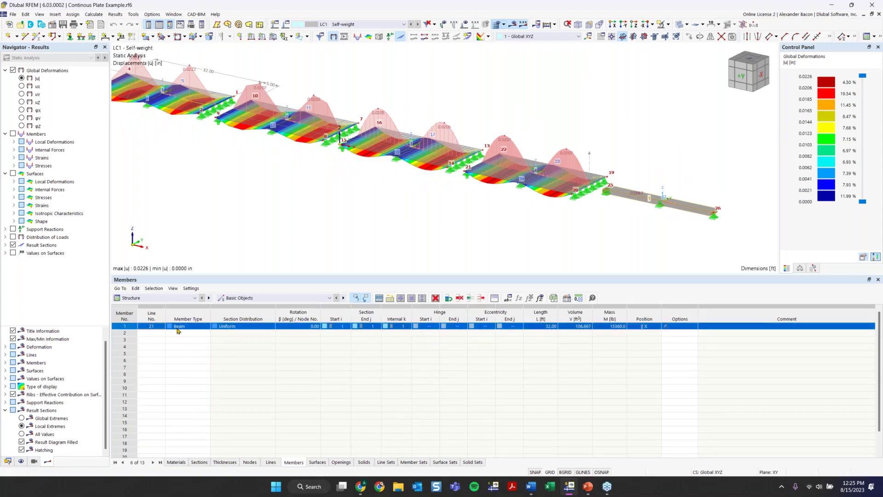
left_click(196, 328)
left_click(196, 328)
left_click(197, 327)
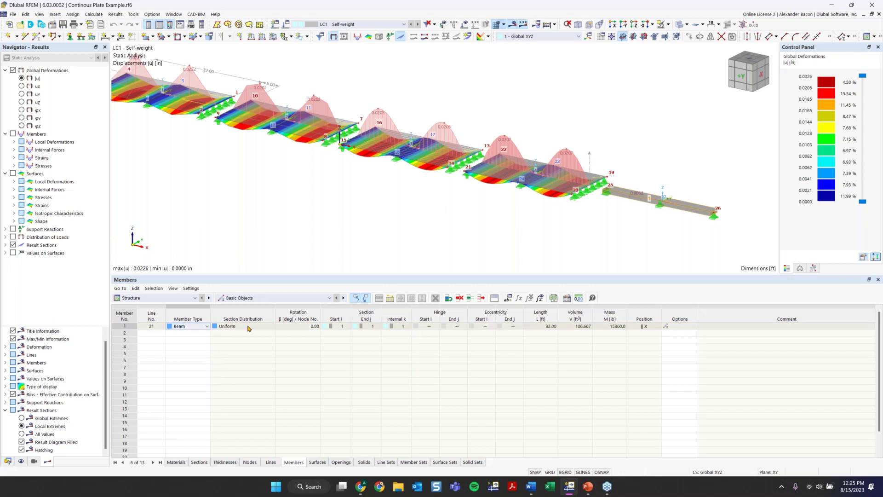
left_click(192, 330)
left_click(192, 328)
left_click(260, 328)
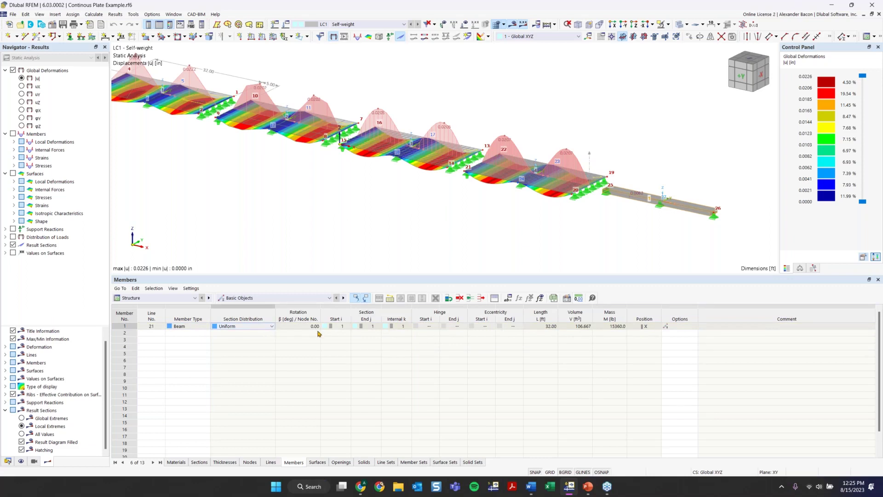
Start a second member of type Beam in the Members table and reduce the table's height to enlarge the model view
left_click(195, 334)
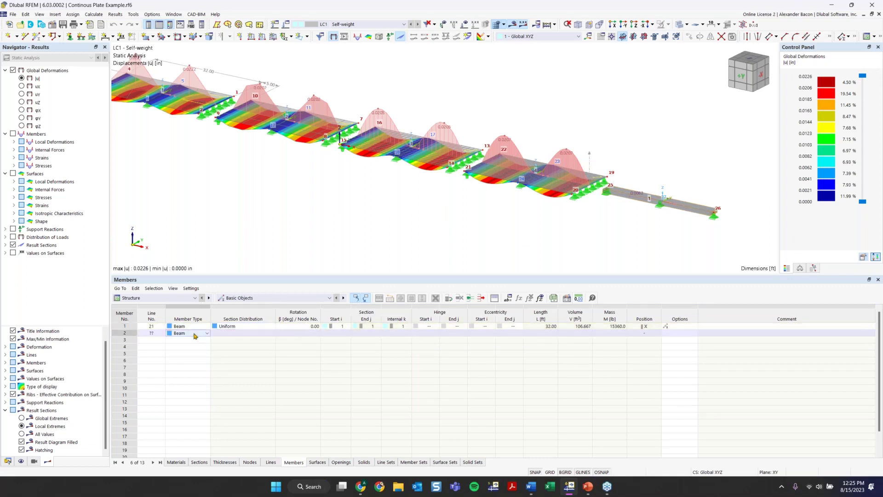
left_click(154, 333)
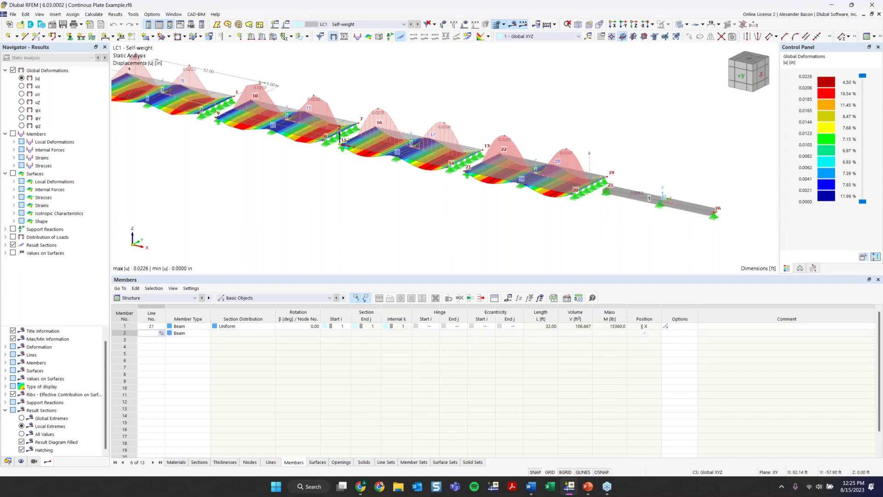
left_click_drag(394, 275, 395, 301)
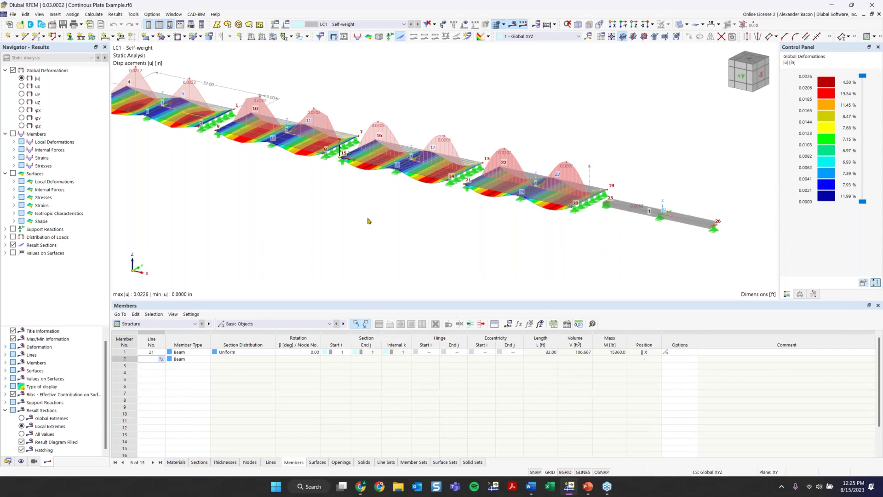
scroll(322, 198, "down", 2)
middle_click_drag(323, 198, 356, 213)
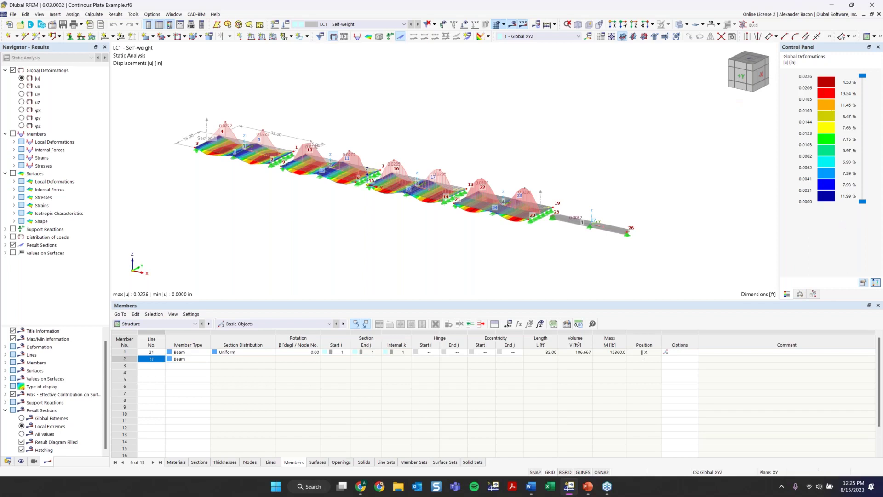
middle_click_drag(421, 79, 482, 88)
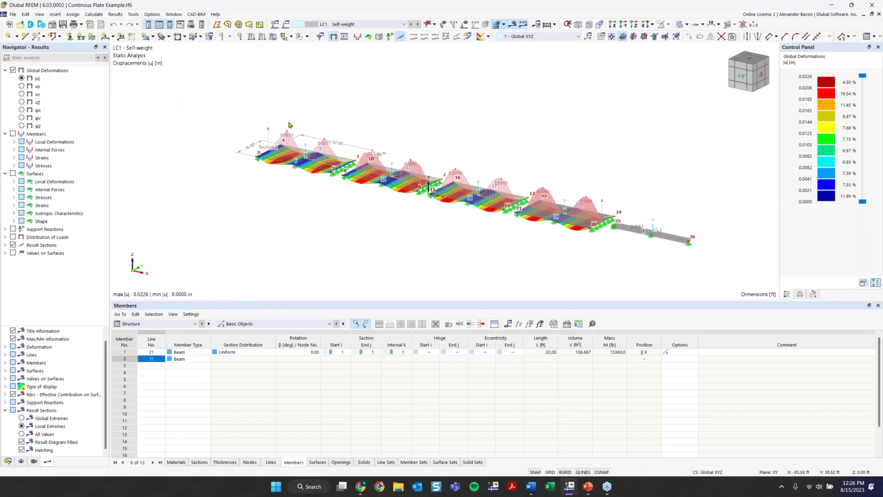
middle_click_drag(405, 142, 385, 148)
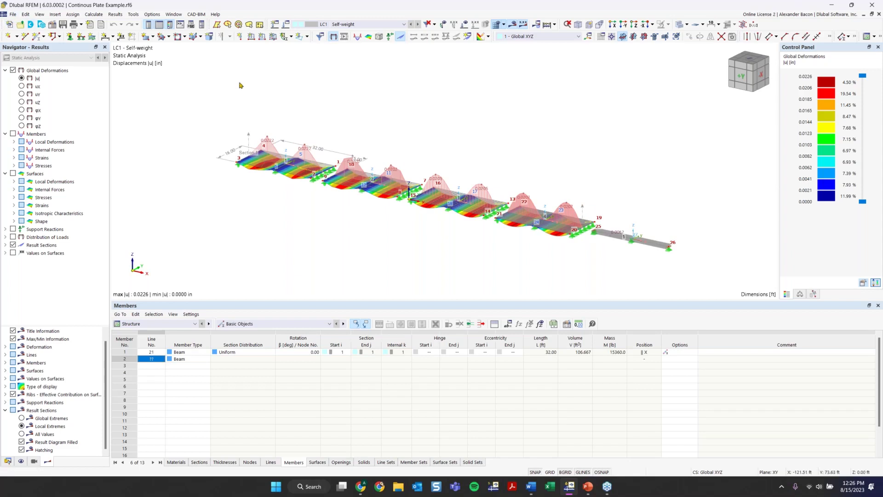
Start a new model named Continous Plate Example II and give it the description University Days
left_click(12, 15)
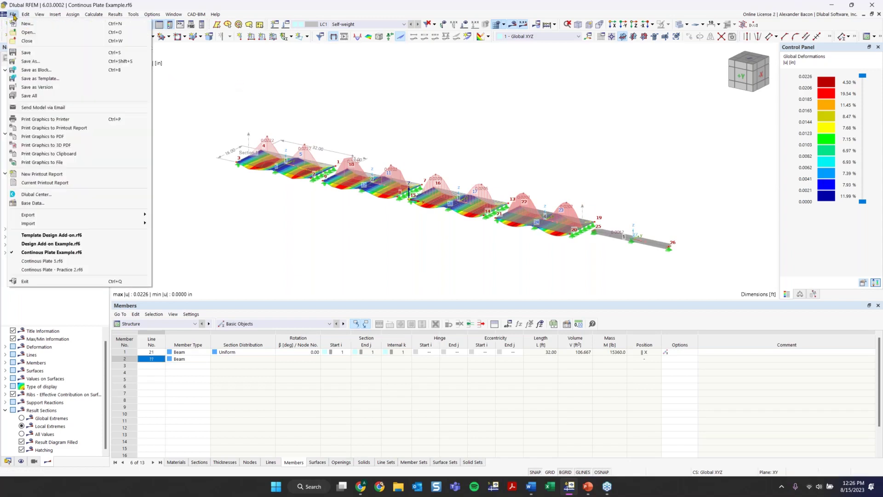
key("Escape")
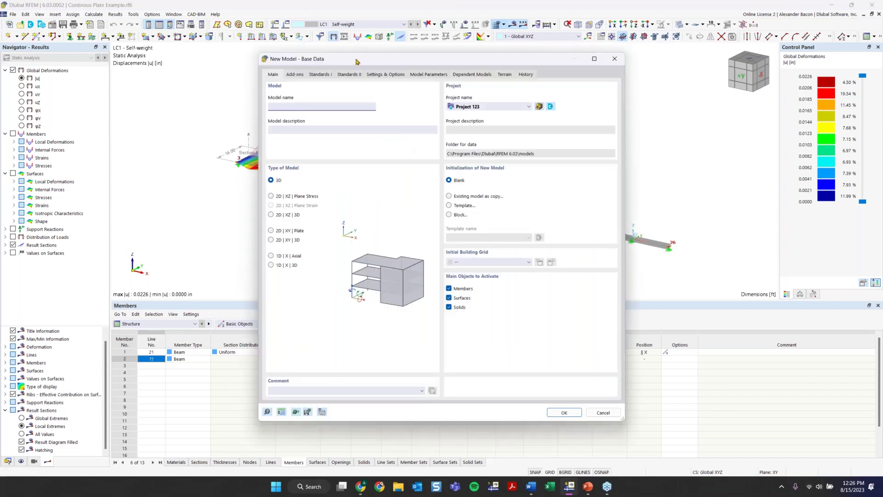
left_click(366, 107)
left_click_drag(366, 67, 321, 52)
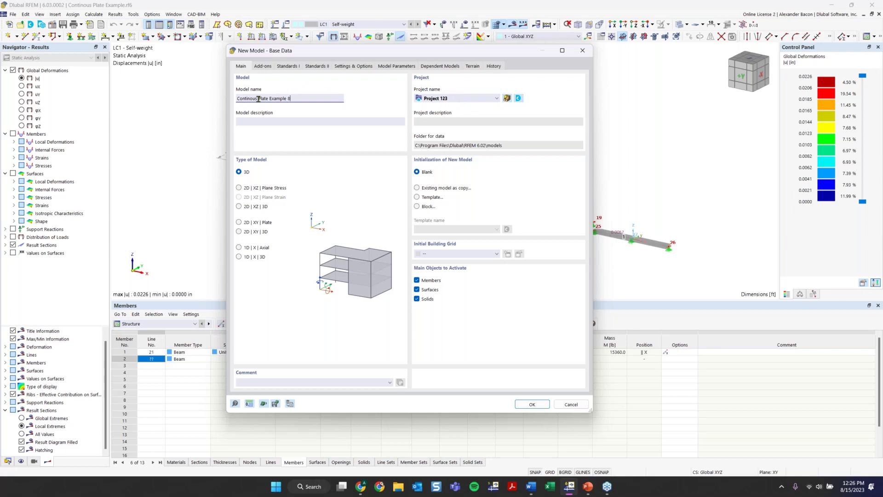
left_click(264, 122)
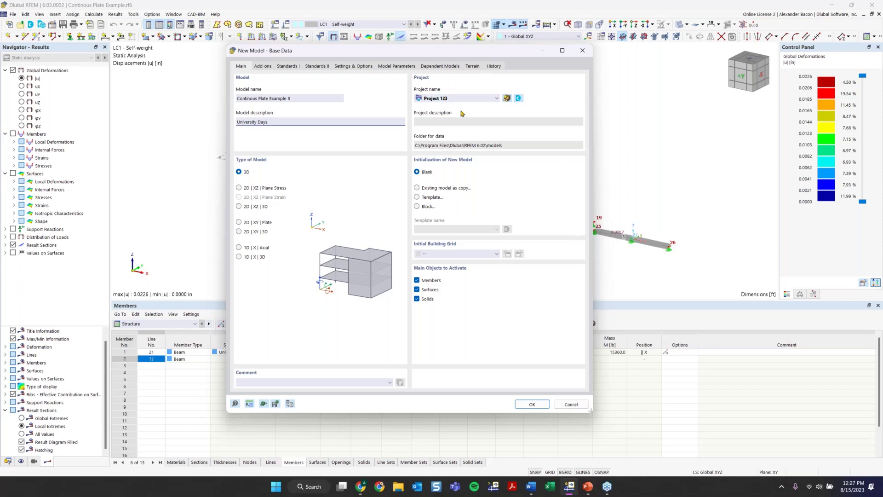
Check the selectable projects and the data folder for the new model, keeping Project 123
left_click(446, 101)
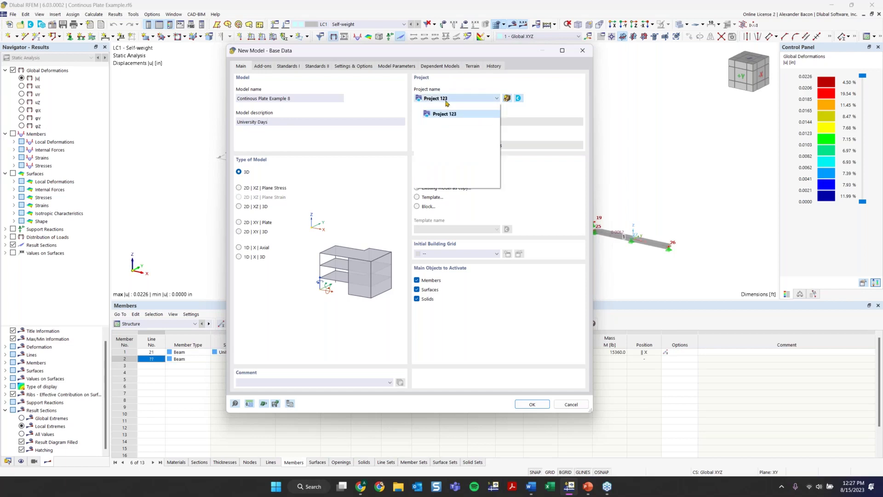
left_click(445, 103)
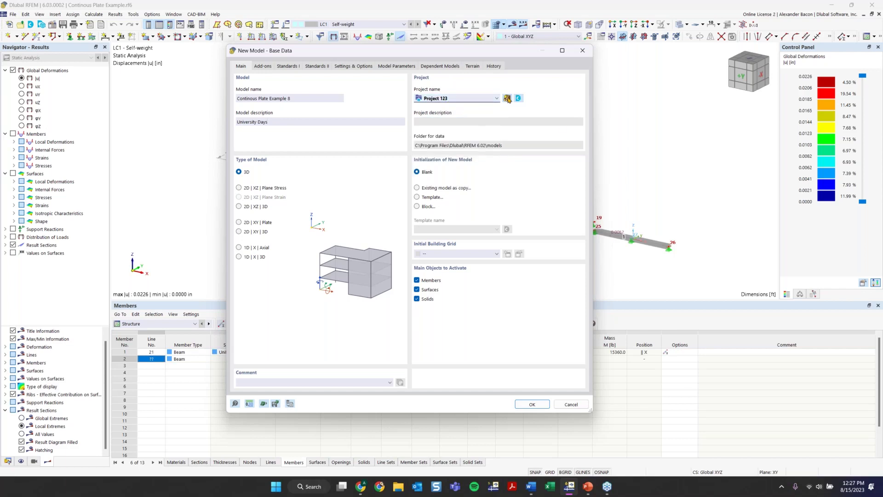
left_click(499, 148)
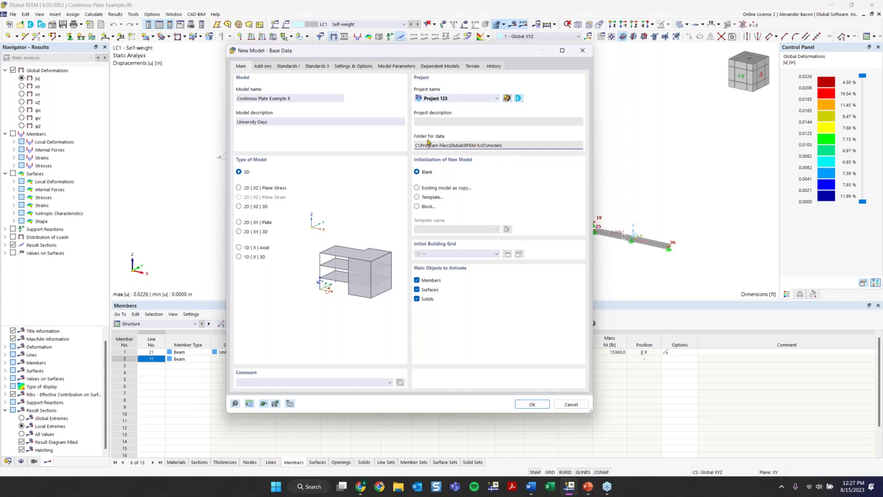
Review the parent project and project folder settings for creating a new project, and cancel without creating one
left_click(506, 100)
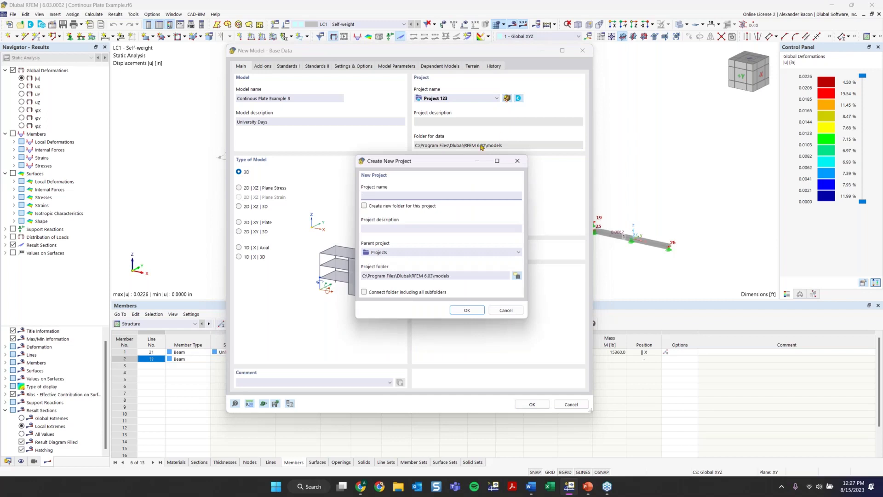
left_click_drag(422, 160, 403, 147)
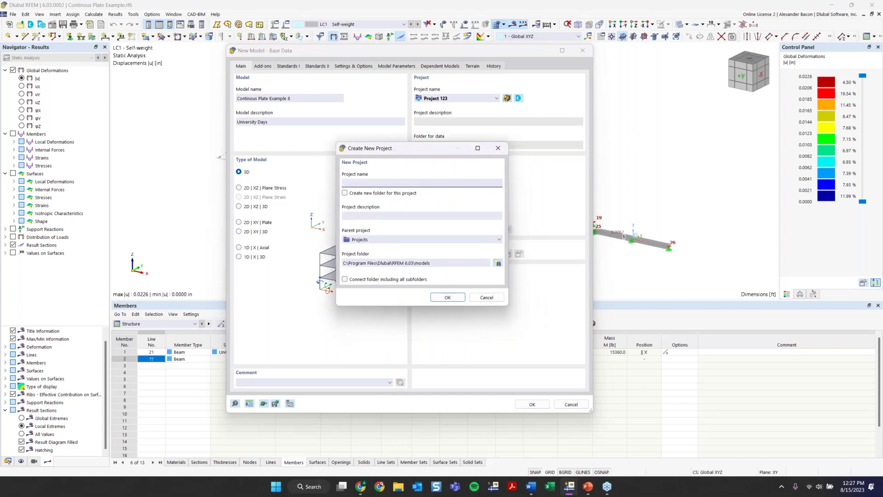
left_click(381, 240)
left_click(381, 248)
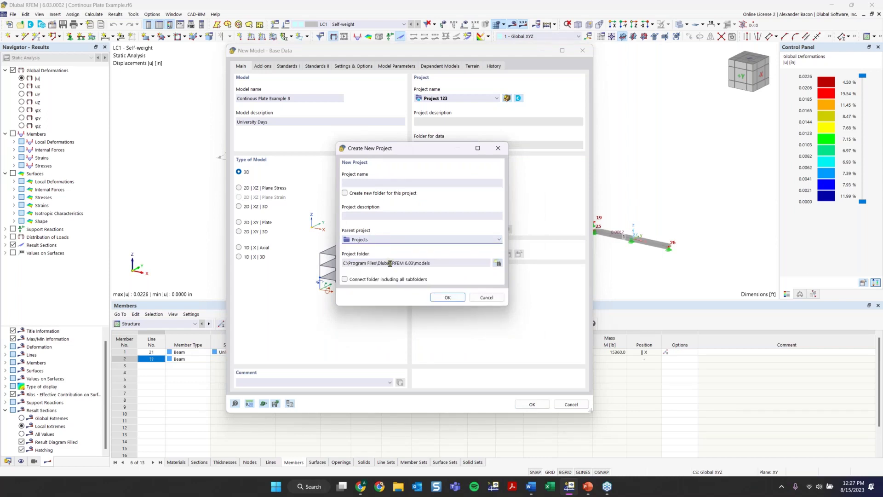
left_click(438, 263)
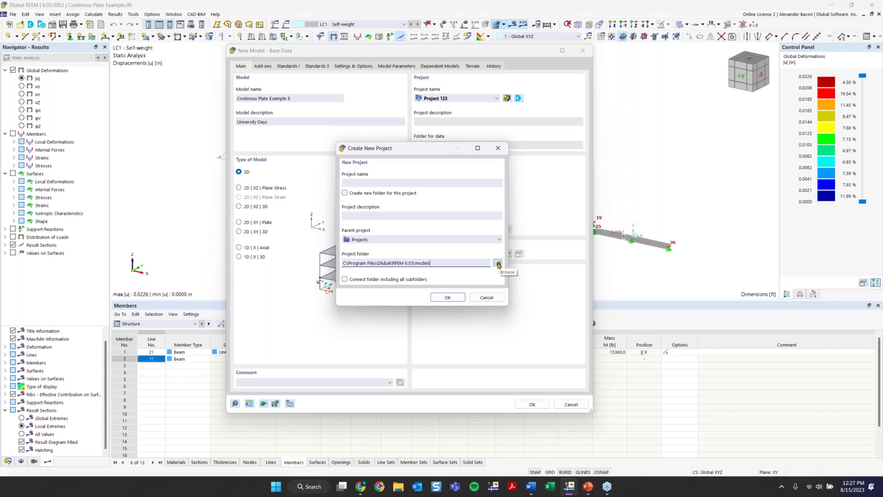
left_click(367, 263)
left_click(485, 299)
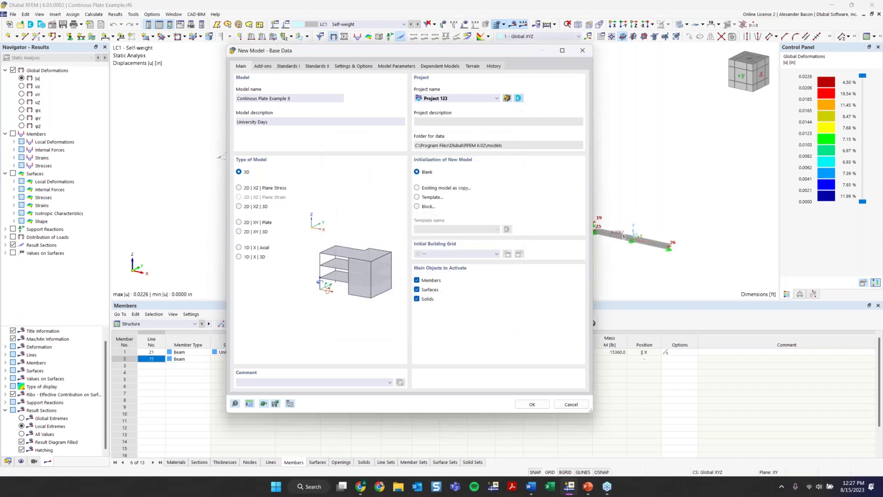
View the models stored in Project 123 in Dlubal Center, and return to the new model's base data
left_click(519, 99)
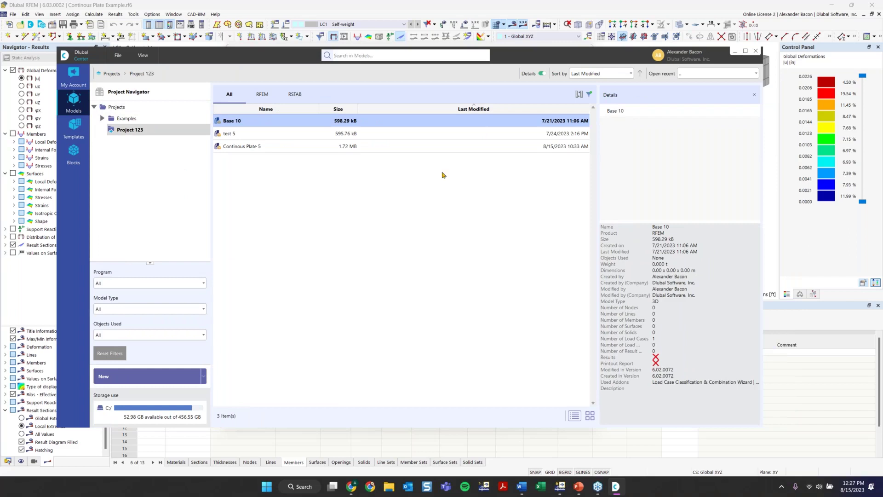
left_click(757, 52)
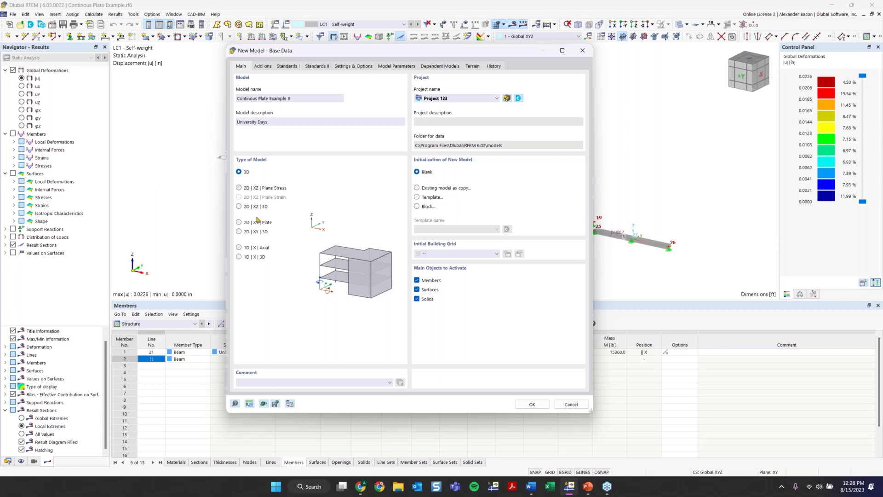
Set the new model's type to 2D | XZ | Plane Stress
left_click(239, 188)
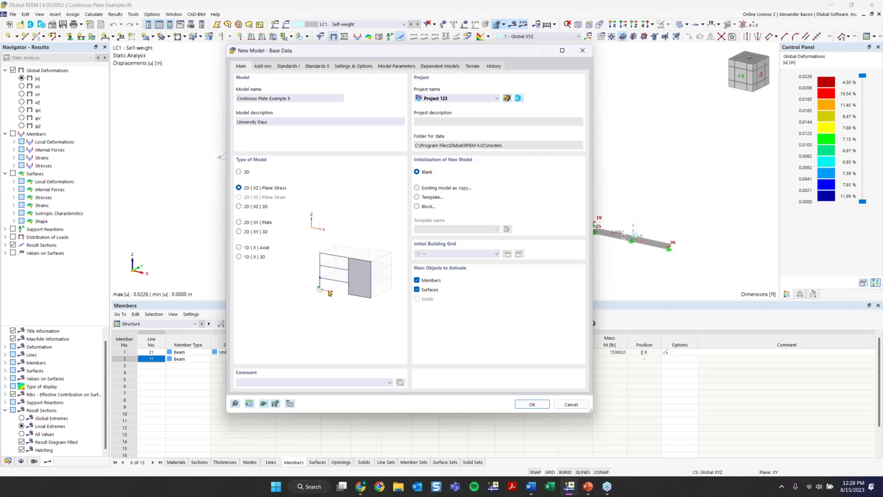
Compare the 2D | XY | Plate and 1D | X | Axial model types, and set the model type to 3D
left_click(239, 223)
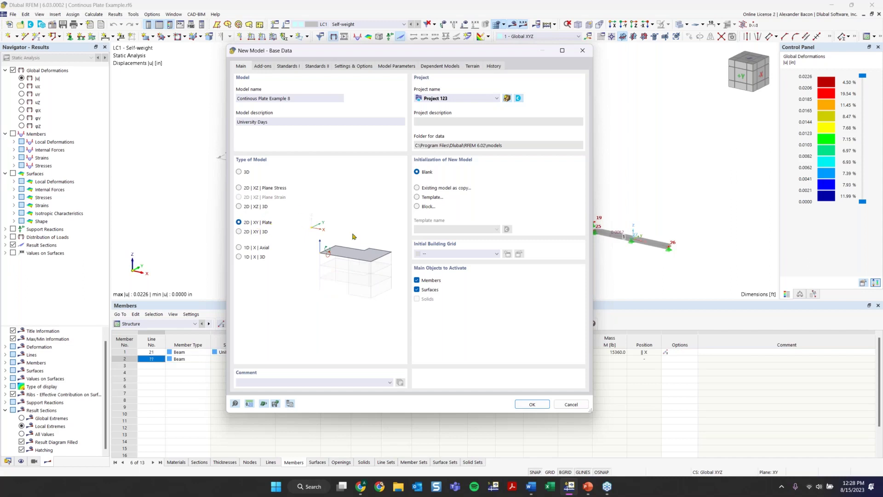
left_click(240, 248)
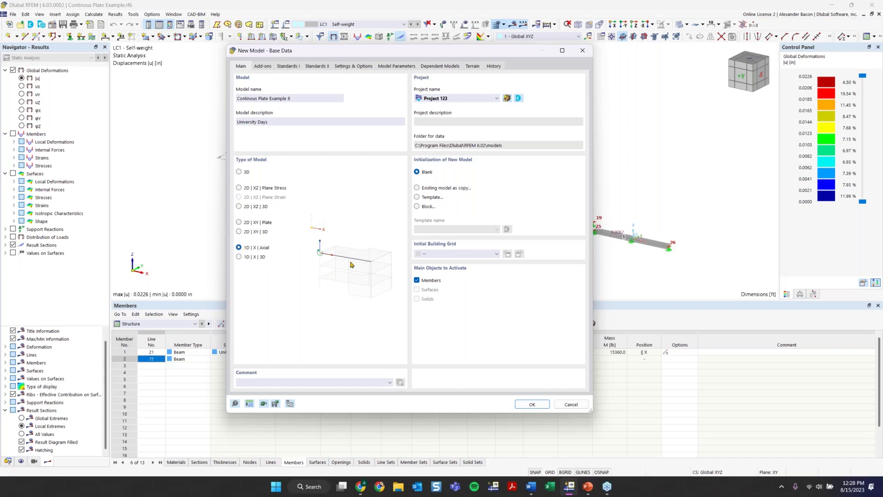
left_click(239, 172)
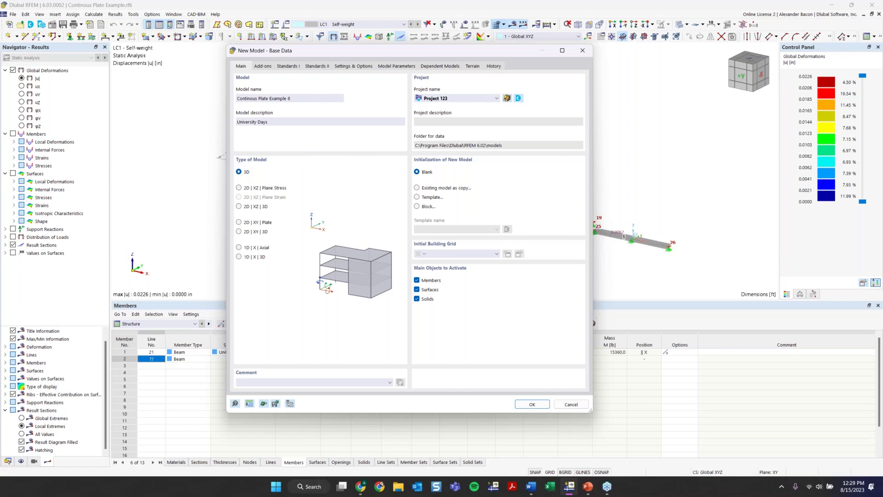
Review the available add-ons and the standard groups for load case classification, keeping ASCE 7
left_click(261, 66)
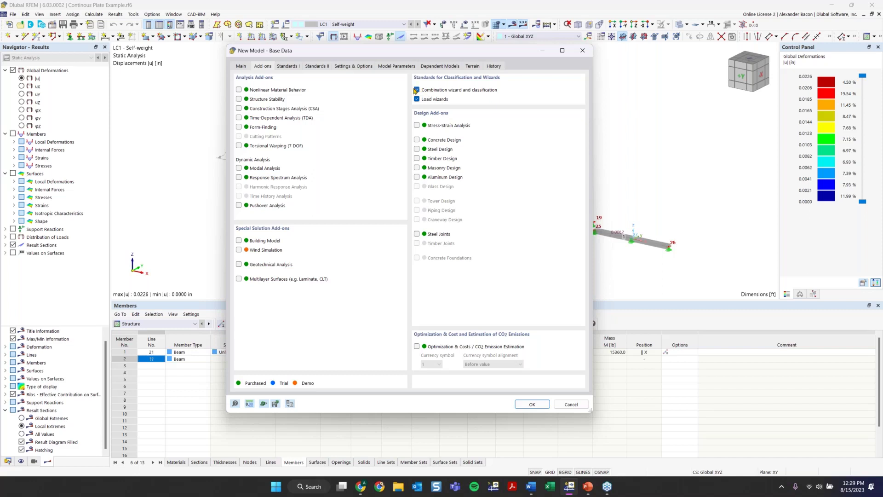
left_click(286, 67)
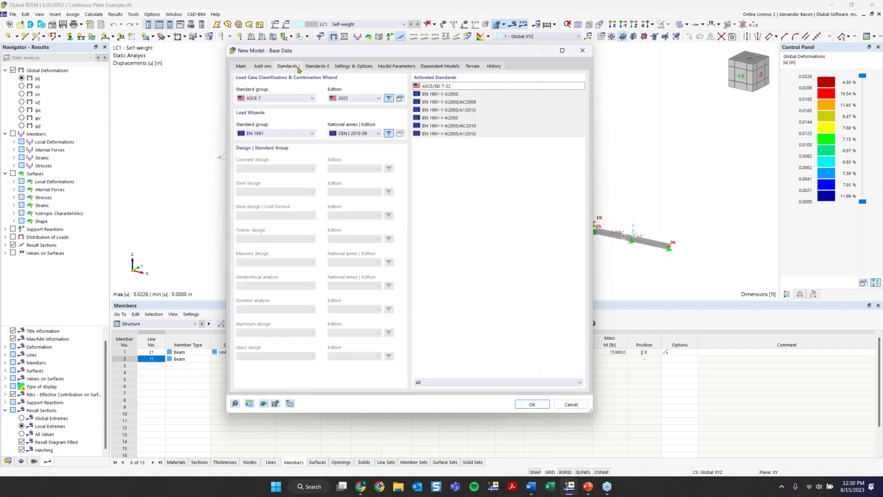
left_click(271, 99)
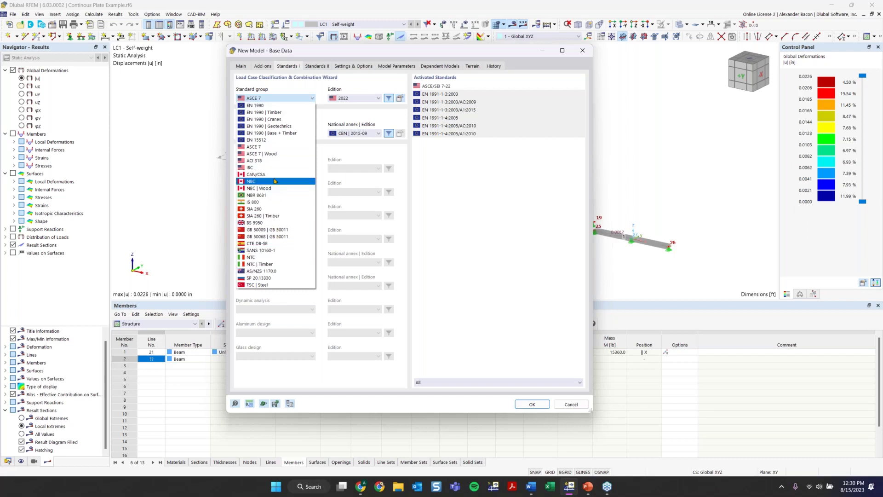
left_click(272, 100)
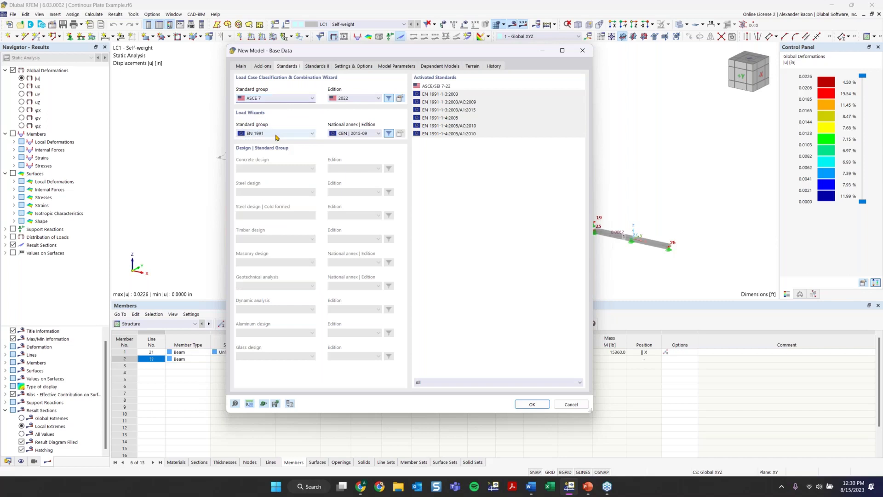
Deactivate the combination wizard and classification and the load wizards, and check both pages of design standards
left_click(266, 67)
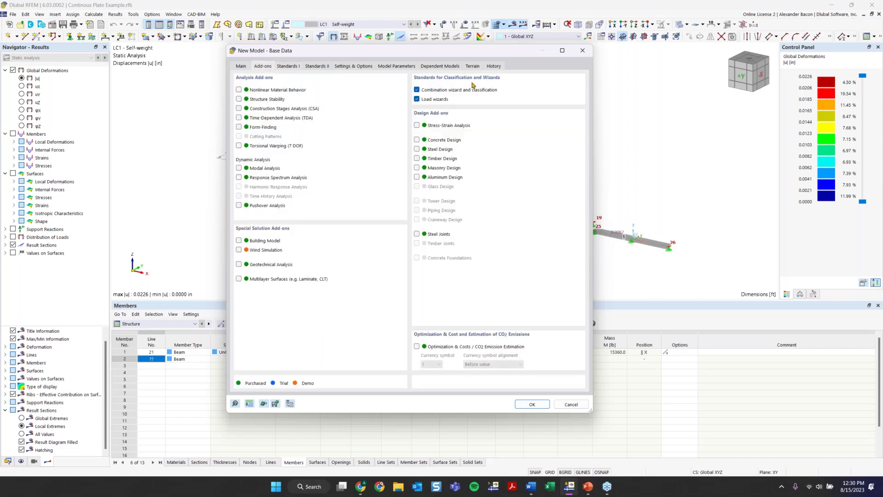
left_click(417, 90)
left_click(418, 100)
left_click(287, 67)
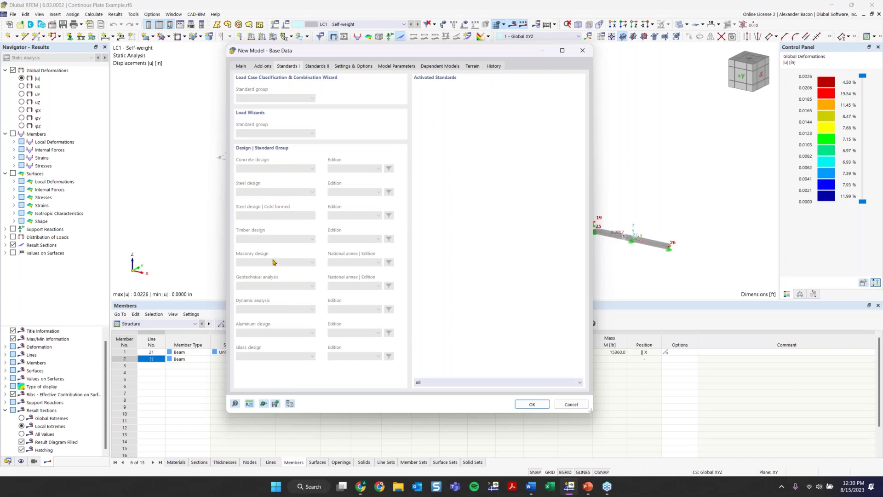
left_click(328, 67)
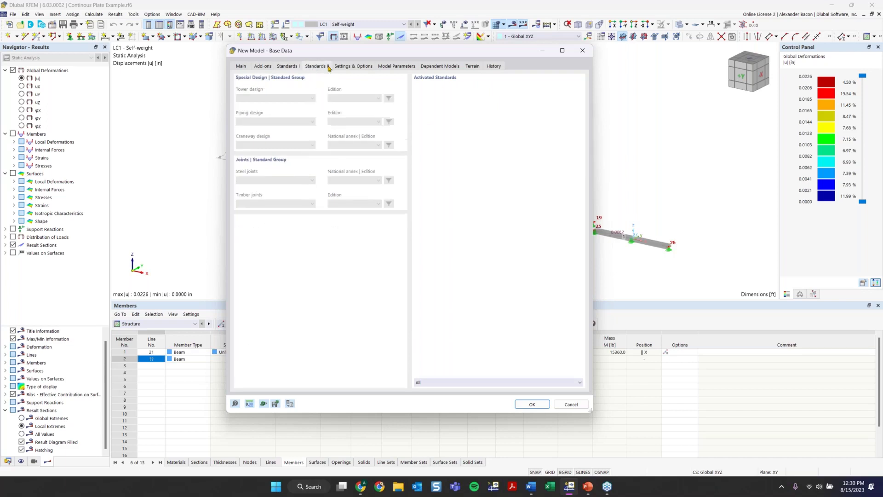
Review the gravity and tolerance settings of the new model and the units and decimal places for materials, including gravitational acceleration
left_click(357, 70)
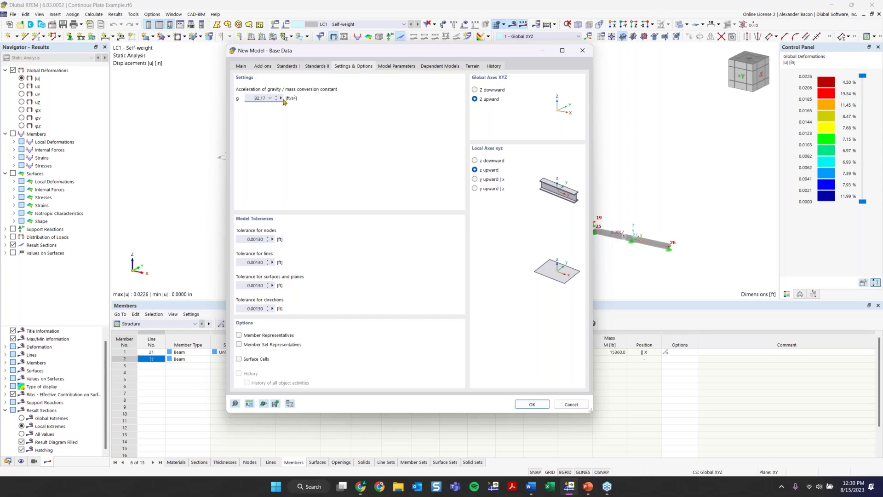
left_click_drag(254, 98, 264, 99)
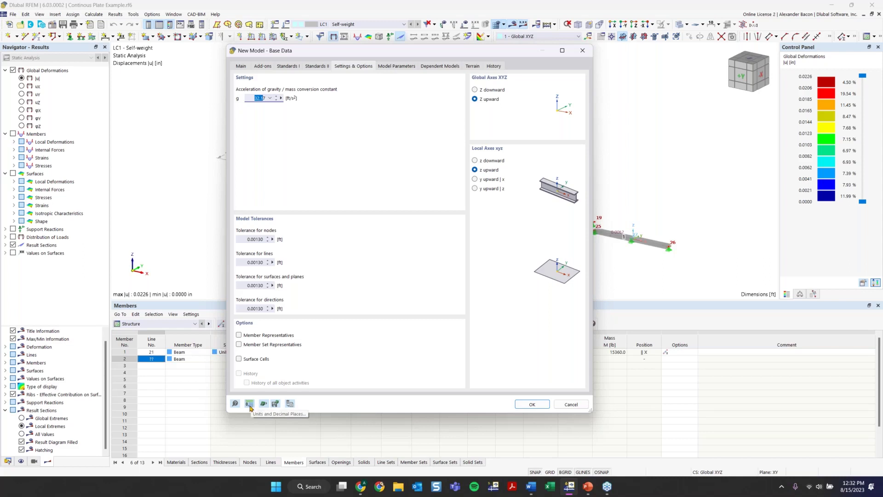
left_click(250, 404)
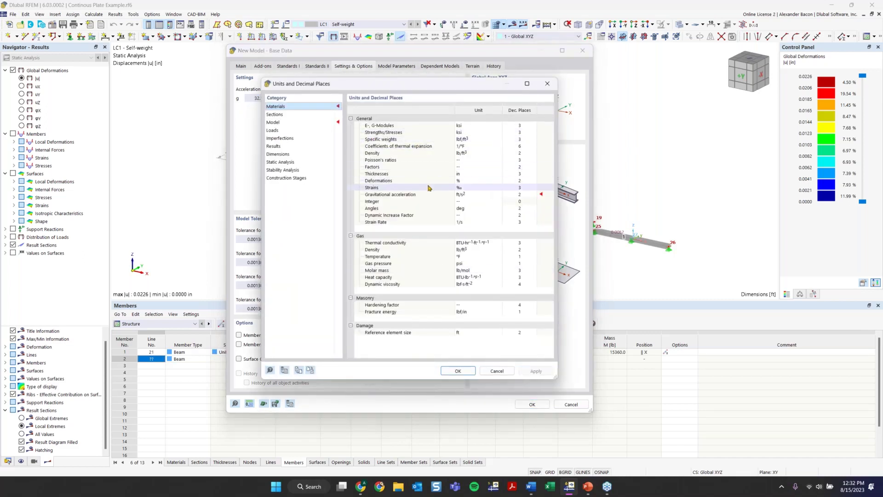
left_click_drag(373, 84, 650, 74)
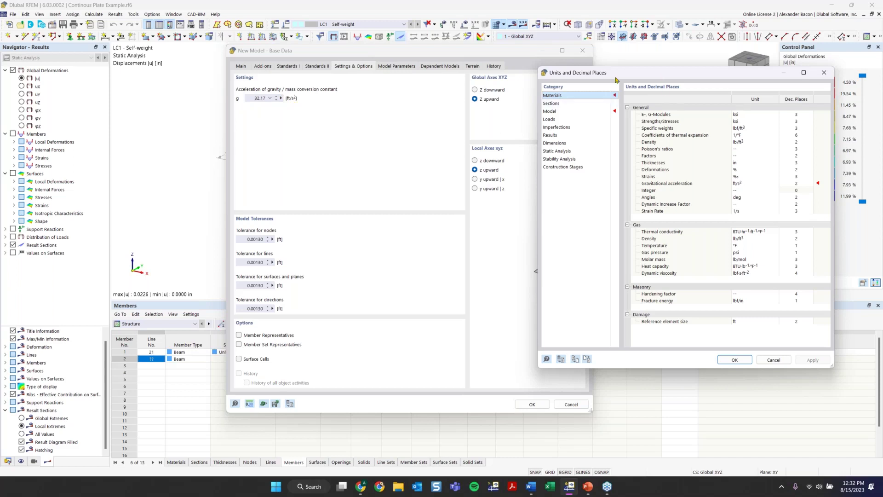
left_click_drag(616, 79, 508, 78)
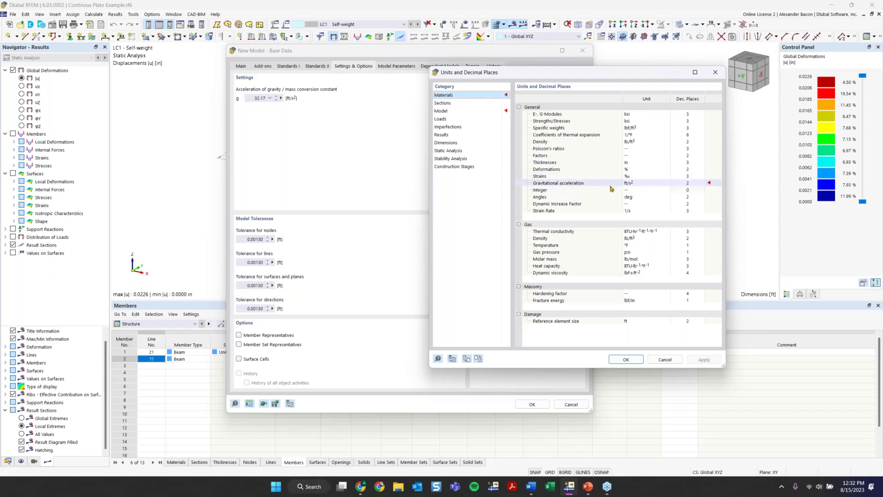
left_click(599, 184)
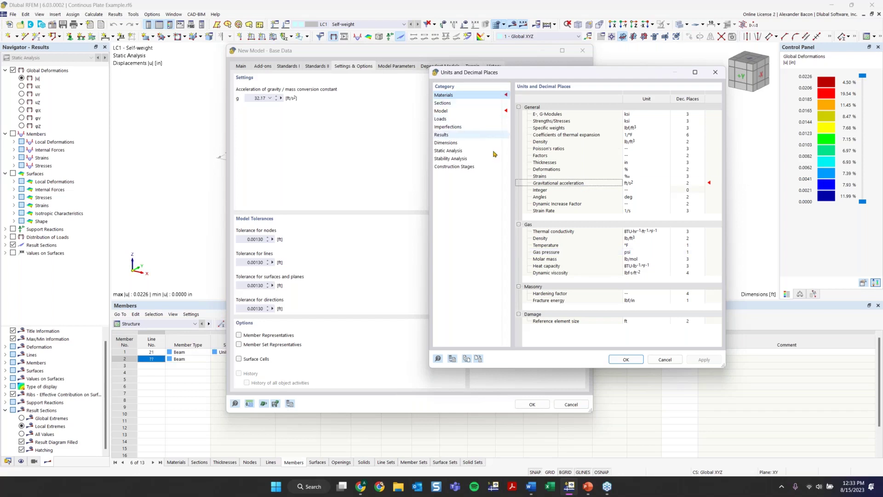
Load the Metric units template and check the resulting units for the Materials and Model categories
left_click(467, 361)
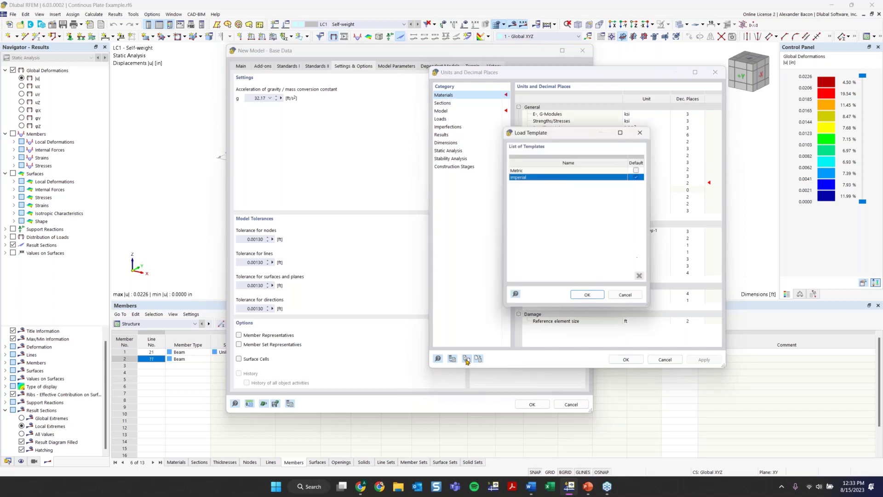
left_click(528, 170)
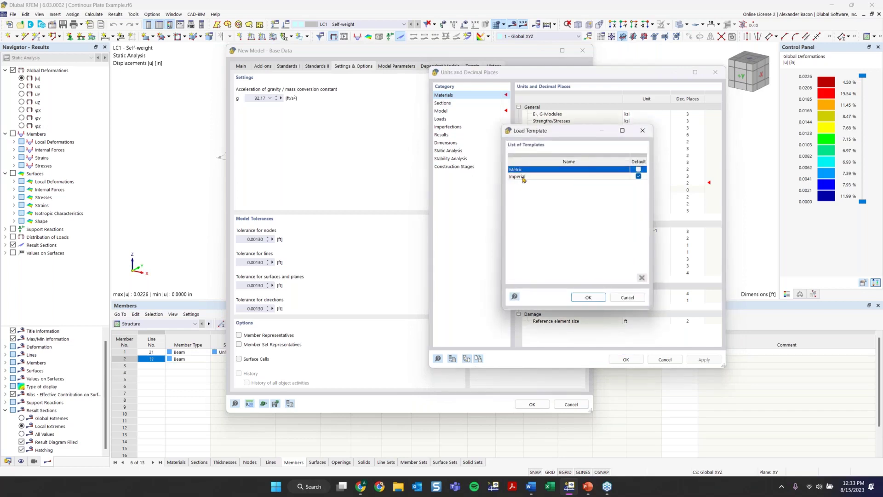
left_click(630, 178)
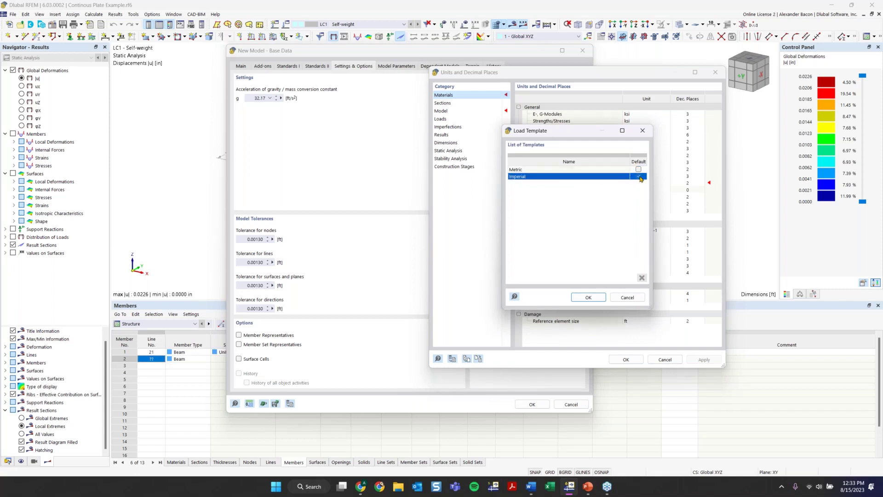
left_click(542, 170)
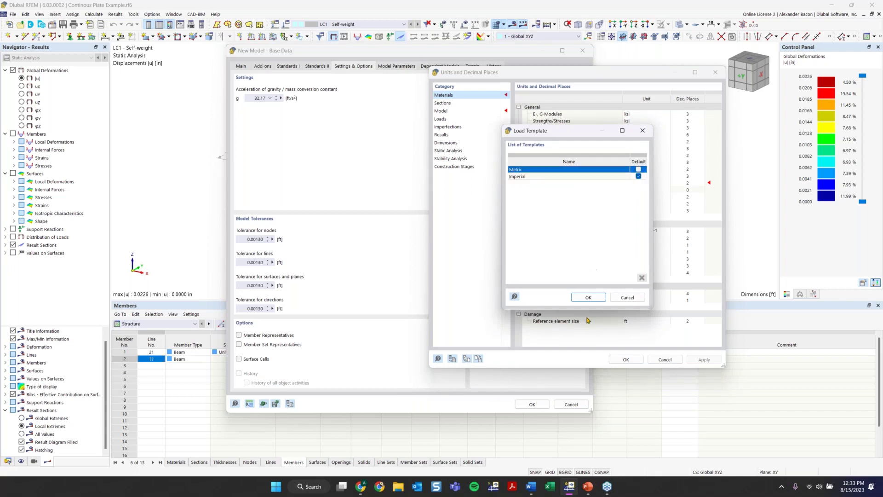
left_click(589, 297)
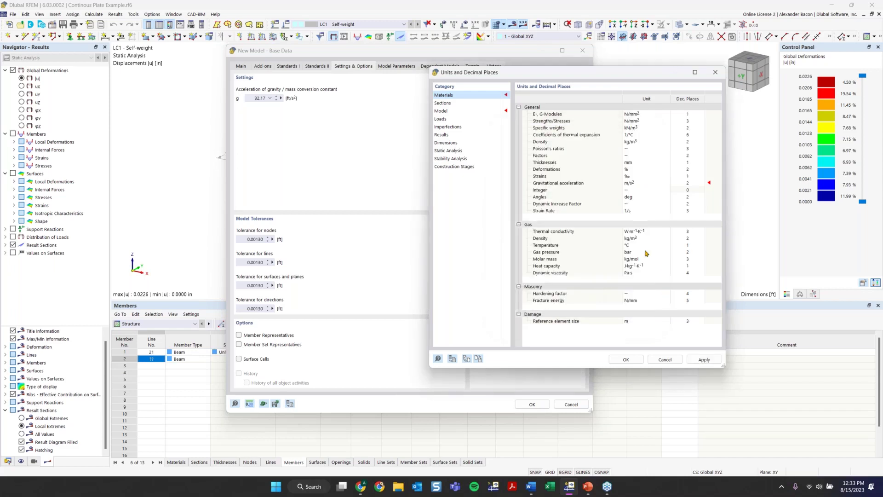
left_click(462, 111)
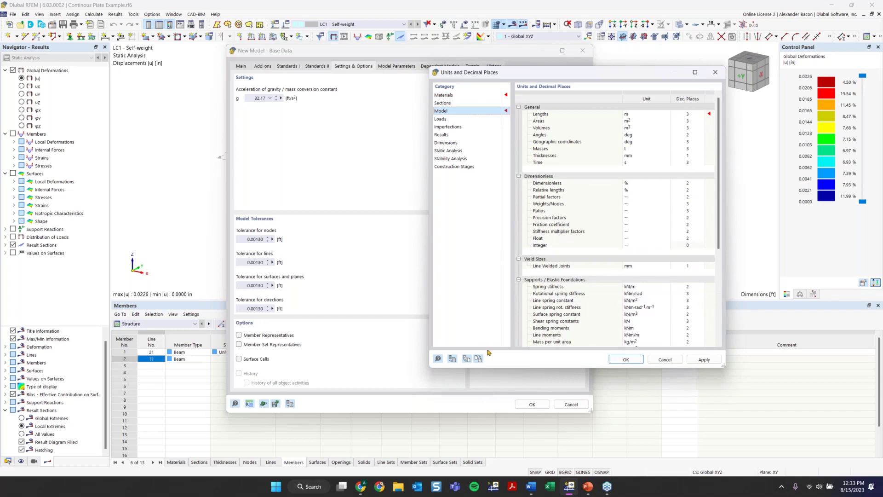
Load the Imperial template for the units and decimal places
left_click(466, 358)
left_click(563, 176)
left_click(588, 297)
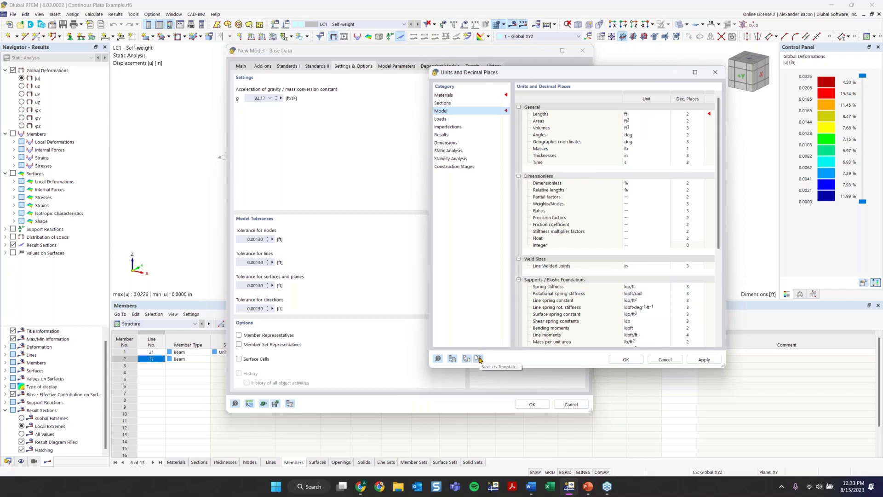
Save the current units as a template named Example, and check for it in the list of templates
left_click(479, 358)
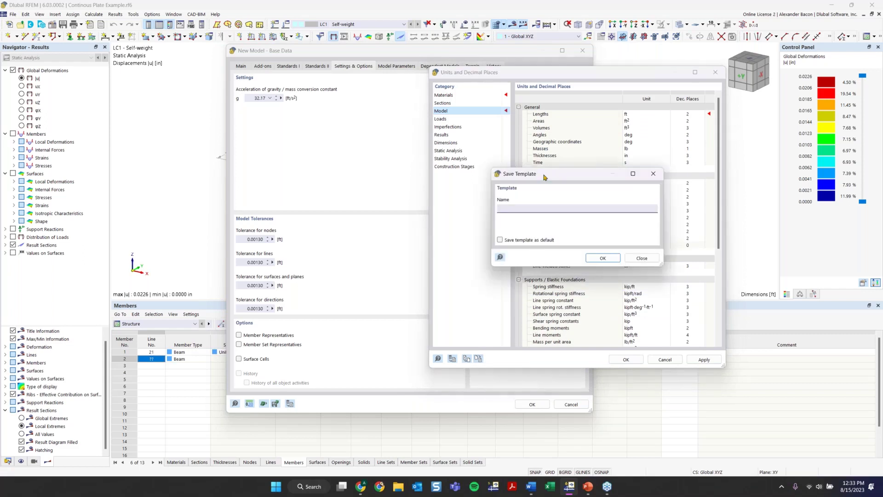
type("Example")
left_click(601, 259)
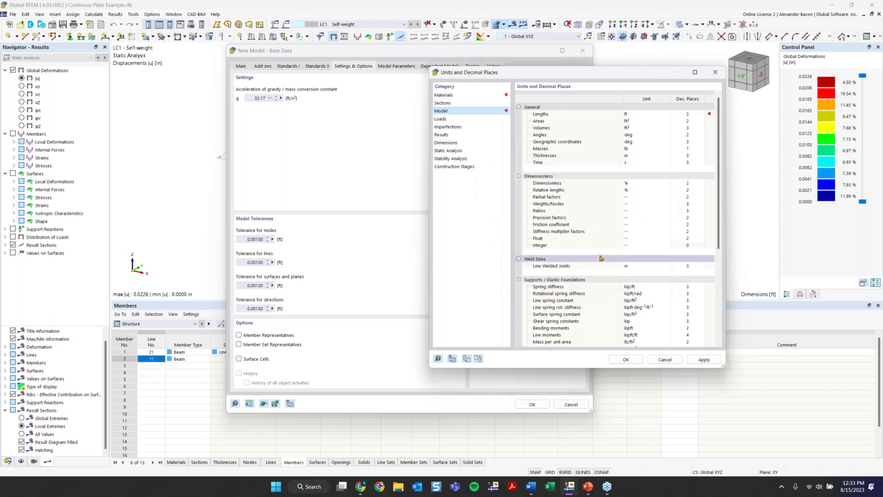
left_click(467, 358)
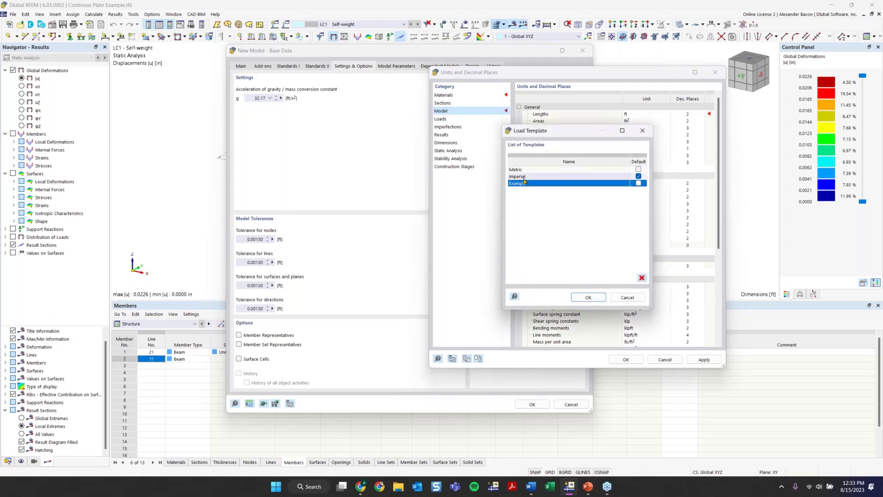
left_click(643, 131)
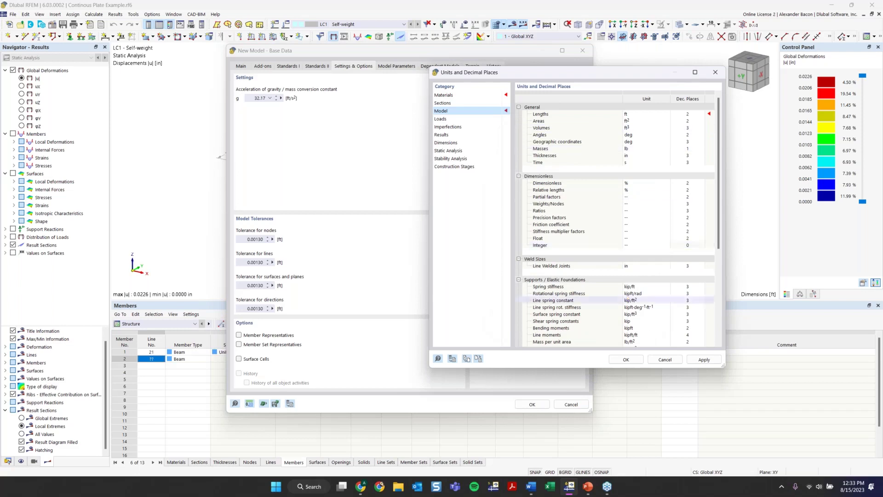
Close the unit settings and accept the base data to create the new continuous plate model
left_click(714, 73)
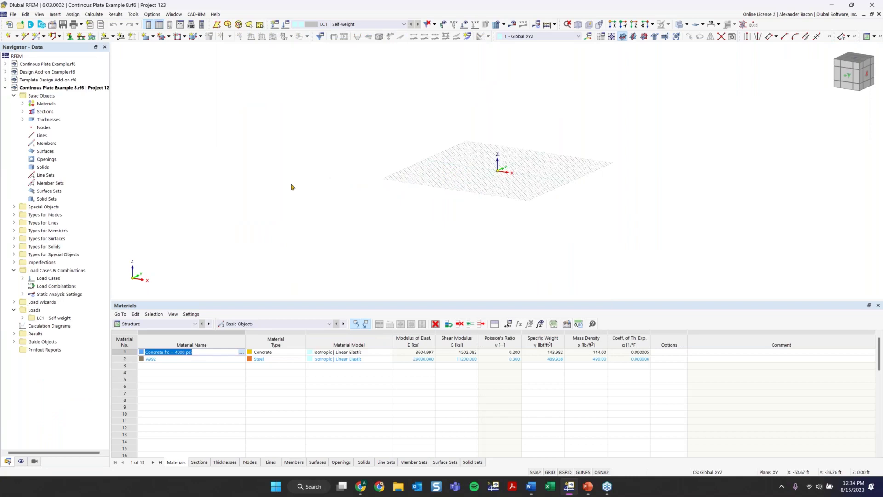
scroll(515, 181, "up", 3)
middle_click_drag(522, 168, 453, 173)
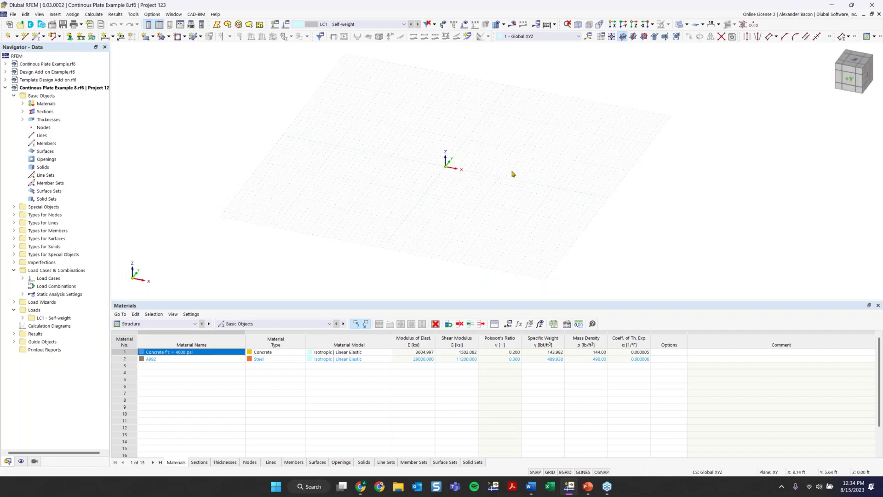
Delete the predefined Concrete f'c = 4000 psi and A992 materials from the new model
left_click(37, 93)
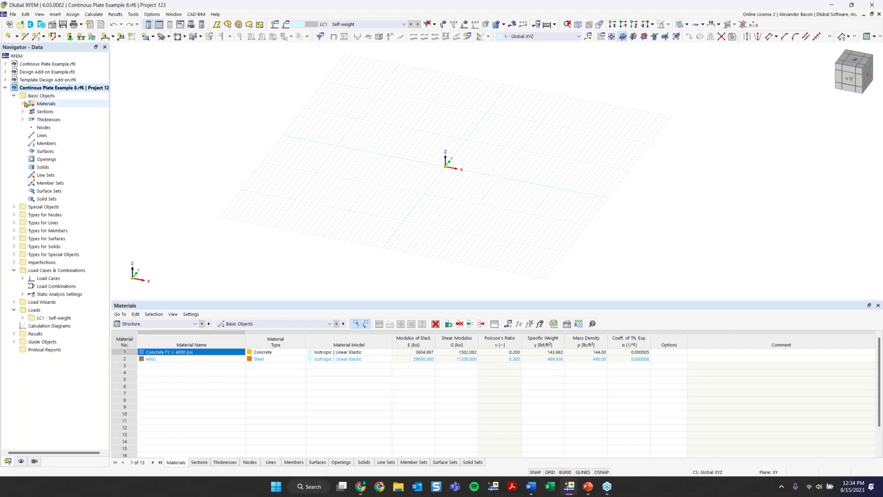
left_click(23, 104)
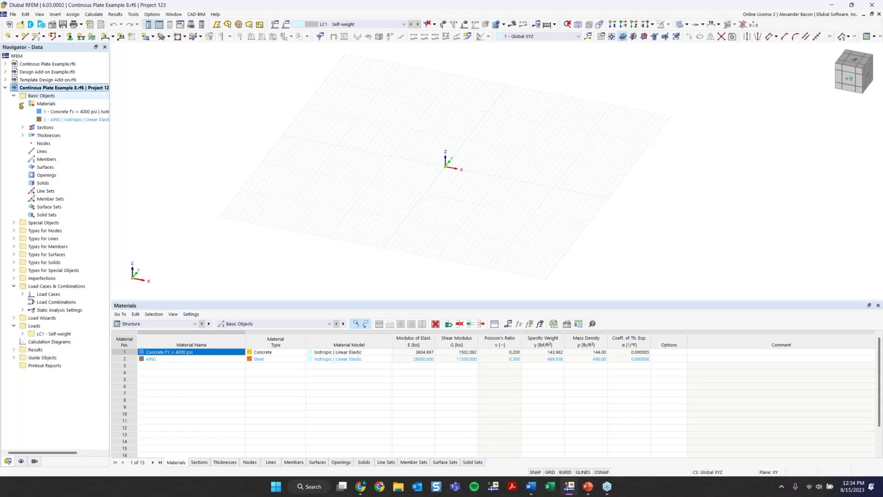
left_click(22, 127)
left_click(23, 151)
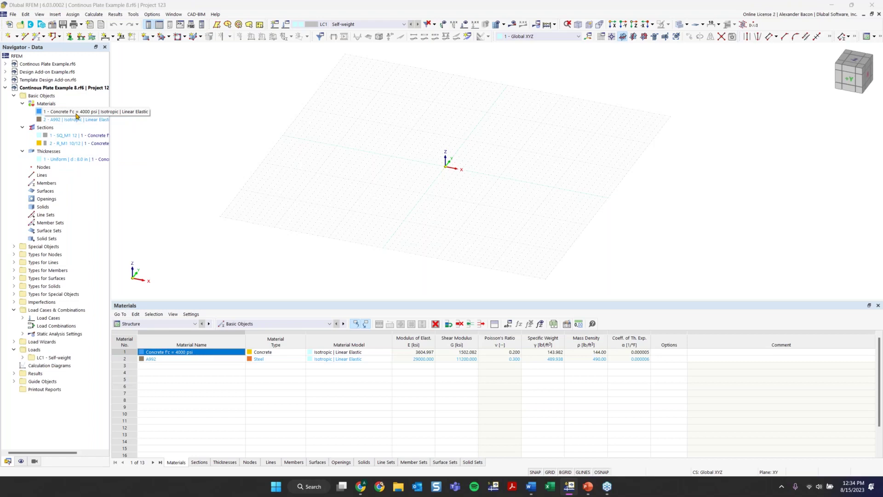
key("Delete")
left_click(451, 267)
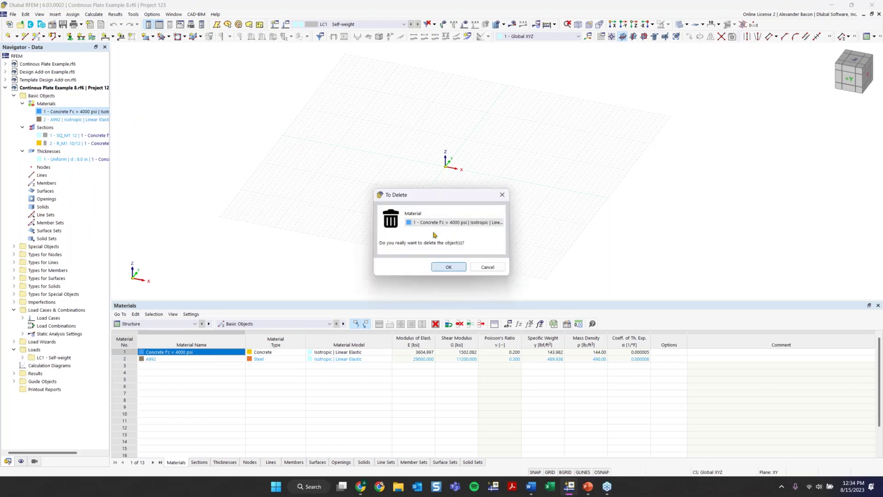
key("Delete")
left_click(451, 267)
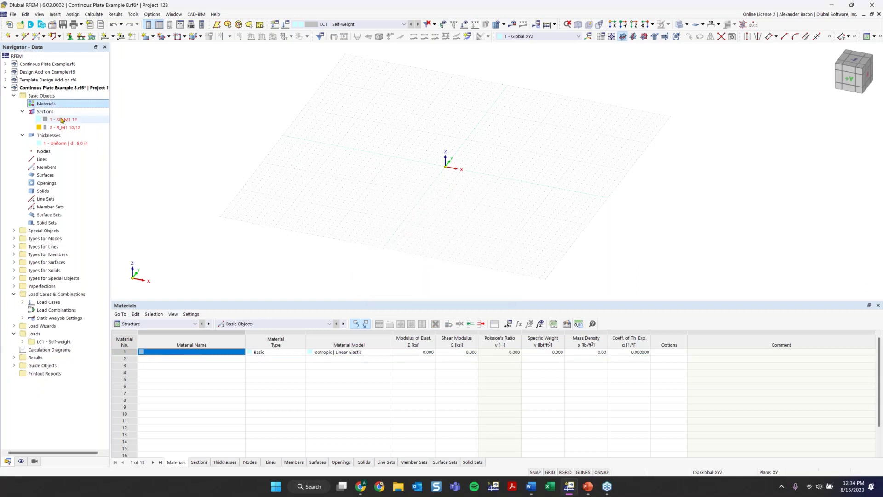
Delete the predefined SQ_M1 12 and R_M1 10/12 sections from the model
left_click(64, 119)
key("Delete")
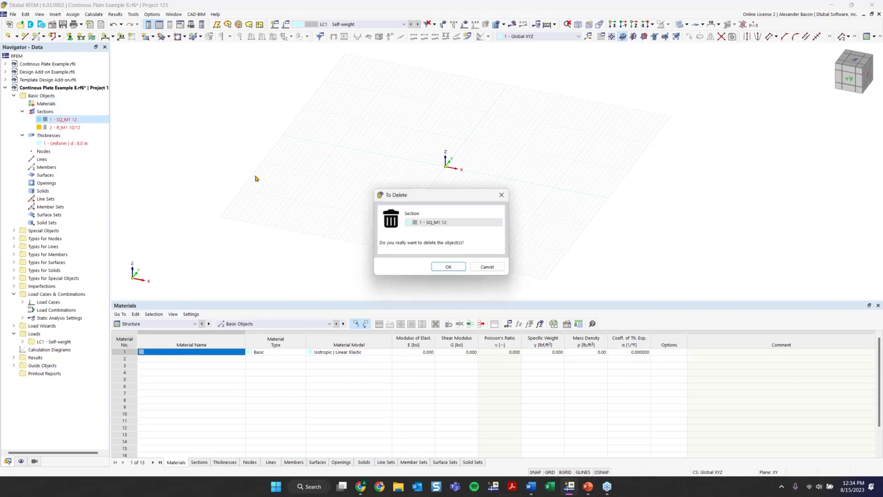
left_click(450, 267)
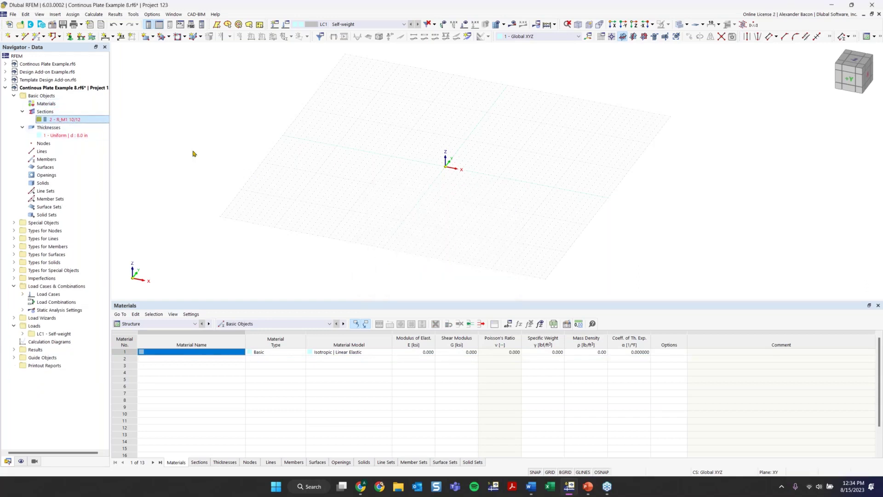
key("Delete")
left_click(448, 268)
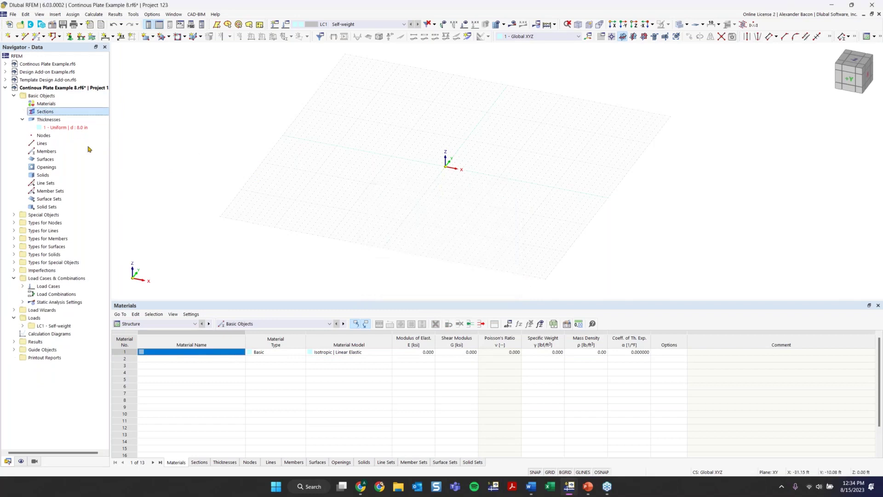
Delete the predefined uniform thickness from the model
left_click(59, 128)
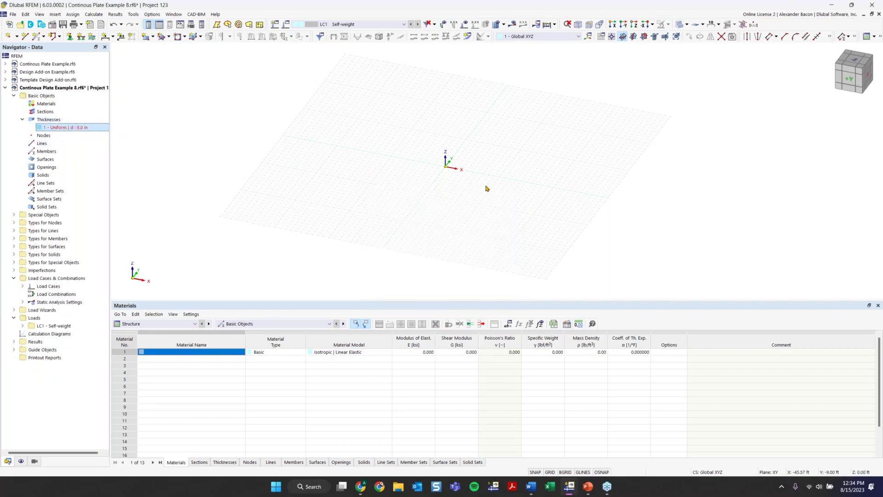
key("Delete")
left_click(449, 268)
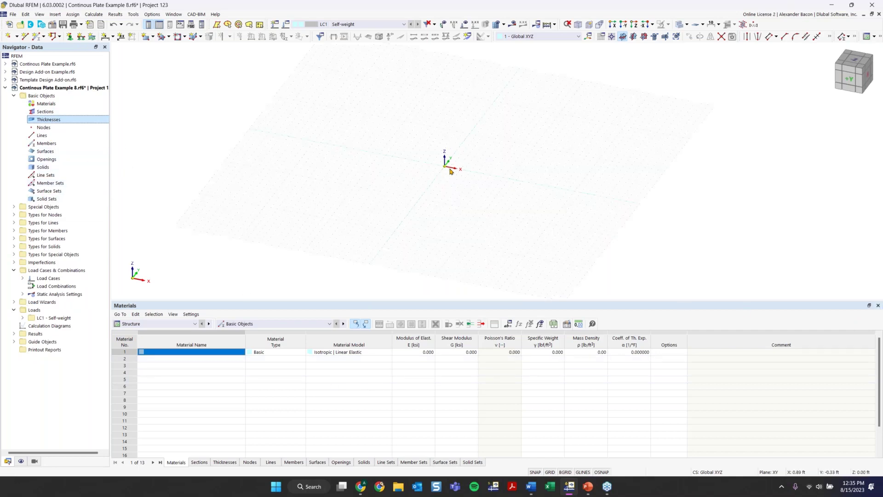
middle_click_drag(444, 178, 456, 180, "ctrl")
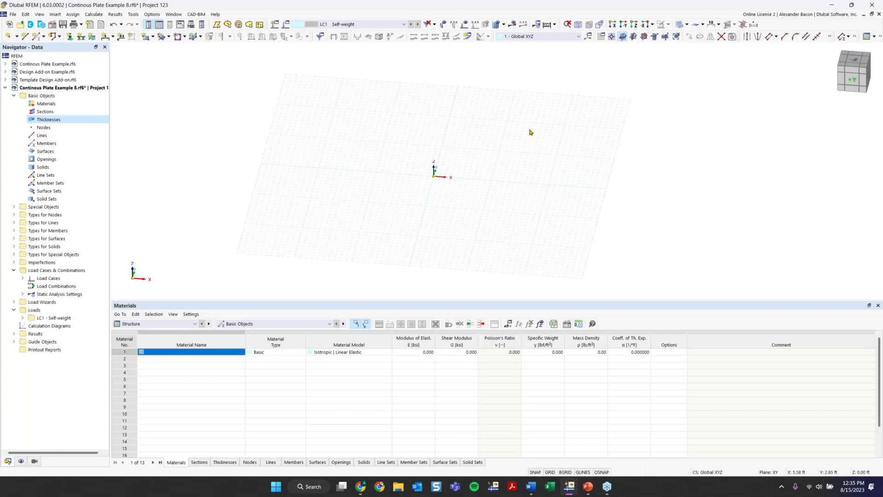
middle_click_drag(435, 174, 463, 181, "ctrl")
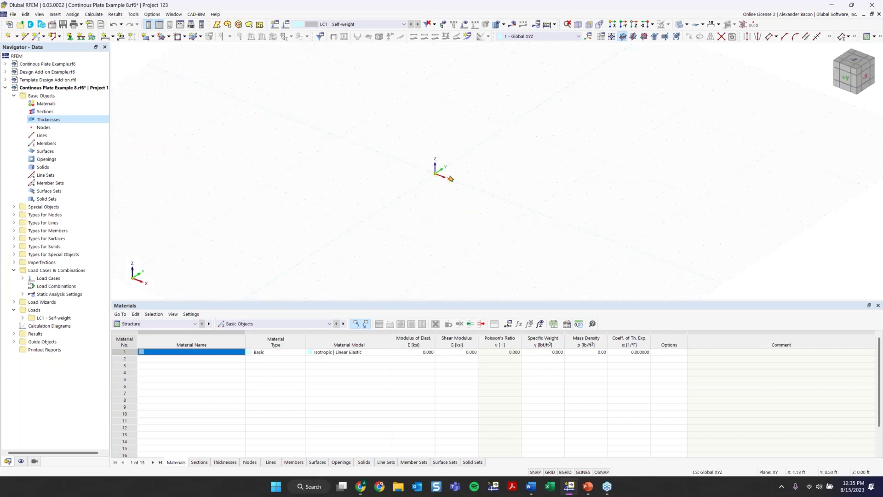
scroll(451, 176, "down", 2)
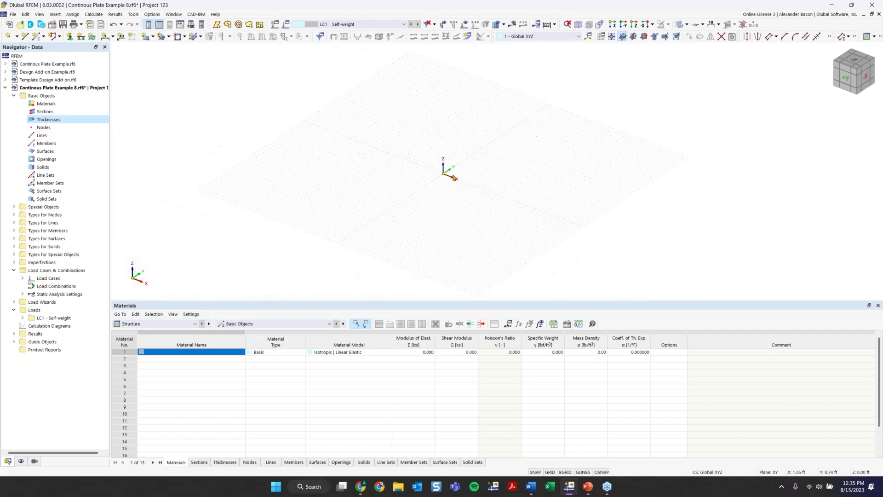
In the work plane and grid settings, set the number of grid points to 100 in the positive and negative senses of both directions
left_click(602, 39)
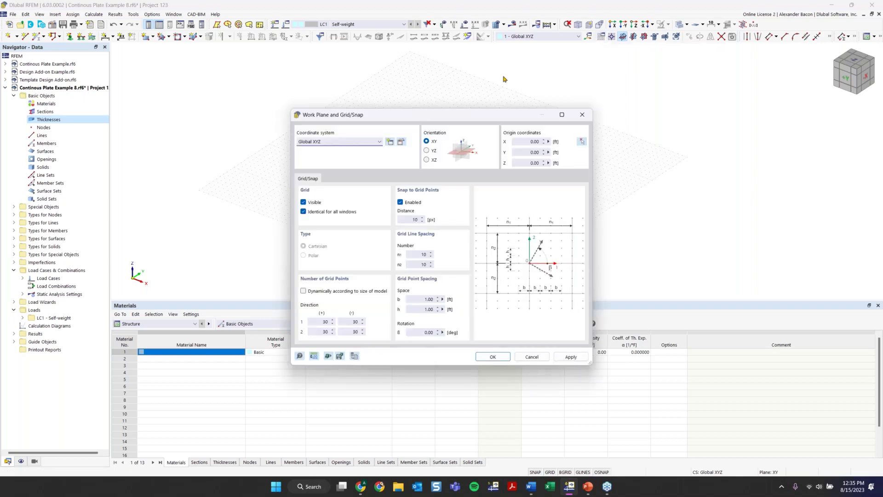
left_click_drag(449, 115, 643, 68)
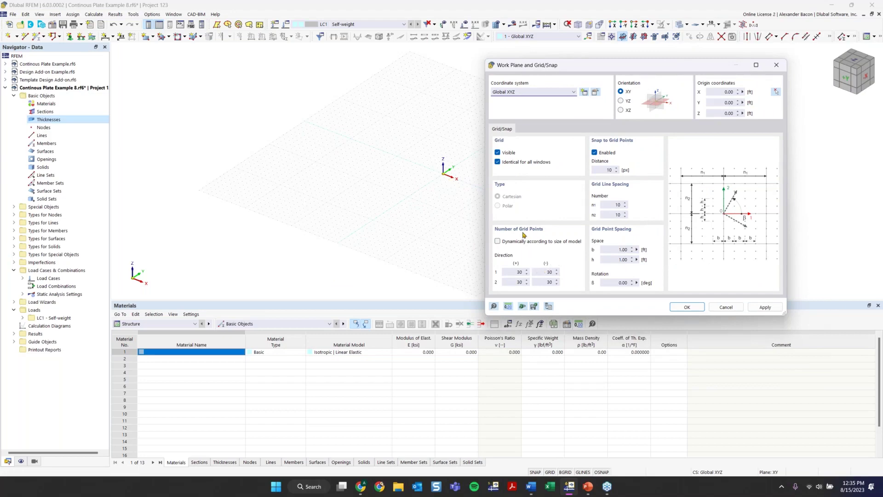
left_click(528, 272)
type("100")
key("Tab")
type("100")
key("Tab")
type("100")
key("Tab")
type("1")
left_click(619, 249)
double_click(619, 260)
key("shift+Tab")
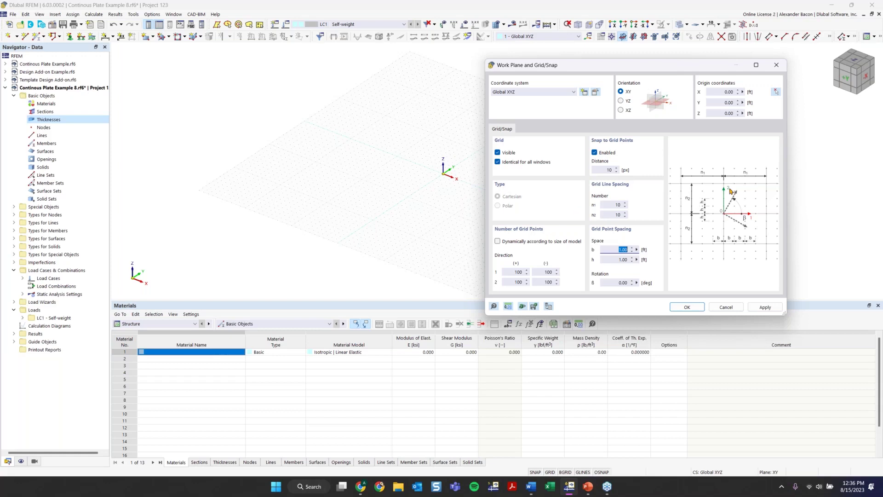
Save the work plane and grid settings as a template named Example, and accept the settings
left_click(522, 307)
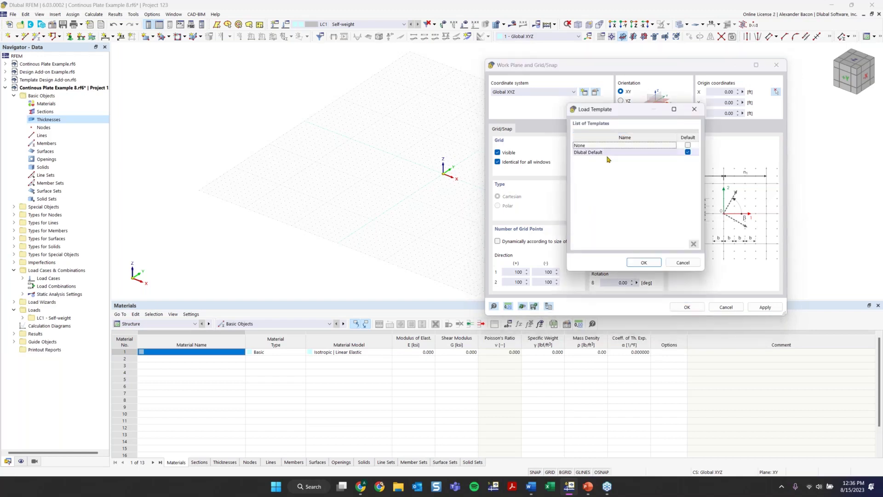
left_click(694, 109)
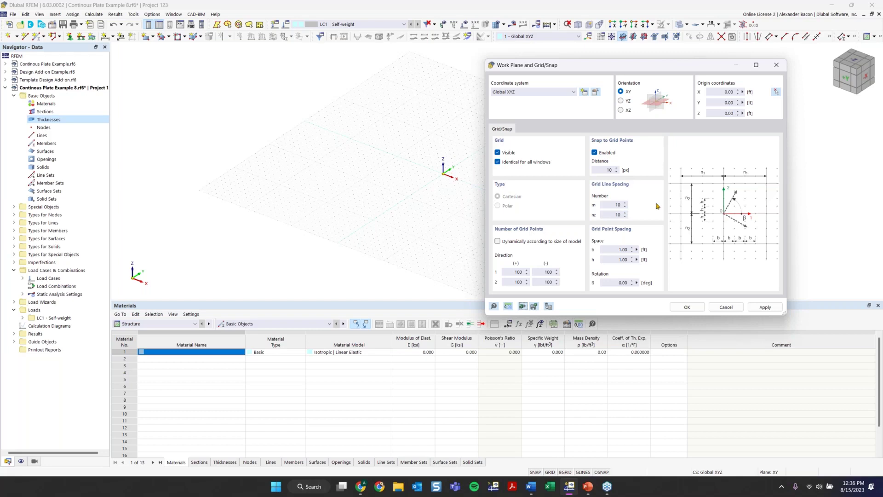
left_click(535, 307)
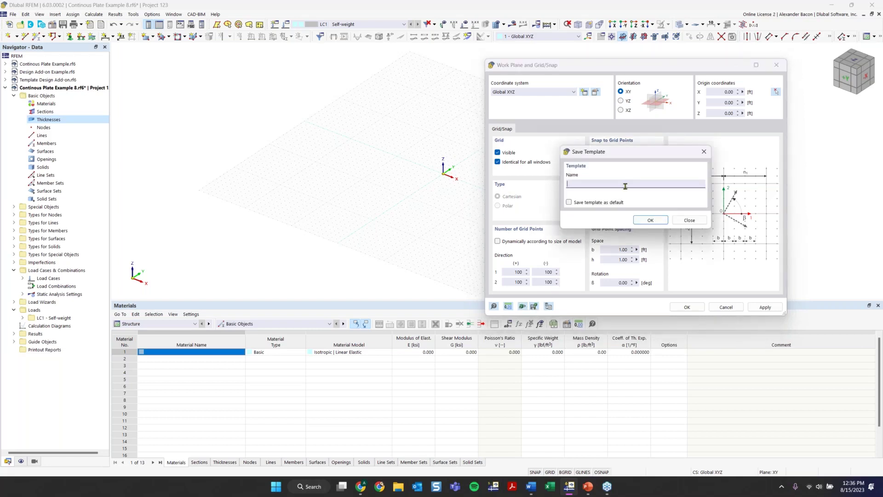
left_click(649, 220)
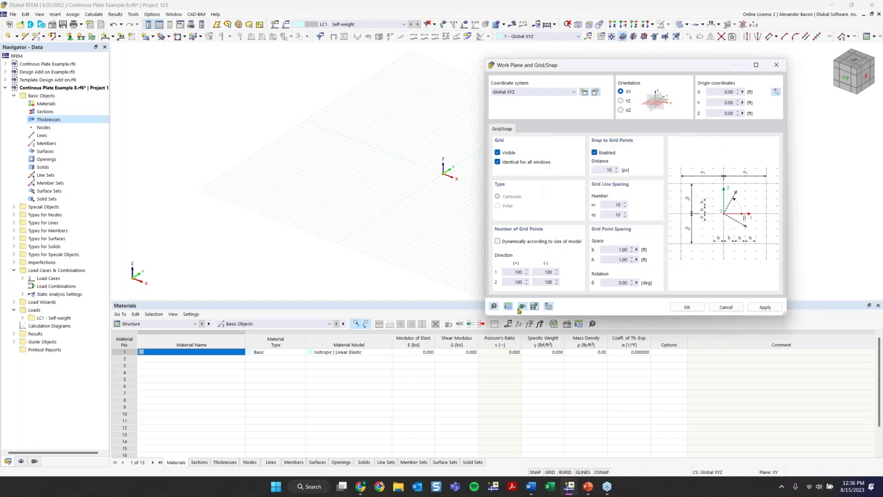
left_click(521, 307)
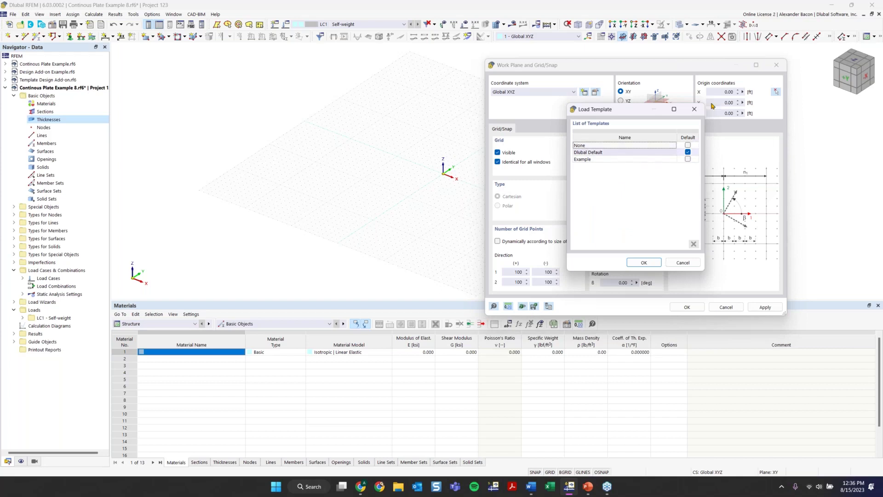
left_click(694, 109)
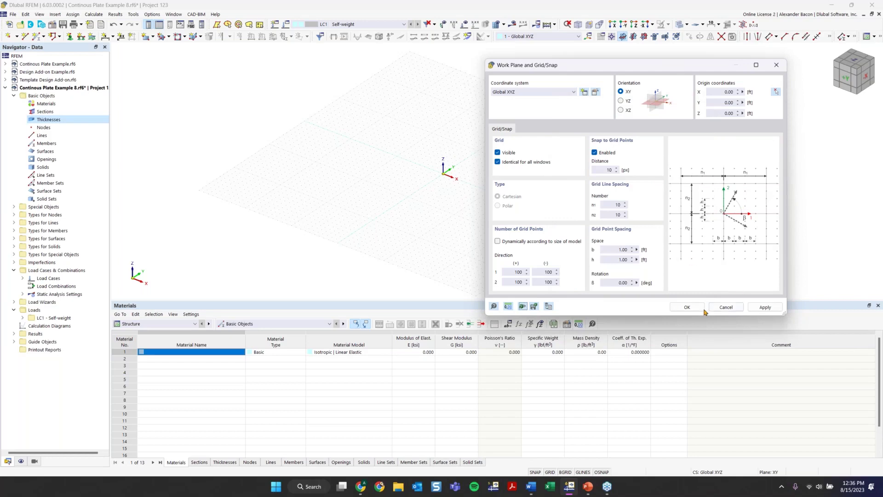
left_click(687, 306)
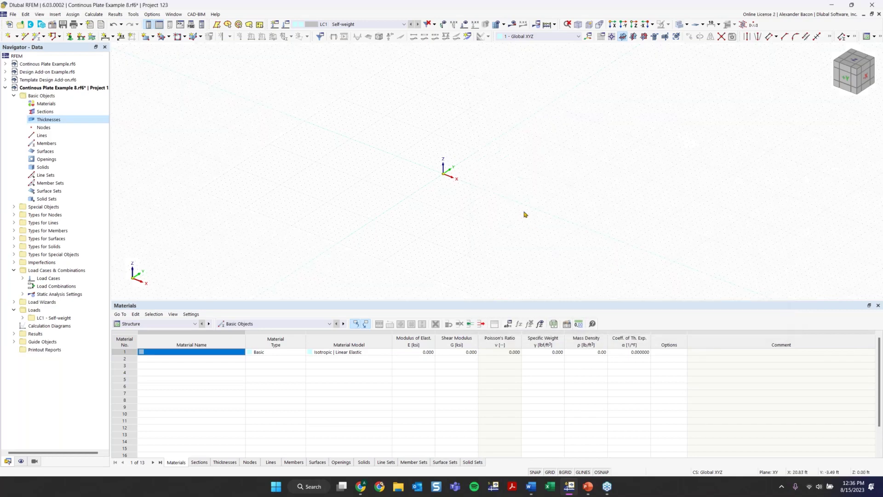
middle_click_drag(526, 214, 357, 83, "ctrl")
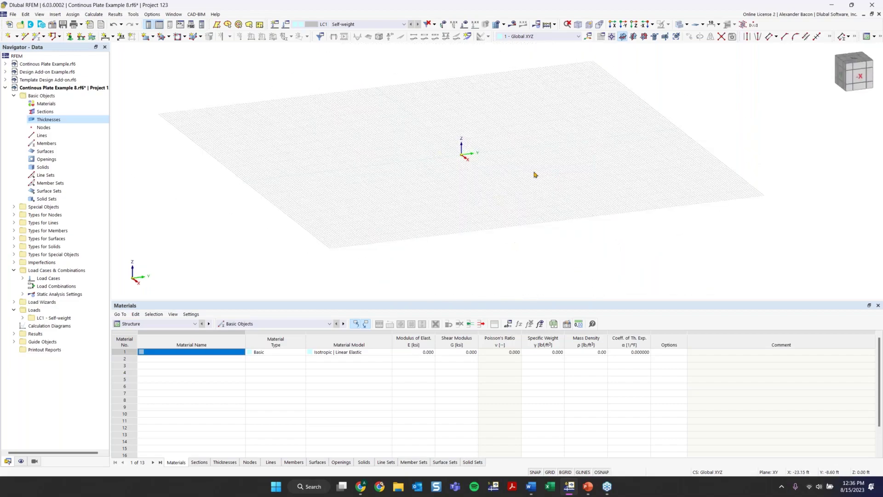
scroll(466, 151, "up", 3)
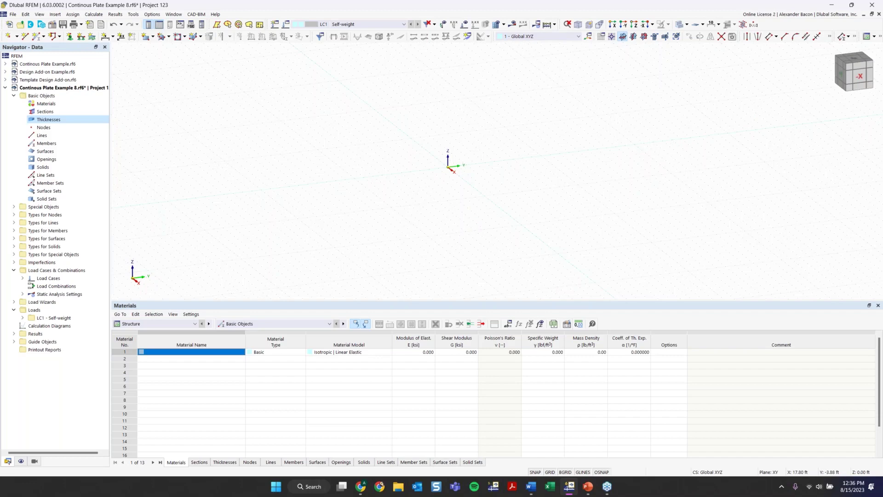
middle_click_drag(456, 161, 389, 137)
scroll(287, 145, "down", 2)
middle_click_drag(285, 145, 435, 171, "ctrl")
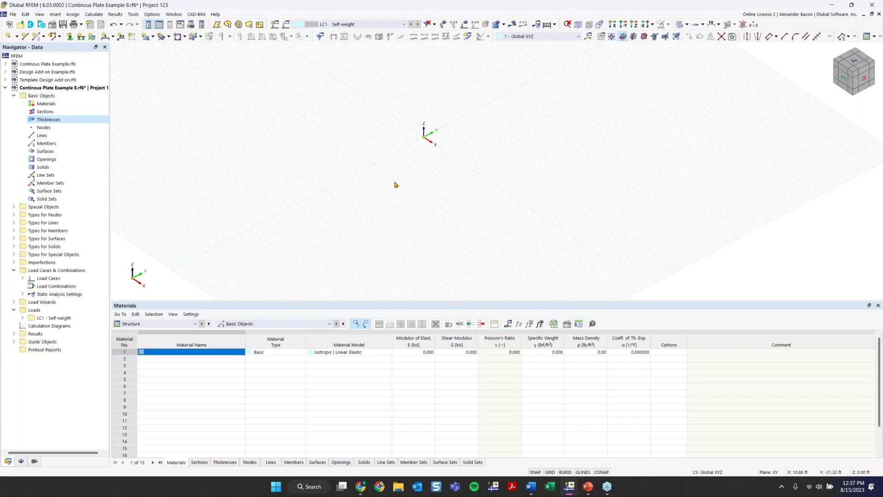
scroll(459, 144, "up", 4)
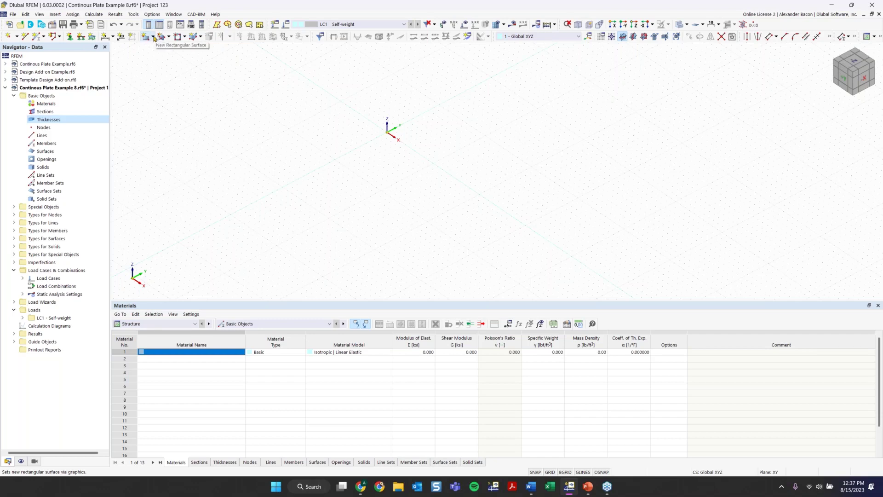
left_click(153, 37)
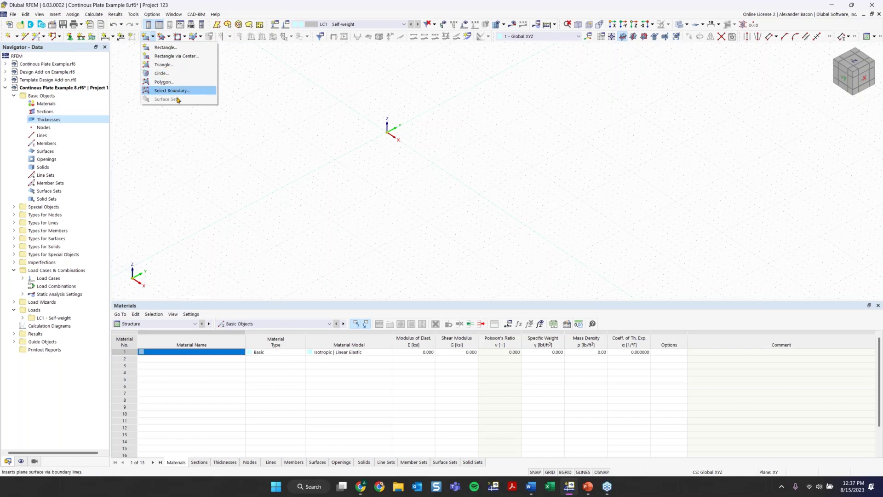
key("Escape")
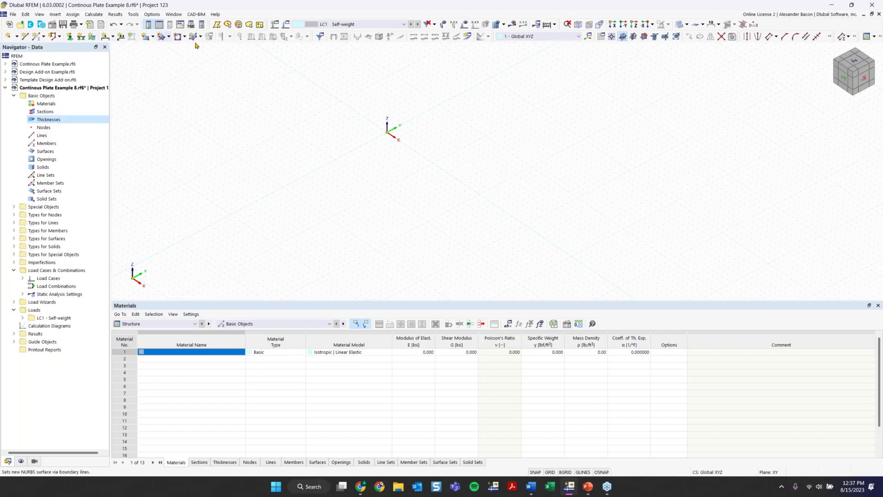
Start a new rectangular surface, review the available stiffness types and keep Standard
left_click(152, 39)
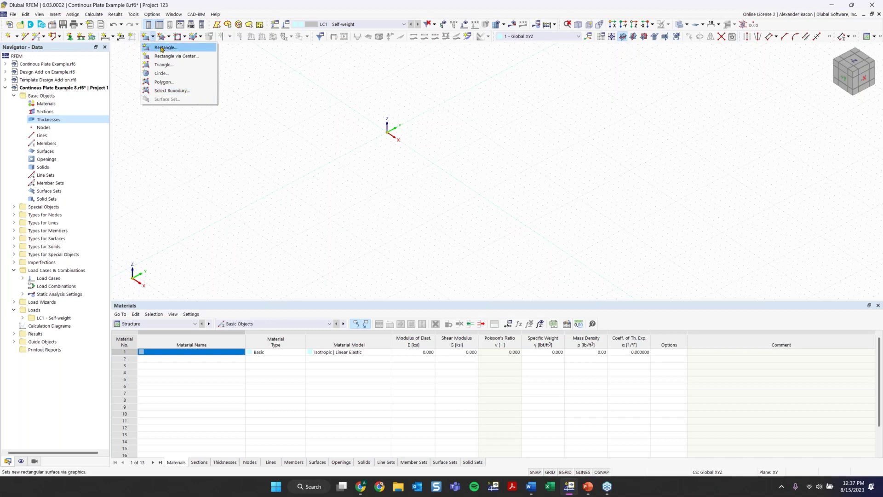
left_click(161, 48)
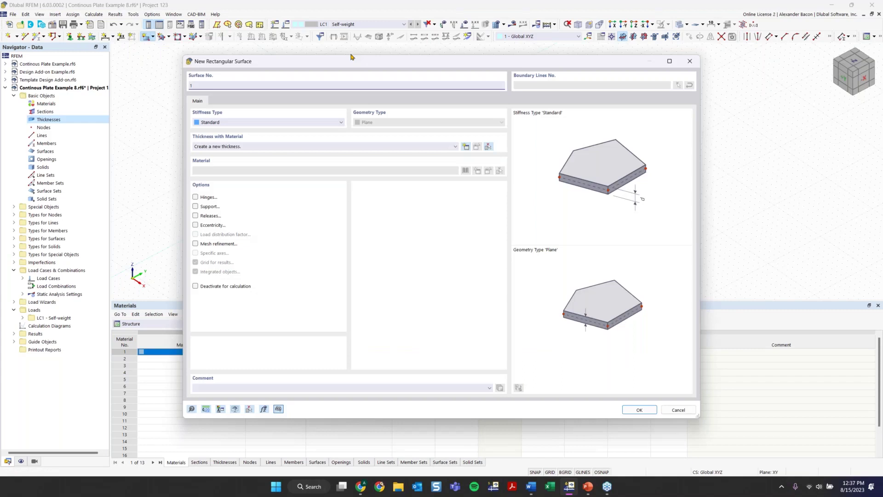
left_click_drag(297, 45, 304, 53)
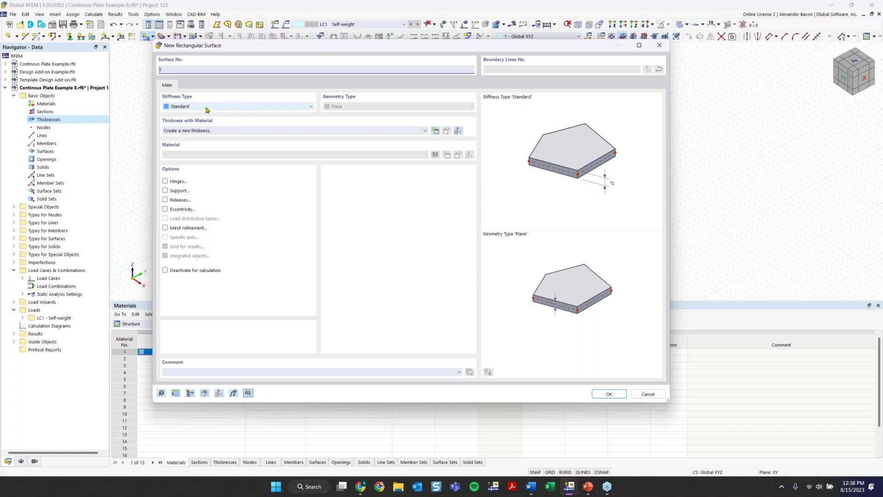
left_click(188, 107)
left_click(188, 106)
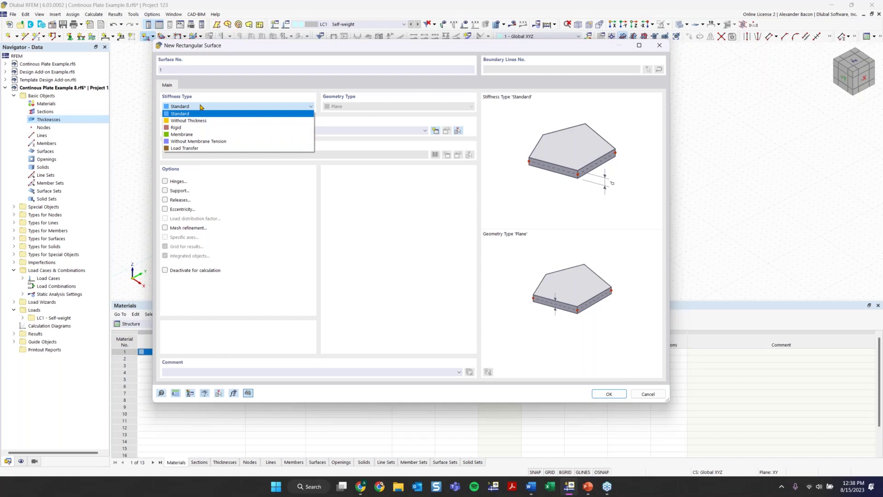
left_click(200, 107)
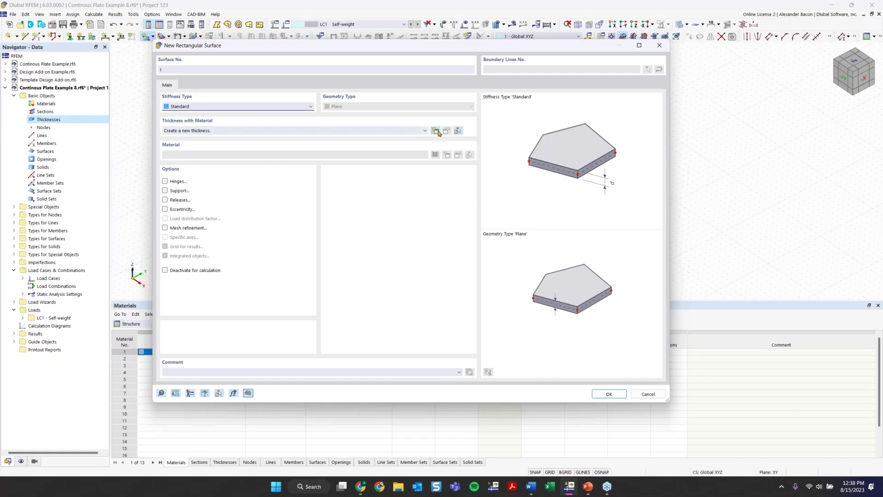
Start a new thickness for the surface and choose the Uniform thickness type
left_click(375, 134)
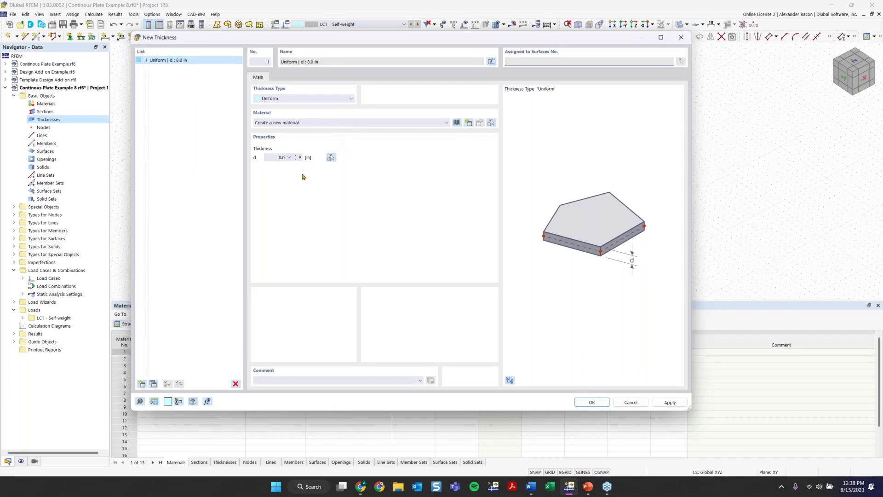
left_click(297, 98)
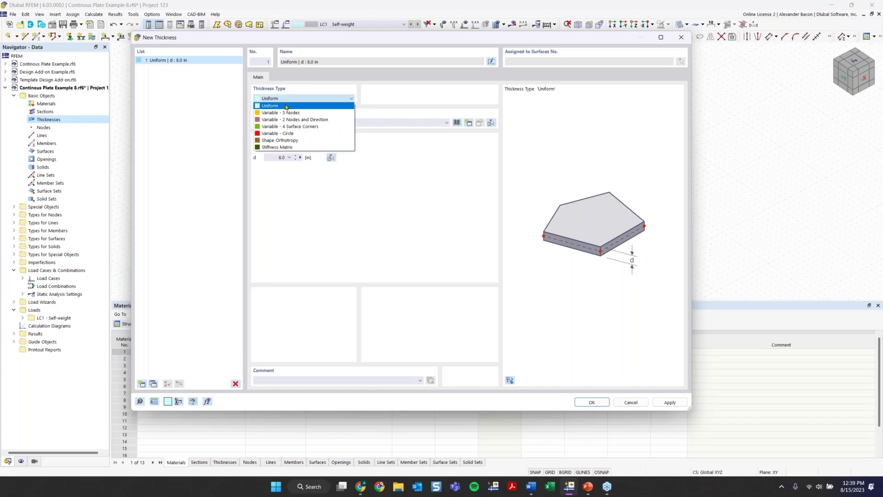
left_click(285, 106)
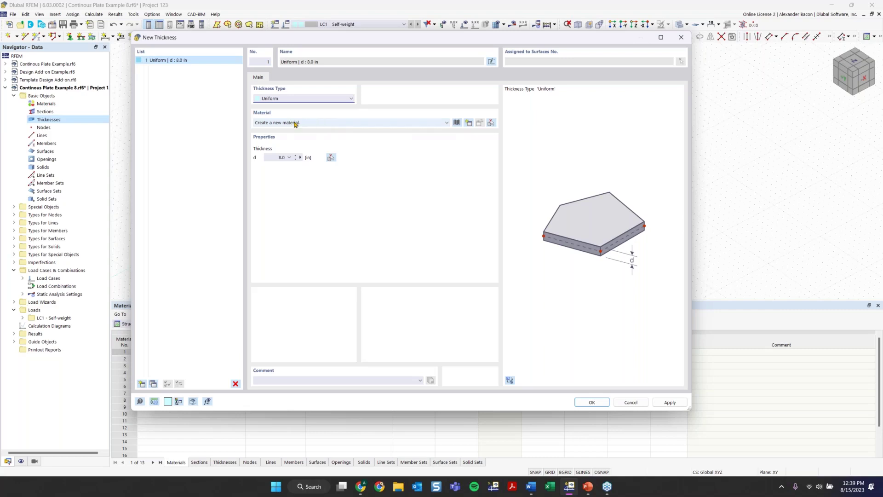
Start a new material for the thickness and open the material library, keeping United States as the region
left_click(445, 124)
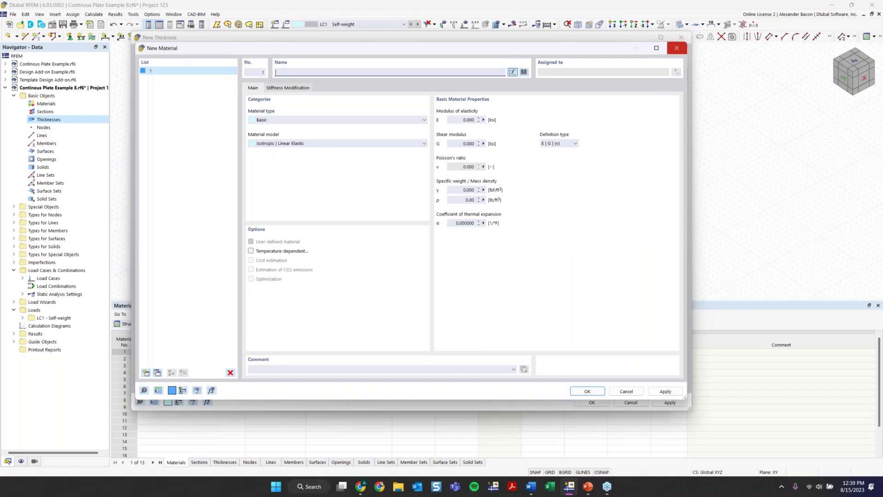
key("Escape")
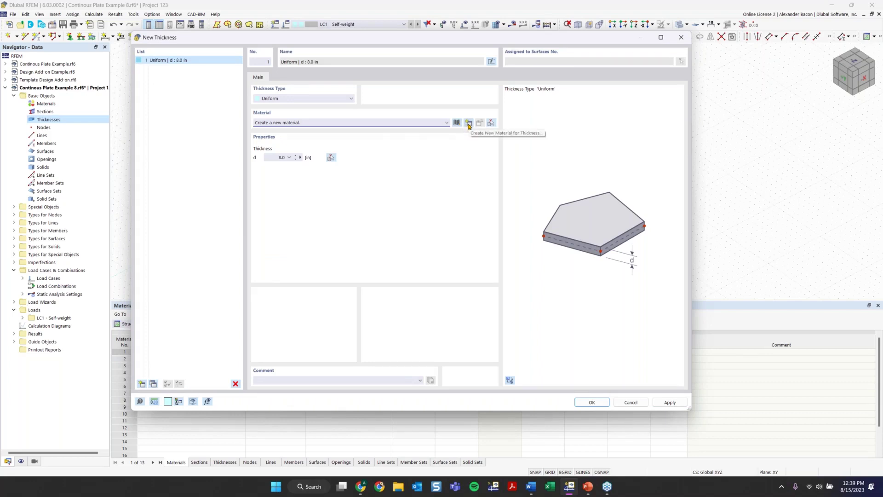
left_click(469, 123)
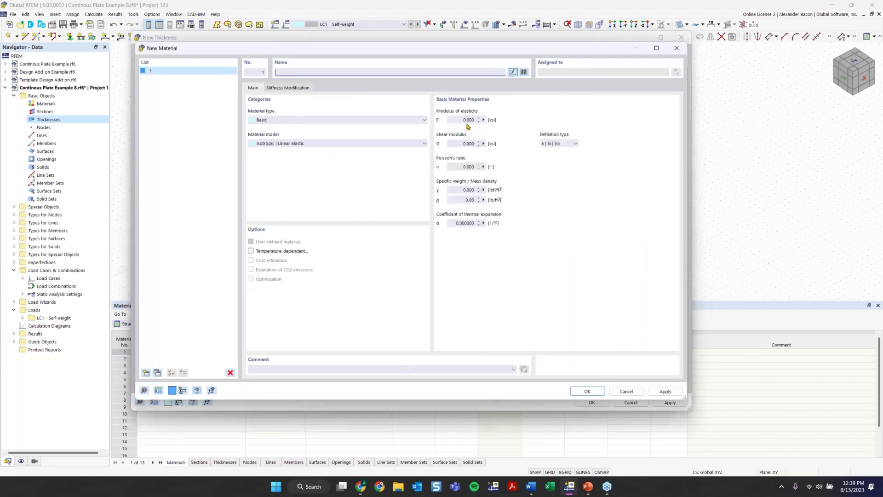
left_click(524, 72)
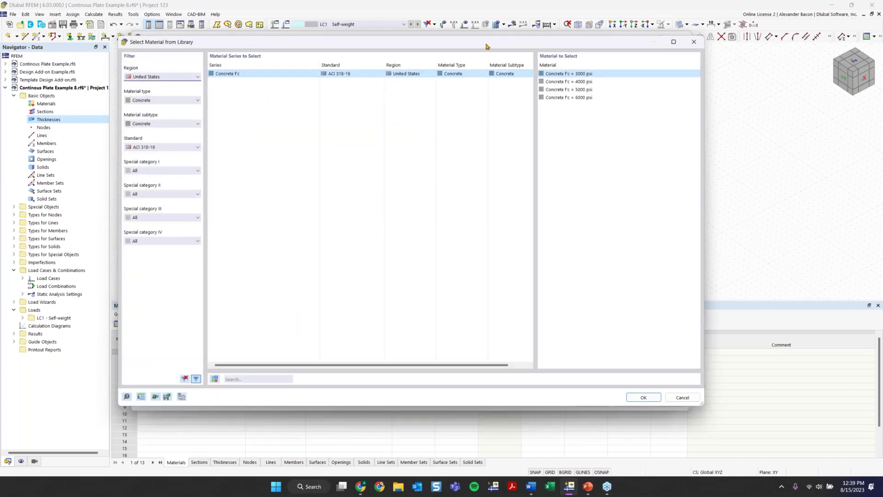
mouse_move(486, 46)
left_mouse_down()
mouse_move(507, 60)
mouse_move(514, 51)
mouse_move(486, 46)
left_mouse_up()
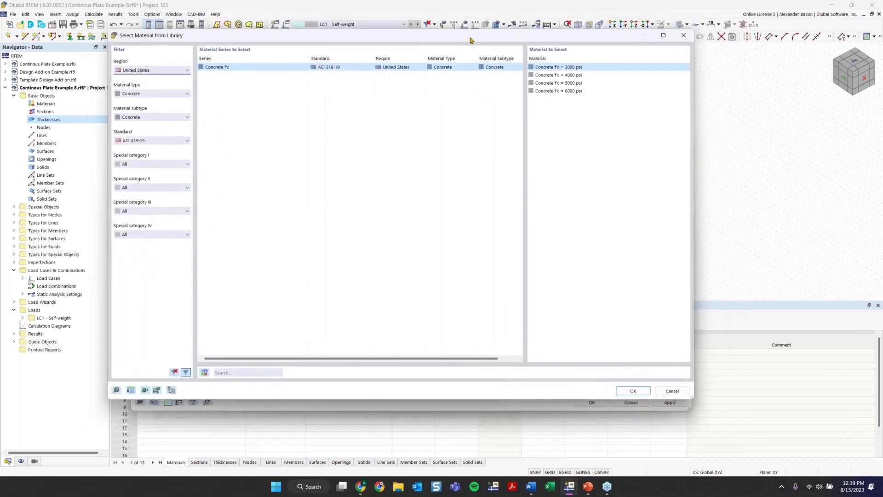
left_click(166, 72)
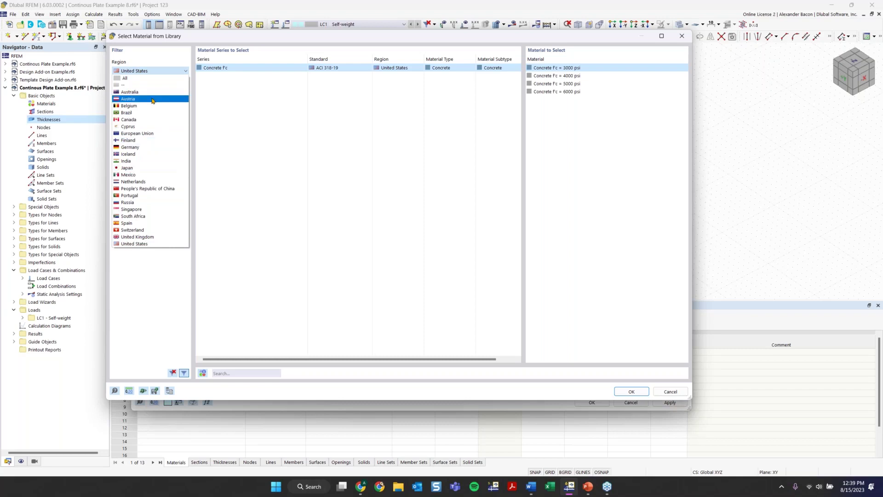
left_click(157, 71)
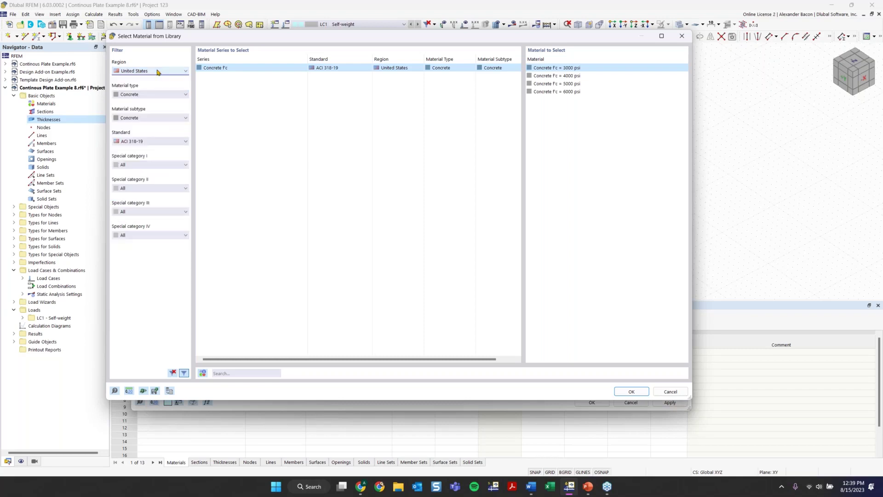
Filter the library by material type Concrete, subtype Concrete and standard ACI 318-19, and choose Concrete f'c = 4000 psi
left_click(155, 94)
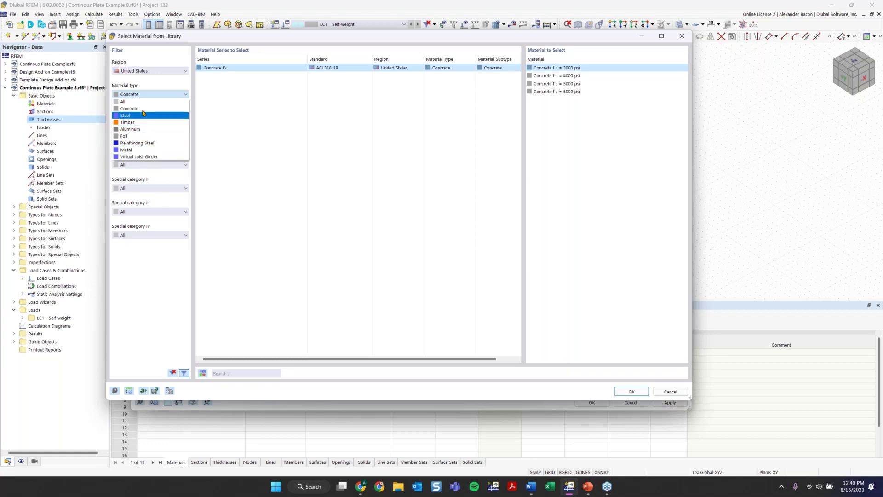
left_click(146, 109)
left_click(147, 121)
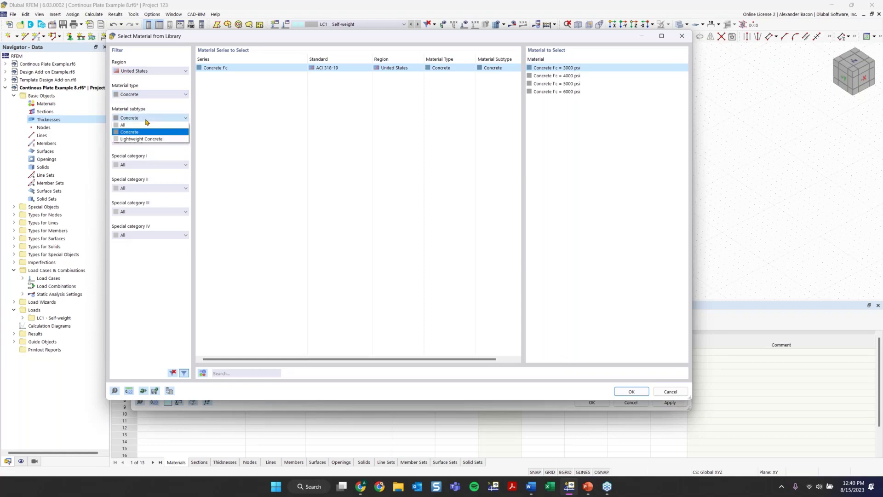
left_click(148, 132)
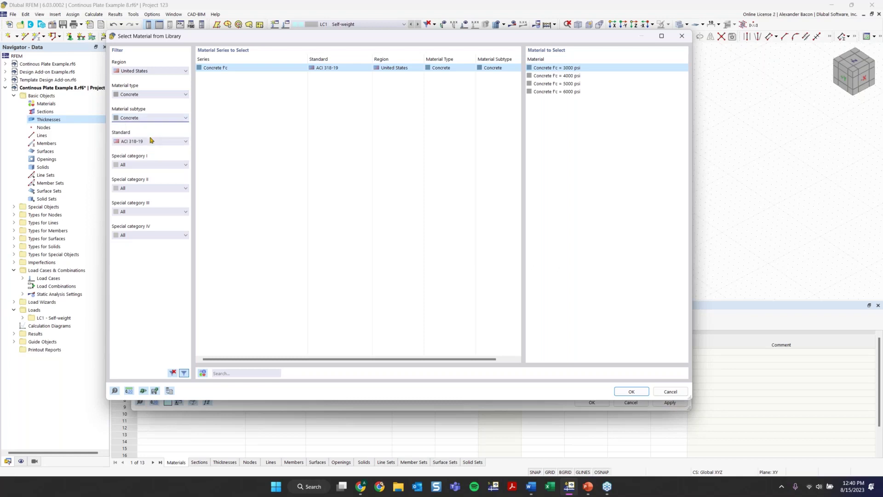
left_click(151, 142)
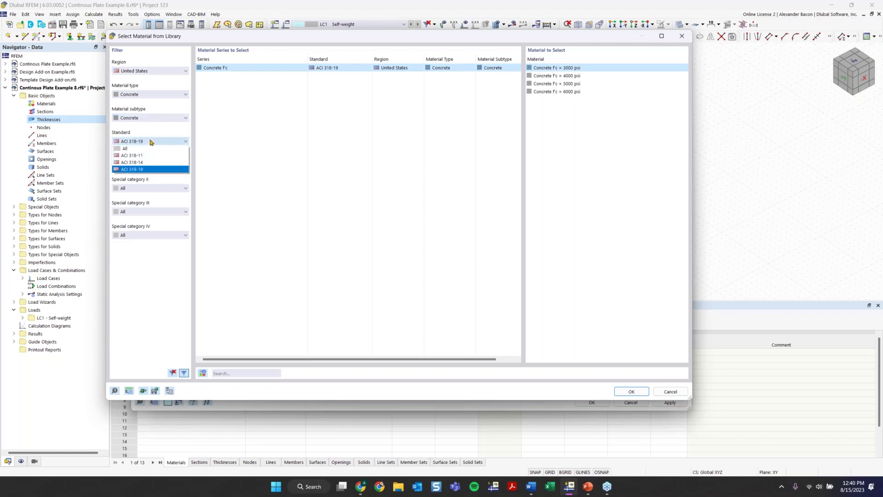
left_click(152, 170)
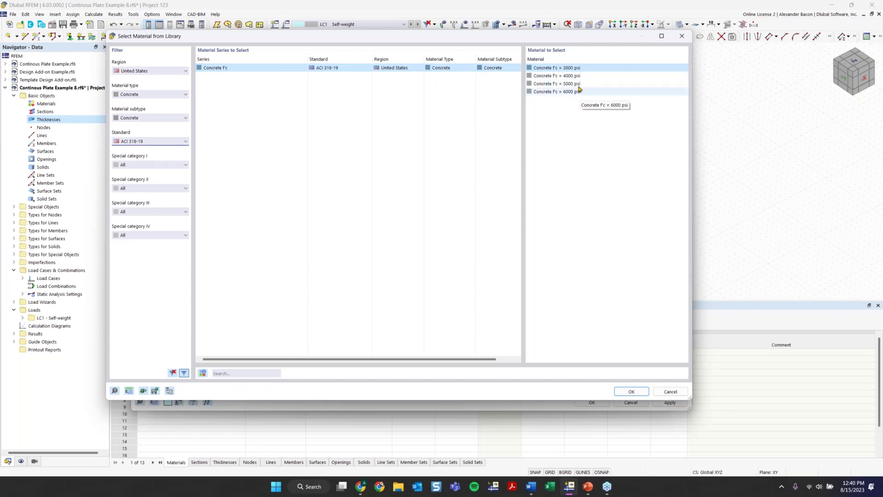
left_click(574, 77)
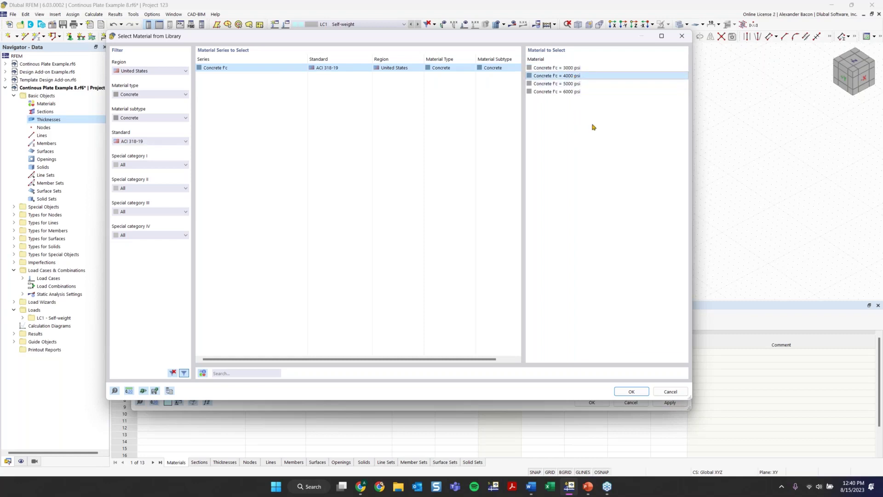
left_click(631, 392)
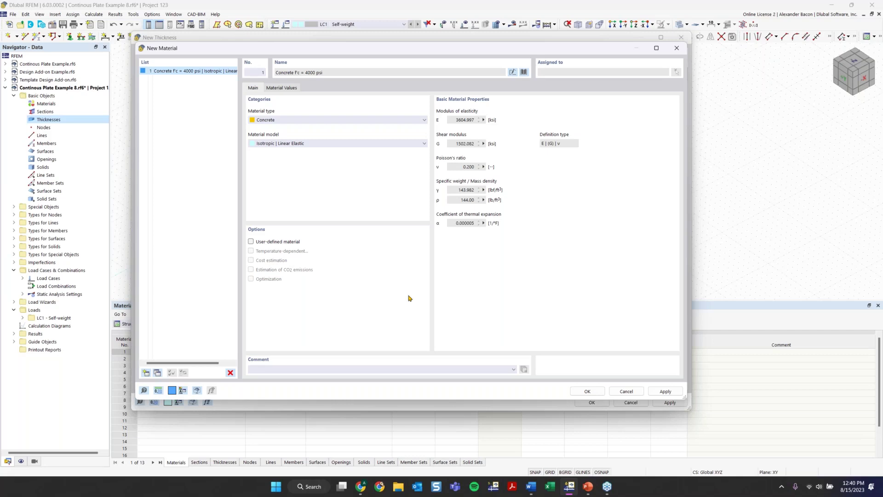
Examine the stiffness modification settings and material values of the concrete with the user-defined material option enabled
left_click(261, 242)
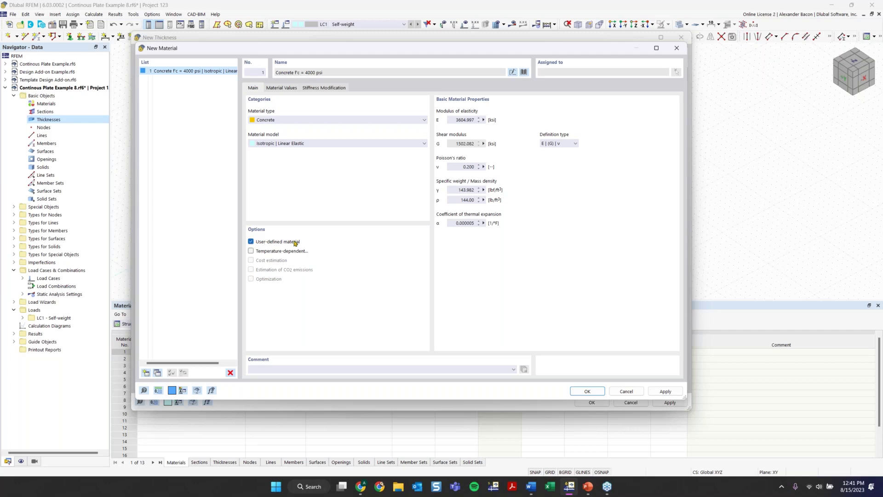
double_click(252, 242)
left_click(251, 242)
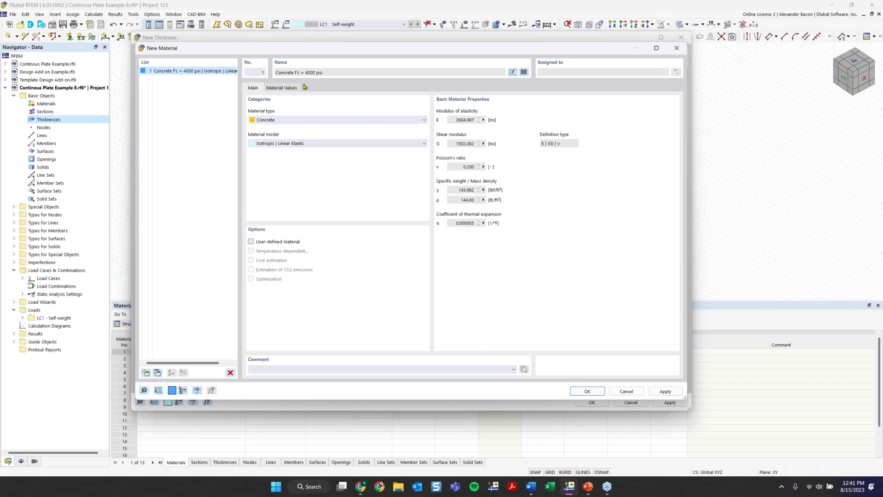
left_click(251, 242)
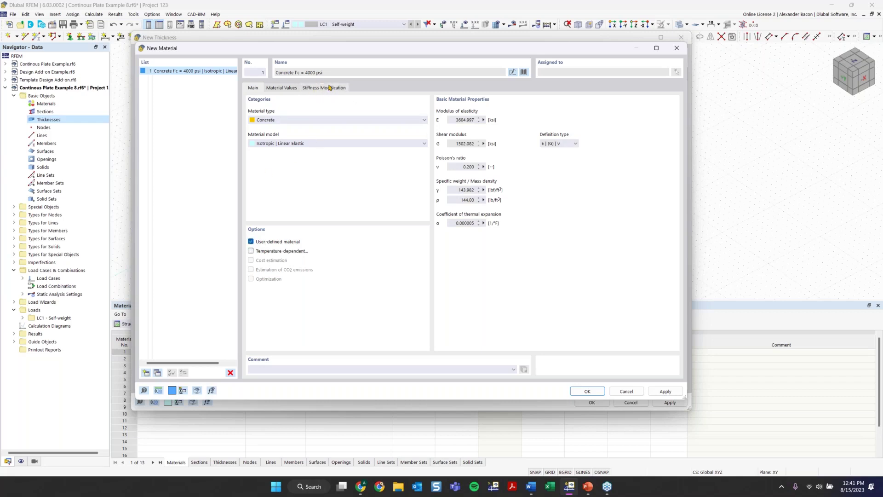
left_click(329, 89)
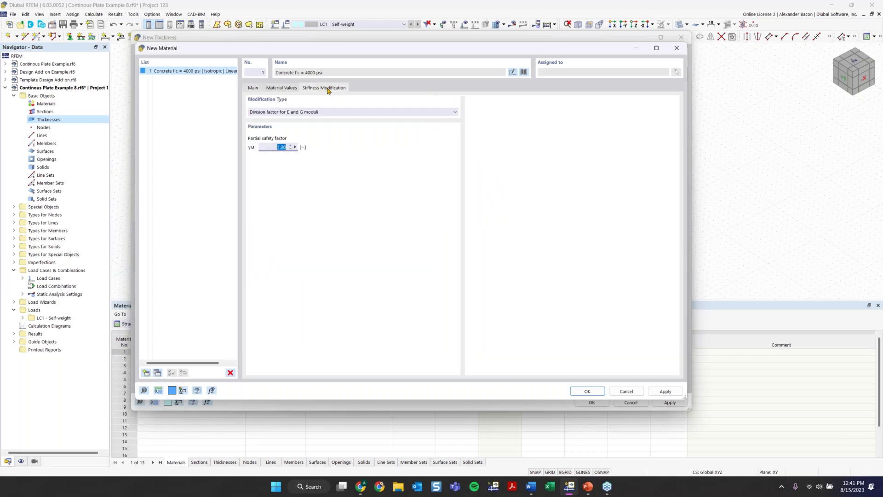
left_click(282, 88)
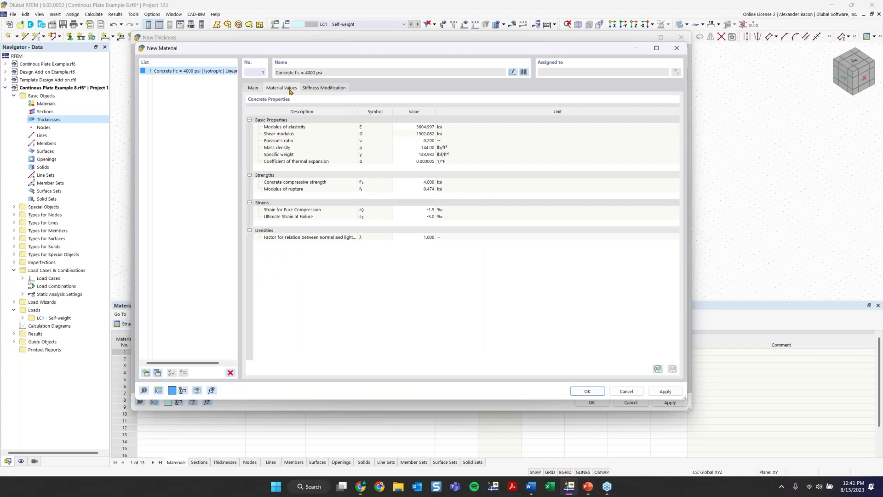
left_click(417, 147)
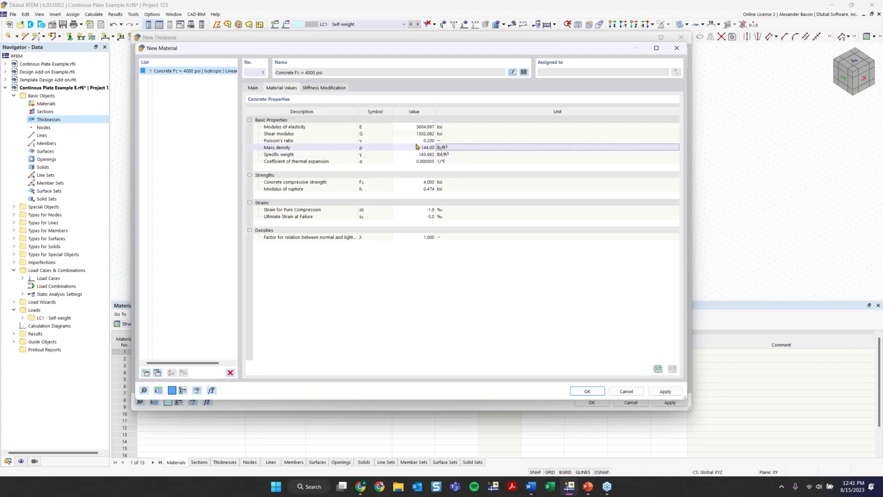
Disable the user-defined material option and try to edit the concrete's Poisson's ratio, specific weight and density factor
left_click(253, 87)
left_click(251, 241)
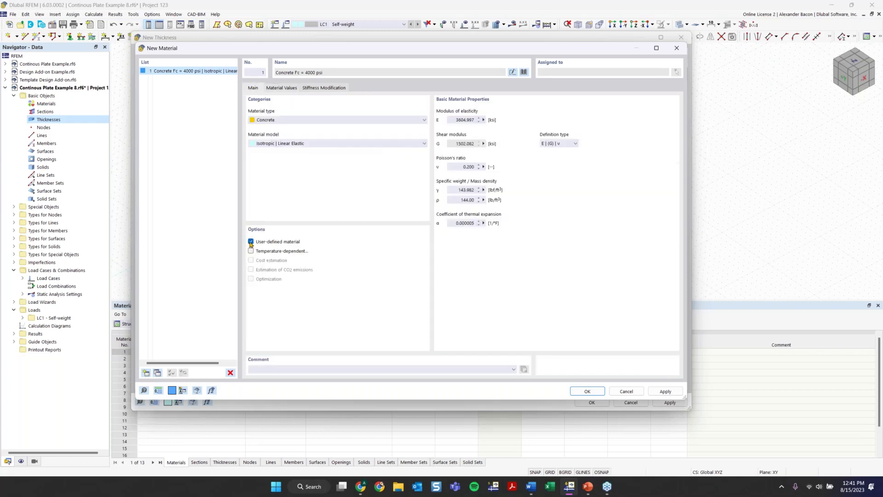
left_click(280, 89)
left_click(416, 141)
left_click(428, 155)
left_click(423, 141)
left_click(426, 237)
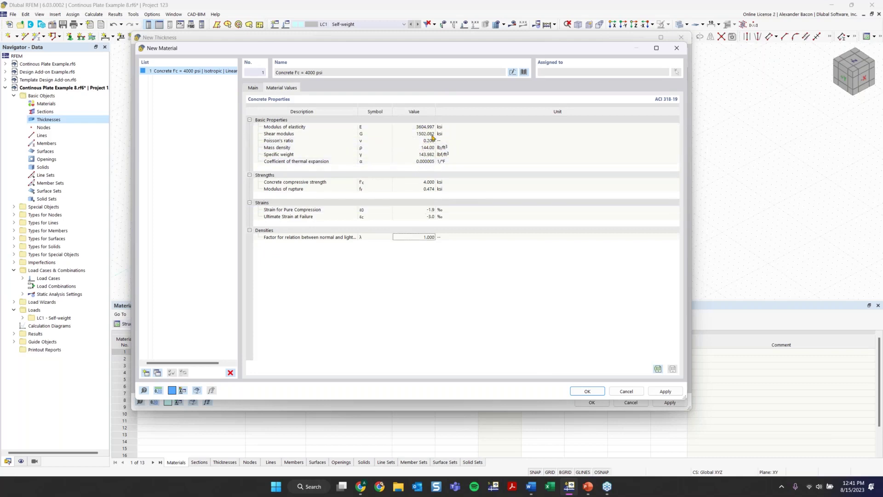
left_click(430, 231)
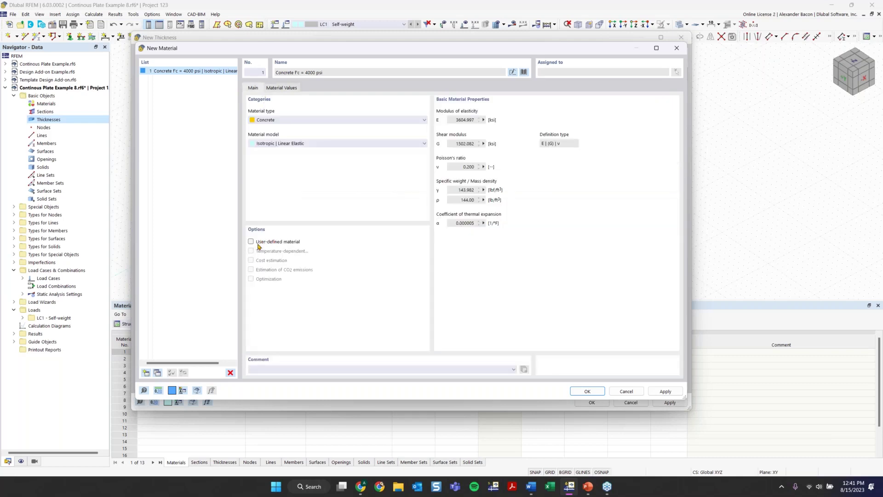
Make the concrete a user-defined material, set its Poisson's ratio to 0, and accept the material
left_click(257, 243)
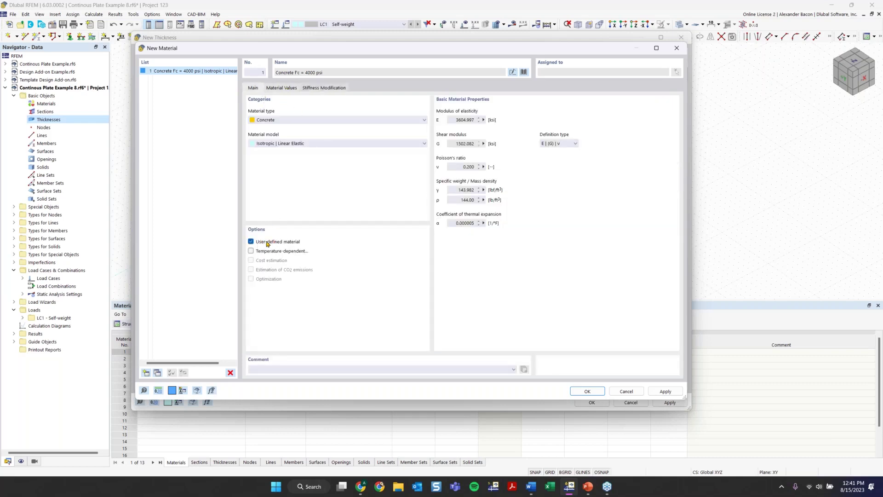
left_click(294, 87)
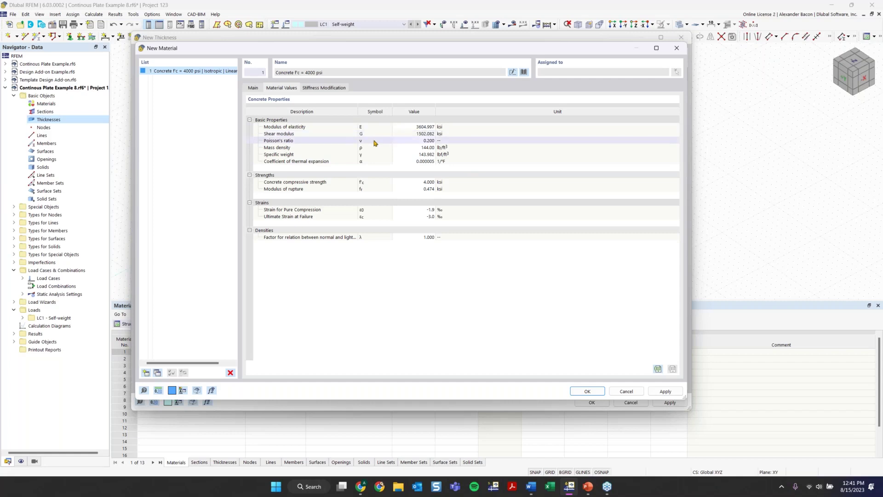
double_click(428, 141)
type("0")
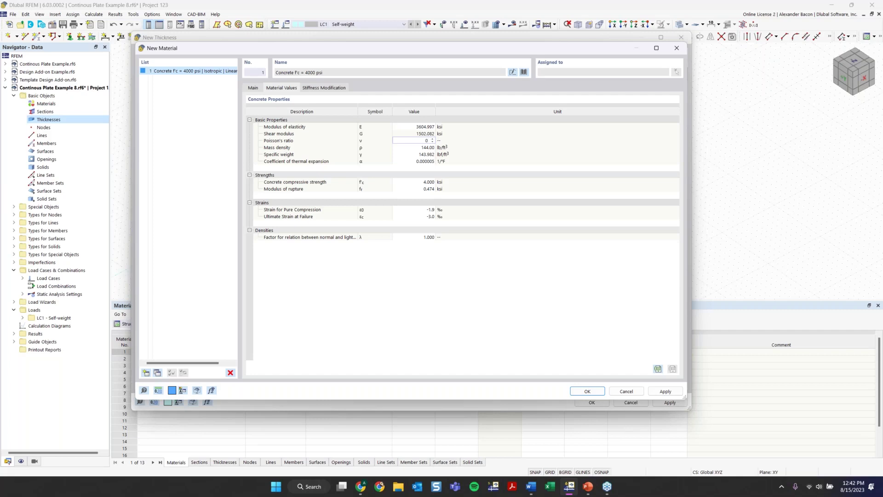
left_click(593, 390)
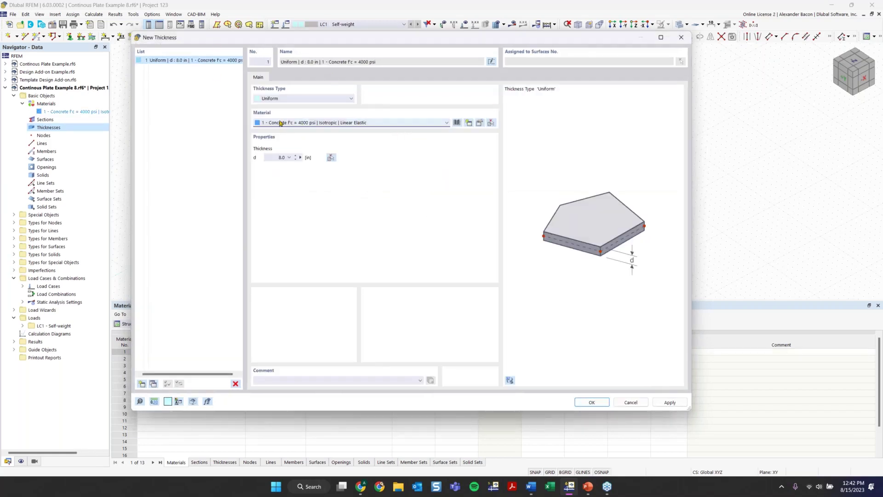
Set the uniform thickness d to 12 in, and accept the thickness and the rectangular surface settings
left_click(276, 158)
type("12")
left_click(592, 403)
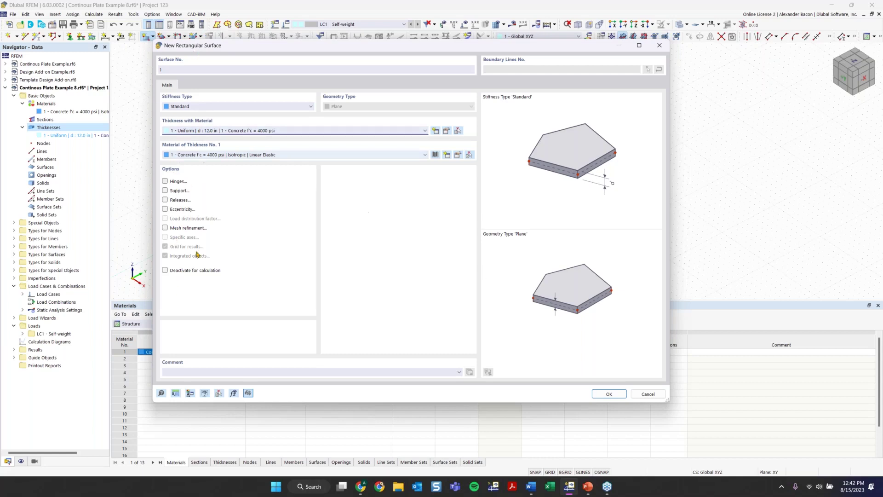
left_click(608, 394)
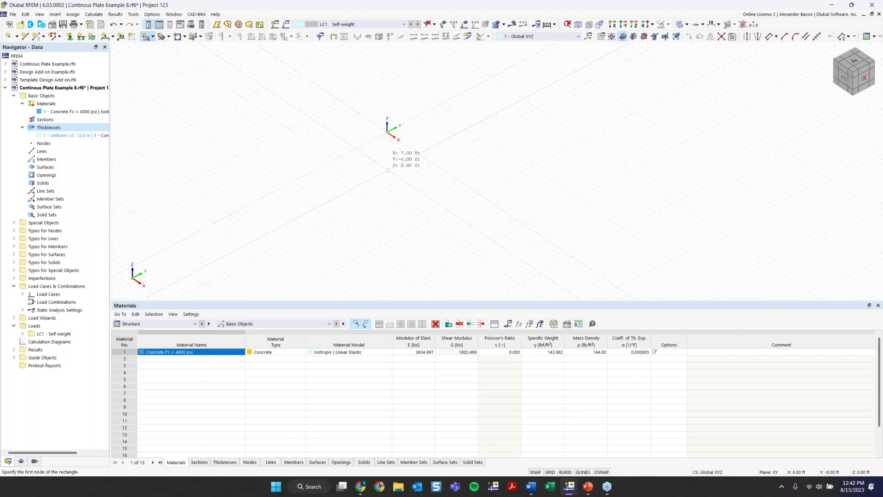
Draw the rectangular surface from the origin to the opposite corner at X 32 ft, Y 16 ft, and end the command
middle_click_drag(403, 139, 297, 171)
scroll(304, 160, "down", 2)
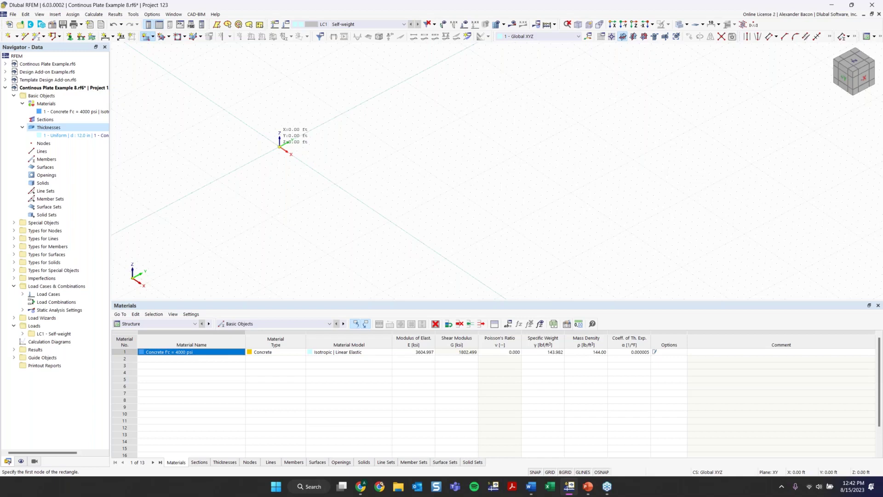
left_click(279, 146)
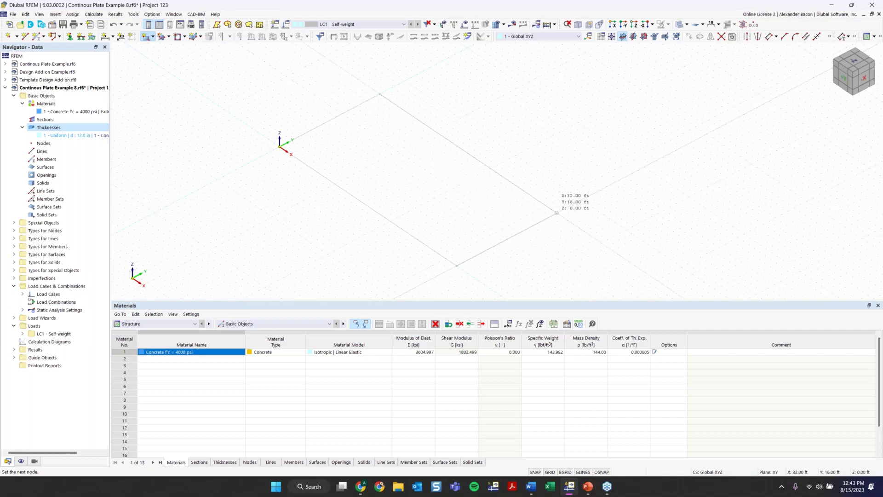
left_click(557, 213)
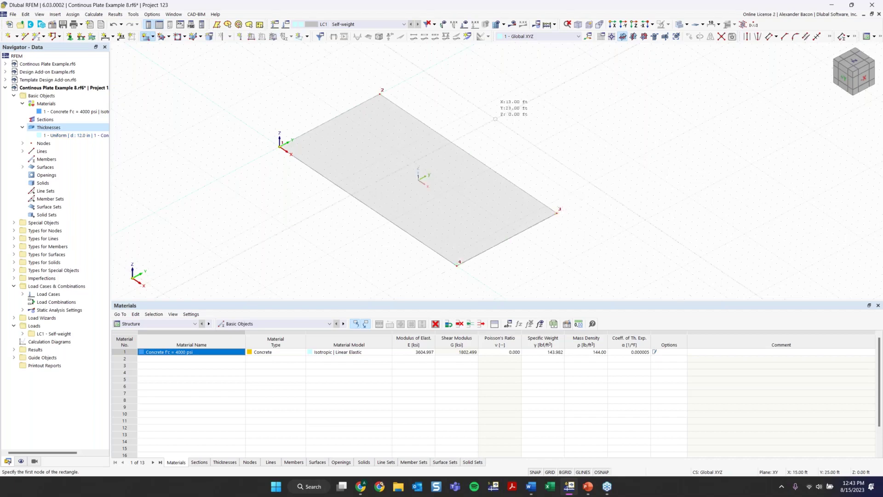
scroll(524, 215, "down", 2)
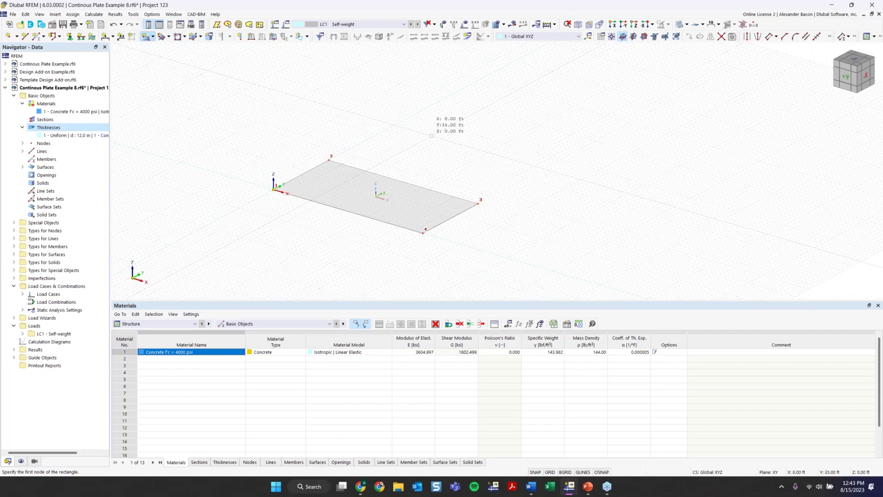
key("Escape")
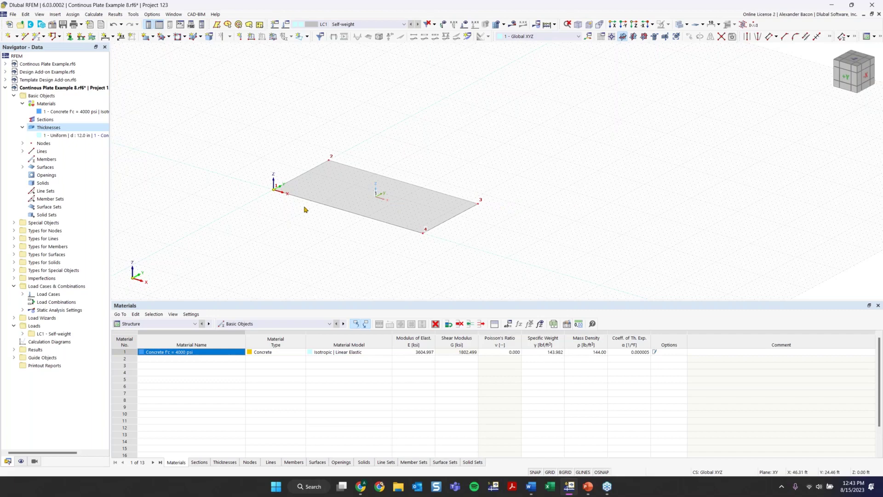
middle_click_drag(462, 239, 433, 248, "ctrl")
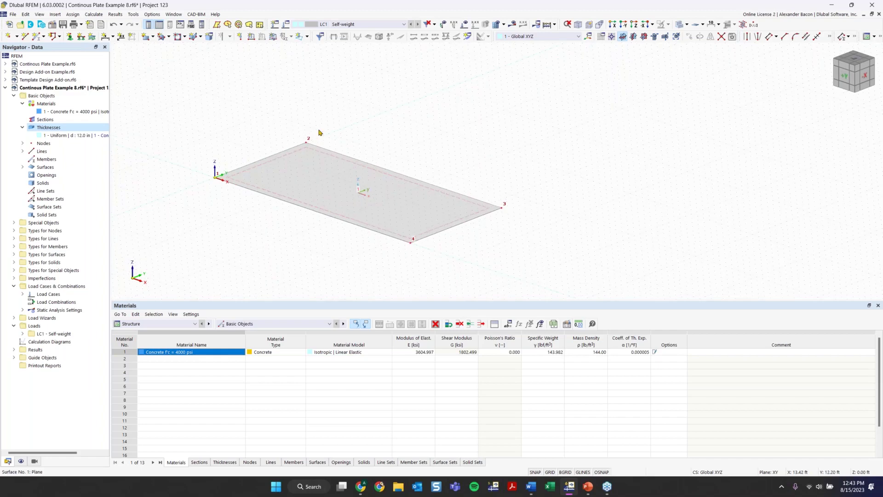
Examine the concrete plate surface and its corner nodes from several zoom levels and viewing angles
left_click(327, 209)
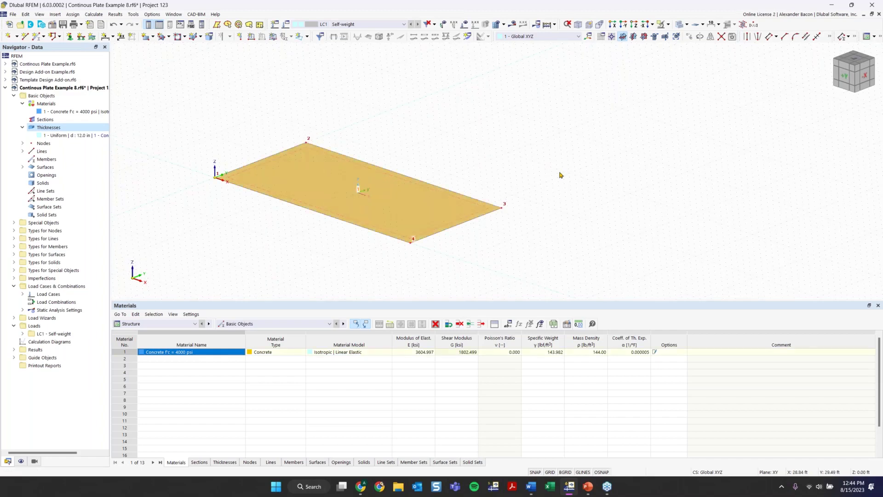
scroll(560, 182, "down", 3)
middle_click_drag(560, 186, 322, 236, "ctrl")
left_click(517, 225)
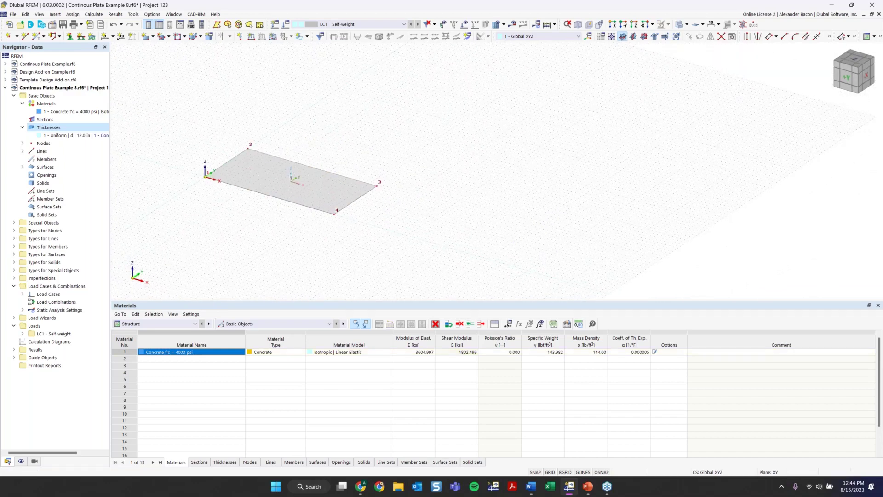
scroll(440, 224, "down", 2)
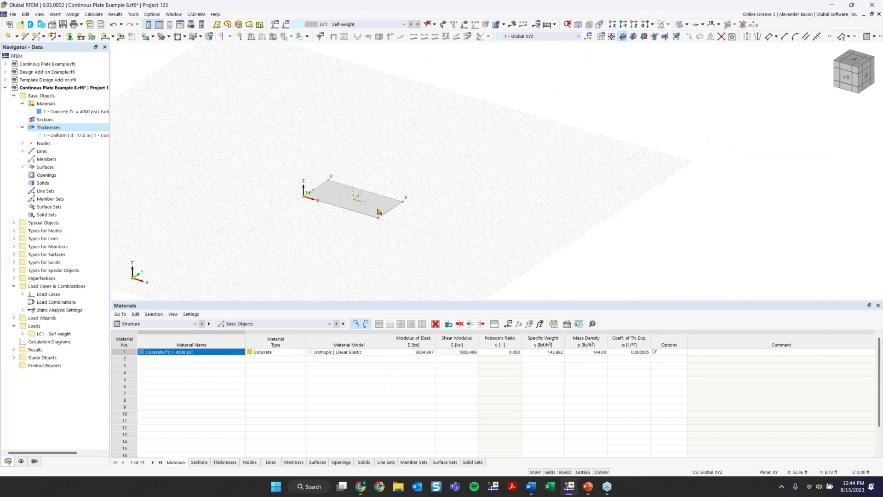
scroll(334, 190, "up", 2)
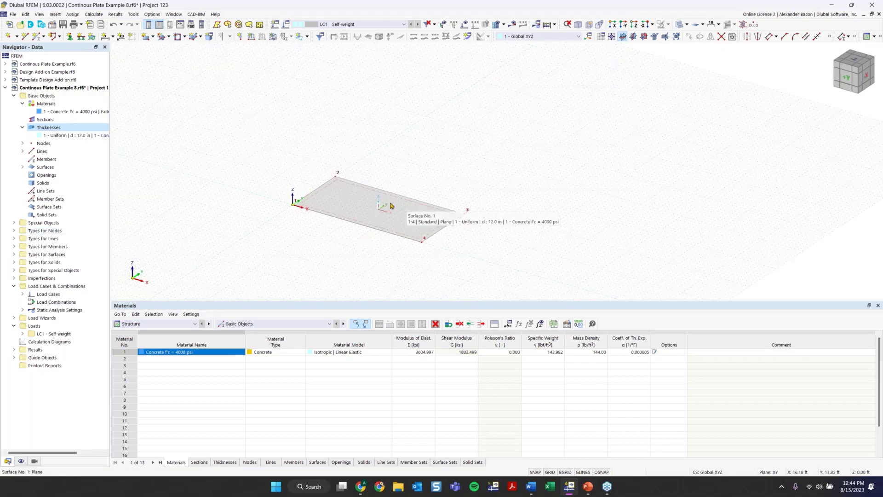
middle_click_drag(345, 247, 357, 198, "ctrl")
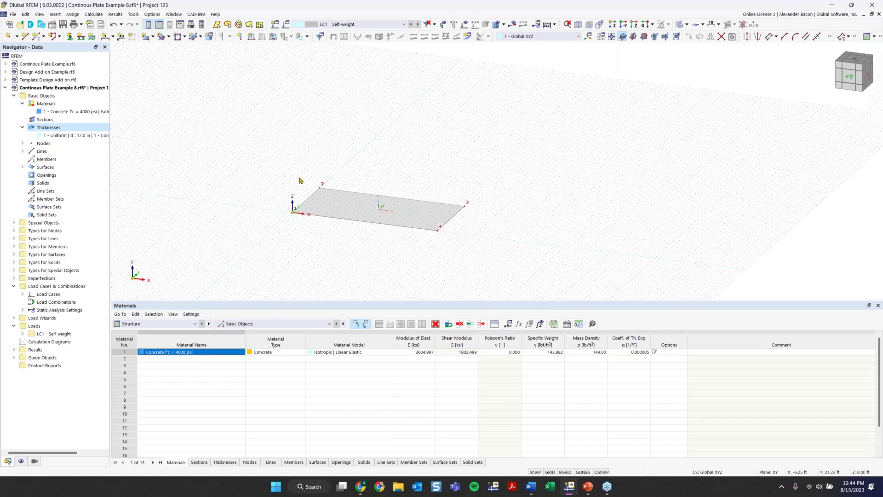
scroll(321, 210, "up", 3)
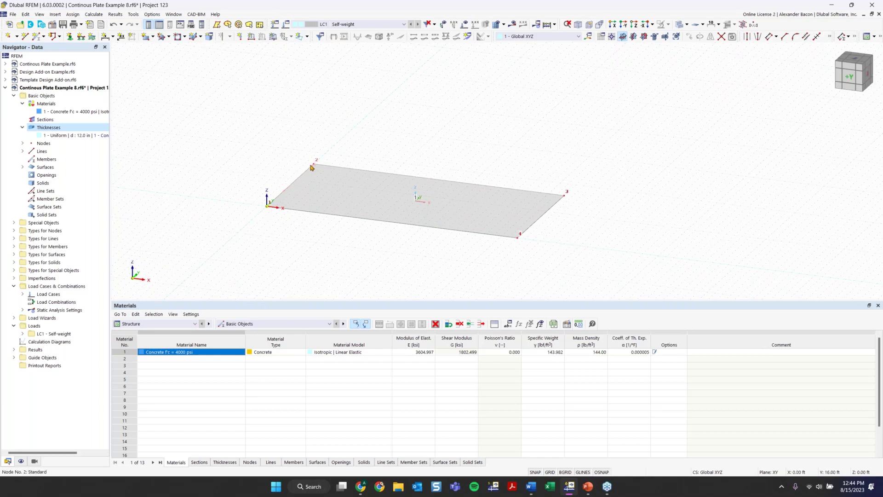
Start a line support assignment, preview the Rigid support type, and select the Hinged type for assignment
left_click(72, 39)
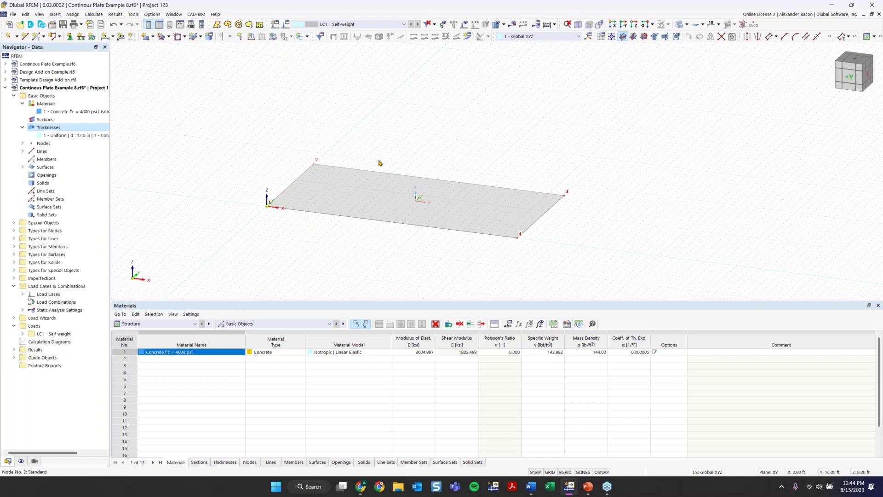
left_click(81, 37)
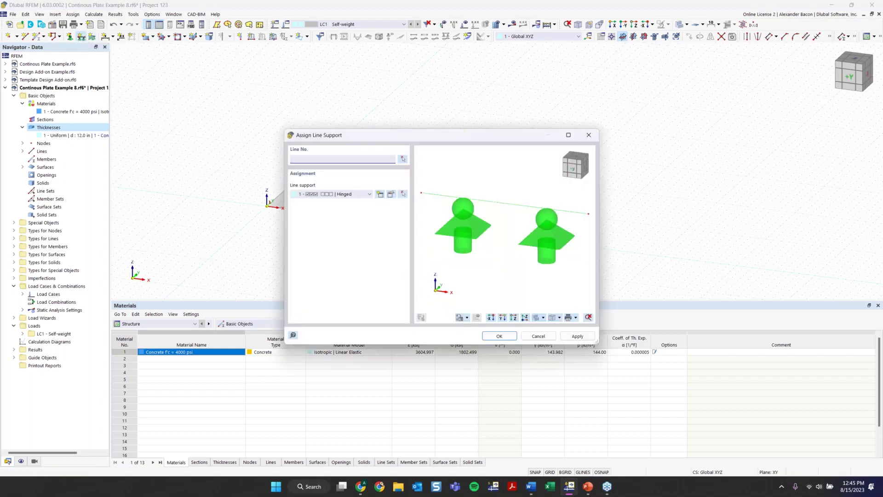
left_click_drag(449, 138, 504, 75)
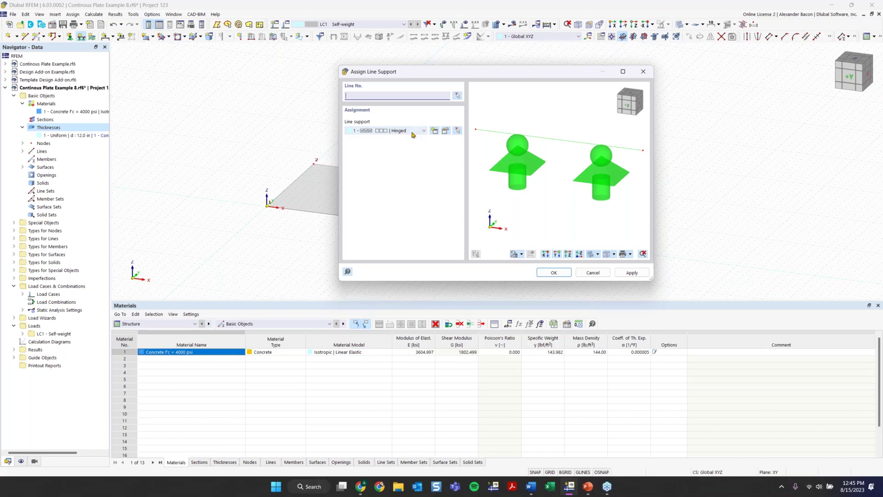
left_click_drag(405, 72, 423, 94)
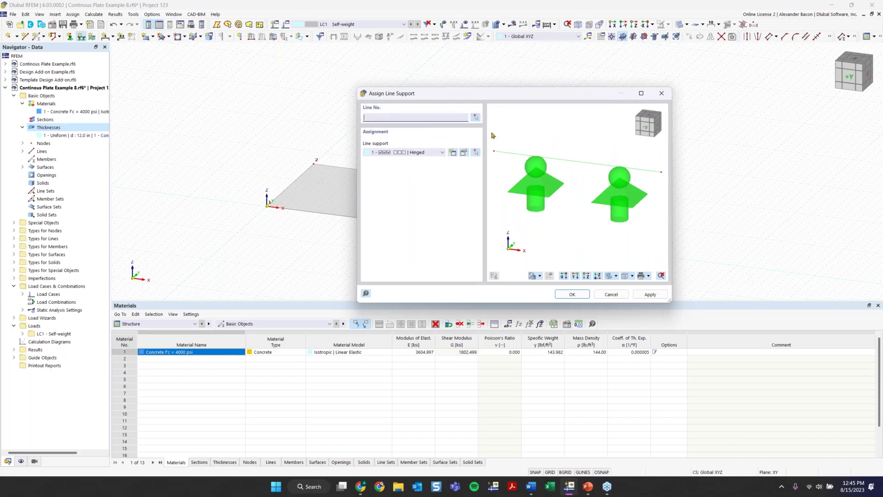
left_click(395, 154)
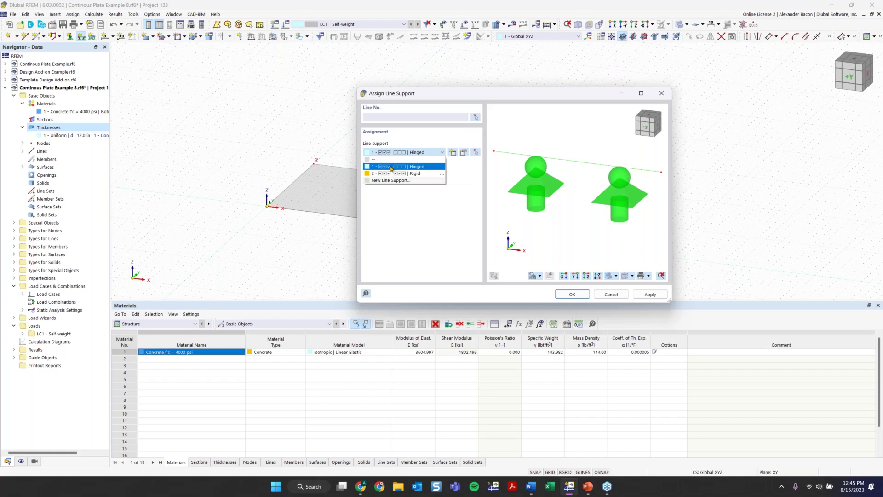
key("Up")
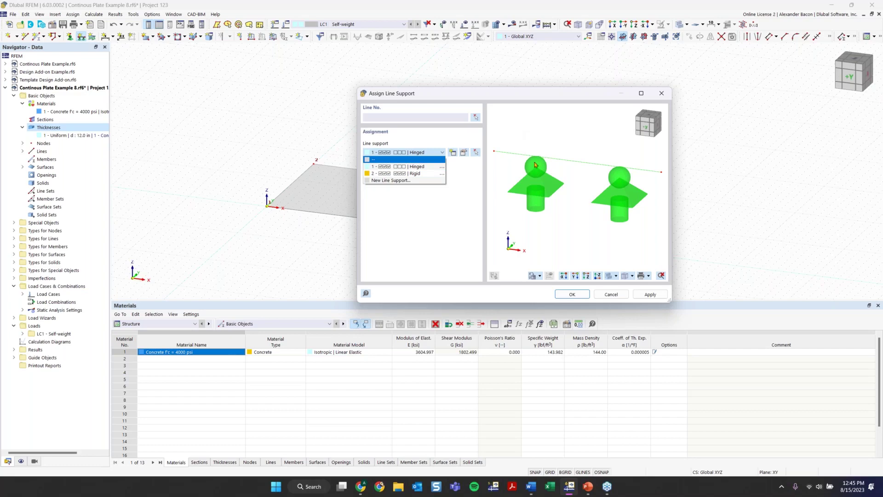
key("Down")
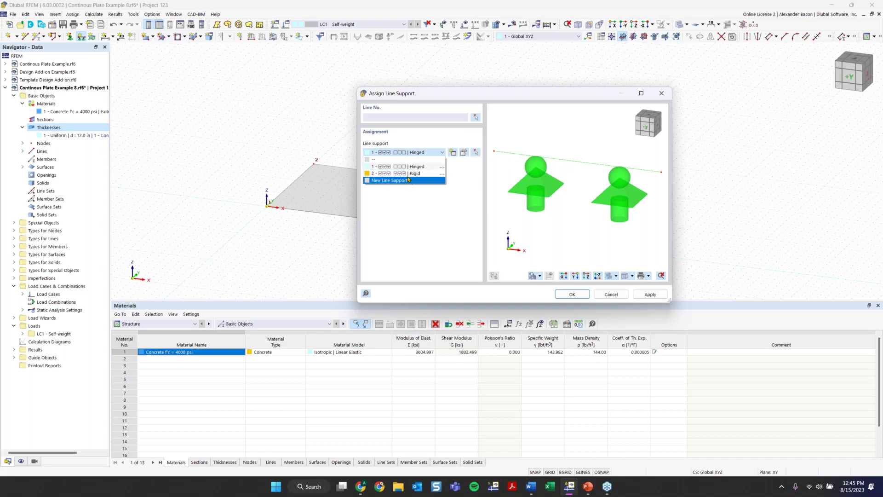
left_click(421, 173)
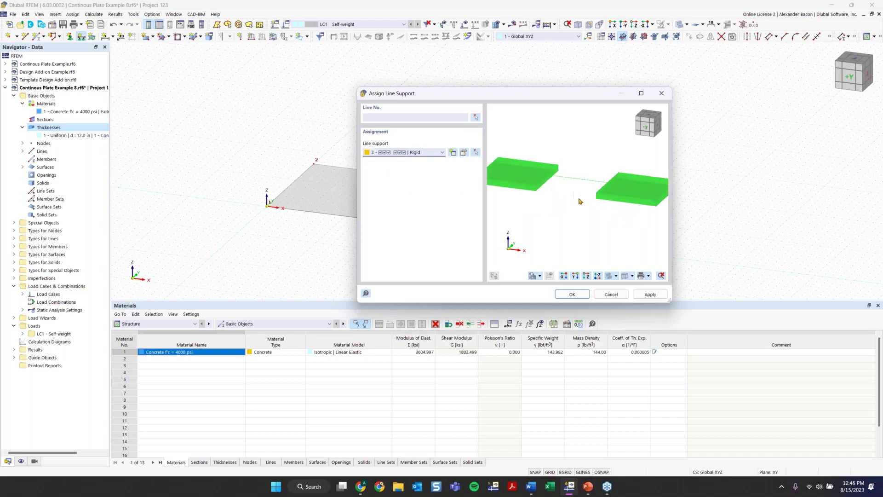
left_click(399, 153)
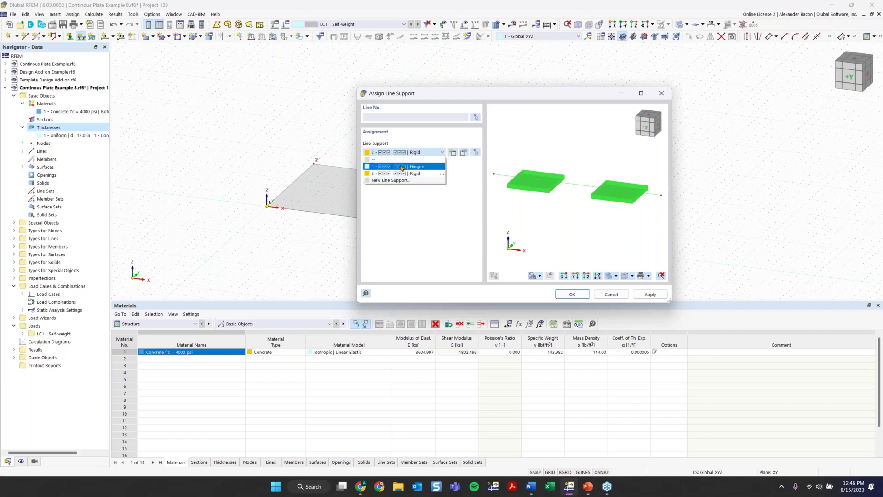
left_click(401, 168)
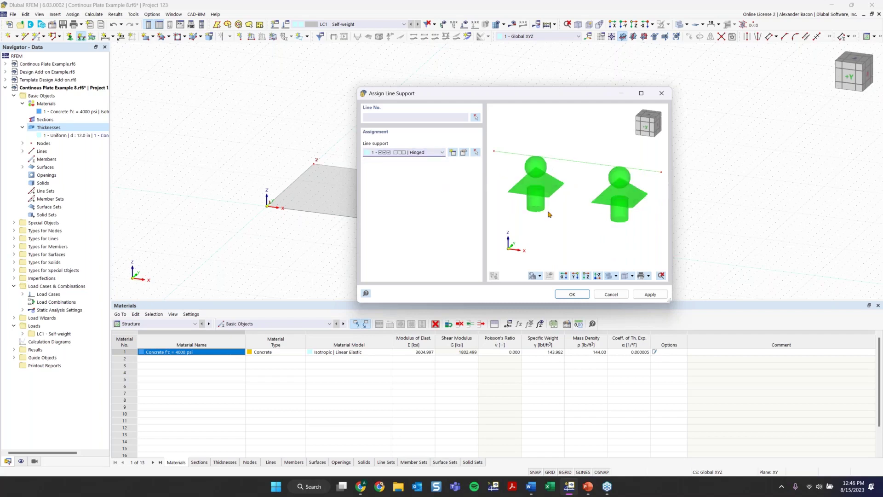
left_click(440, 152)
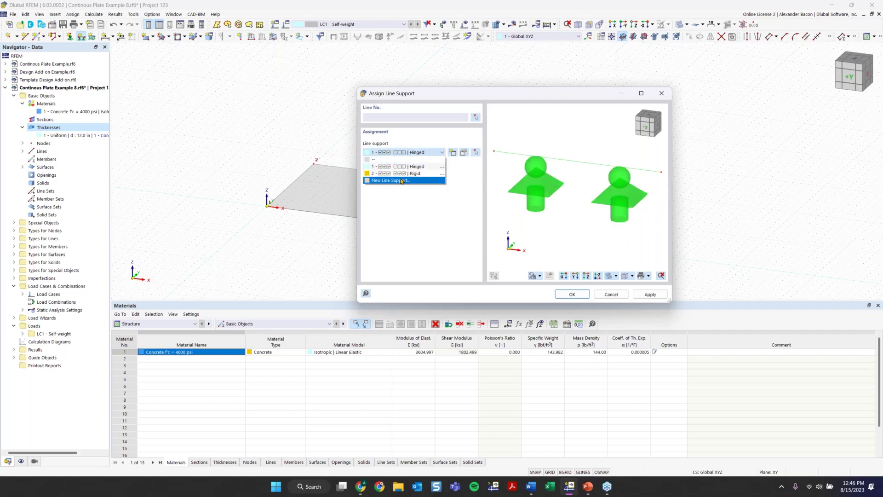
left_click(401, 181)
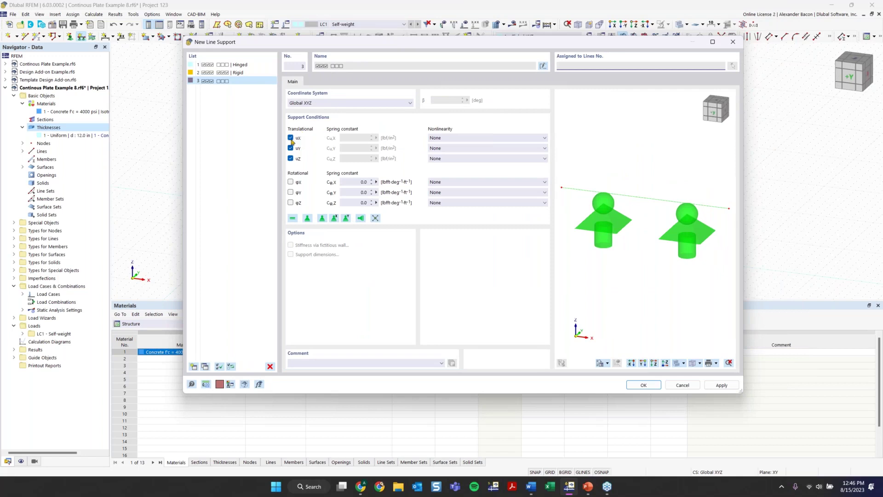
left_click(292, 182)
left_click(292, 183)
left_click(291, 183)
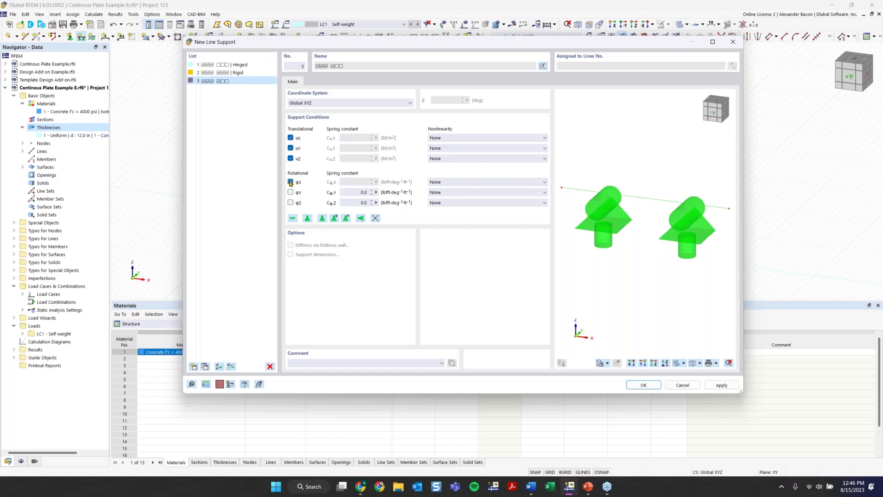
left_click(290, 183)
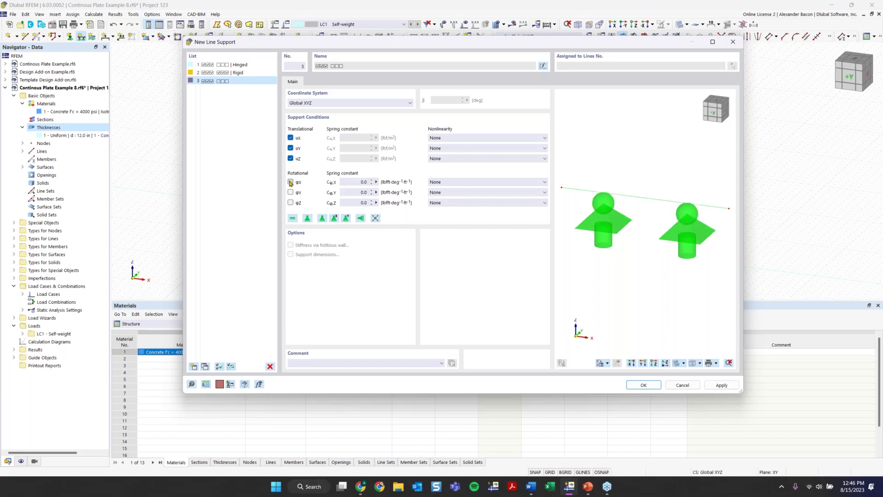
left_click(734, 44)
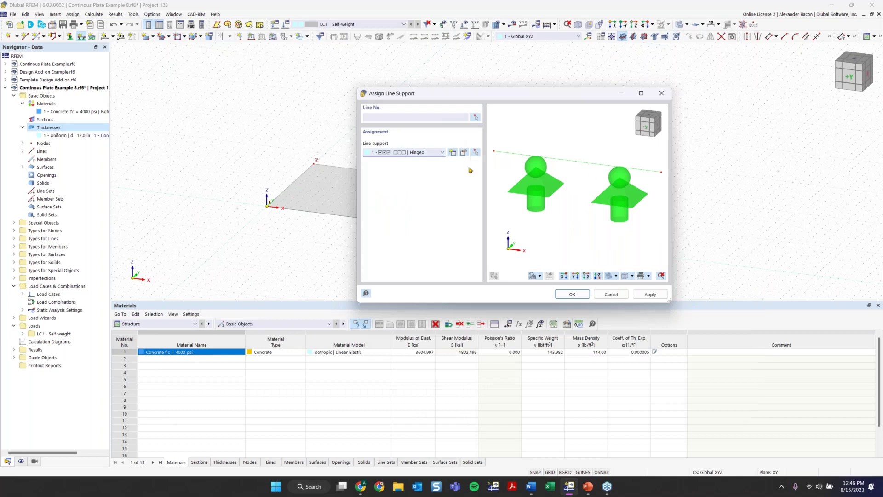
Assign the Hinged line support to the plate's short edge between nodes 1 and 2, and end the command
left_click(570, 296)
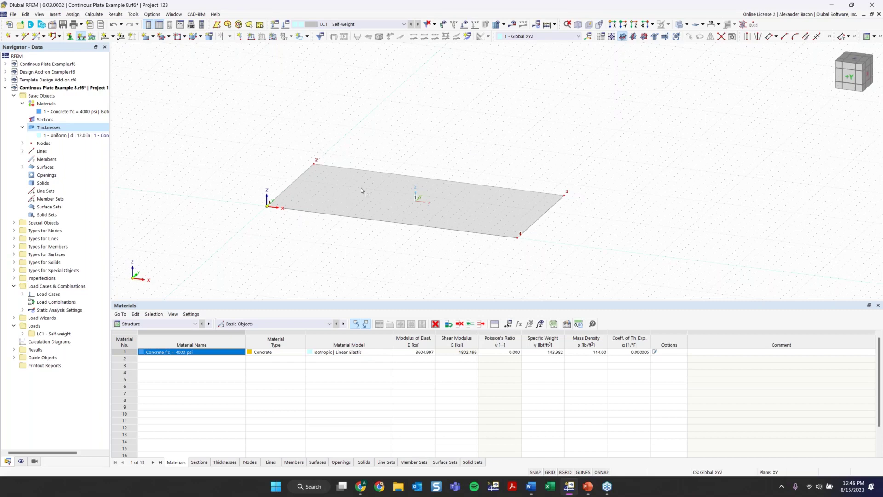
scroll(364, 189, "up", 2)
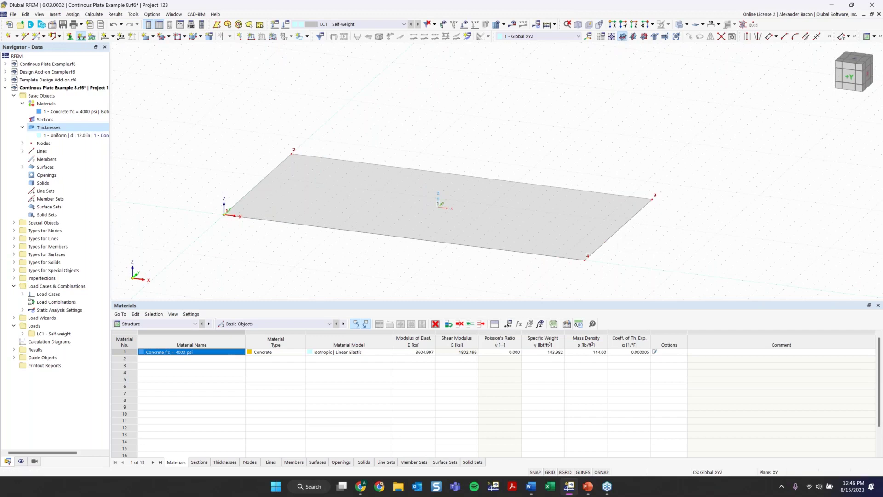
left_click(261, 180)
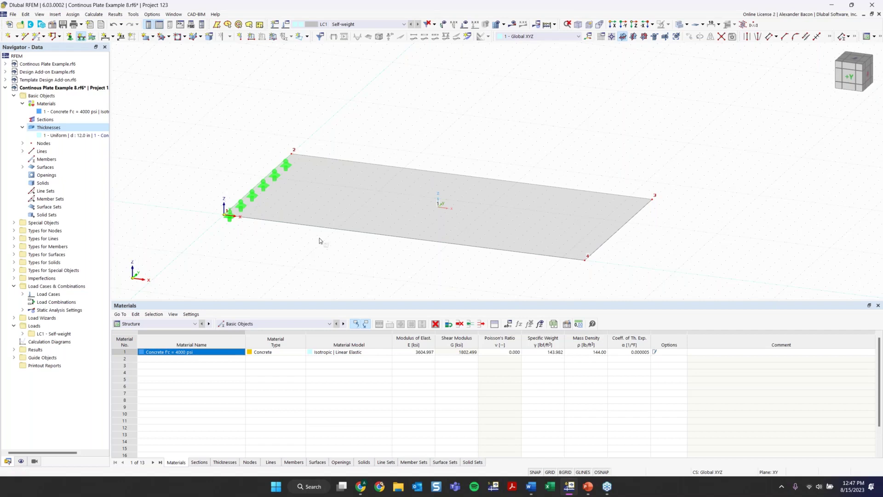
key("Escape")
Draw a single line across the plate from X 16 ft, Y 16 ft to the midpoint of the opposite long edge, and end the command
middle_click_drag(516, 142, 332, 141, "ctrl")
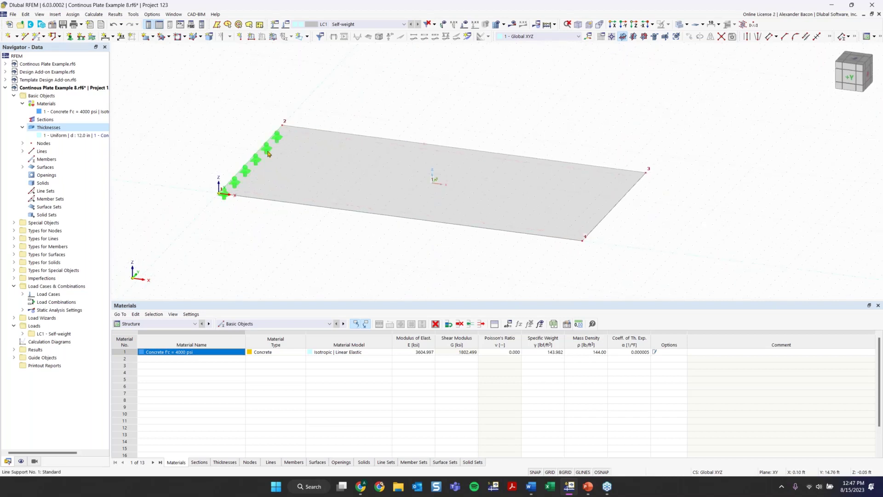
scroll(228, 192, "up", 2)
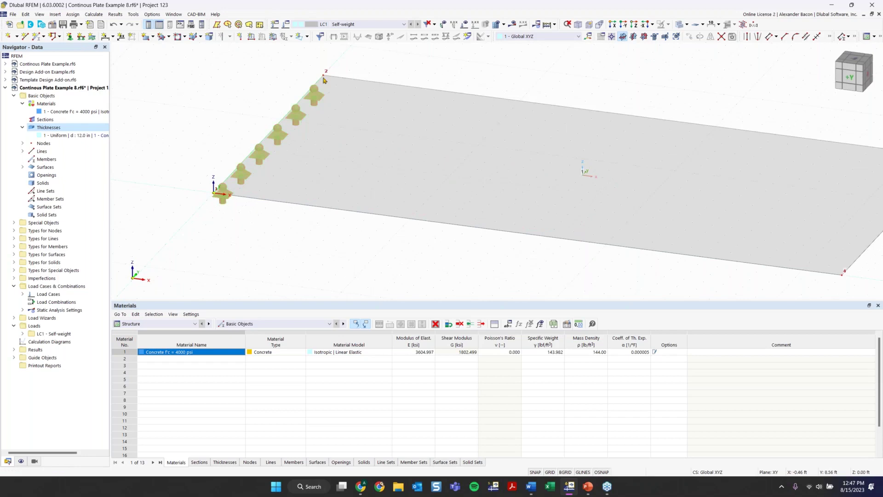
scroll(225, 197, "down", 2)
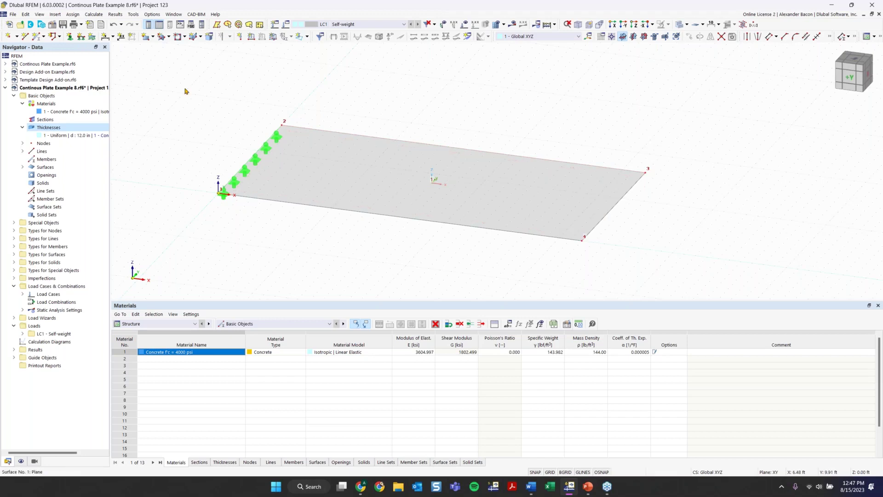
left_click(25, 39)
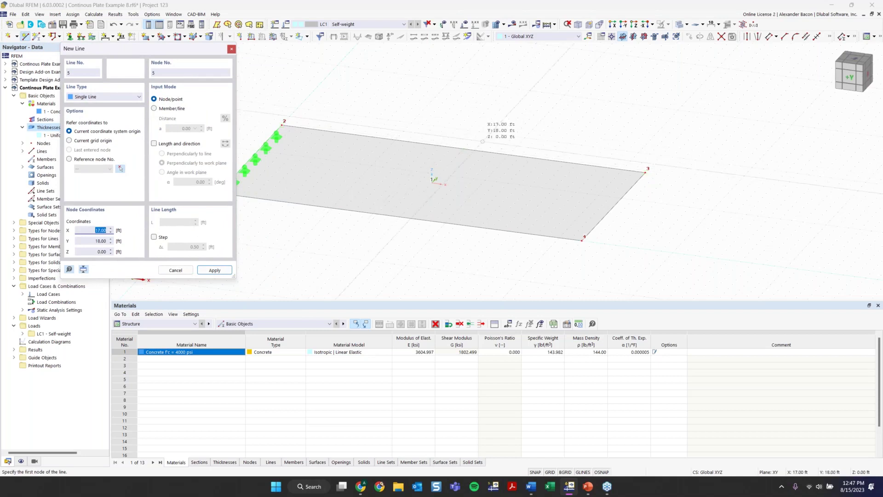
scroll(479, 138, "down", 2)
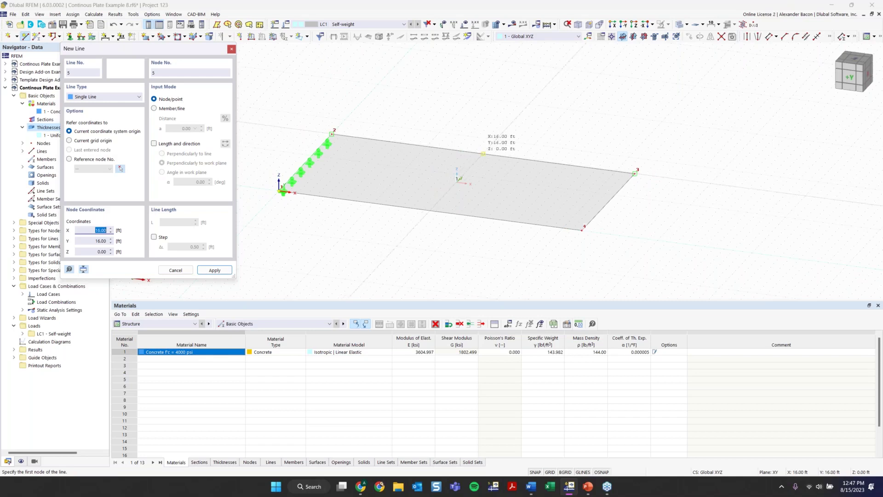
left_click(483, 154)
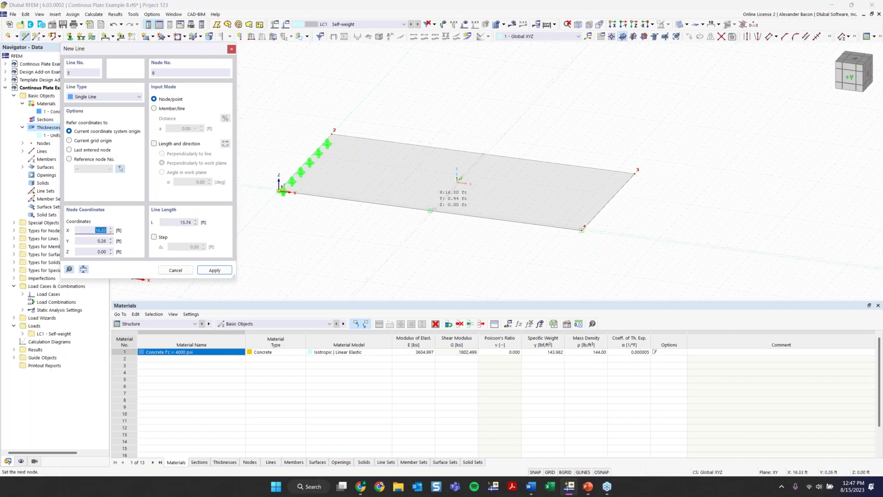
left_click(430, 211)
right_click(493, 247)
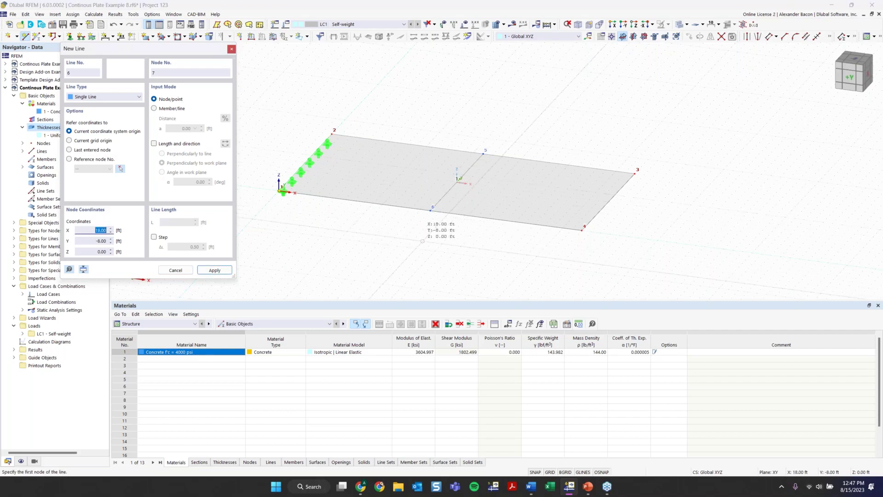
key("Escape")
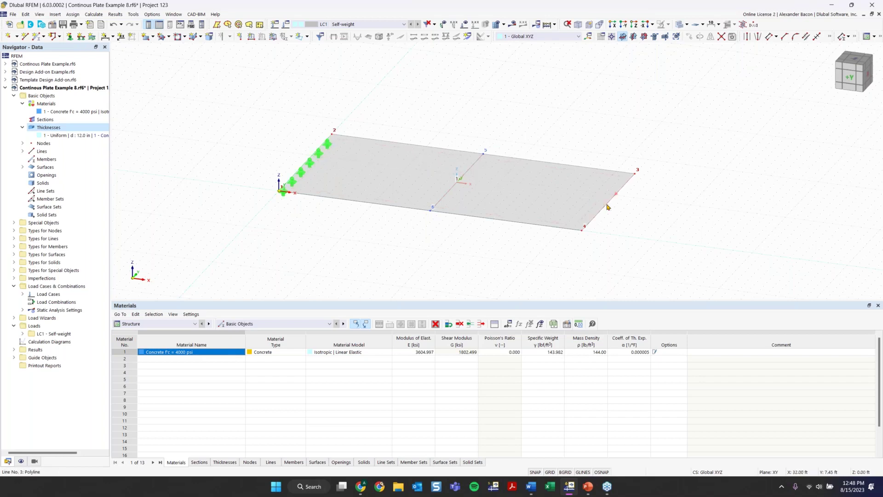
Create a new line support type with the uX translation released and the uY and uZ translations fixed
left_click(82, 37)
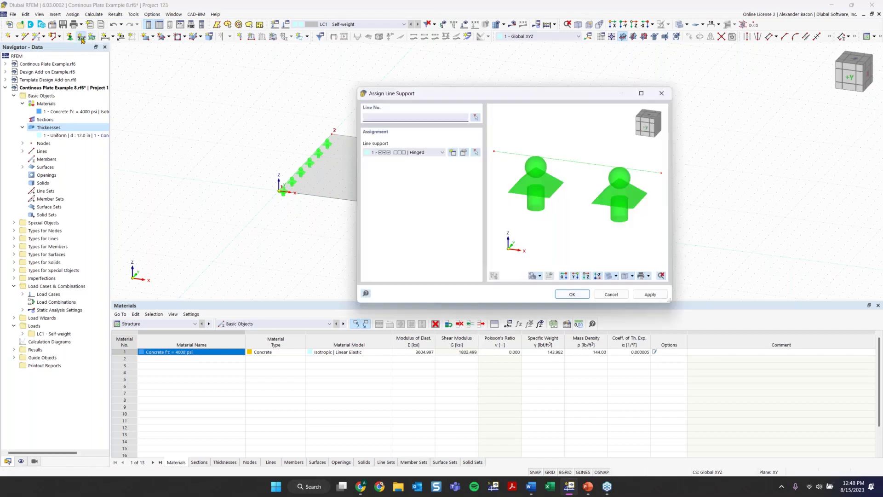
left_click(434, 152)
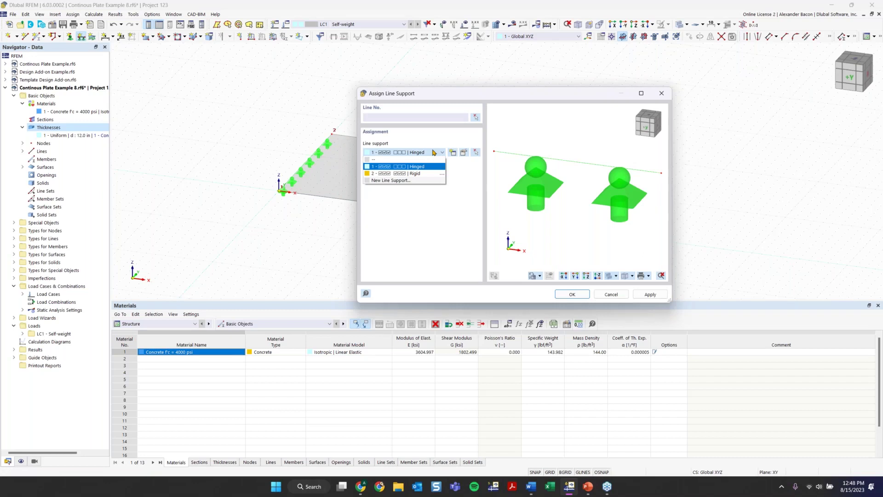
left_click(413, 180)
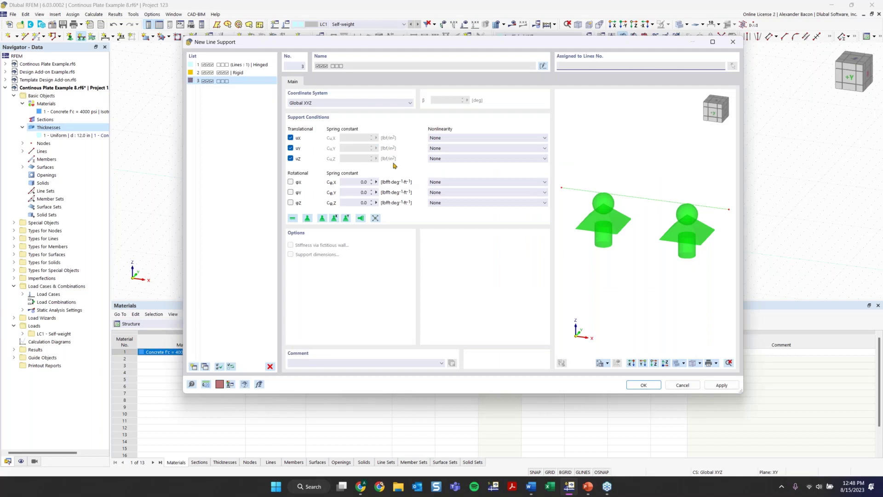
left_click(290, 138)
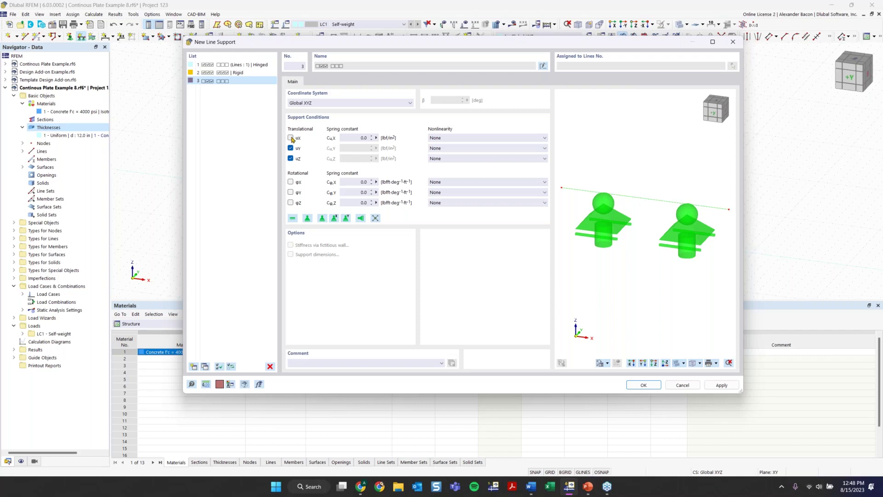
Review the nonlinearity options available for the new line support's uX translation, leaving it at None
double_click(358, 138)
left_click(358, 138)
left_click(454, 138)
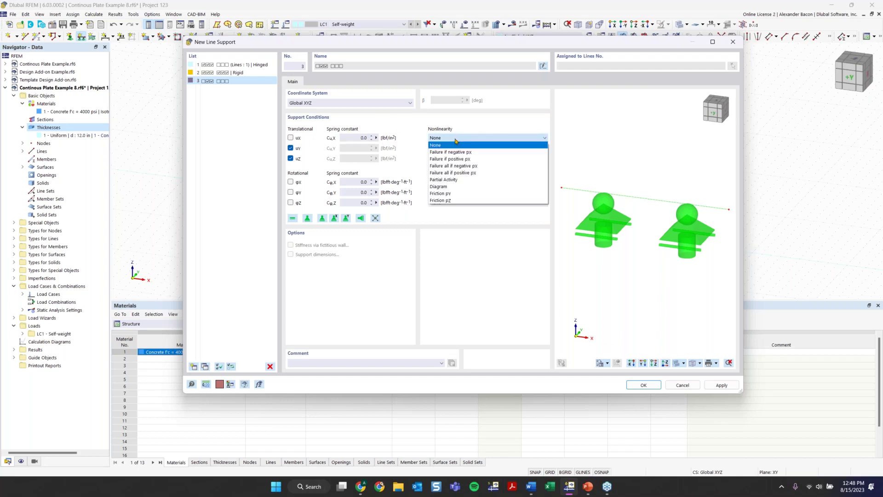
key("Down")
key("Down")
key("Down")
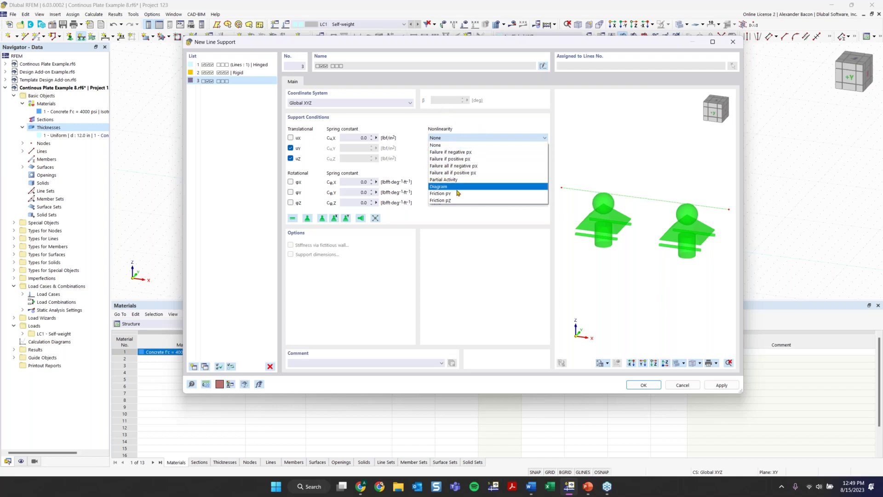
left_click(404, 119)
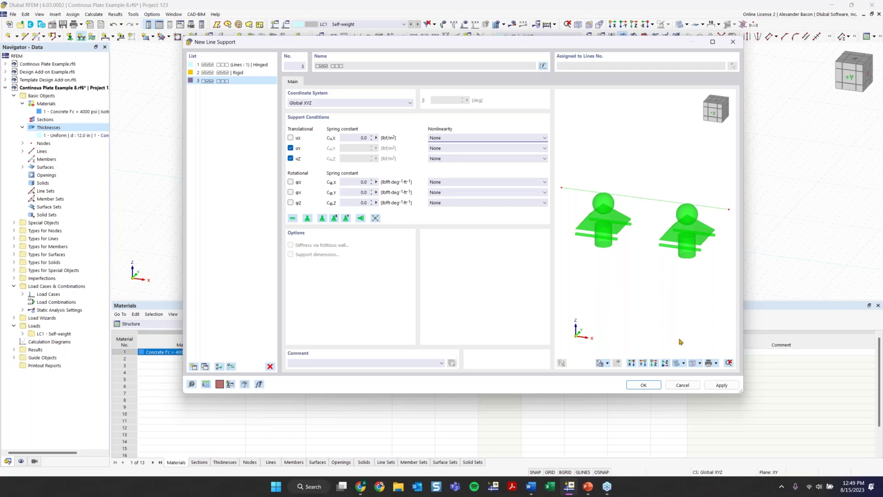
Confirm the new line support type, assign it to the plate's middle line and the edge between nodes 3 and 4, and end the command
left_click(644, 385)
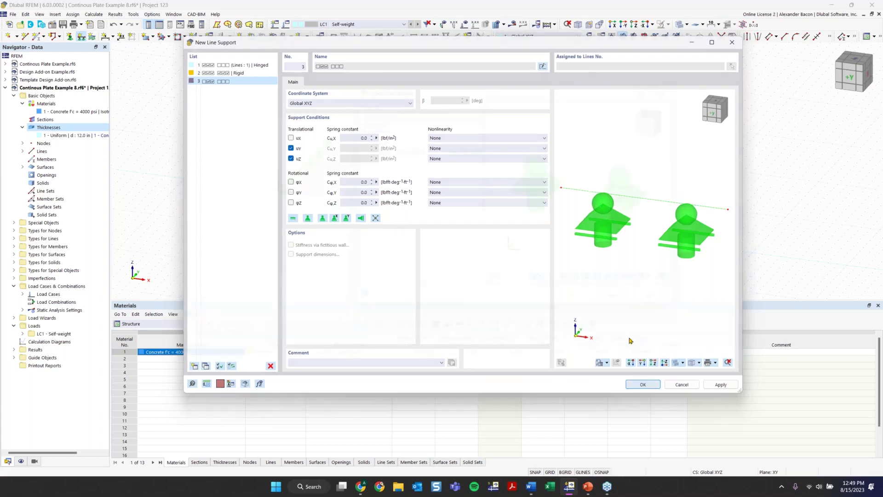
left_click(571, 294)
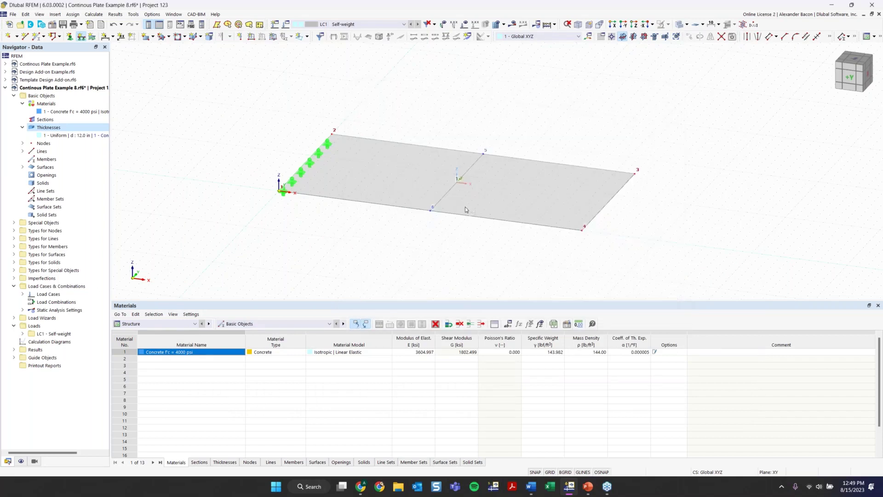
left_click(445, 196)
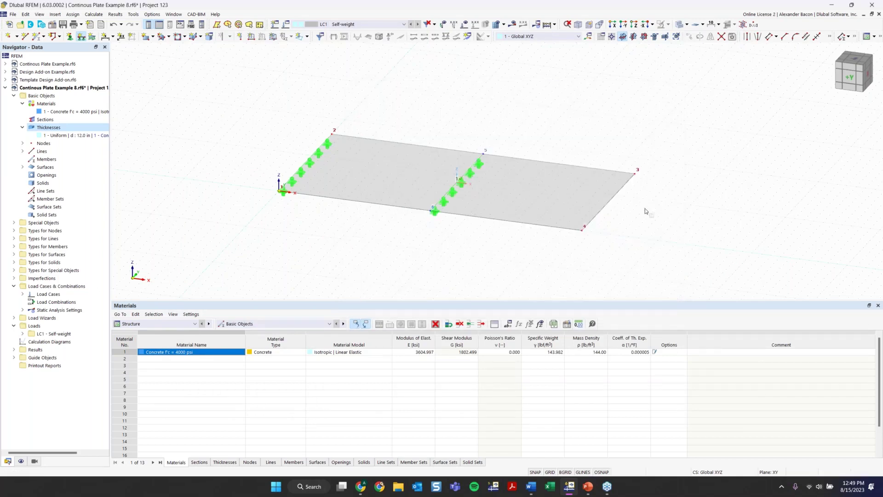
left_click(612, 200)
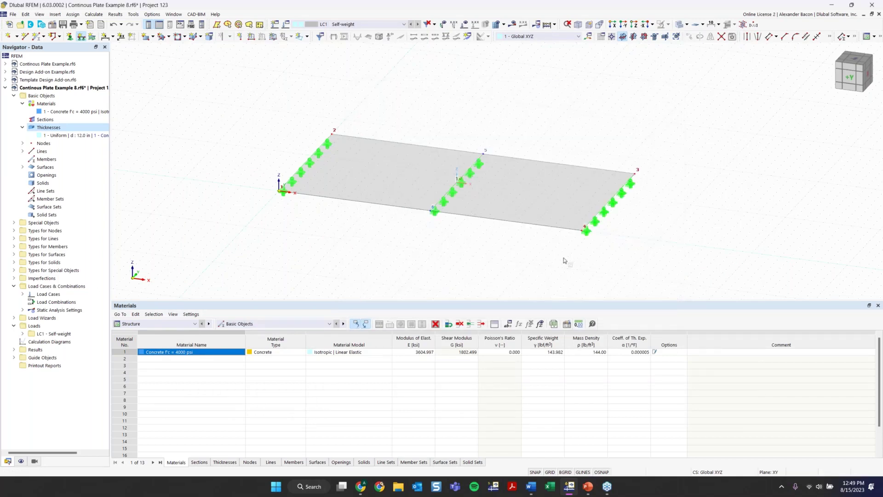
key("Escape")
Examine the supported plate from a flatter angle and check the list of available load cases
middle_click_drag(457, 245, 398, 200, "ctrl")
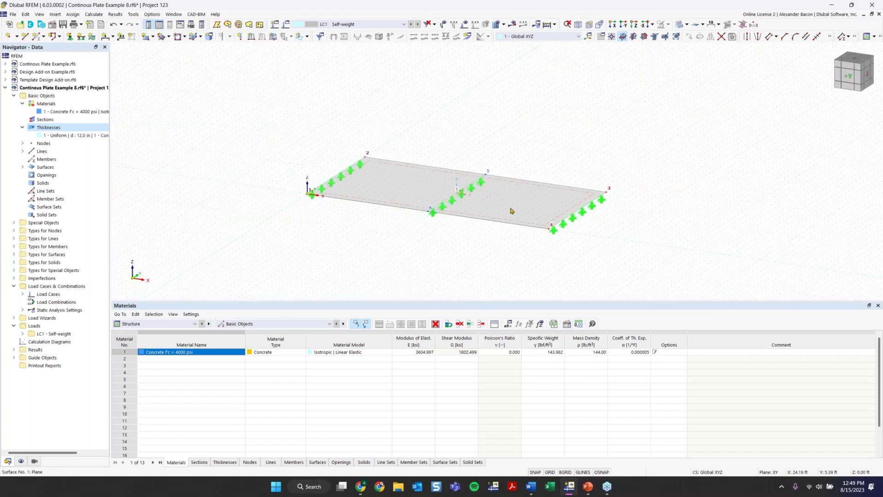
left_click(495, 206)
left_click(299, 130)
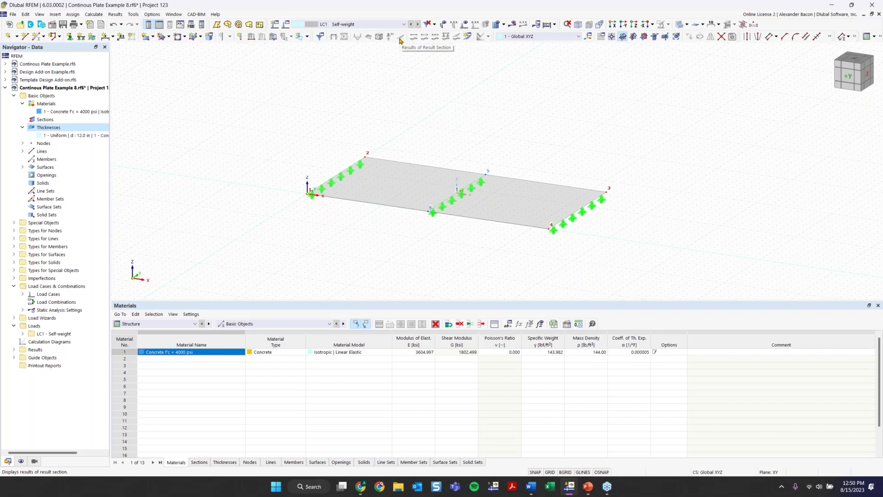
left_click(341, 24)
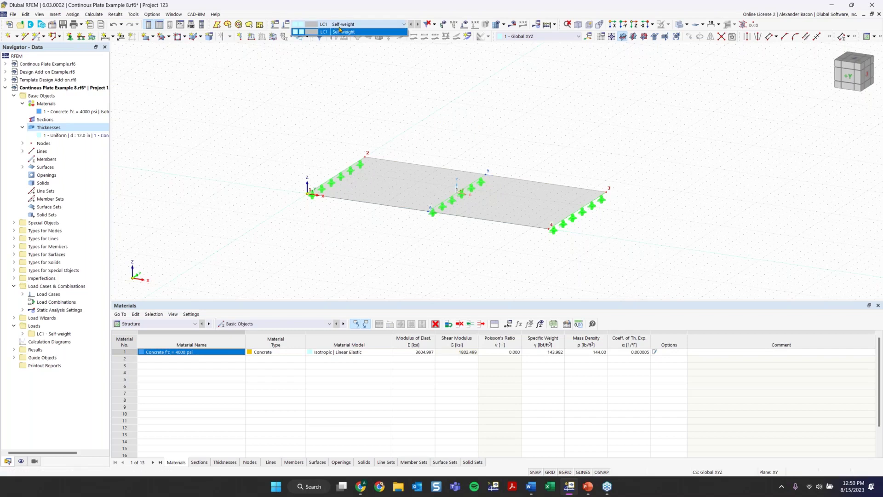
left_click(336, 28)
left_click(333, 25)
left_click(353, 32)
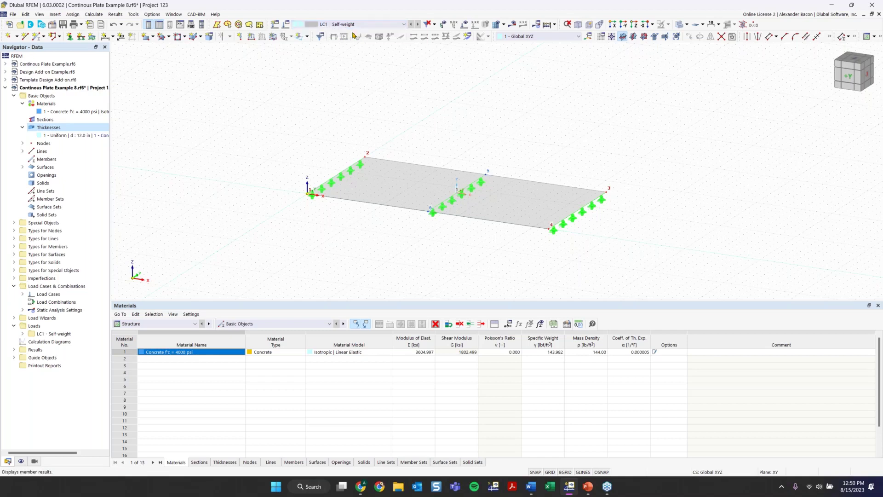
Clear the name of load case LC1 and deactivate its active self-weight in the load case settings
left_click(286, 26)
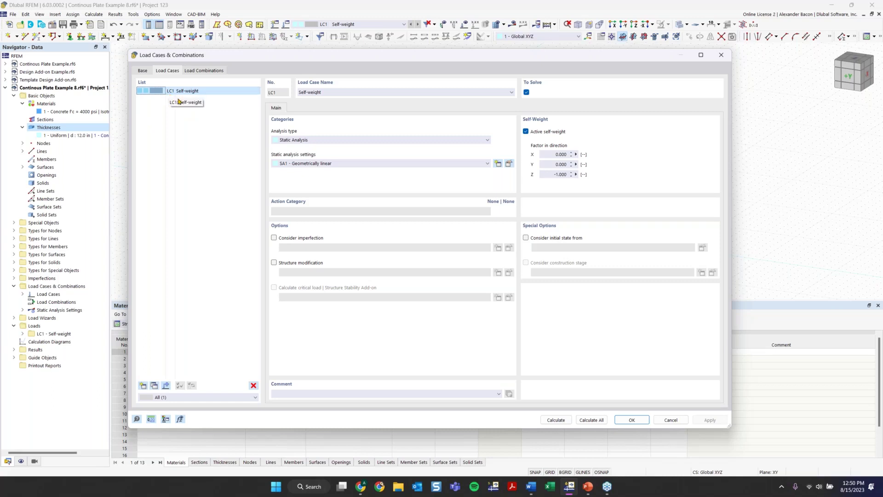
left_click(204, 71)
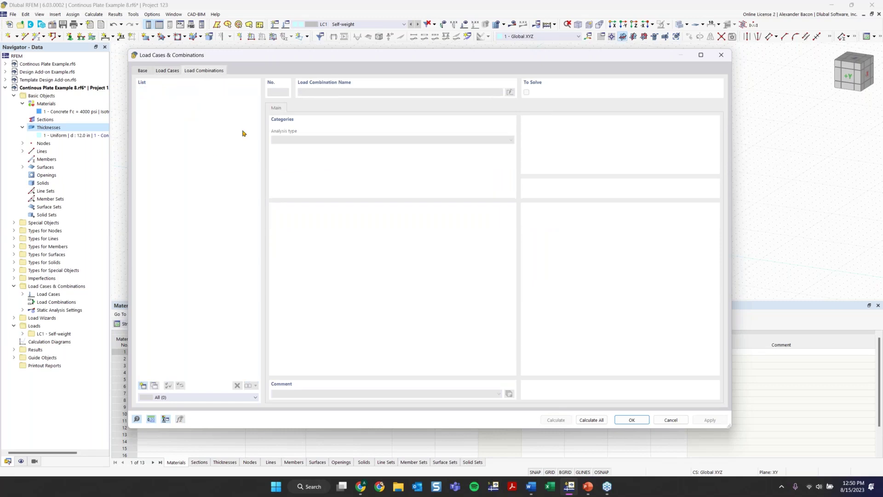
left_click(167, 70)
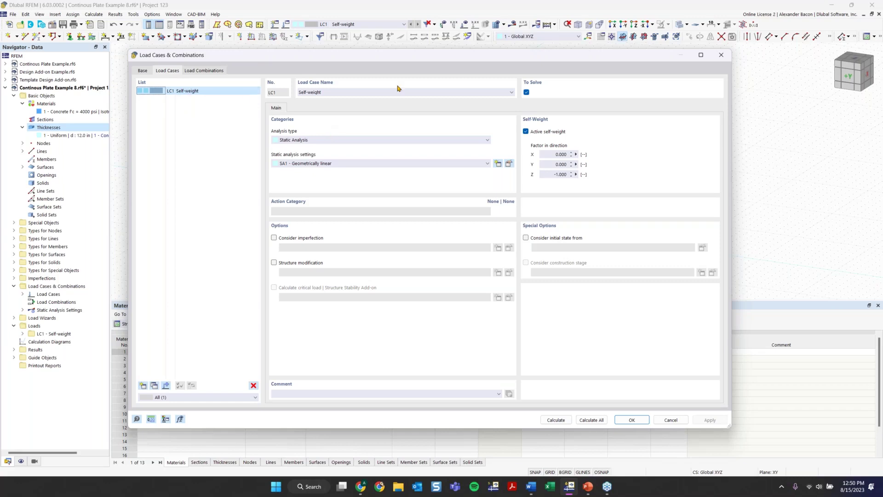
left_click(357, 92)
key("ctrl+a")
key("BackSpace")
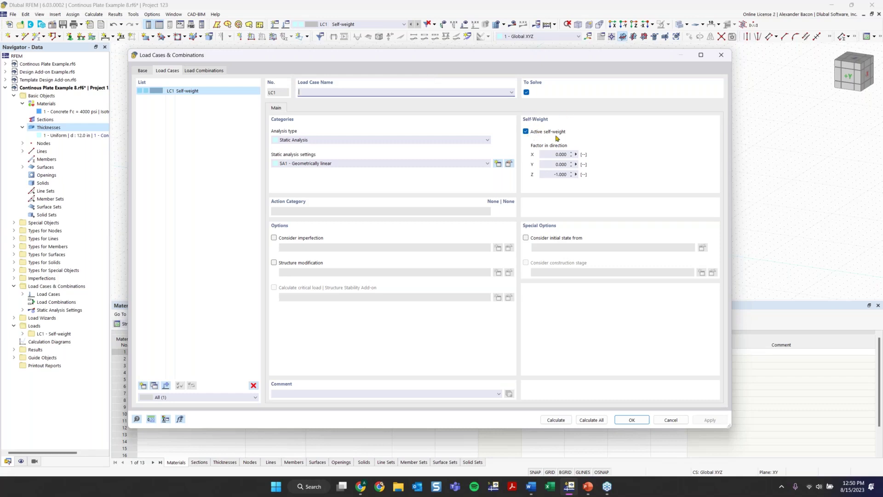
left_click(525, 132)
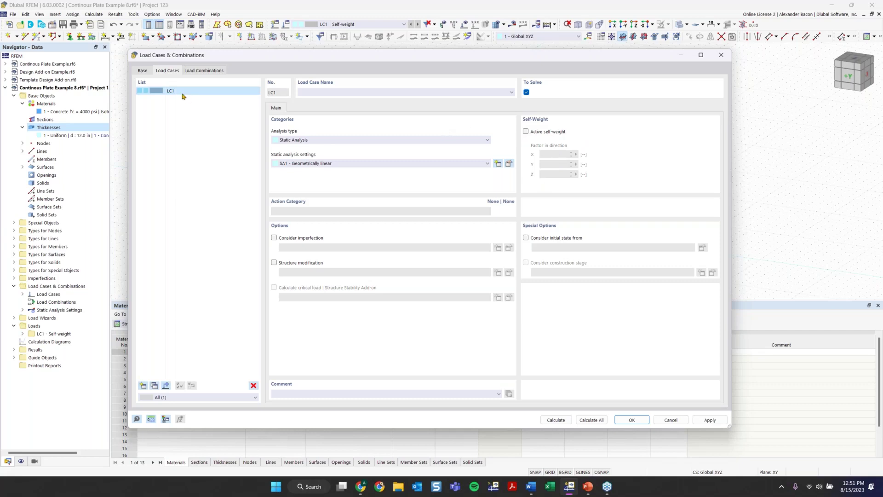
Review the static analysis types for LC1, keep SA1 - Geometrically linear, and confirm the load case settings
left_click(330, 165)
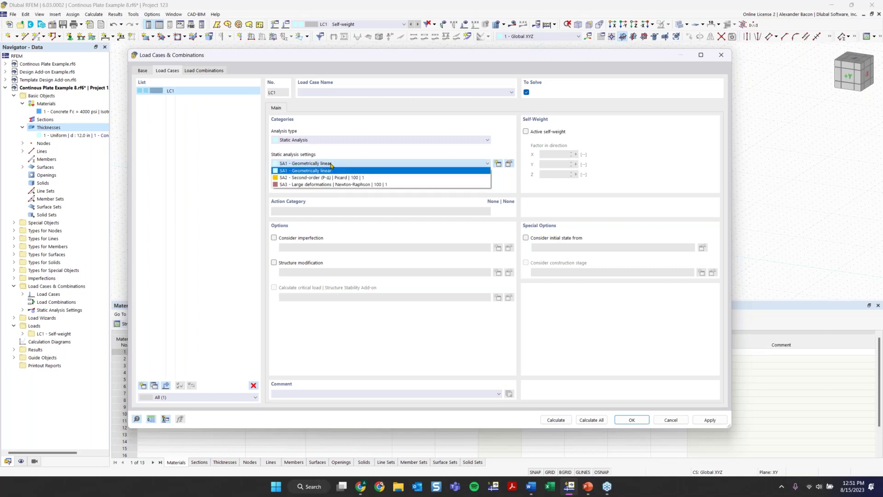
left_click(331, 165)
left_click(331, 165)
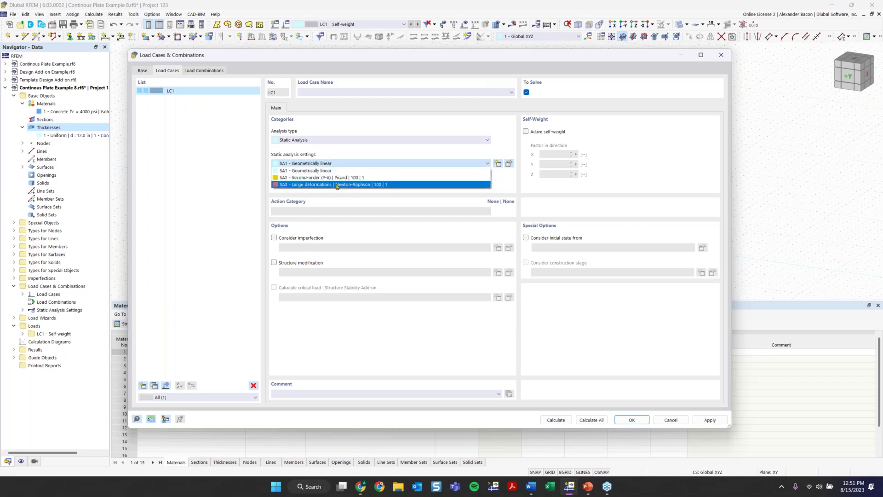
left_click(335, 163)
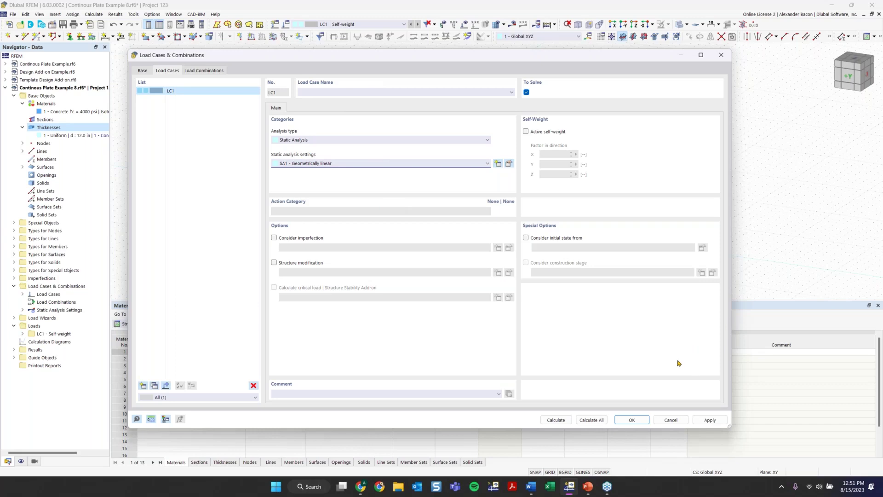
left_click(632, 420)
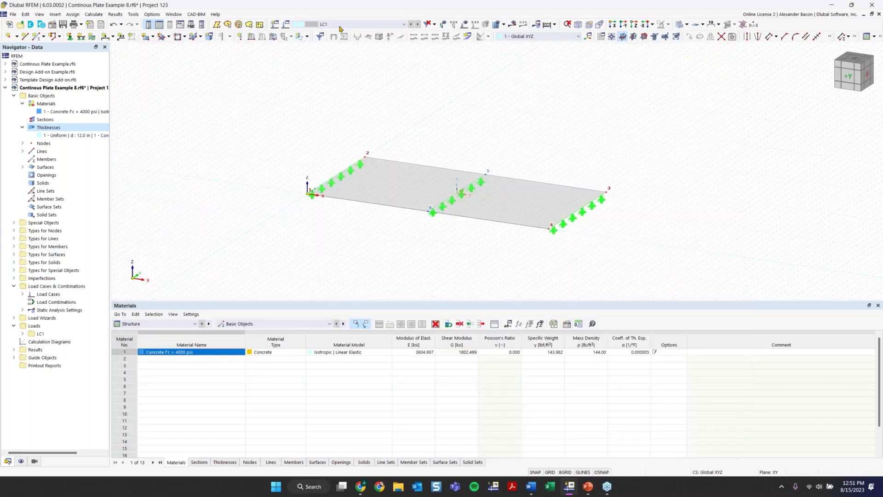
Check that LC1 is the current load case for the plate model
left_click(339, 25)
left_click(338, 31)
left_click(362, 25)
left_click(362, 28)
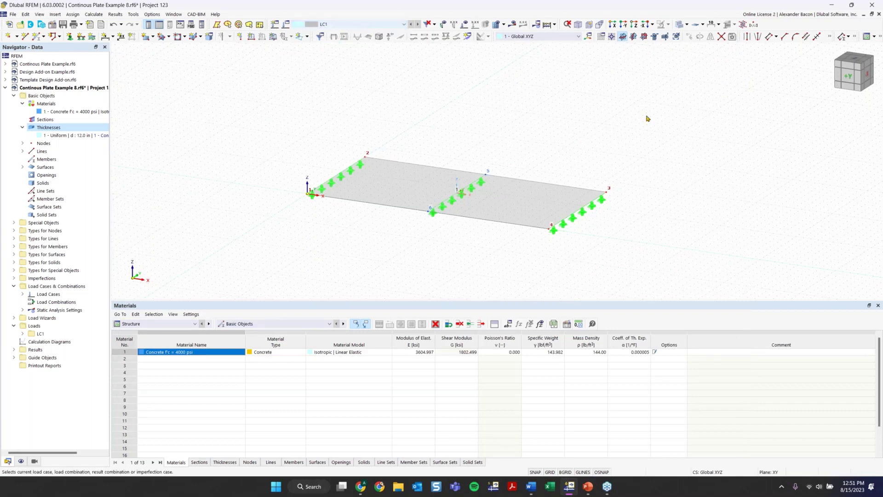
middle_click_drag(634, 232, 506, 243)
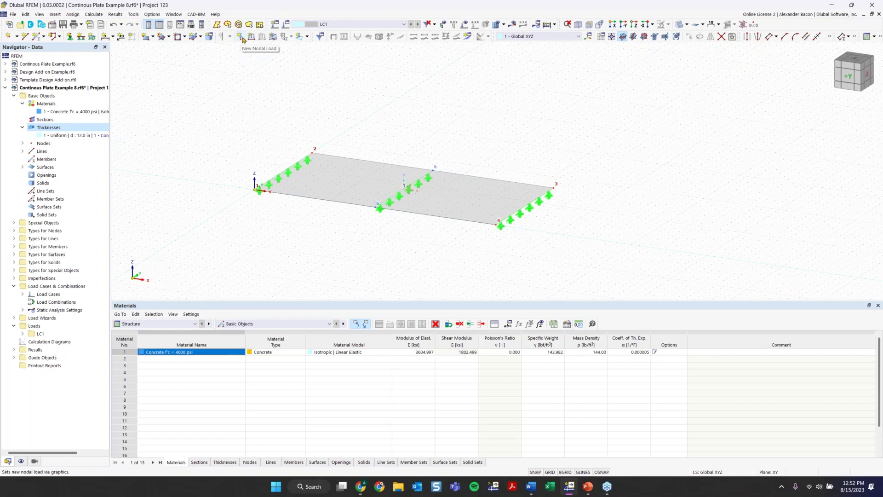
Start a new surface load in LC1 with load type Force, Uniform distribution, and direction global Z on true area
left_click(274, 37)
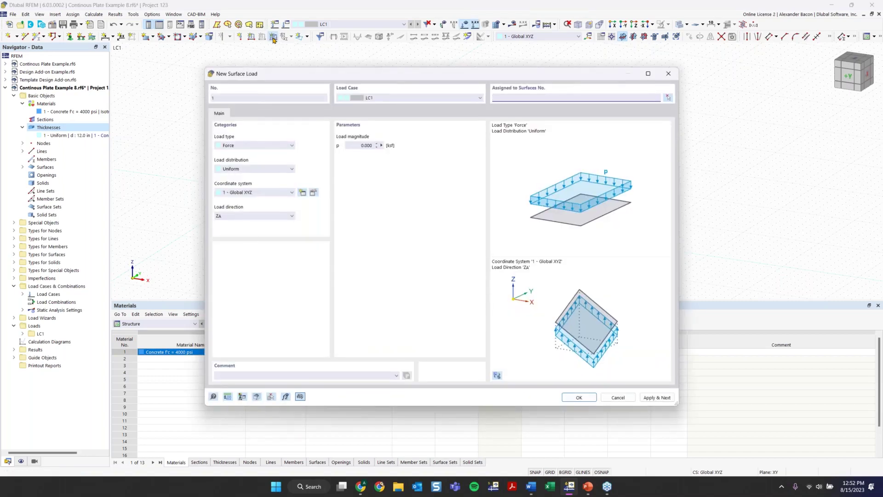
left_click_drag(311, 77, 281, 63)
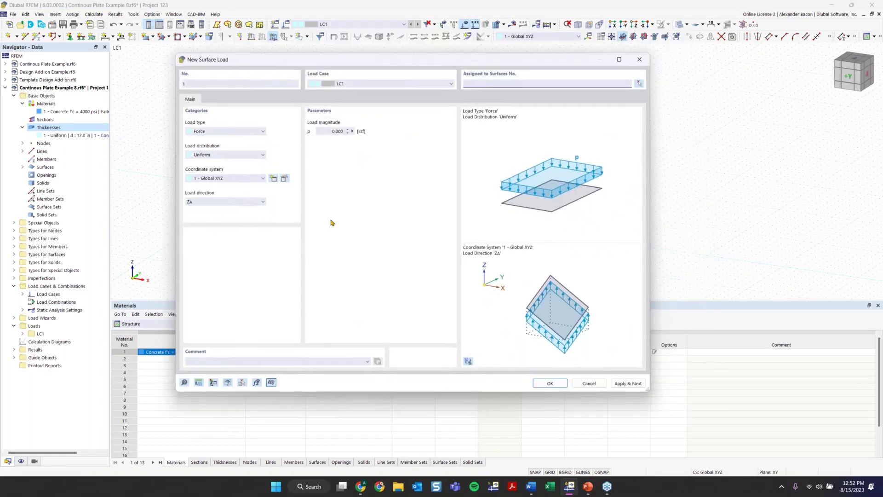
left_click(207, 132)
left_click(207, 132)
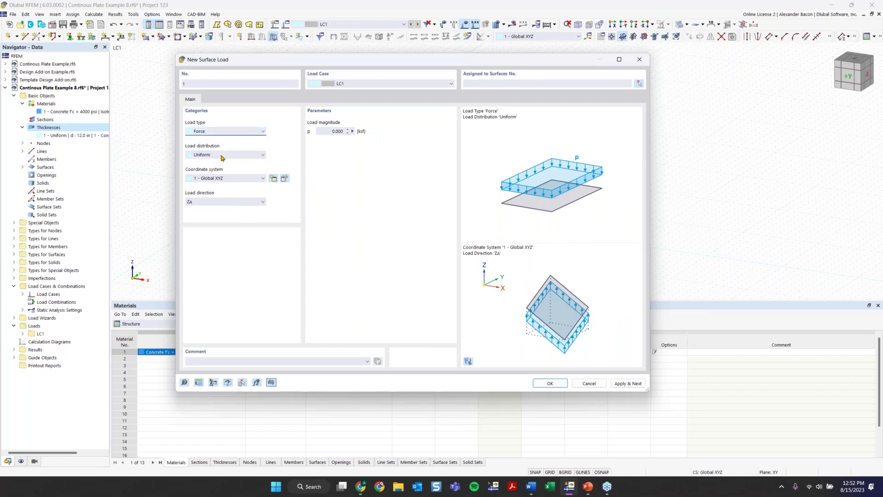
left_click(221, 156)
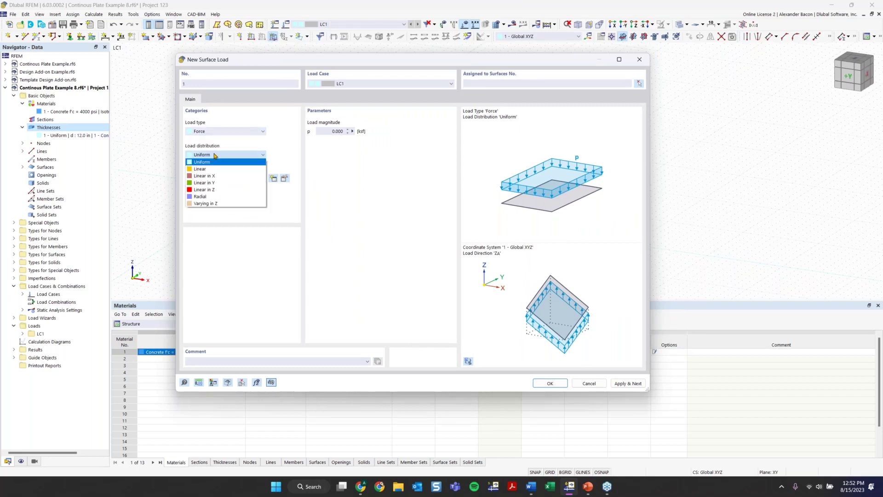
left_click(212, 162)
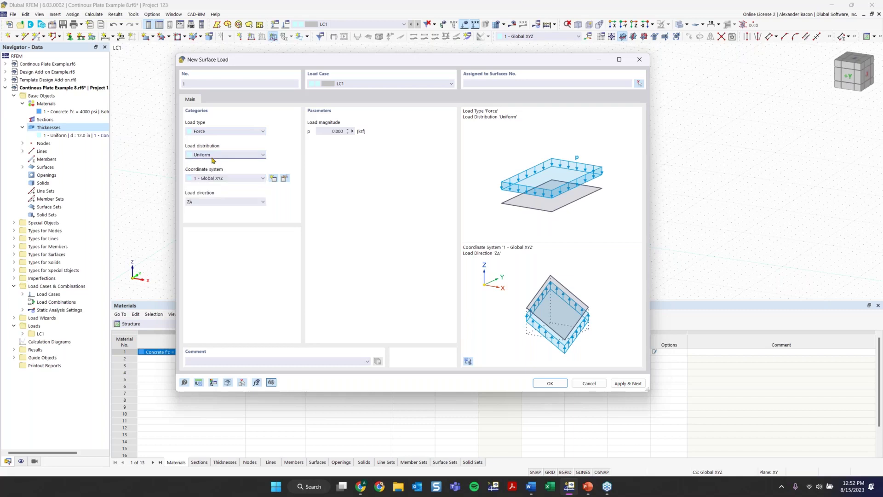
left_click(225, 203)
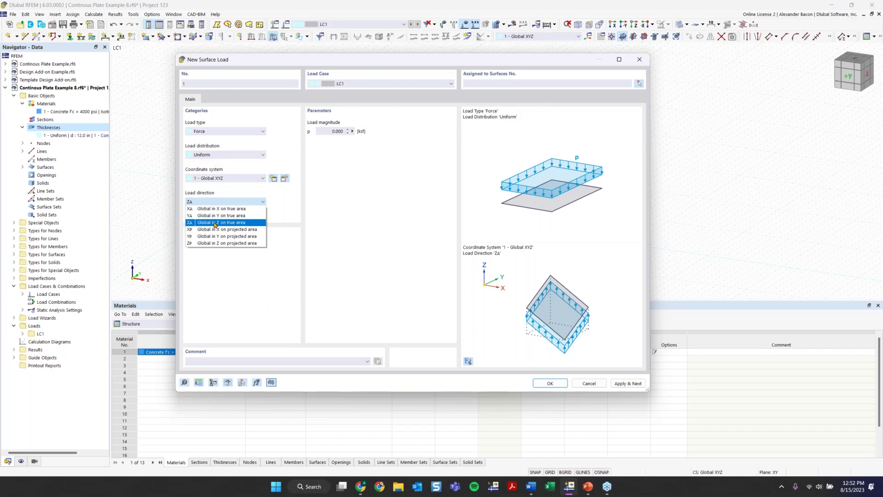
left_click(215, 225)
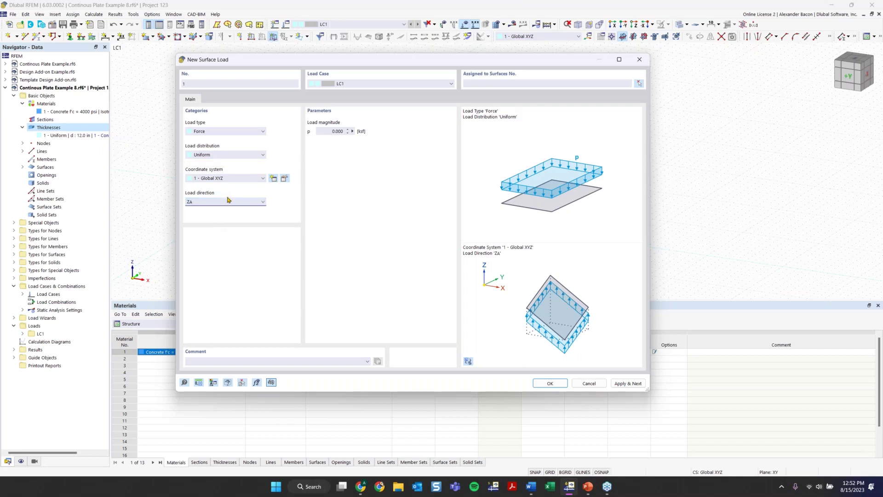
Set the surface load magnitude to -0.210 ksf
left_click(328, 132)
type("-0.210")
left_click_drag(330, 132, 333, 132)
left_click(360, 156)
Assign the -0.210 ksf surface load to surface 1, the concrete plate, and create the load
left_click(523, 83)
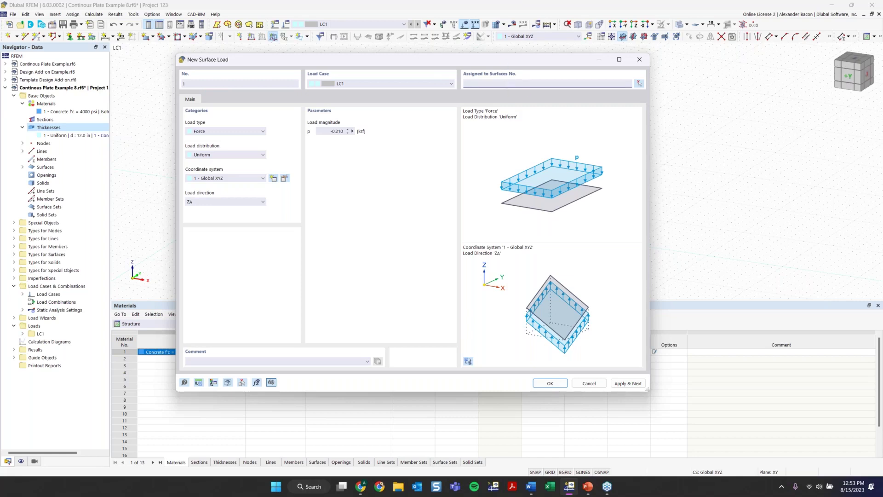
type("31")
left_click(639, 83)
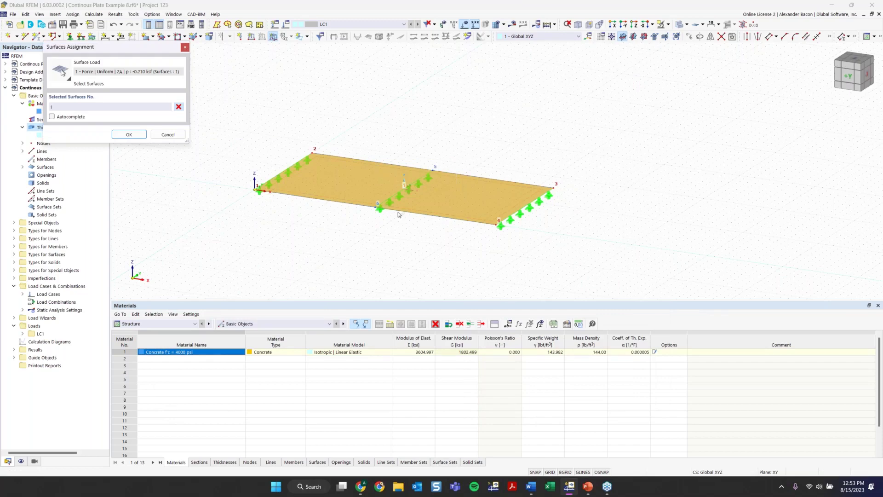
left_click(129, 135)
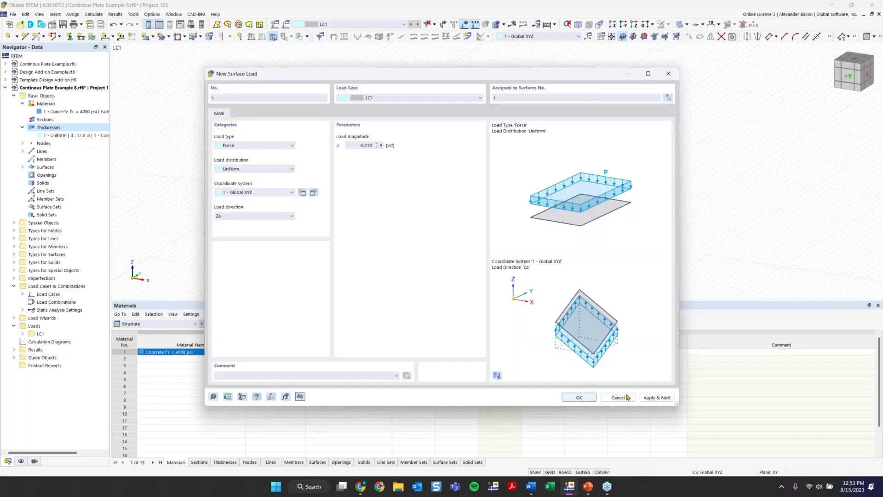
left_click(592, 398)
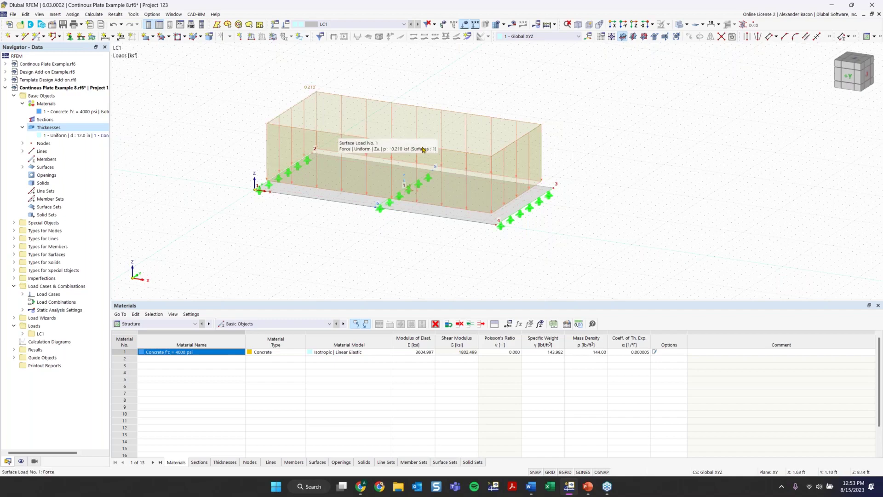
Reduce the graphical display size of the surface load on the plate
middle_click_drag(574, 191, 644, 198, "ctrl")
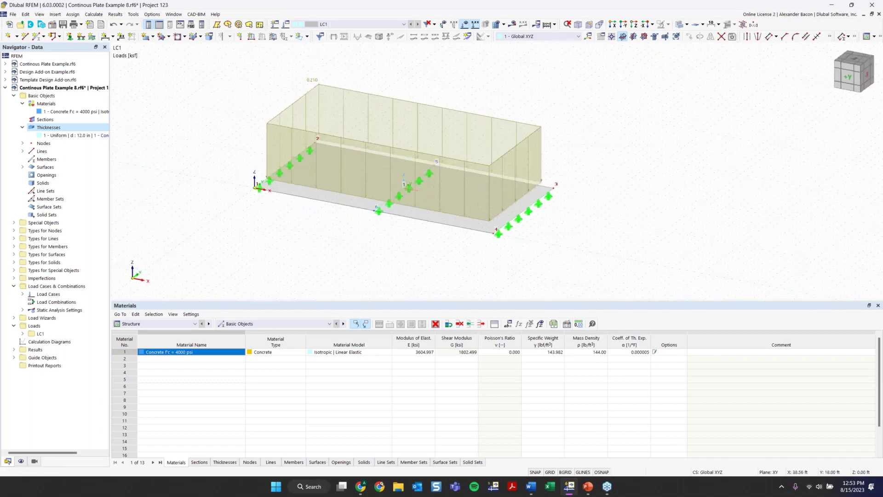
mouse_move(316, 84)
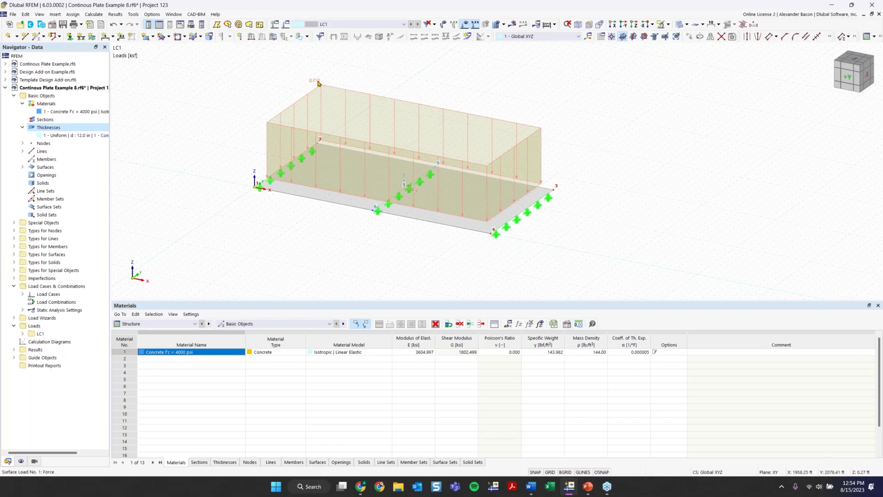
right_click(318, 83)
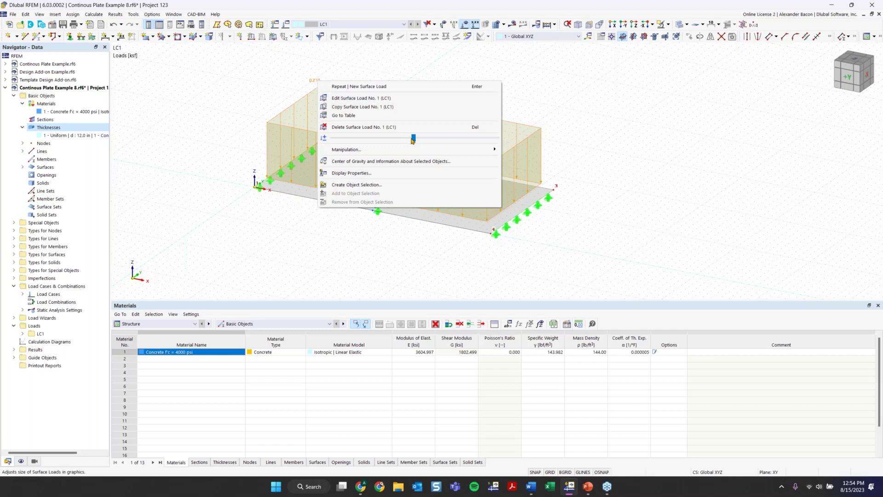
left_click_drag(412, 139, 349, 138)
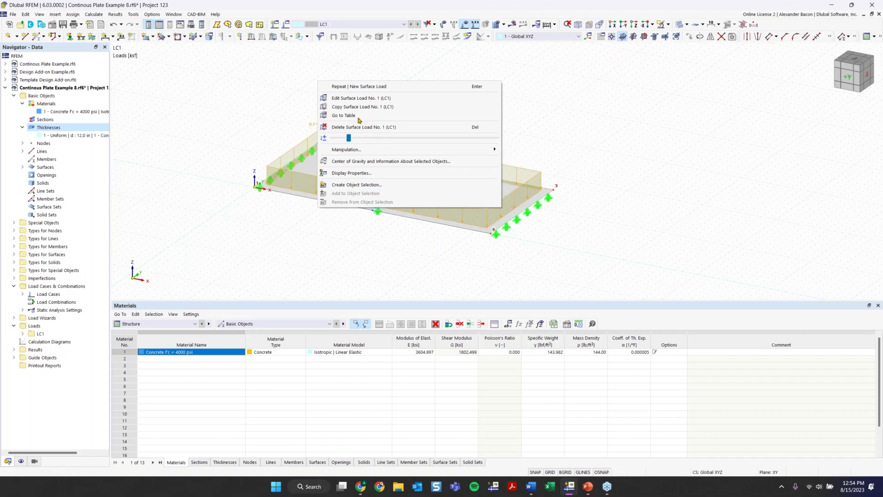
left_click(243, 136)
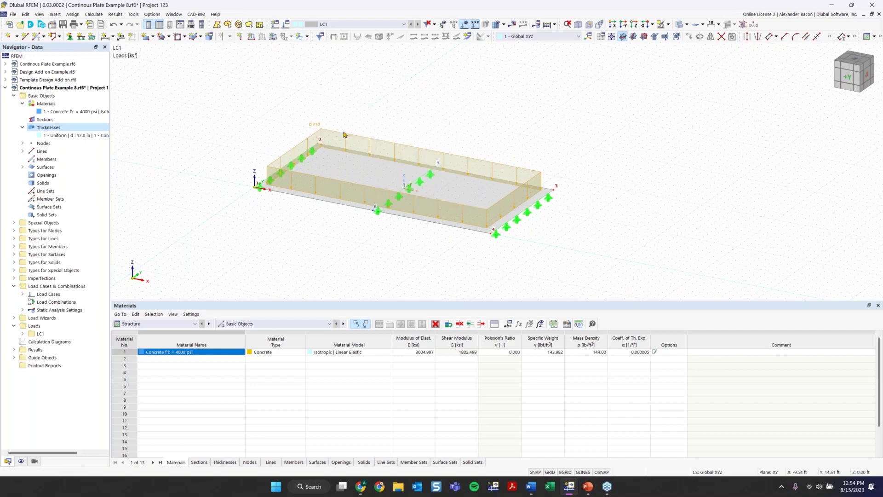
Review the surface load's settings, close them without changes and deselect the load
double_click(318, 127)
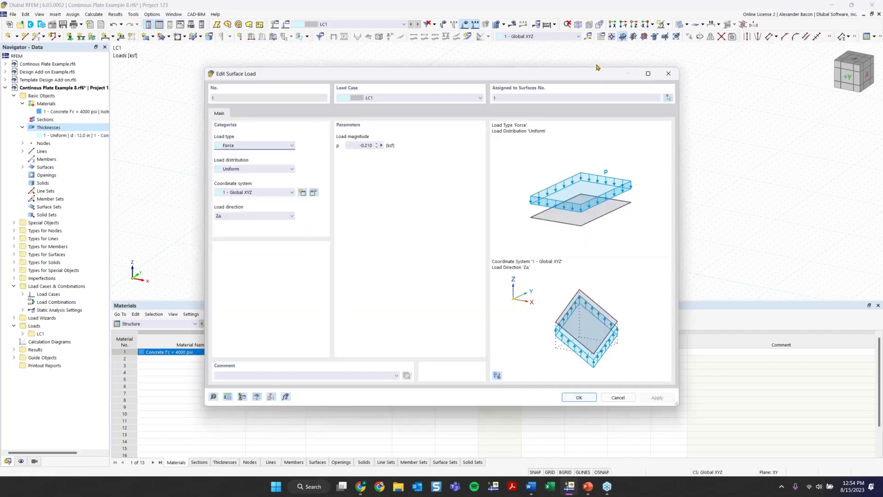
left_click(669, 74)
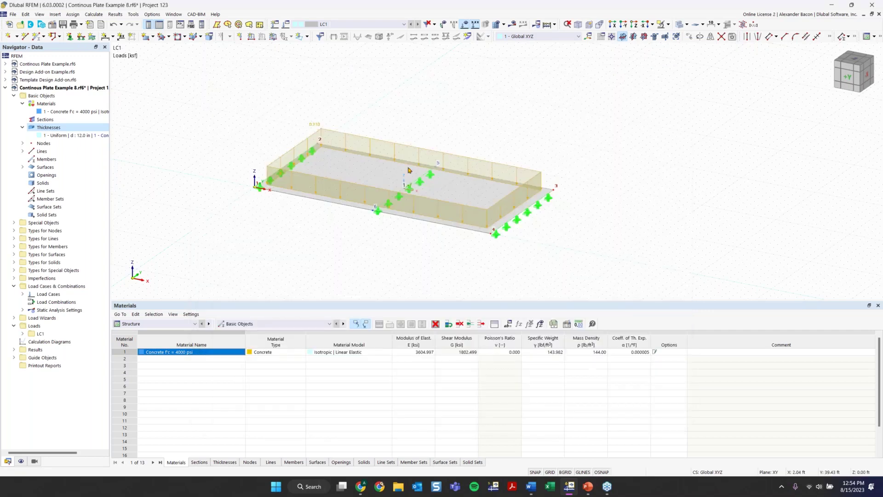
right_click_drag(510, 125, 501, 125)
left_click(413, 104)
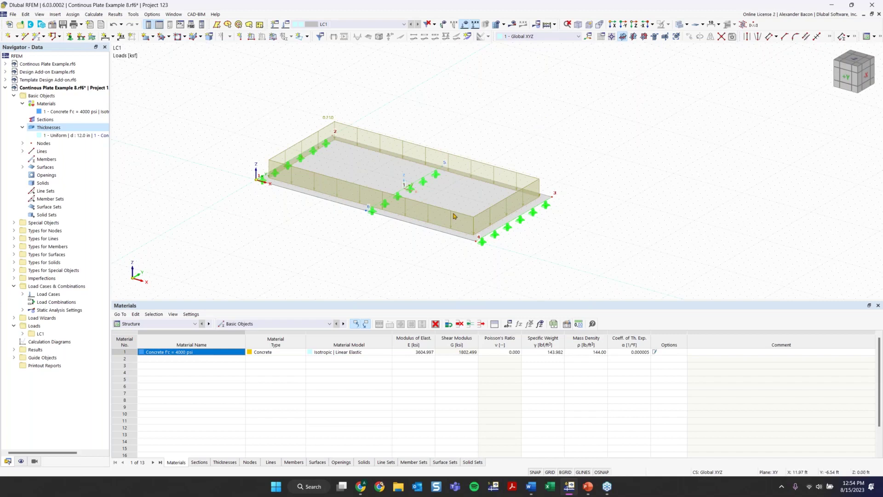
Select the entire plate with its supports and load, and set up Move/Copy to create copies in 3 steps
scroll(545, 224, "down", 3)
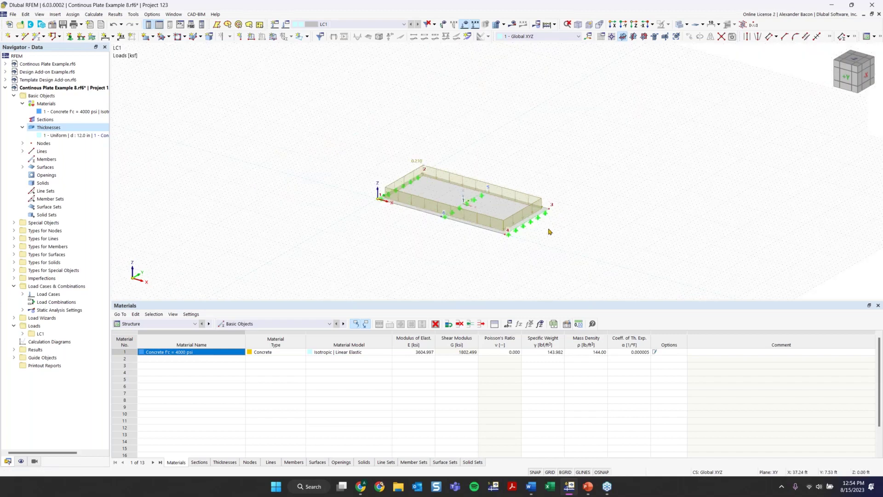
middle_click_drag(529, 221, 421, 195)
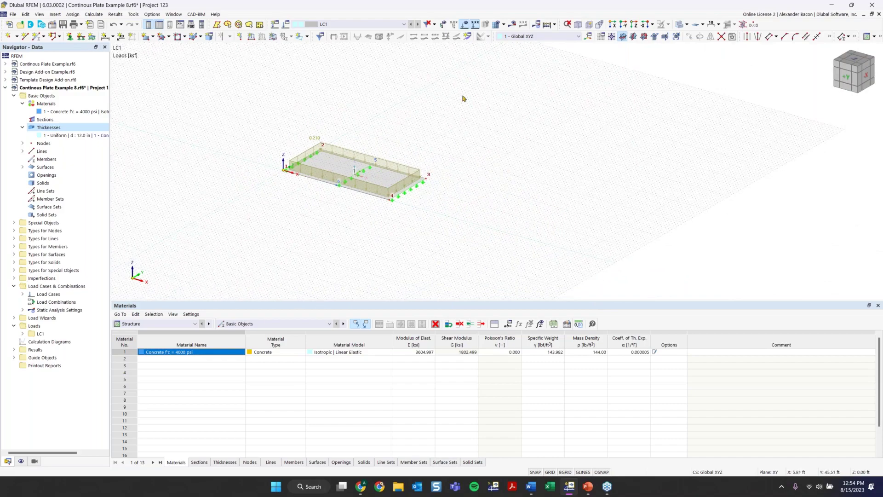
left_click_drag(512, 93, 220, 266)
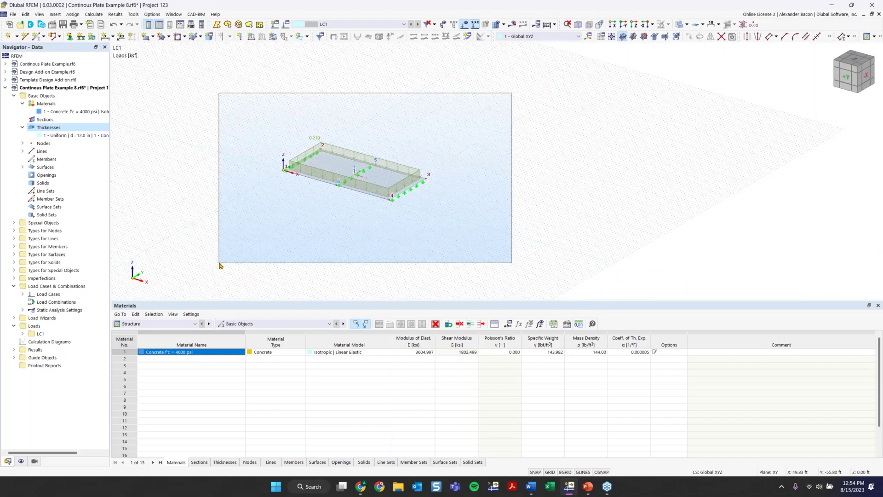
left_click_drag(220, 265, 220, 266)
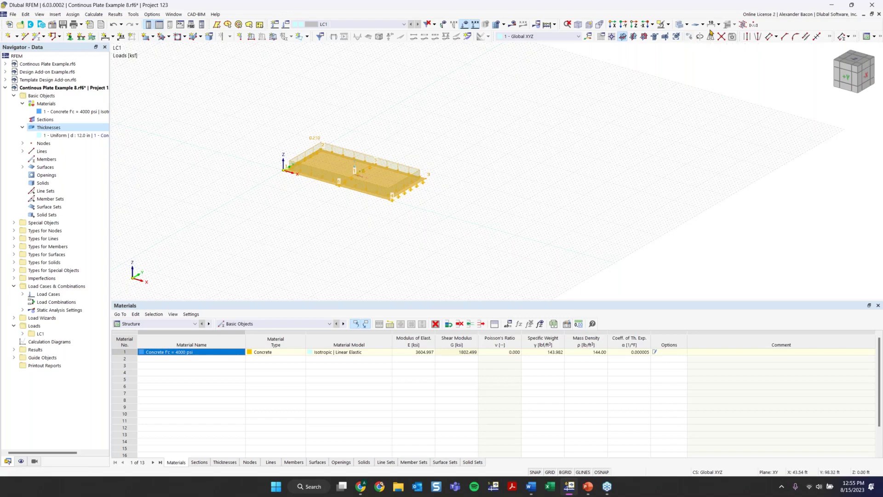
left_click(690, 39)
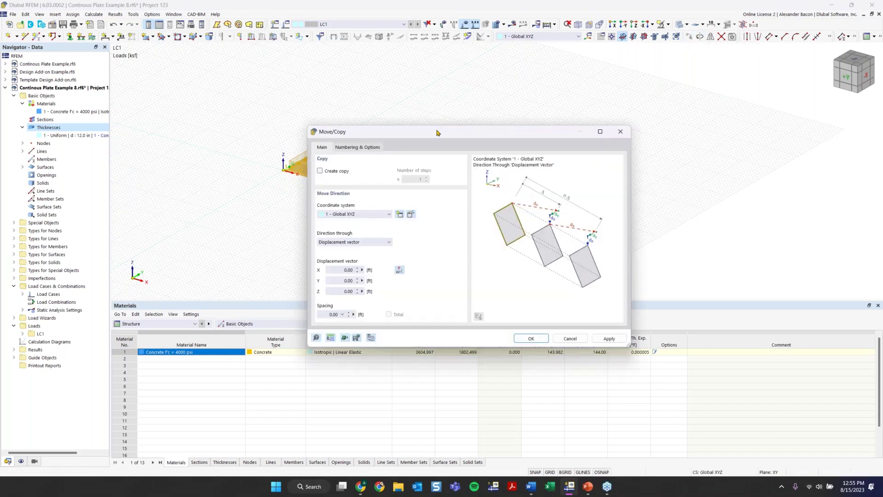
left_click_drag(437, 132, 554, 106)
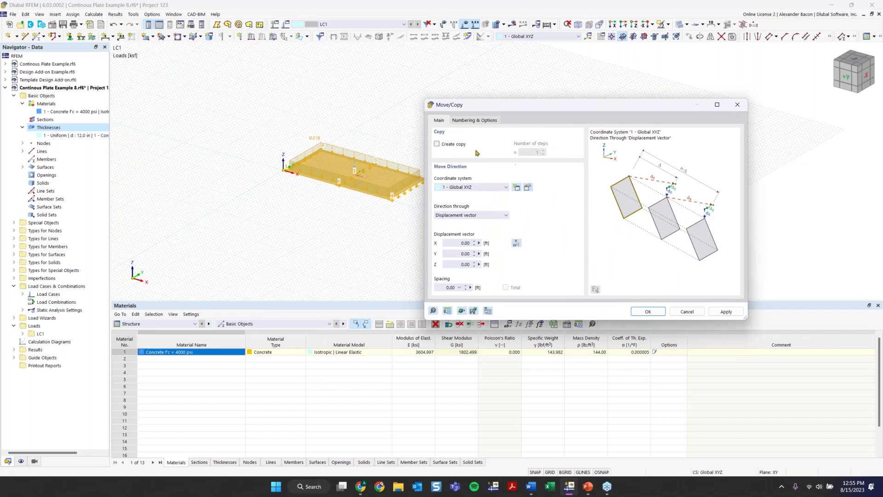
left_click(437, 144)
left_click(535, 152)
double_click(537, 152)
type("3")
left_click_drag(521, 110, 599, 115)
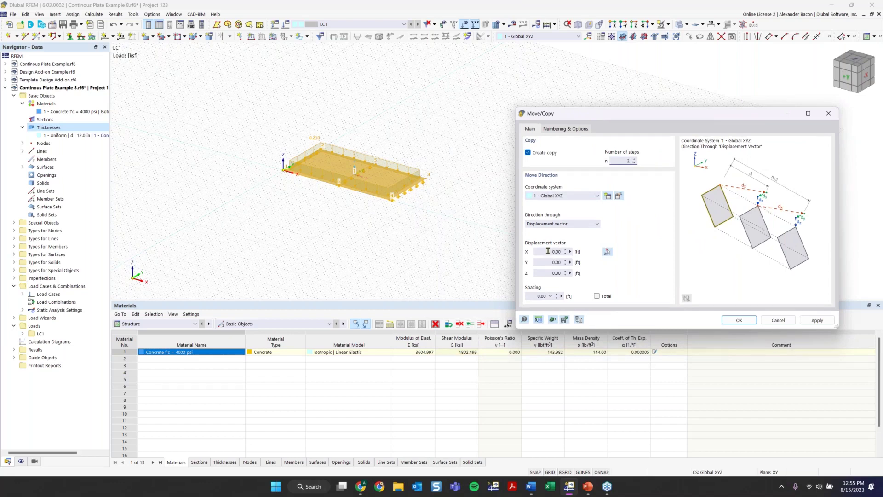
Set the displacement vector along global X and create the plate copies in a row
left_click(557, 225)
left_click(557, 224)
left_click(555, 251)
left_click(746, 320)
Select all four plates and move them together so that node 19 of the last plate lies on the global origin
scroll(627, 193, "down", 1)
middle_click_drag(629, 195, 506, 154)
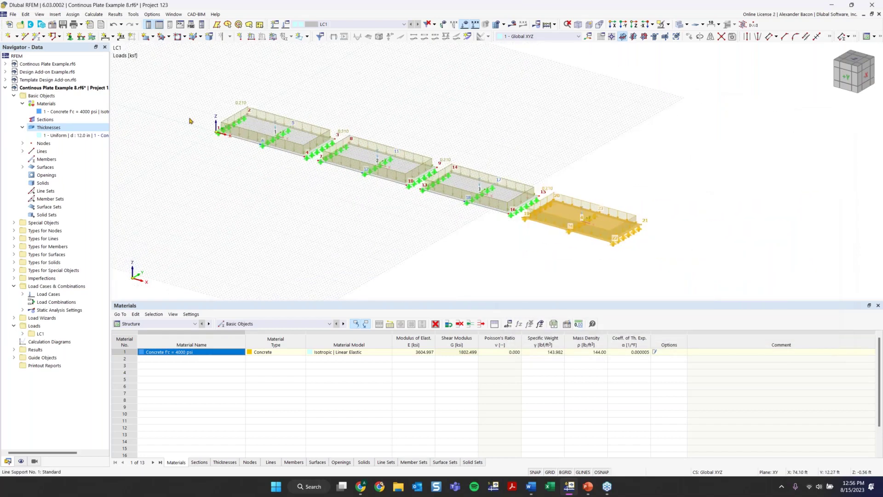
scroll(233, 188, "down", 3)
middle_click_drag(302, 208, 374, 225)
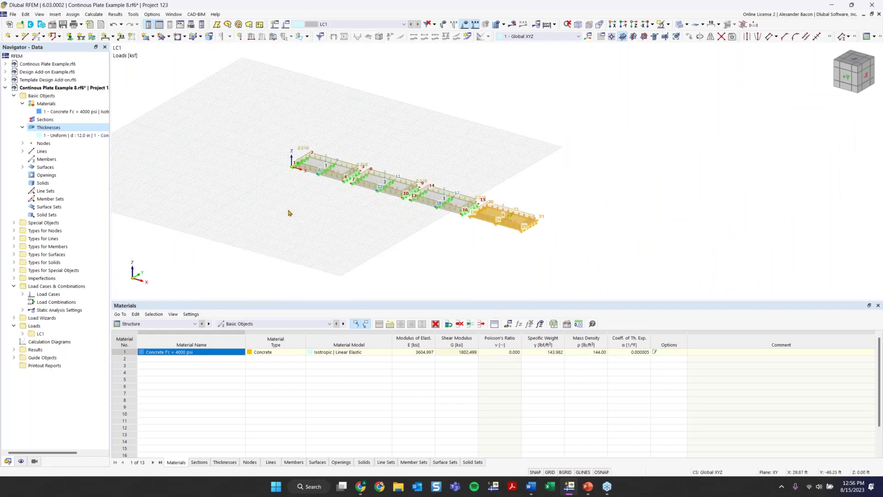
middle_click_drag(304, 216, 414, 236, "ctrl")
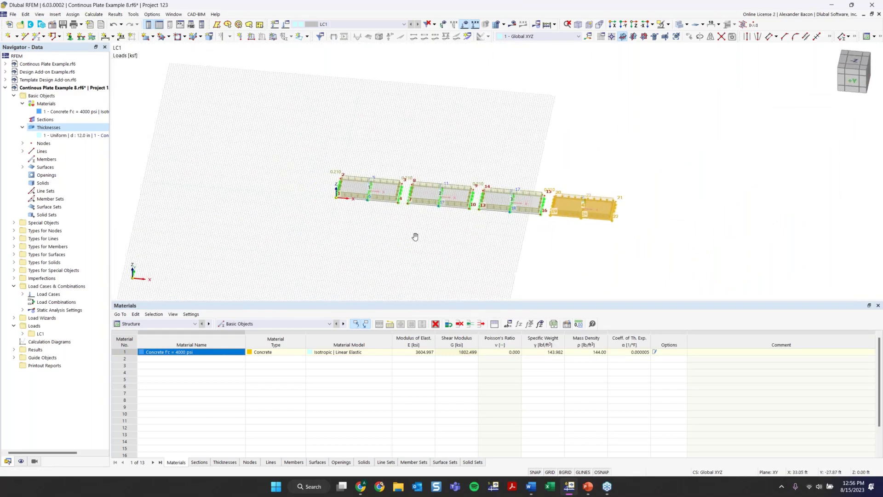
left_click_drag(724, 174, 733, 128)
left_click_drag(734, 128, 282, 264)
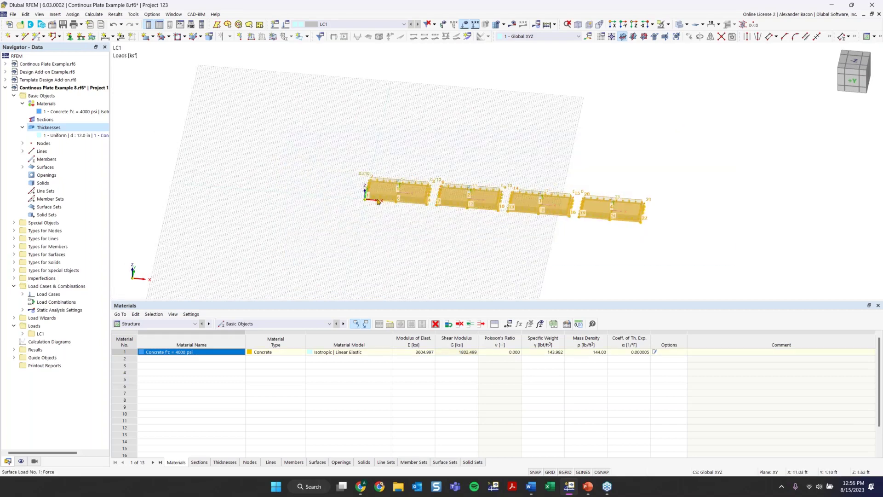
scroll(385, 199, "up", 2)
middle_click_drag(419, 231, 491, 230)
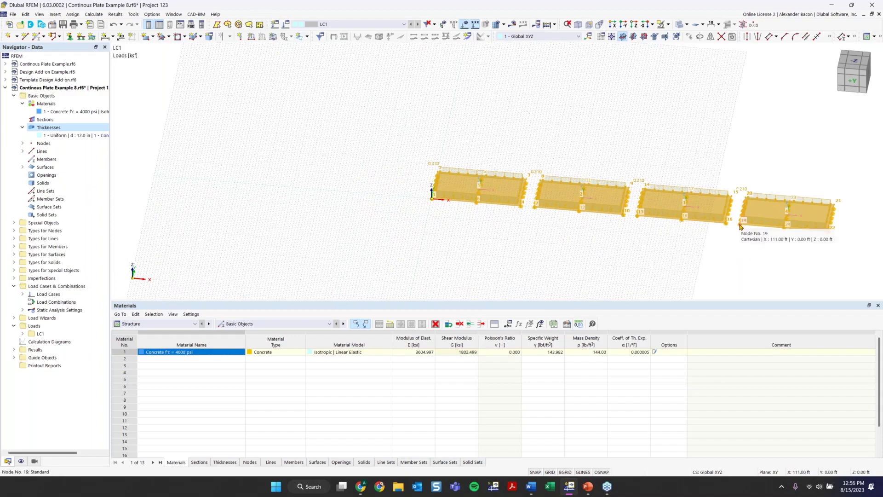
left_click(740, 225)
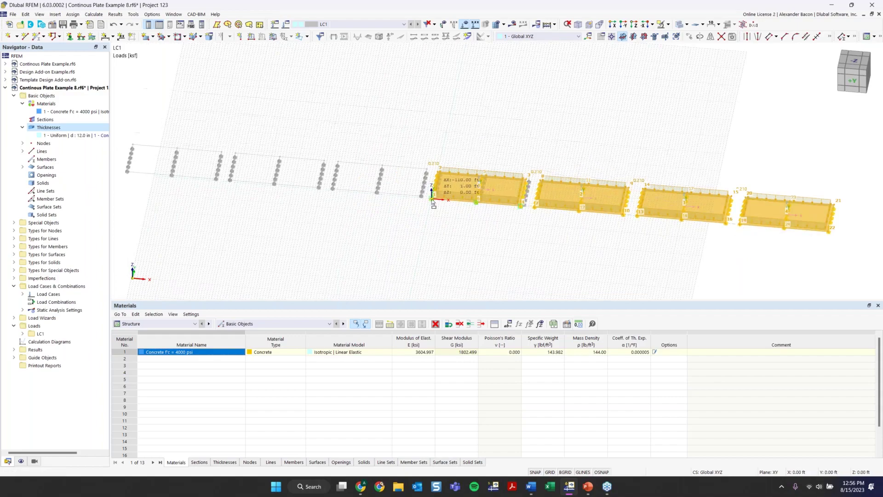
left_click(473, 251)
scroll(359, 253, "down", 1)
middle_click_drag(358, 252, 375, 147)
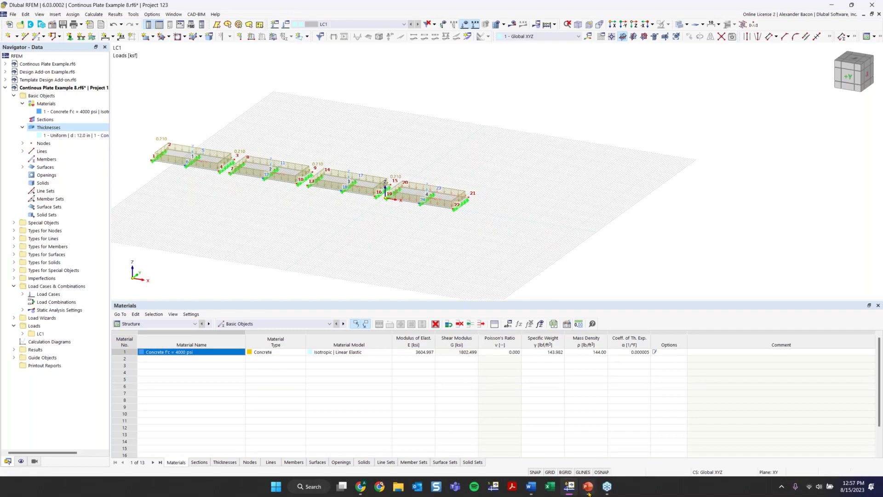
left_click(588, 467)
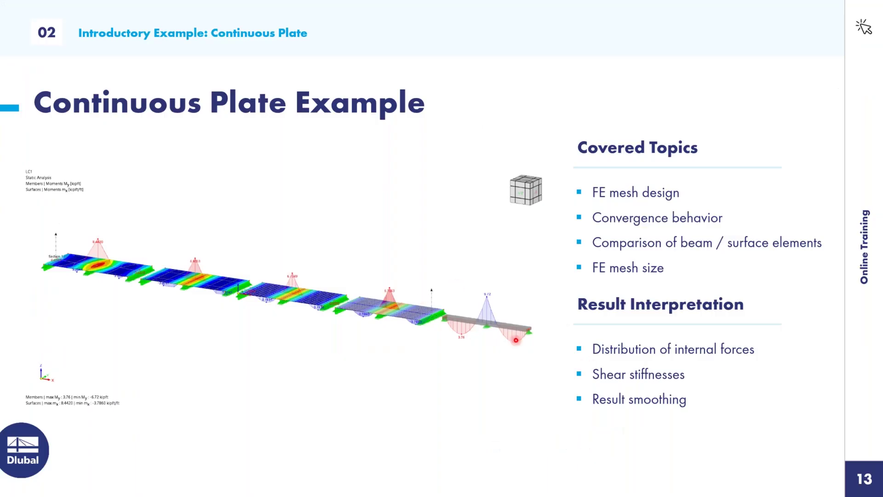
key("Right")
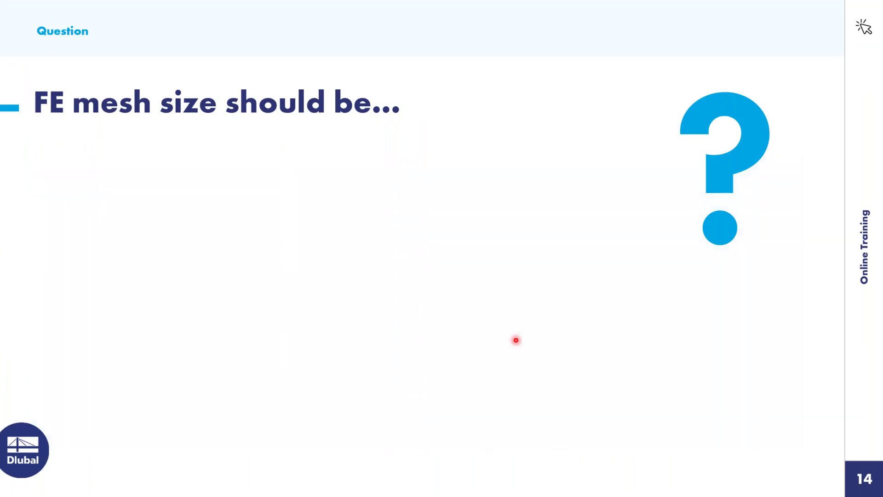
key("Right")
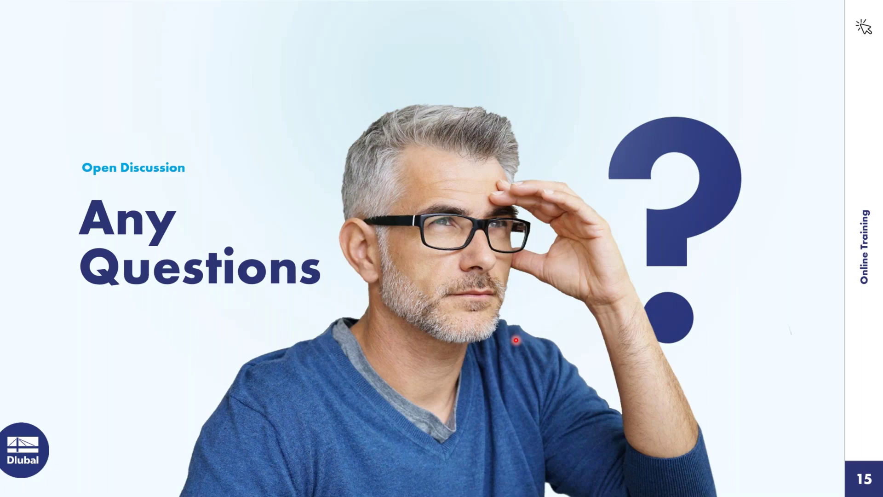
key("super")
left_click(569, 486)
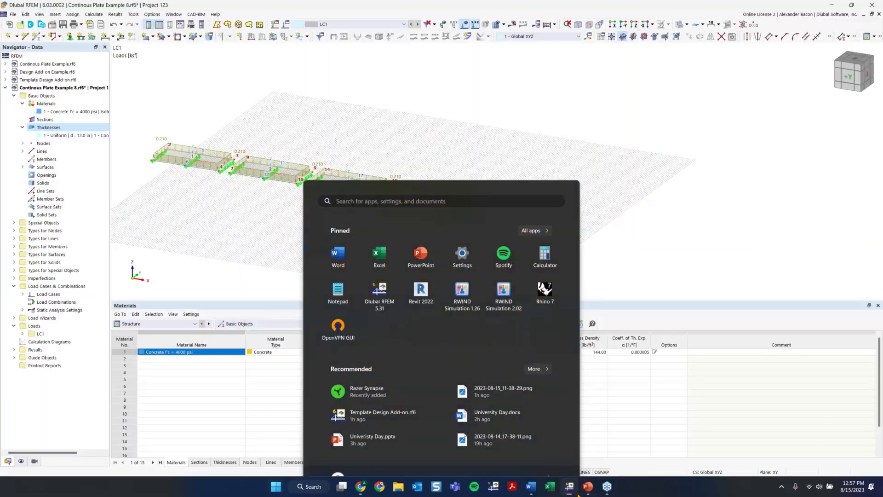
middle_click_drag(265, 193, 353, 219)
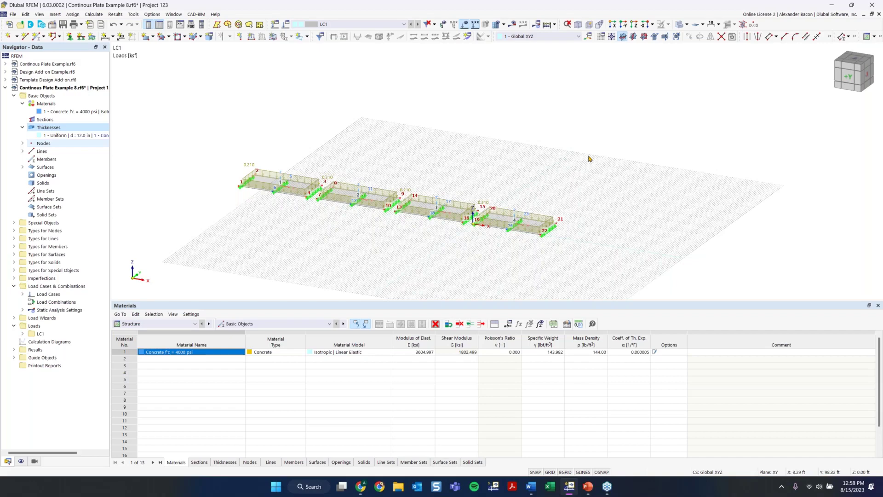
left_click(588, 486)
key("Right")
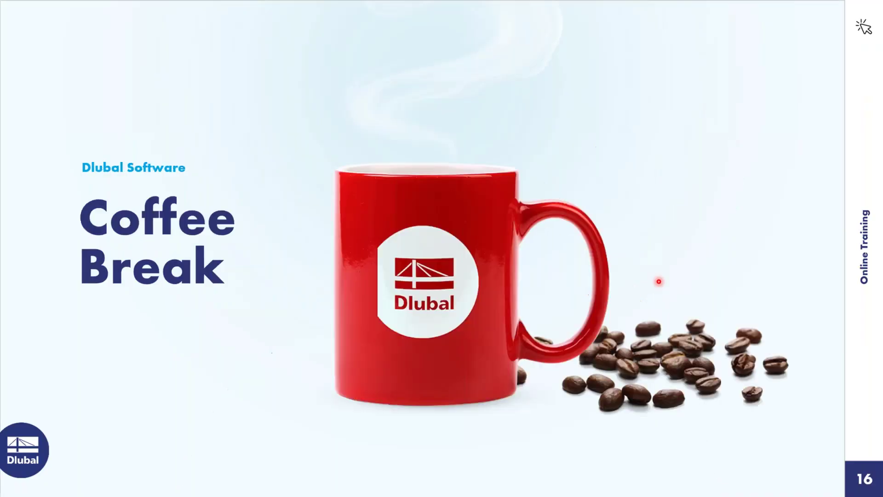
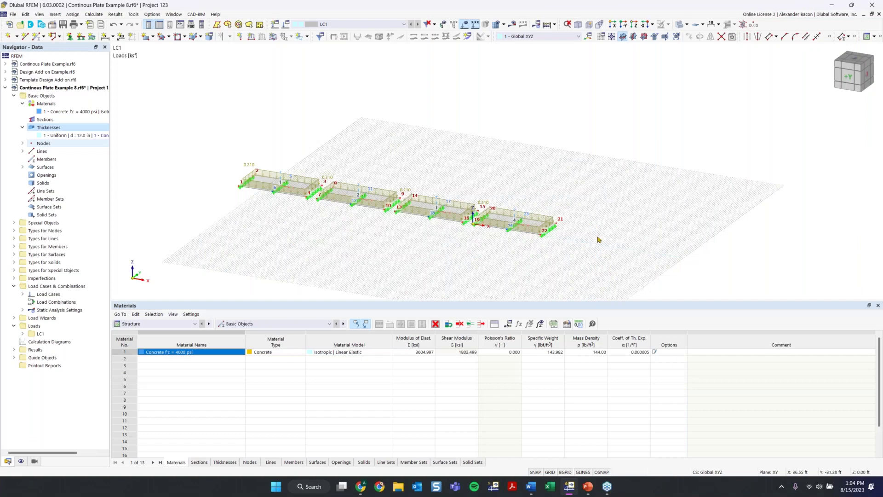
Hide the Materials table and enlarge the view of the four plates
middle_click_drag(594, 264, 563, 235)
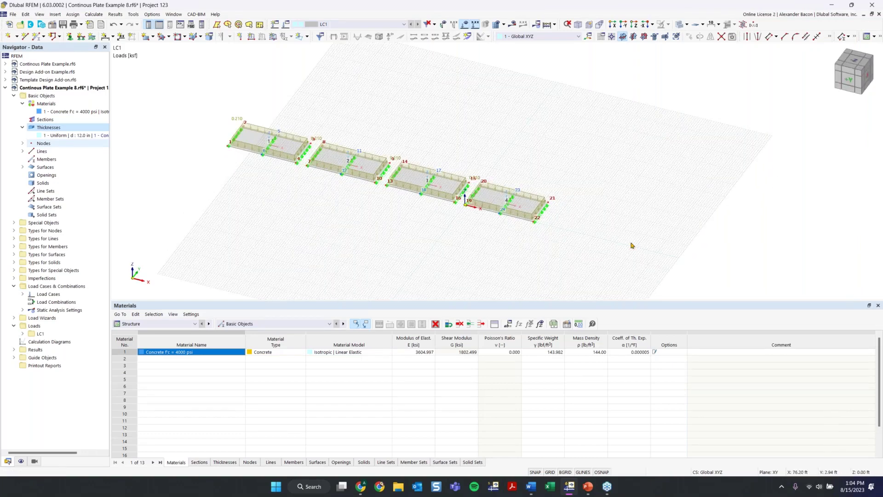
left_click(877, 306)
scroll(561, 256, "up", 3)
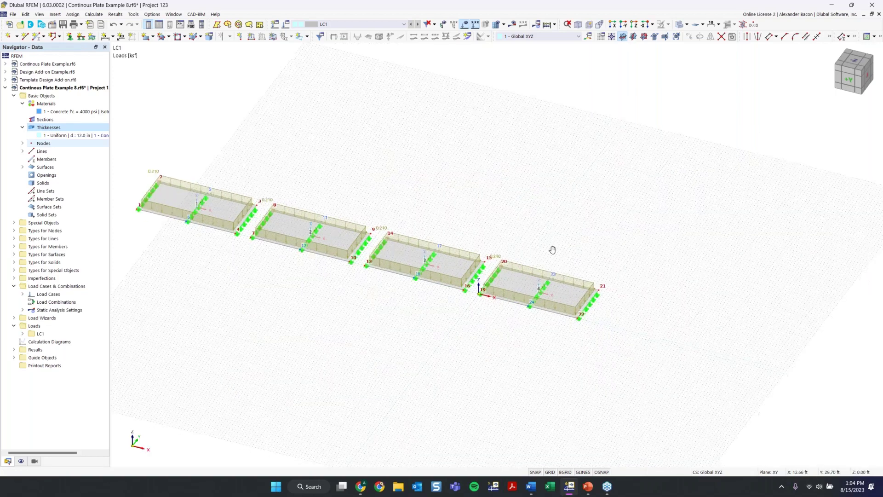
Start a new single member beside the last plate and set its member type to Beam
middle_click_drag(553, 250, 545, 246)
middle_click_drag(682, 232, 585, 190)
scroll(585, 190, "up", 1)
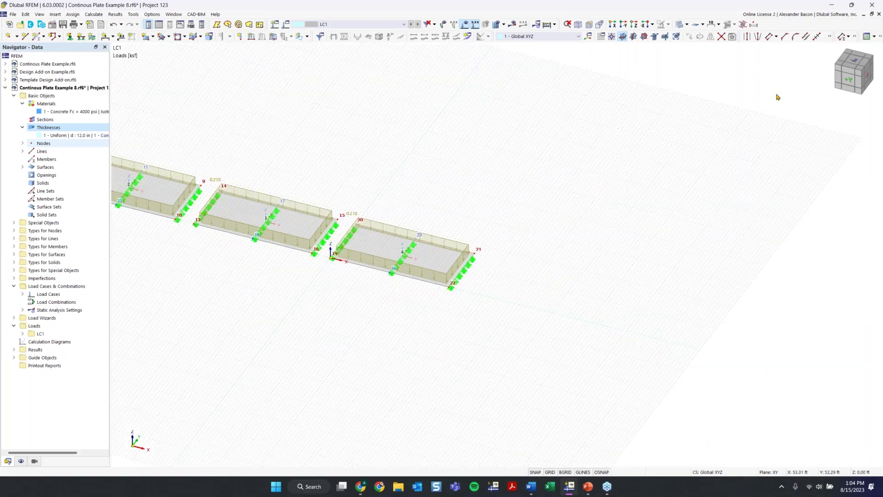
left_click(867, 37)
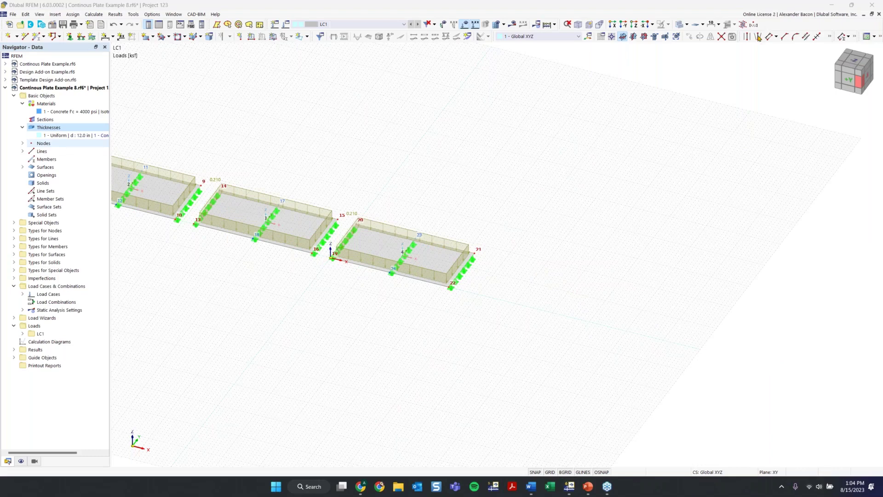
scroll(773, 283, "up", 3)
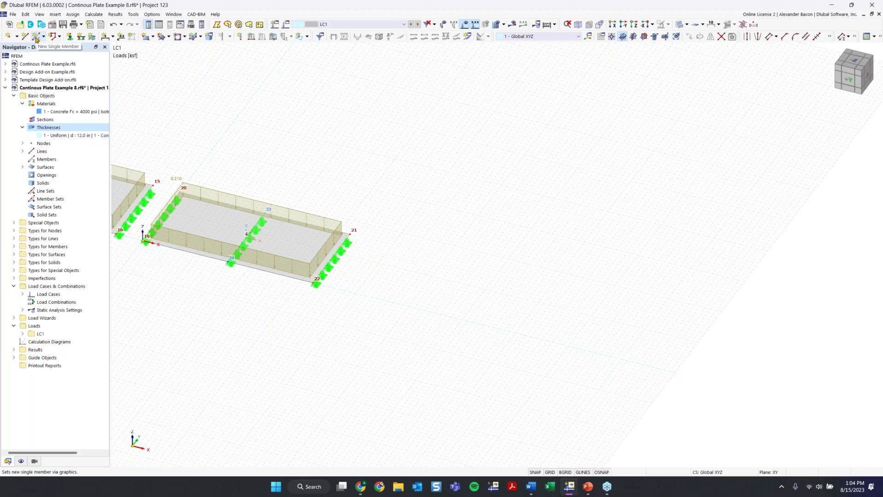
left_click(36, 39)
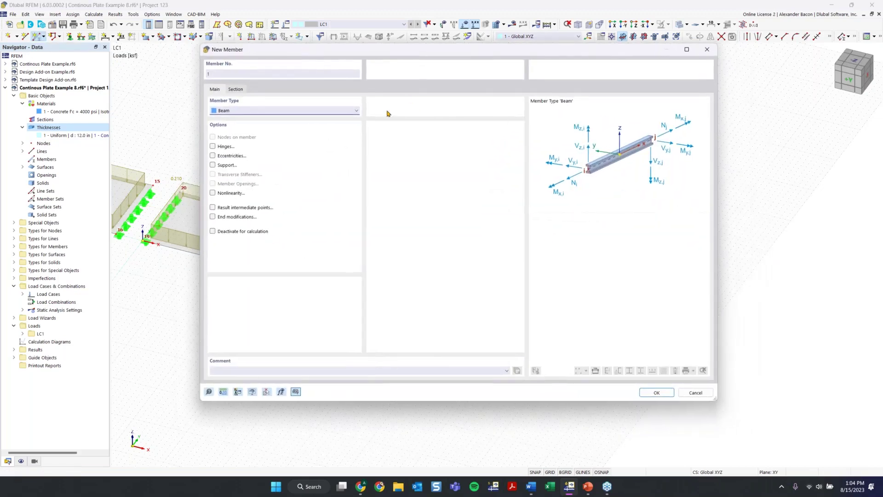
left_click(240, 111)
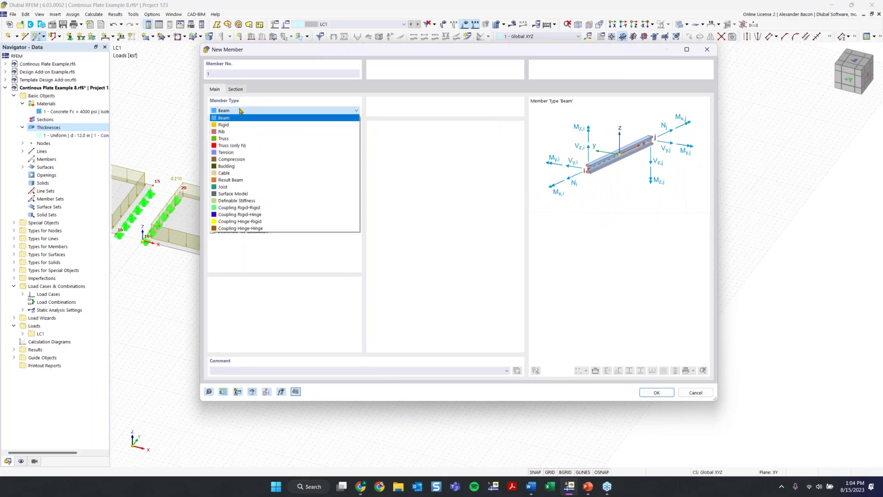
left_click(229, 120)
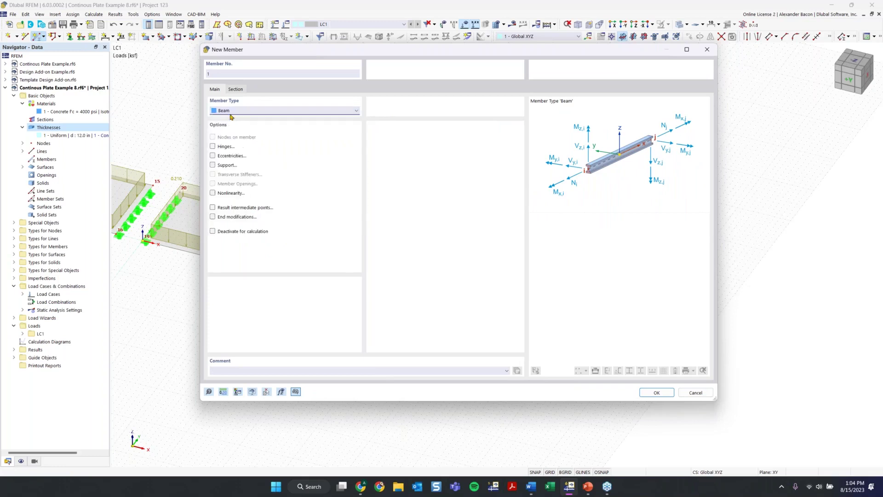
left_click(230, 113)
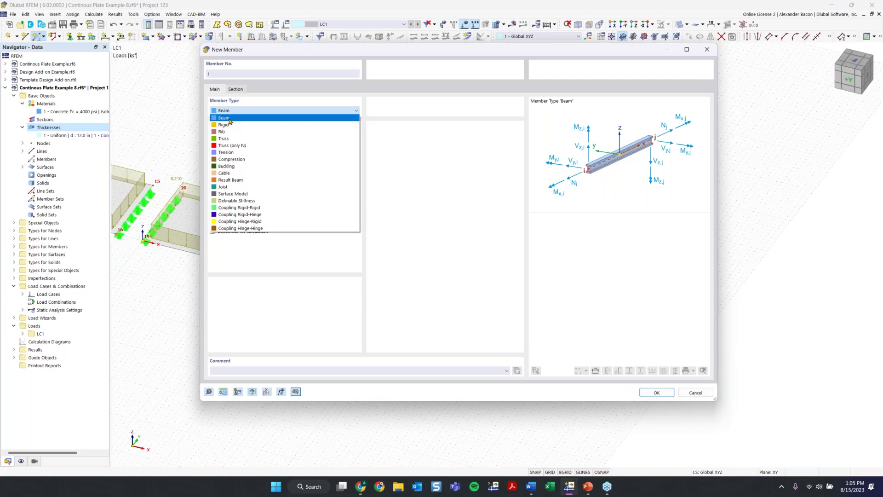
left_click(230, 120)
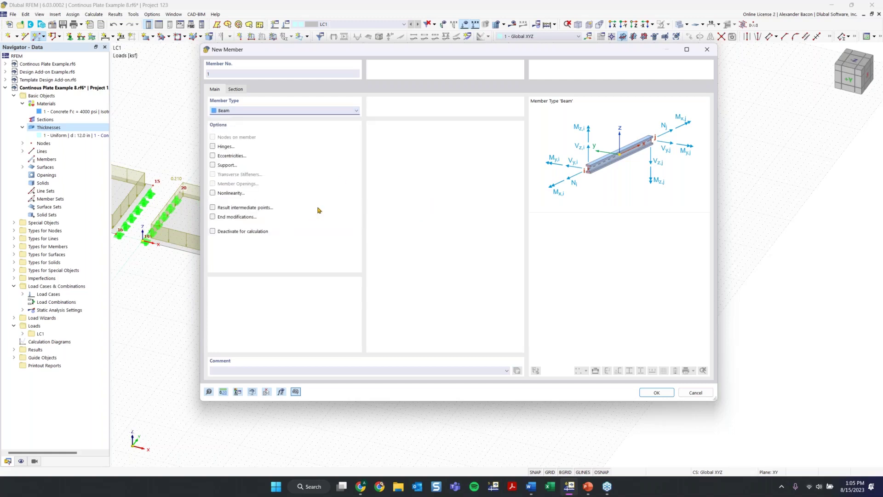
left_click(250, 111)
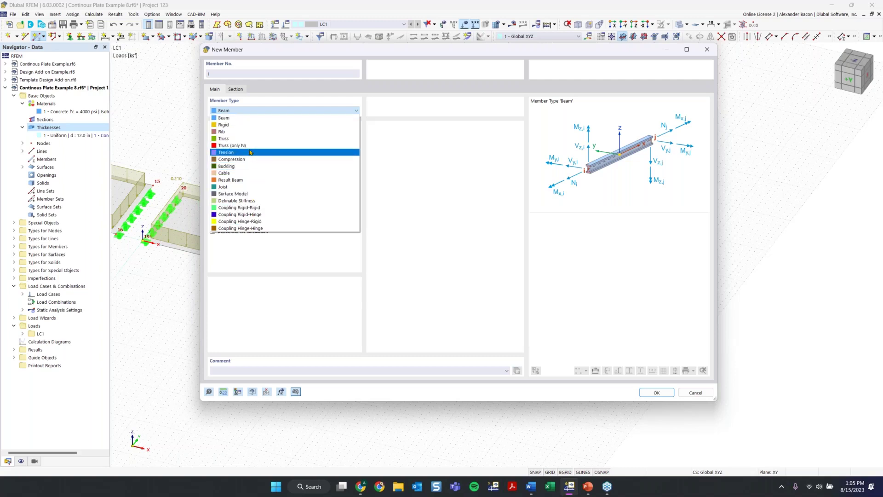
left_click(242, 110)
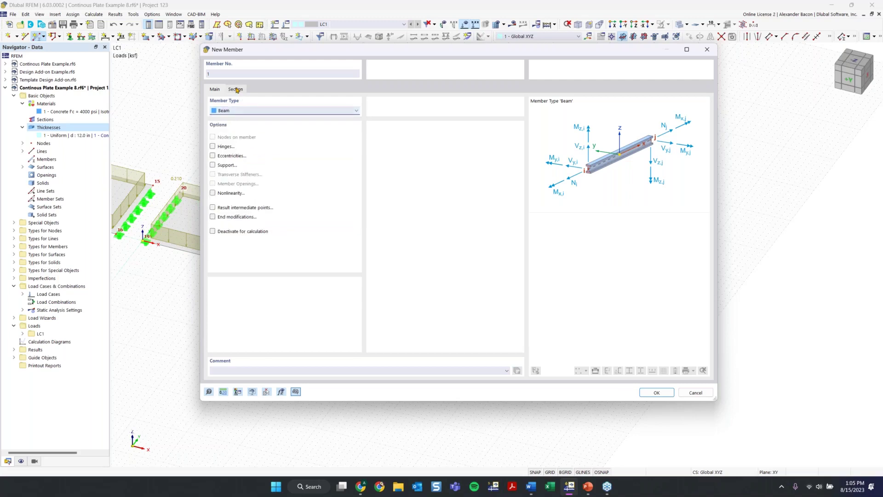
Give the member a Uniform section distribution and choose the massive rectangle from the section library for the member start
left_click(236, 89)
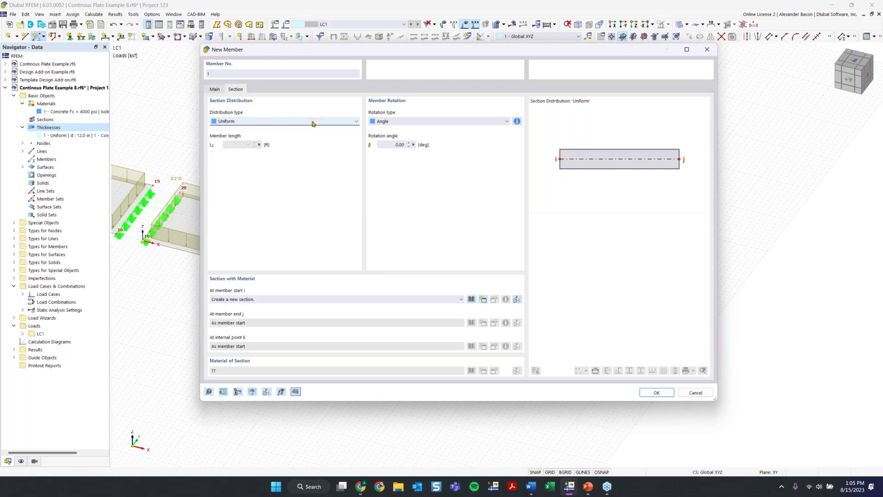
left_click(254, 123)
left_click(253, 122)
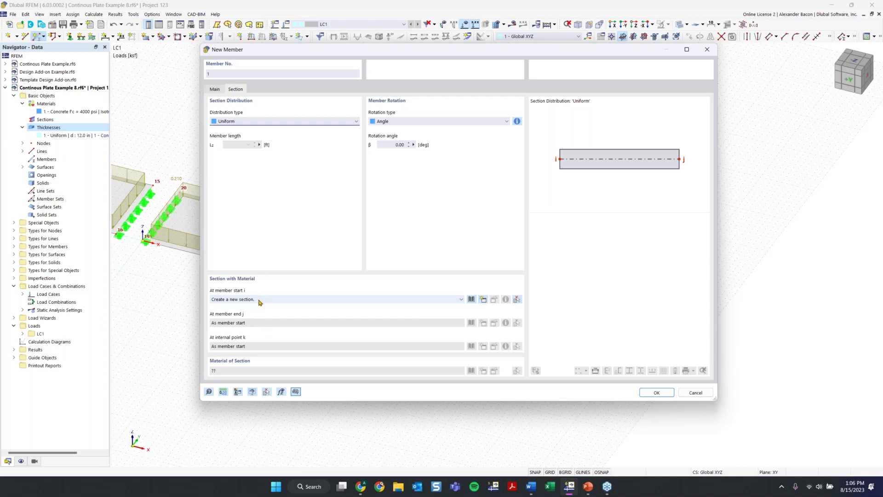
left_click(473, 300)
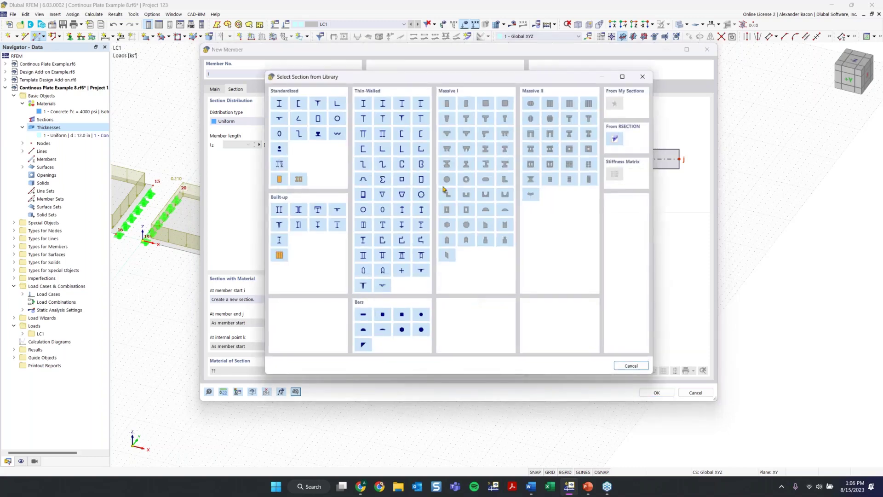
left_click_drag(401, 82, 369, 79)
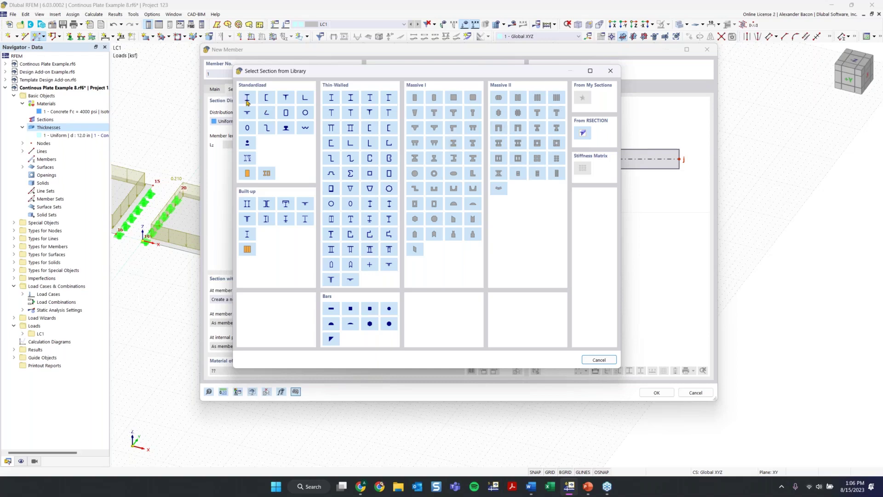
left_click(415, 98)
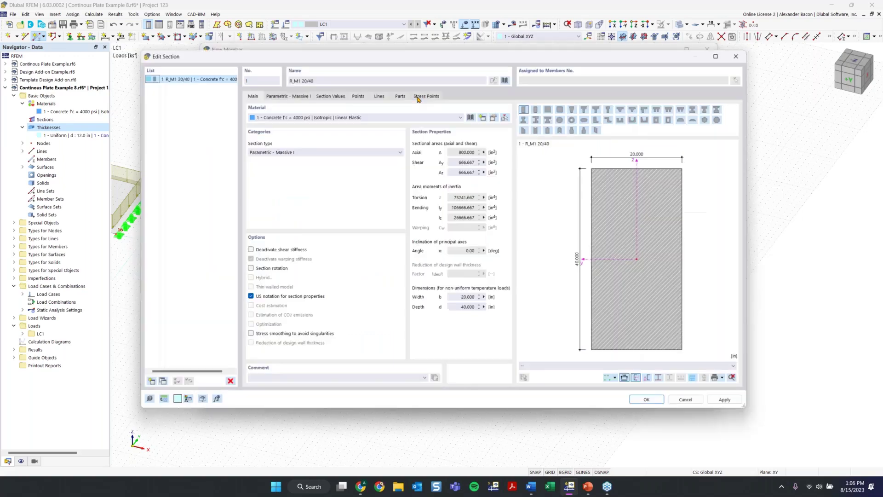
Define the rectangular section in Concrete f'c = 4000 psi with width b 40 in and depth d 12 in
left_click(294, 119)
left_click(291, 121)
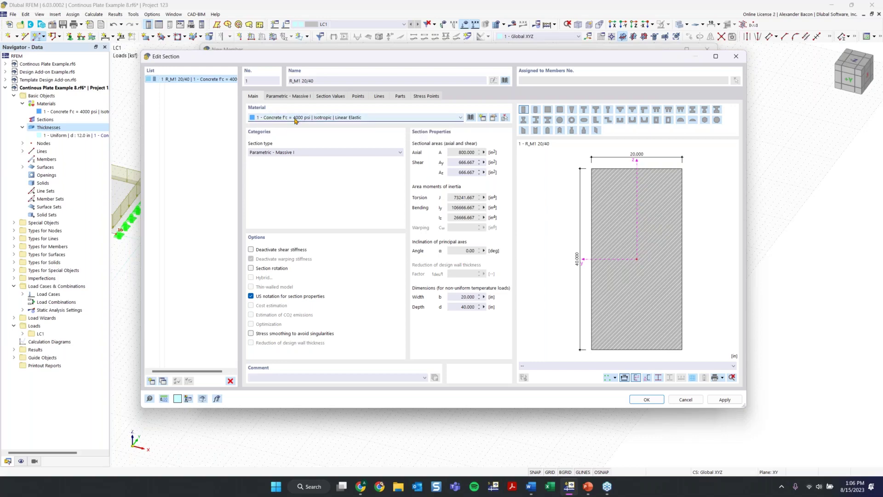
left_click(286, 97)
left_click(313, 122)
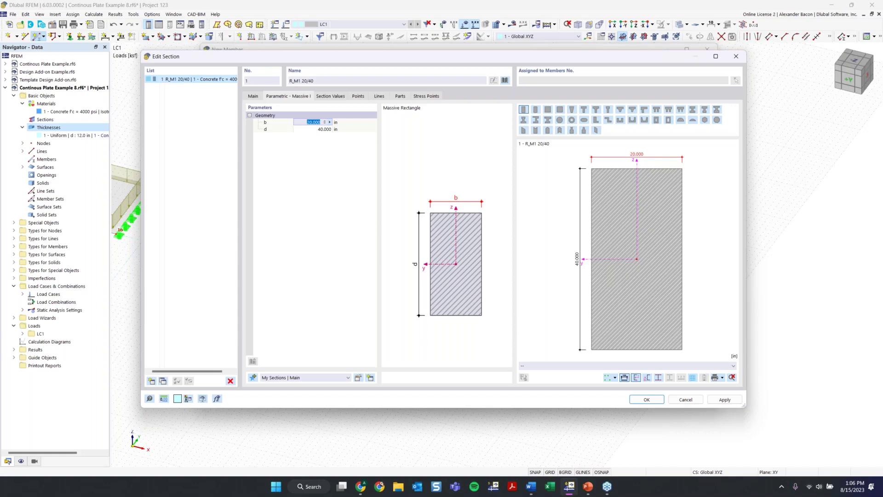
type("40")
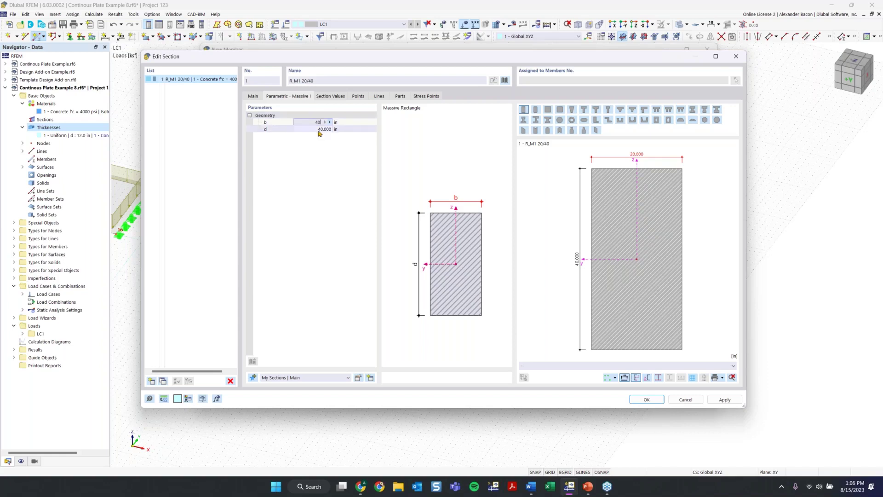
key("Tab")
type("12")
left_click(327, 152)
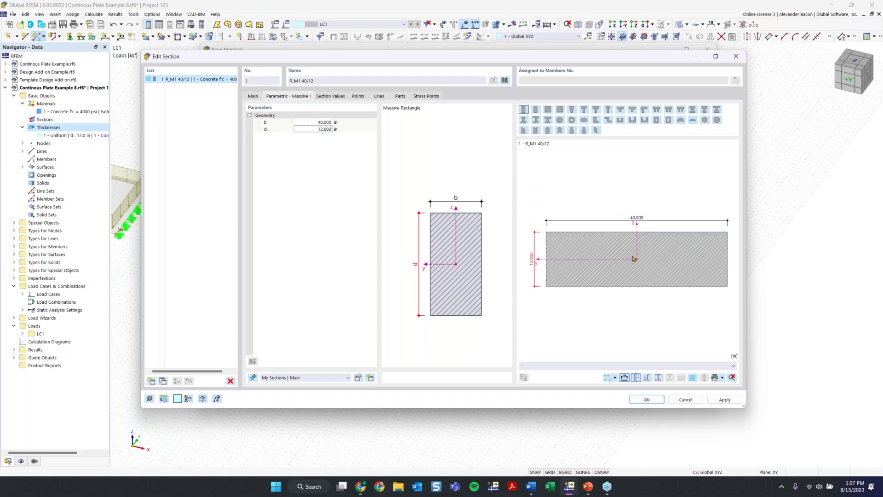
middle_click_drag(635, 261, 608, 263)
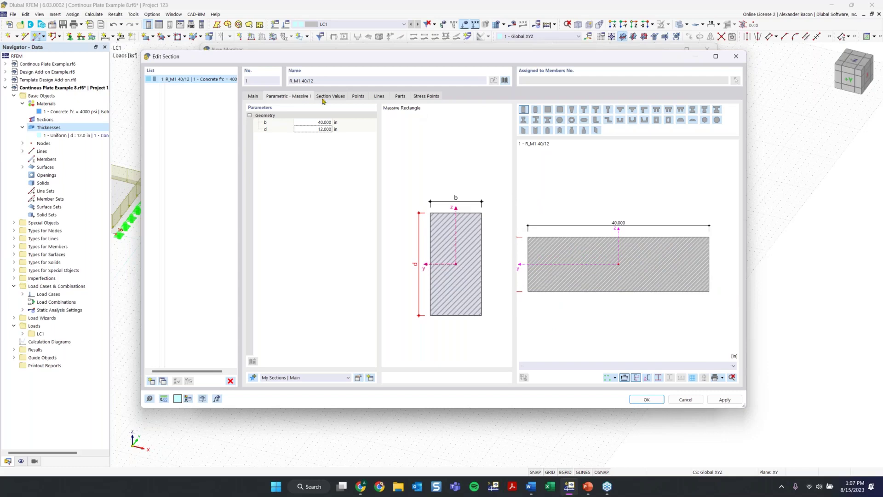
left_click(258, 97)
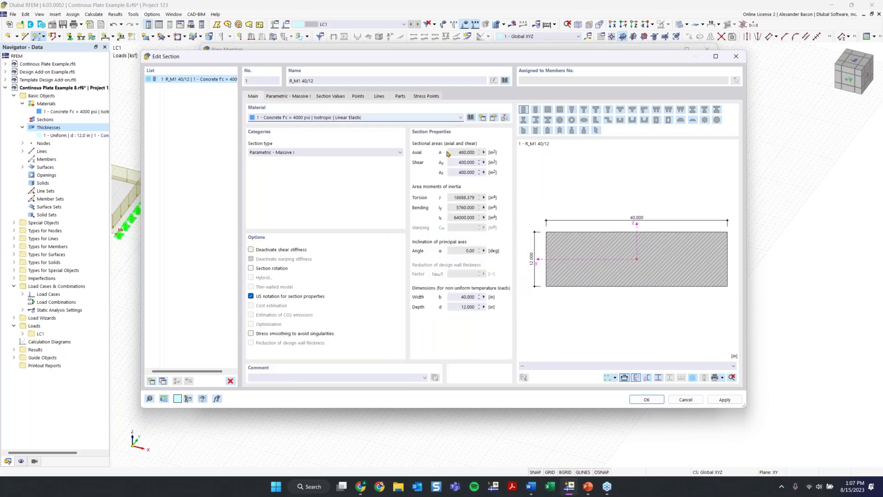
left_click(640, 399)
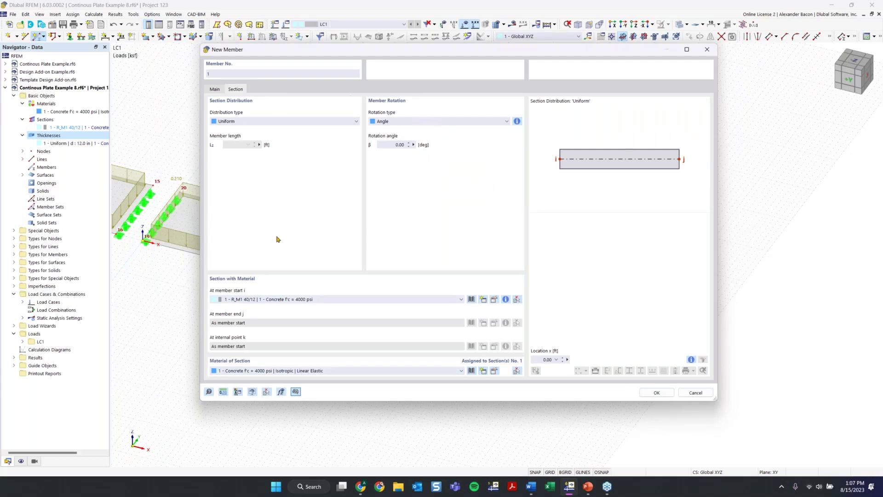
Assign section R_M1 40/12 at the member start with Concrete f'c = 4000 psi as its material
left_click(311, 371)
left_click(311, 371)
left_click(304, 300)
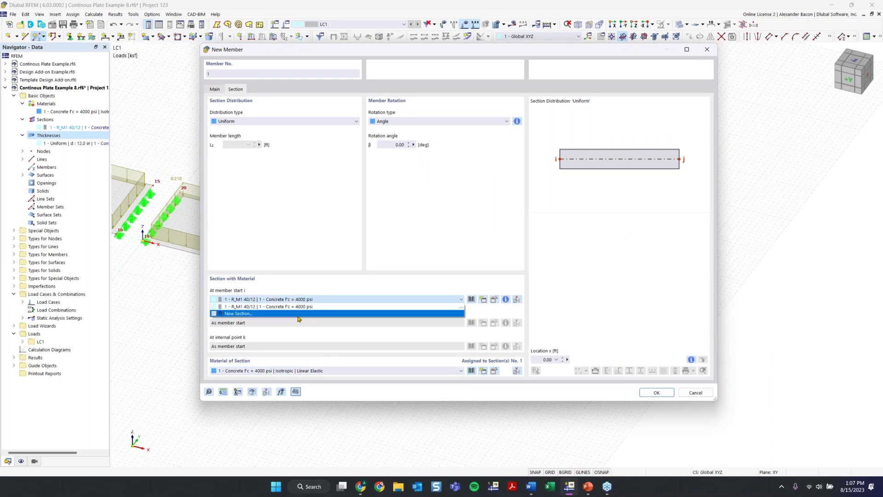
left_click(301, 306)
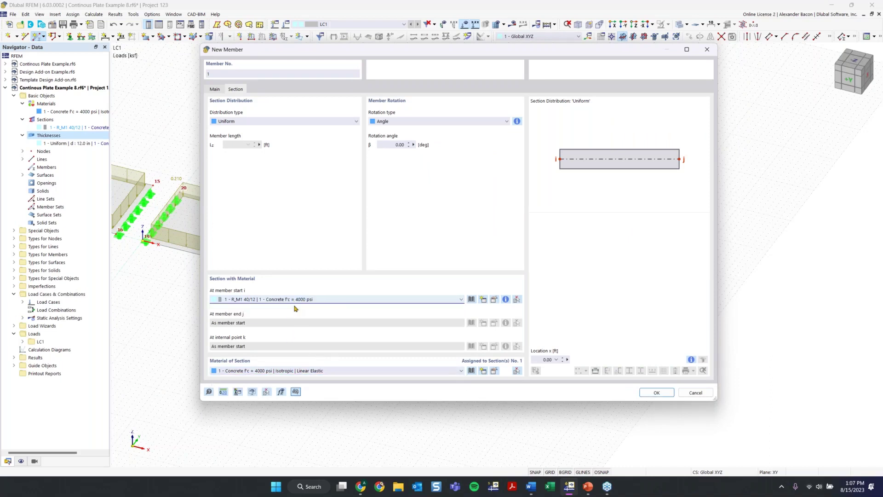
left_click(297, 371)
left_click(295, 372)
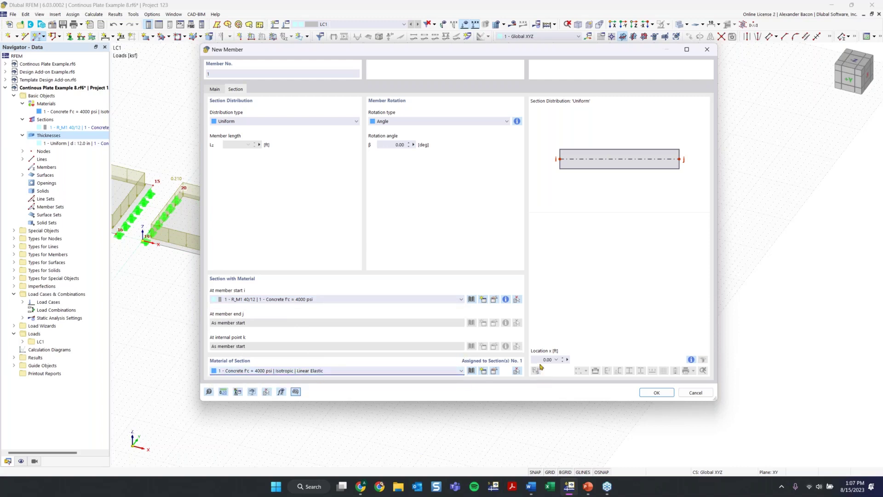
Accept the member definition and place the beam's first node just beyond the edge between nodes 21 and 22 of the last plate
left_click(656, 393)
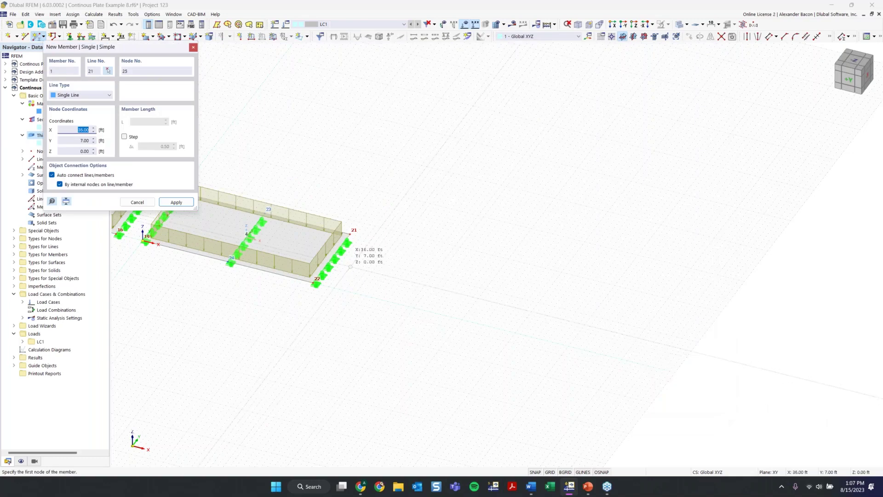
scroll(362, 273, "up", 2)
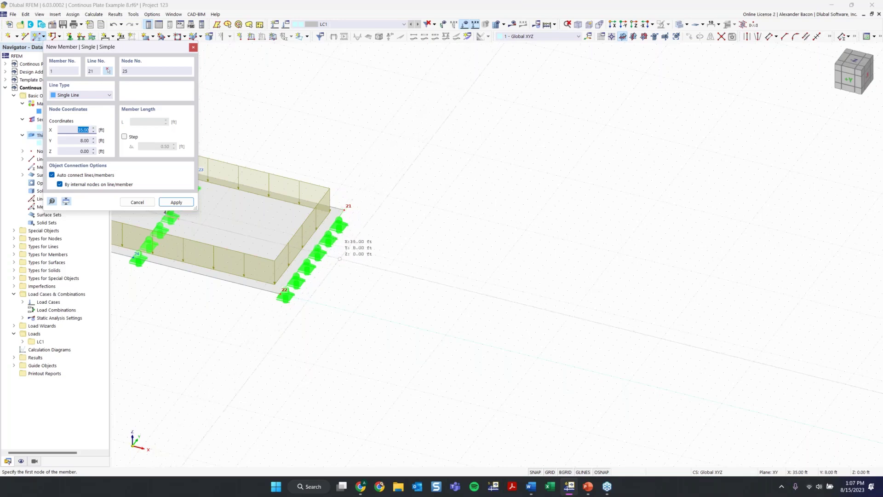
left_click(358, 264)
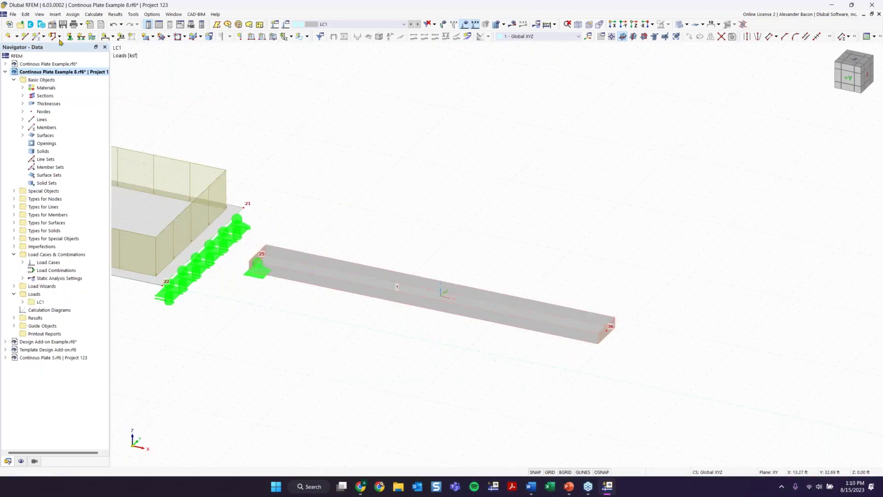
Bring up the member editing commands for the beam between nodes 25 and 26
left_click(9, 36)
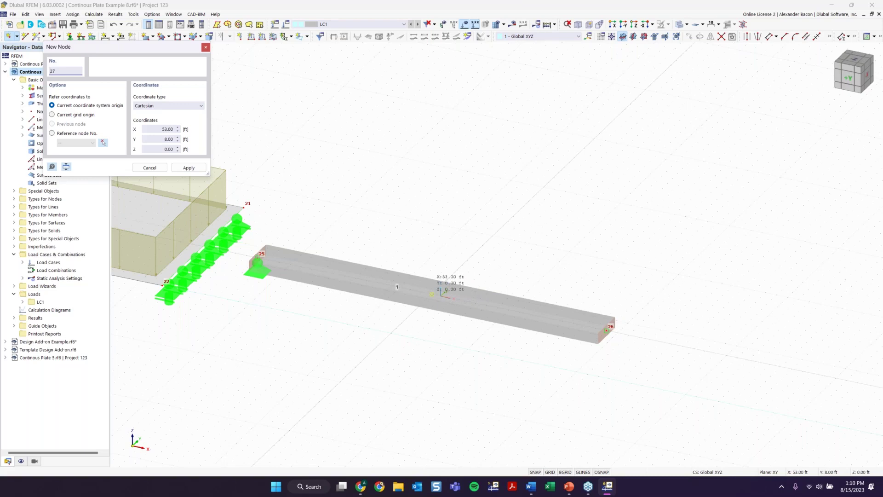
key("Escape")
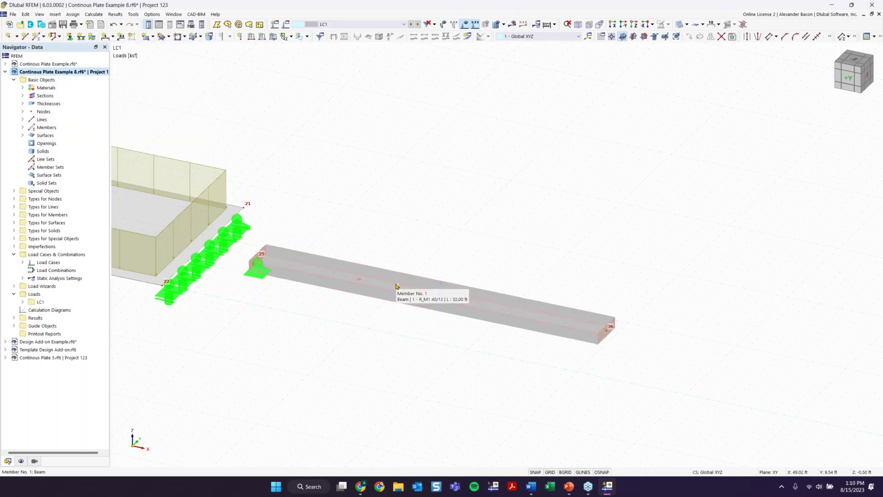
right_click(397, 285)
mouse_move(440, 313)
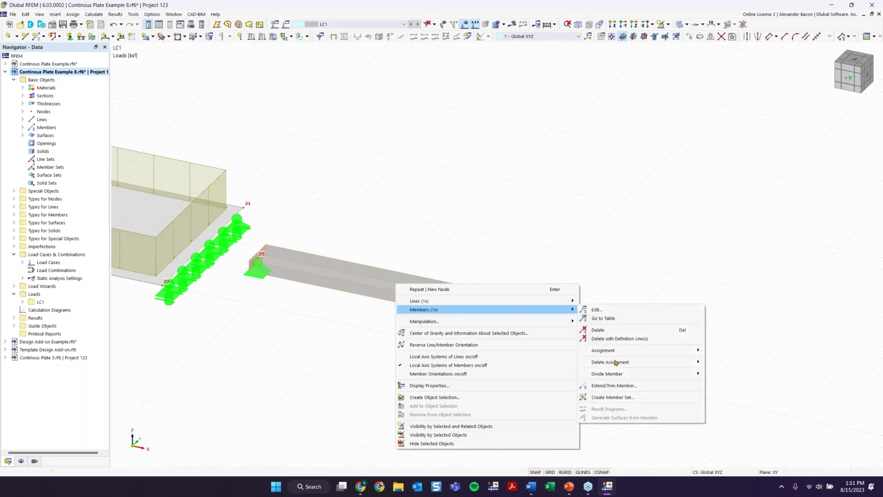
Add one intermediate node at midspan of the beam as an on-member node, without dividing the member
mouse_move(613, 374)
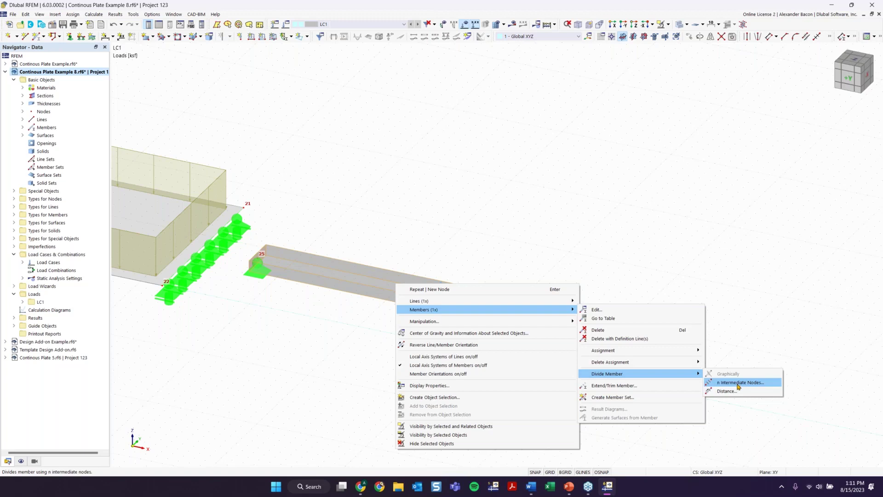
left_click(738, 384)
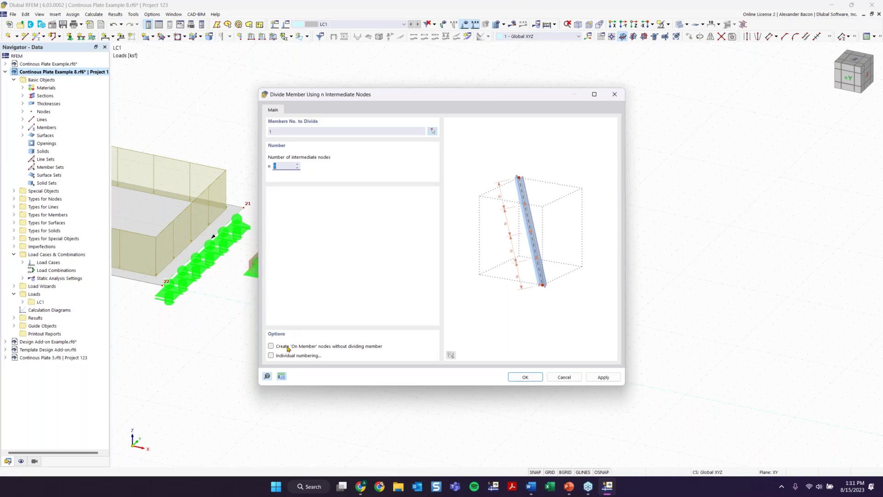
left_click(361, 348)
left_click(525, 377)
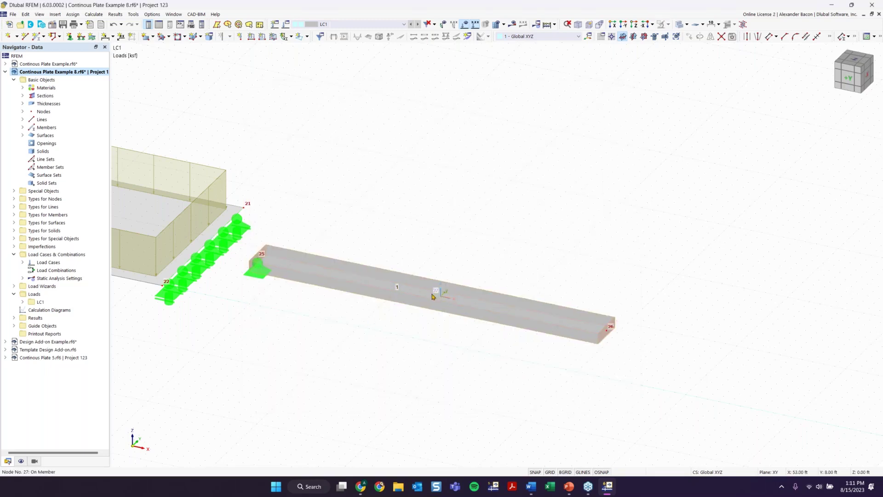
mouse_move(432, 296)
scroll(436, 294, "up", 3)
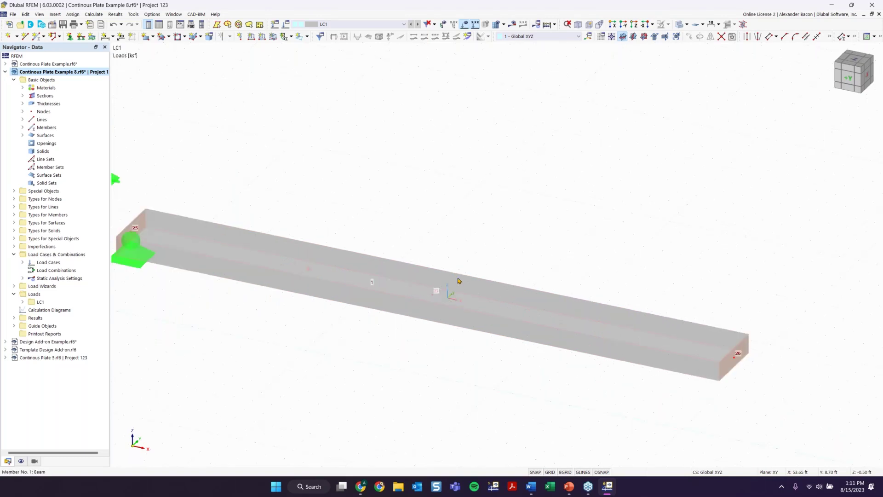
Check the new midspan node's type, coordinates and position on the member with the model in wireframe display
left_click(680, 24)
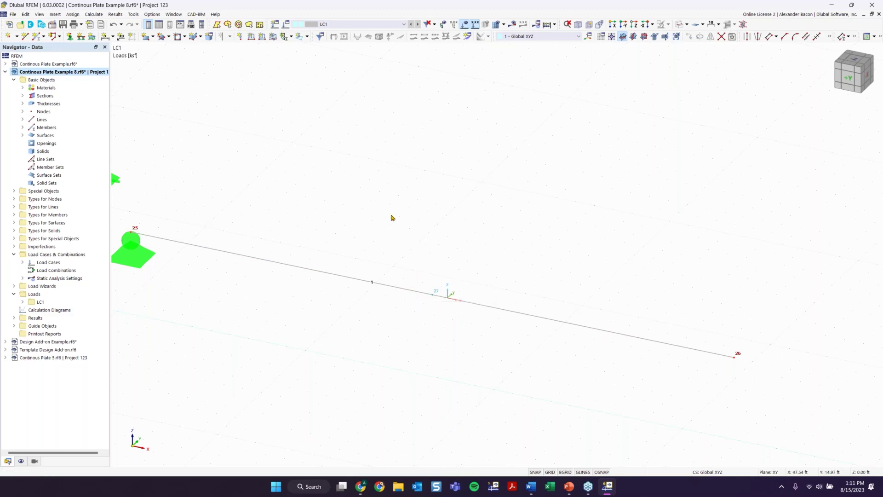
double_click(433, 297)
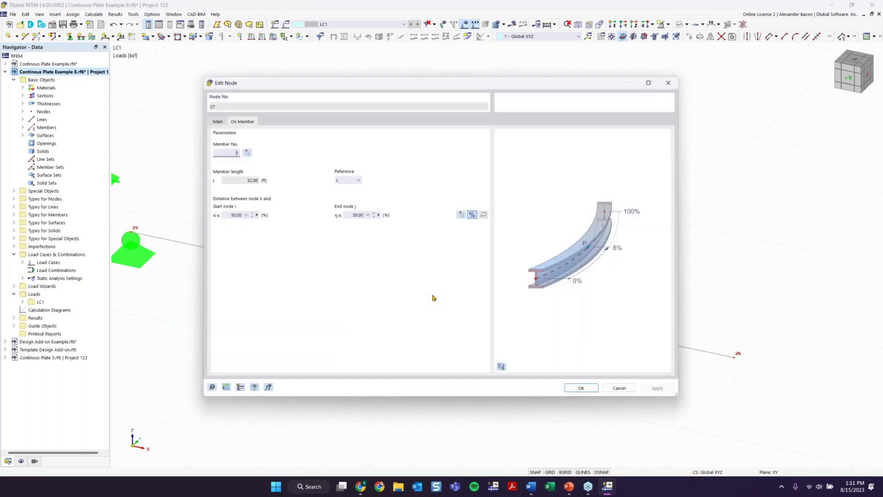
left_click(213, 118)
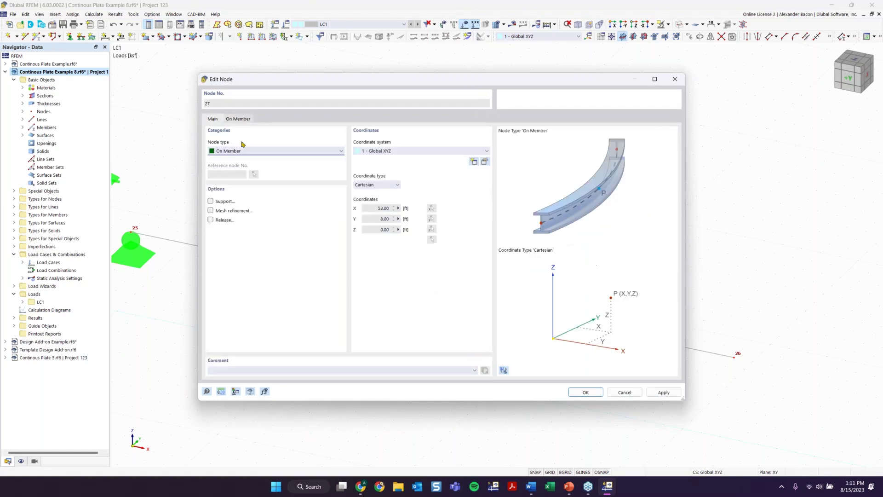
left_click(238, 154)
left_click(238, 155)
left_click(585, 392)
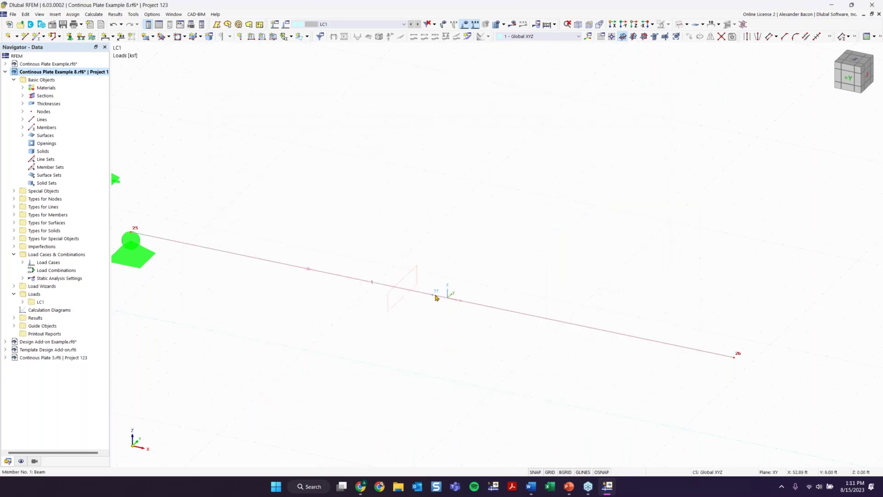
scroll(435, 297, "down", 3)
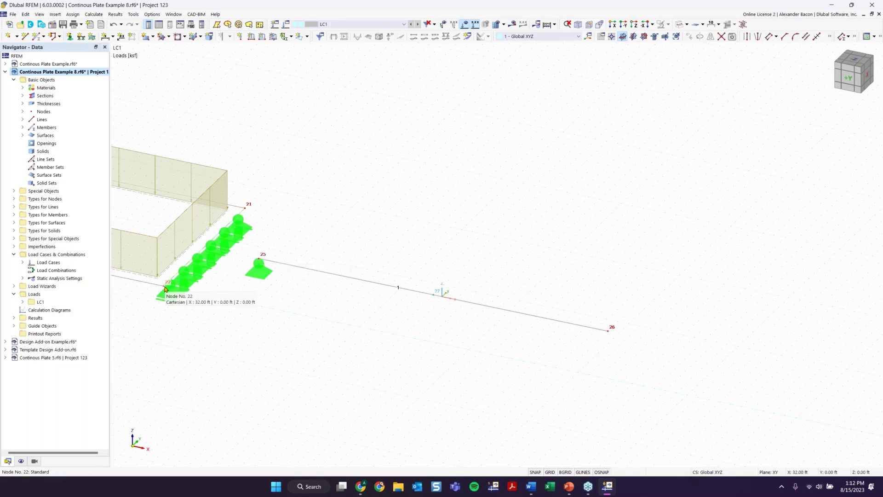
Review the node type and support assignment of the beam's start node 25, and restore the solid model display
double_click(260, 261)
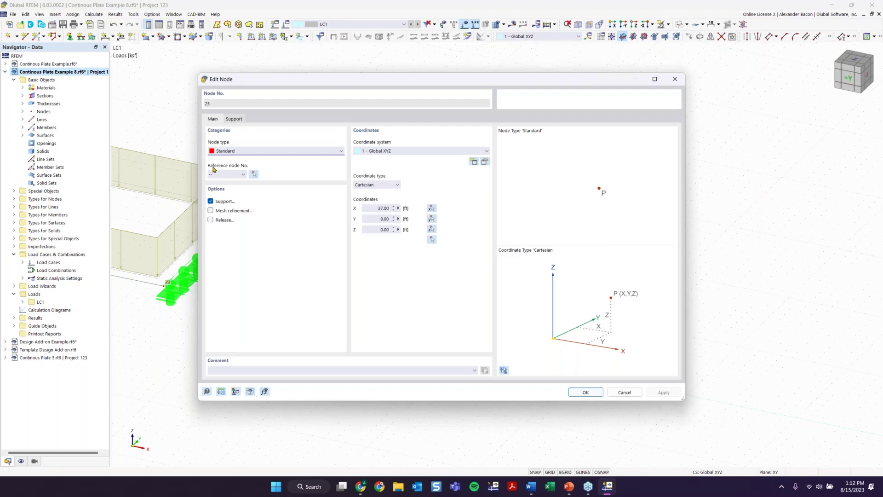
left_click(236, 119)
left_click(213, 119)
left_click(675, 78)
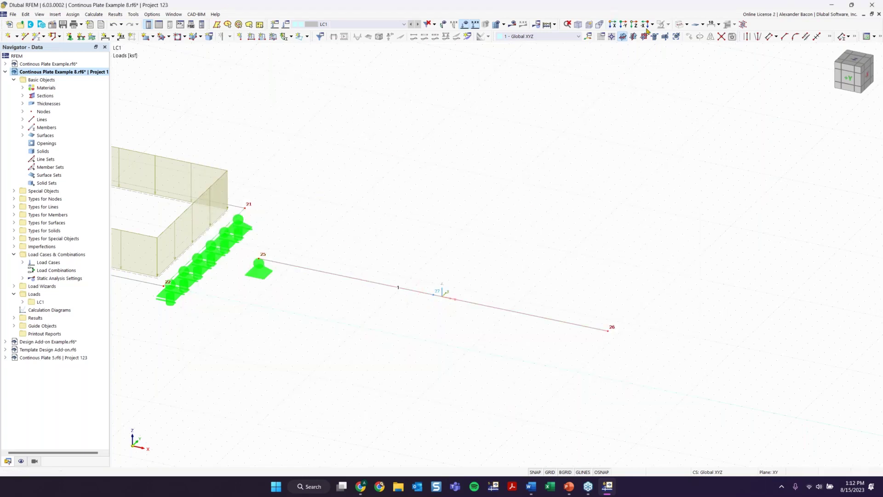
left_click(681, 25)
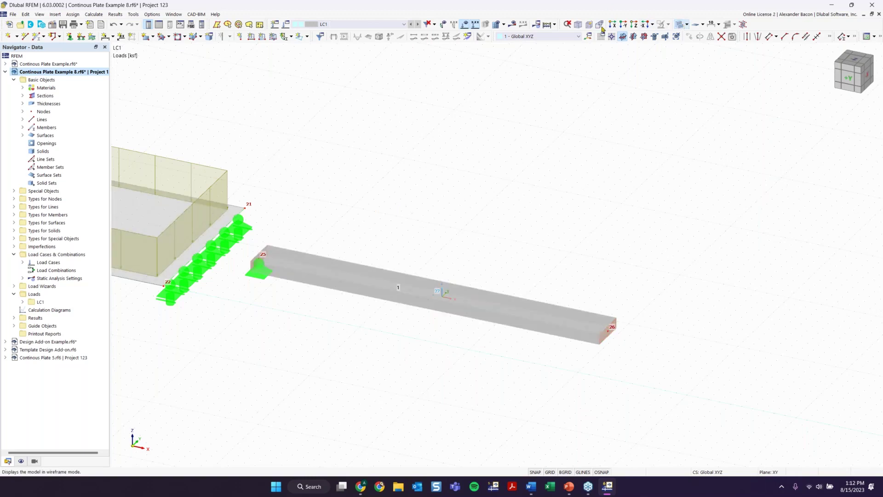
Create a new nodal support with translation uX released and uY, uZ and φZ kept fixed
left_click(70, 37)
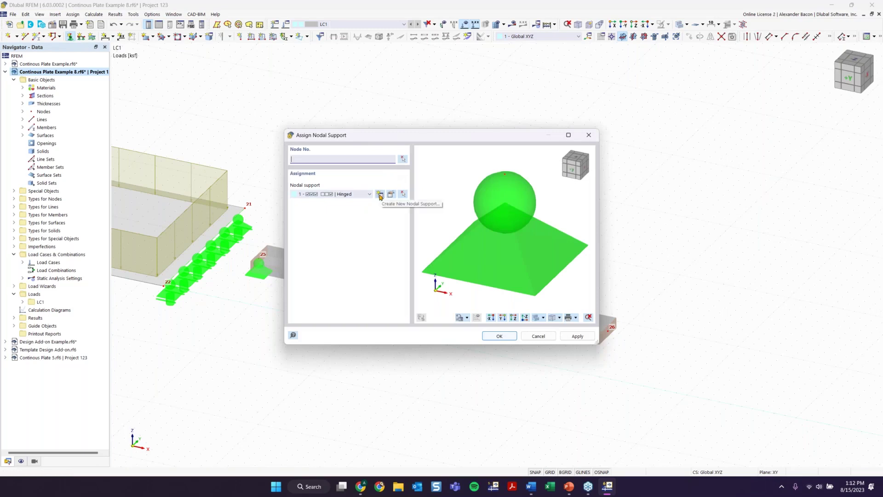
left_click(380, 195)
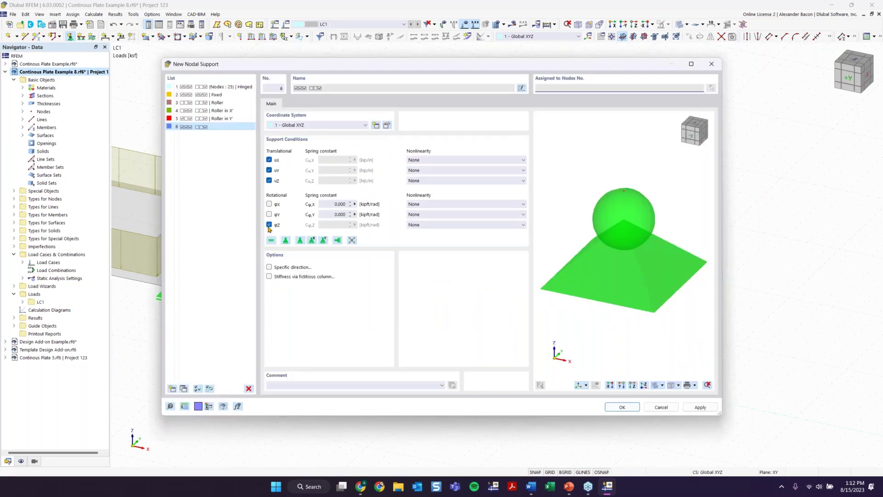
left_click(269, 160)
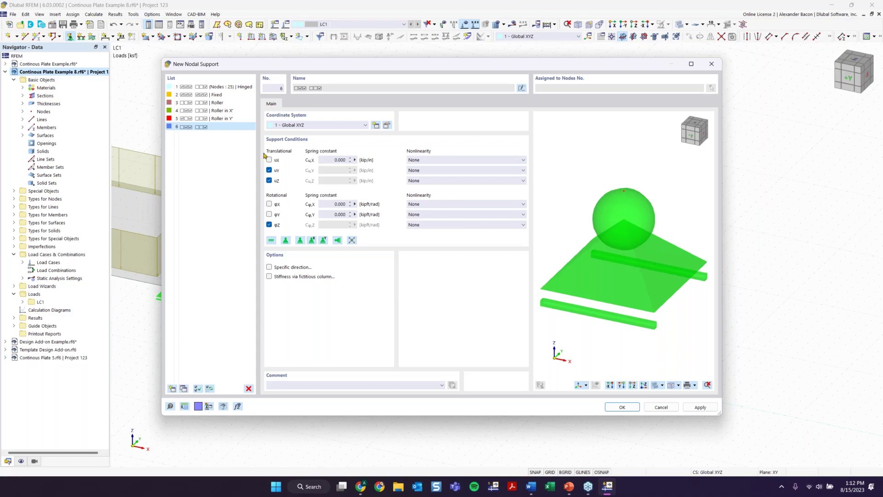
left_click(616, 408)
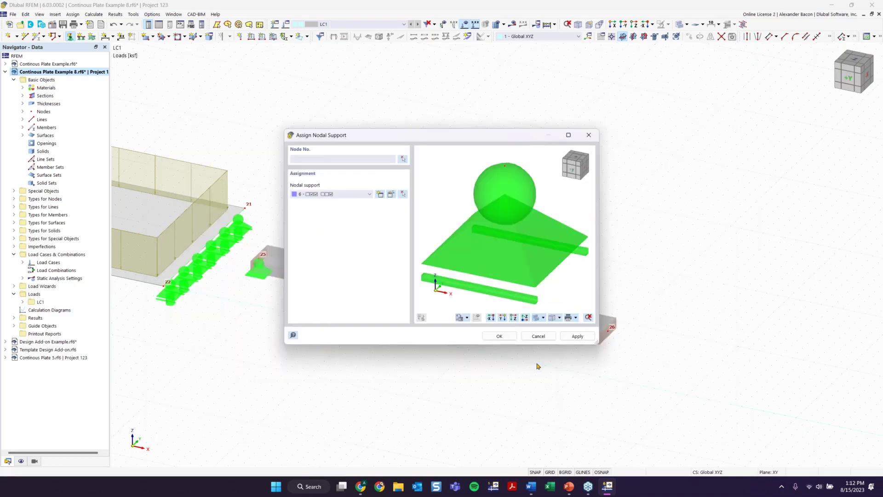
Assign the new nodal support to the beam's midspan node 27 and end node 26
left_click(495, 340)
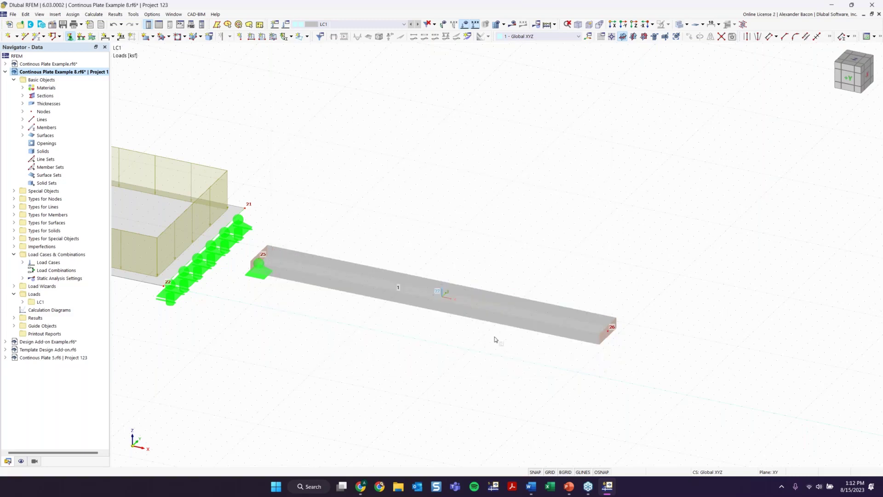
left_click(441, 296)
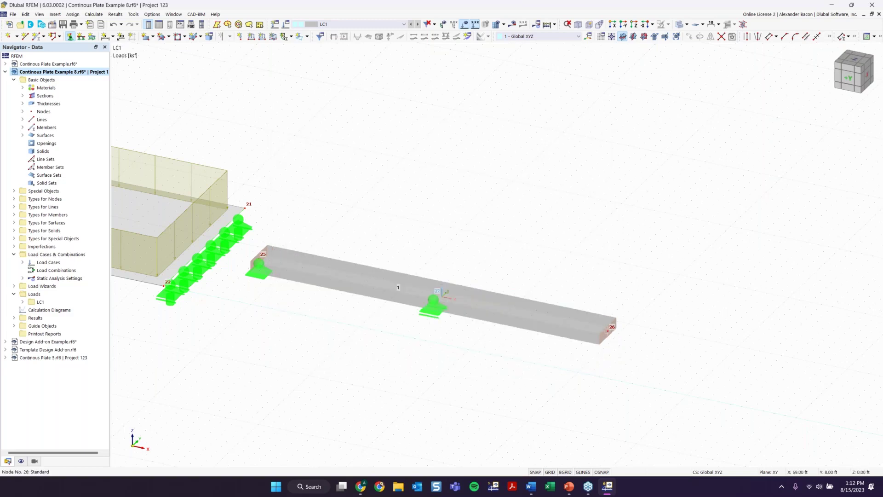
left_click(608, 331)
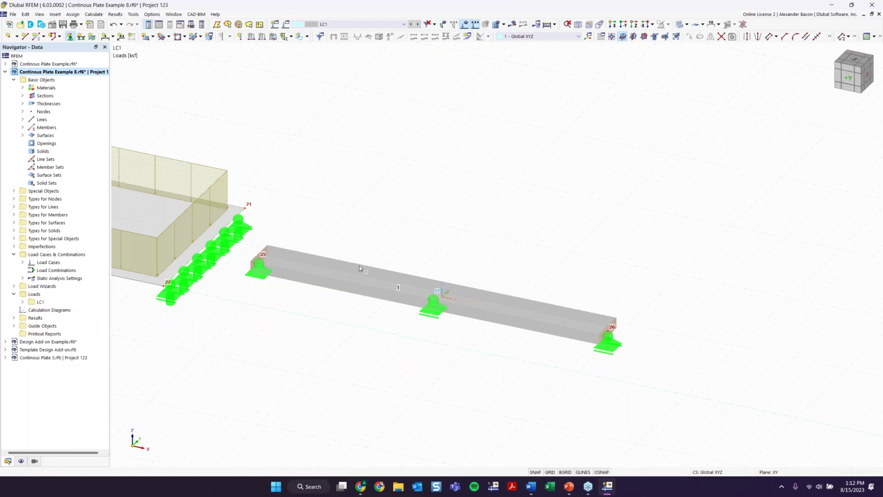
key("Escape")
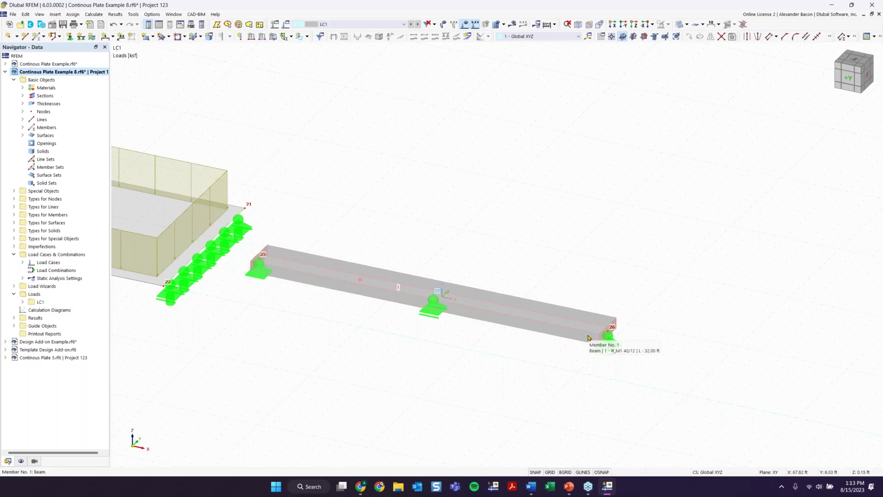
Examine the beam and its three supports in the +Y front view and in an oblique 3D view
scroll(478, 330, "up", 2)
middle_click_drag(477, 329, 452, 343, "ctrl")
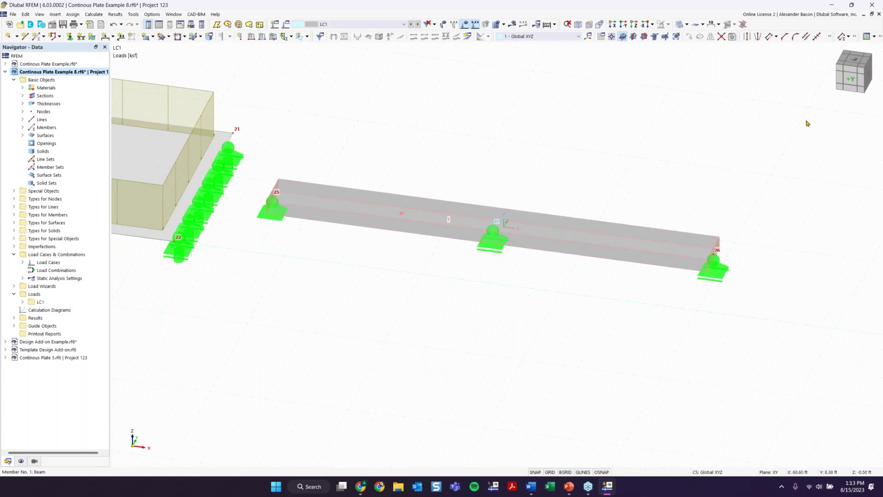
left_click(850, 79)
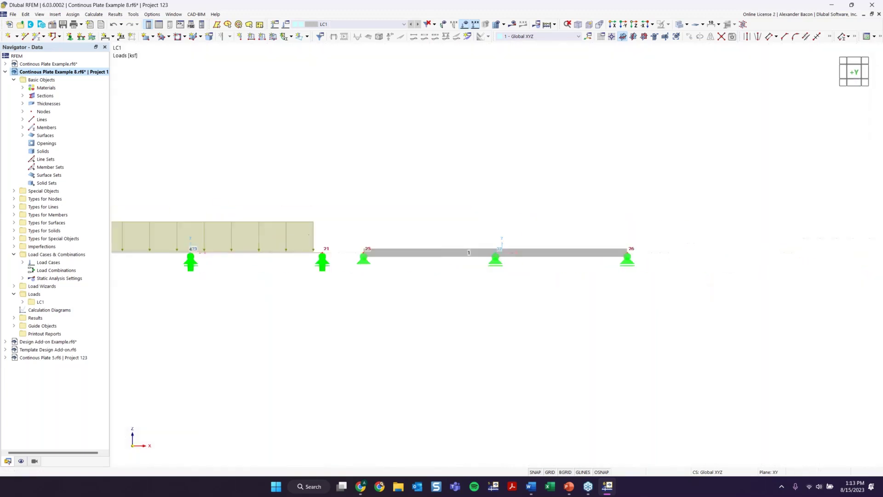
scroll(640, 285, "up", 2)
middle_click_drag(641, 288, 641, 321)
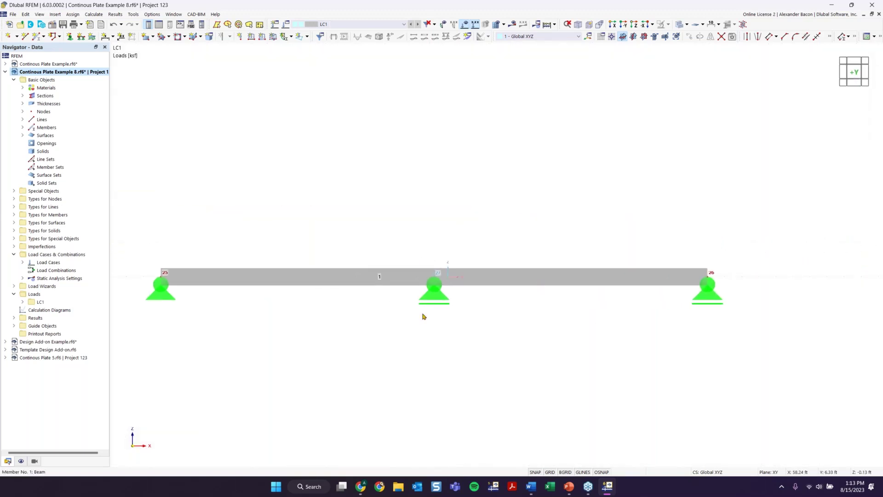
middle_click_drag(516, 207, 505, 353, "ctrl")
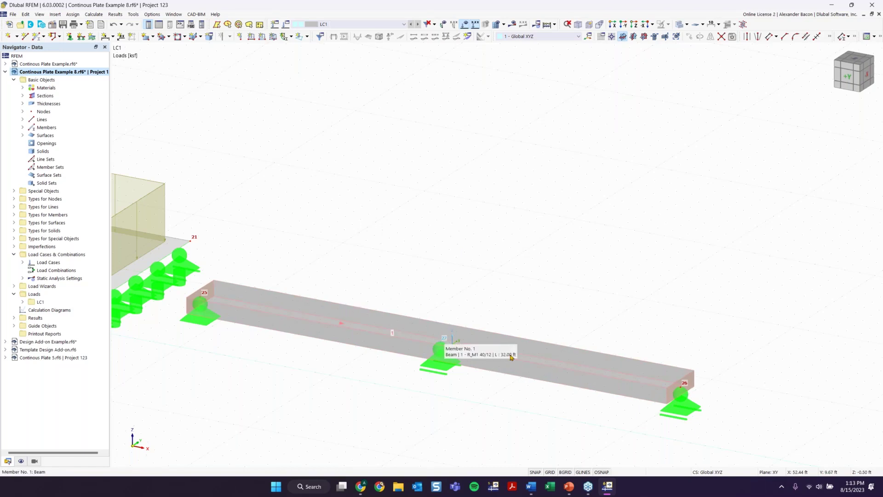
left_click(442, 365)
key("Escape")
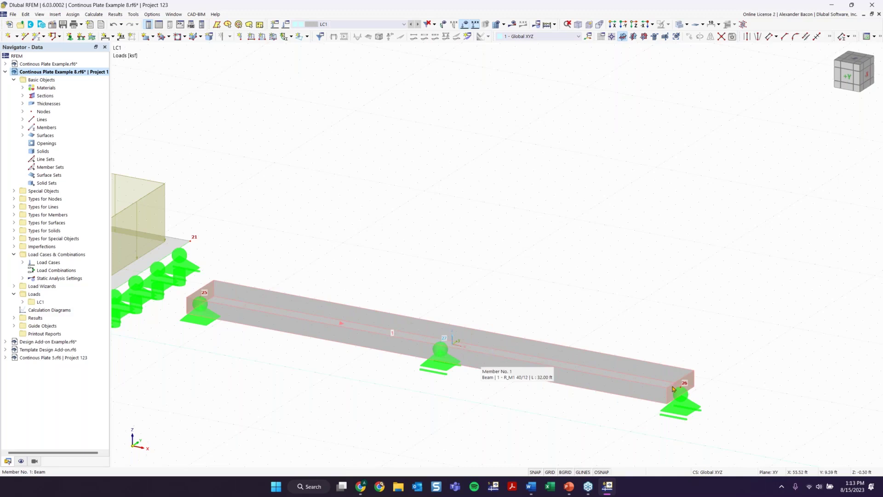
Edit the hinged support at the beam's start node 25 to also fix rotation φX
double_click(200, 321)
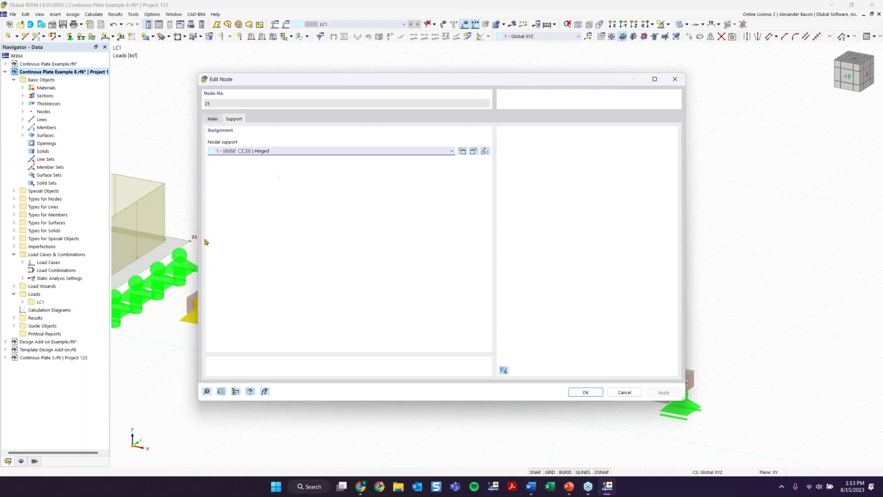
left_click(475, 151)
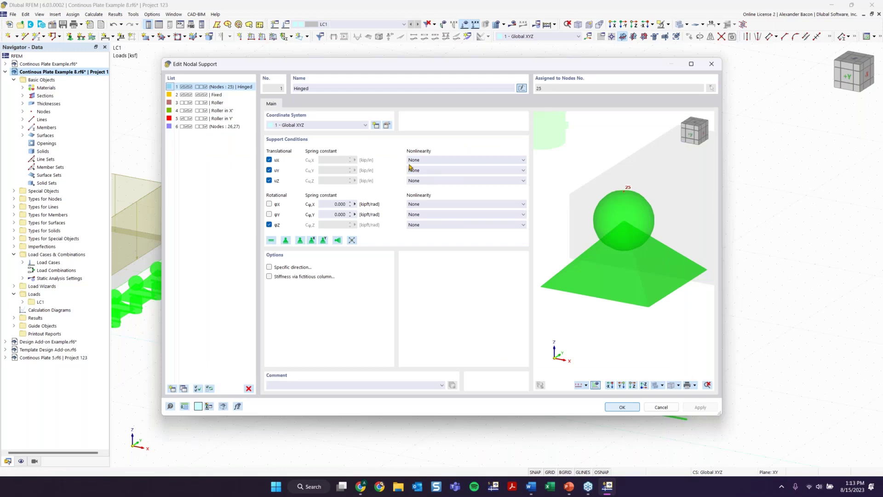
left_click(269, 204)
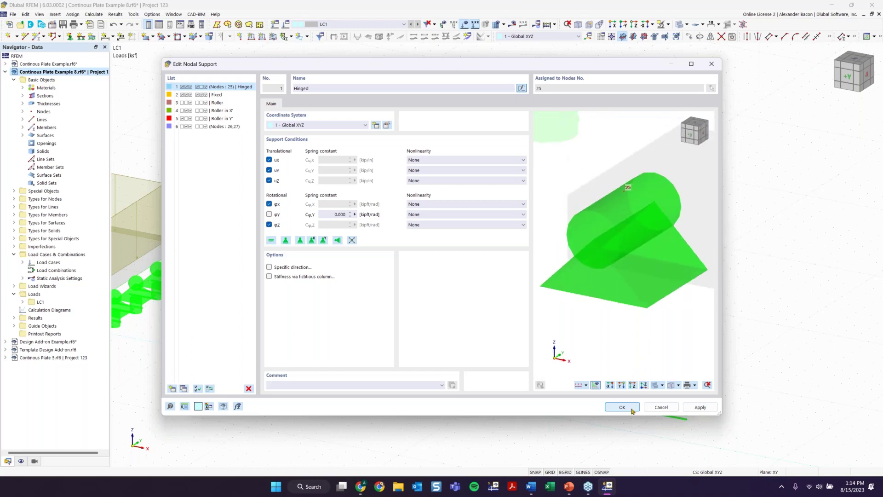
key("Return")
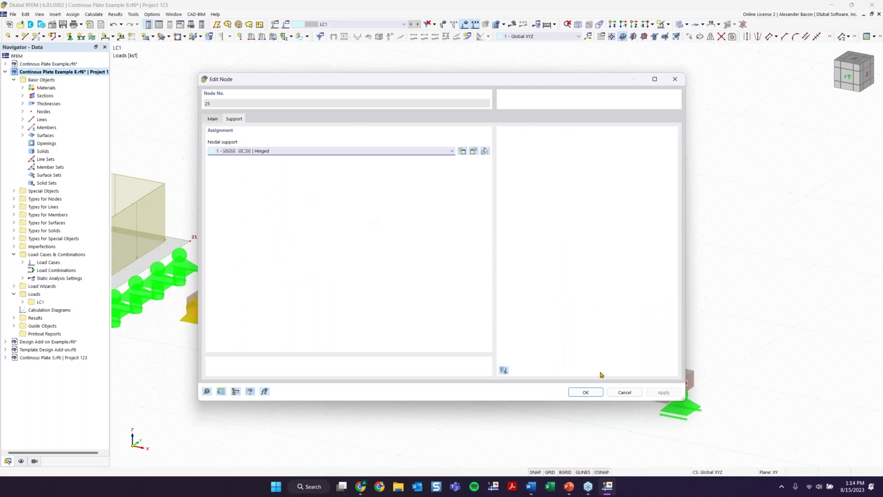
left_click(585, 391)
left_click(200, 331)
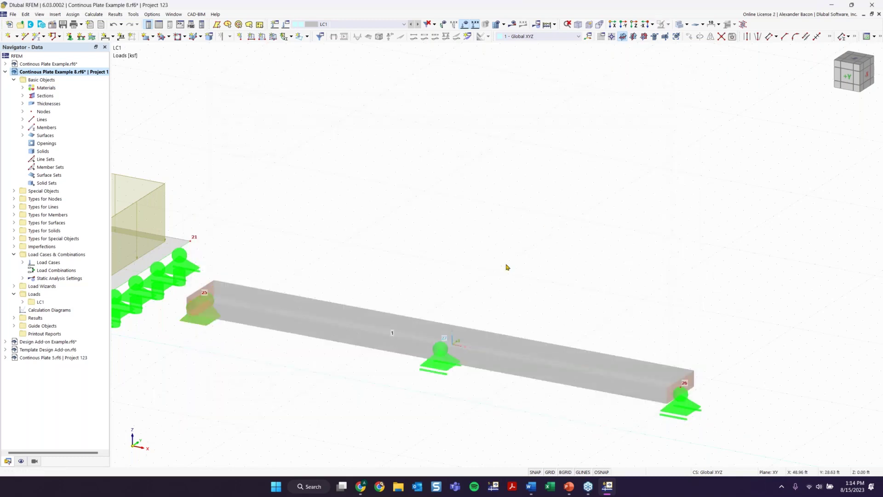
Examine the supported beam beside the loaded continuous plates, from the overall model down to the beam itself
scroll(494, 297, "down", 2)
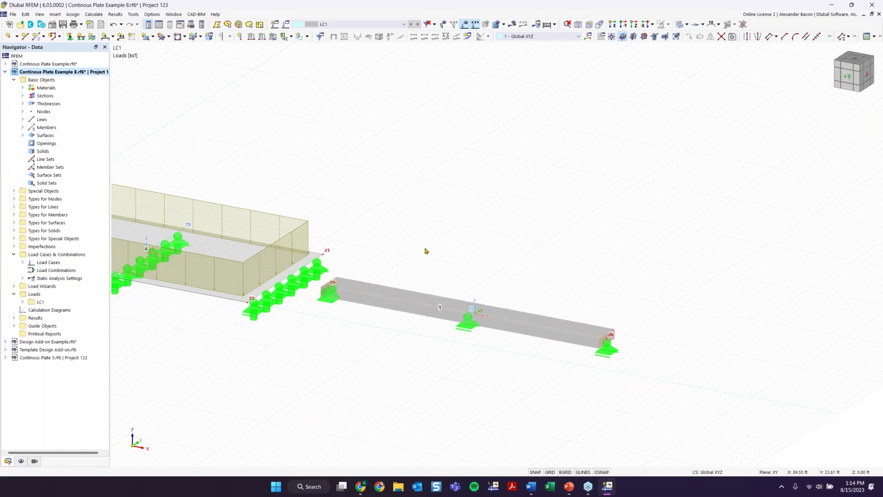
scroll(473, 265, "down", 4)
middle_click_drag(368, 182, 515, 225)
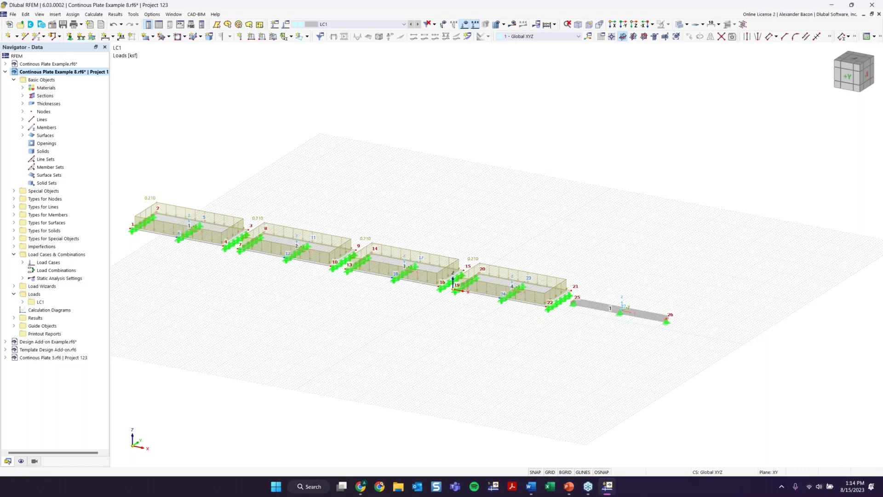
middle_click_drag(296, 169, 477, 208)
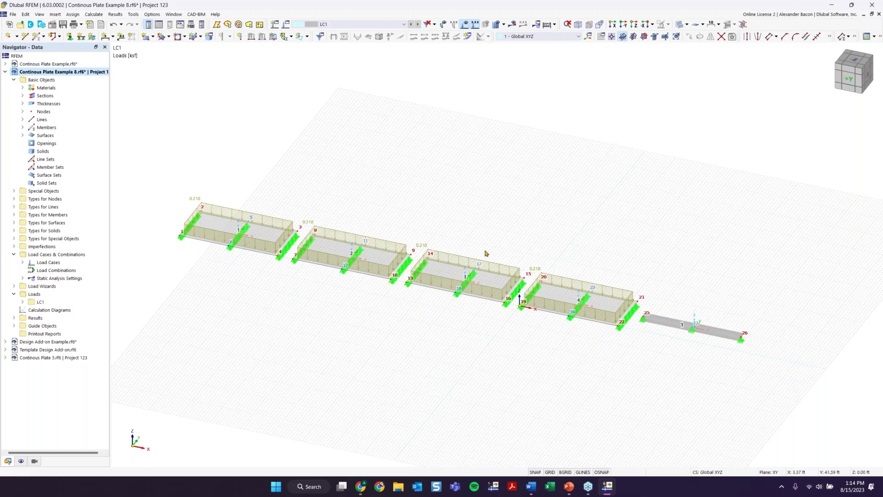
middle_click_drag(485, 253, 497, 331, "ctrl")
scroll(477, 308, "up", 3)
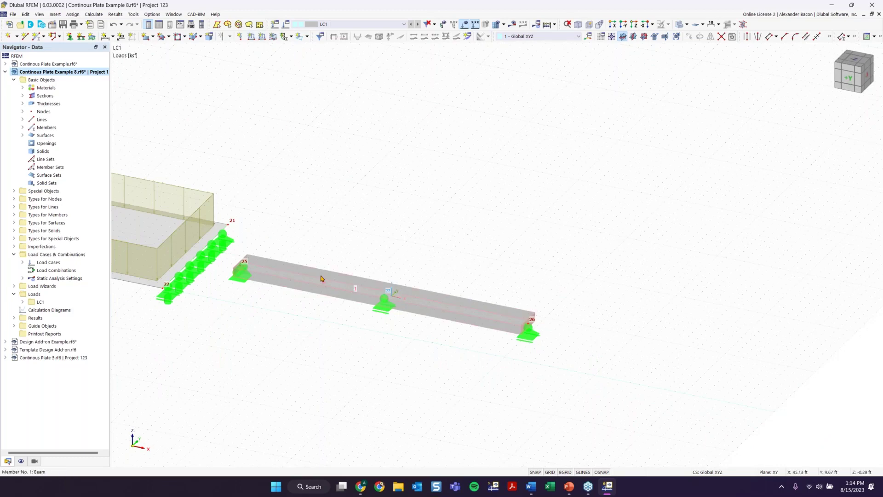
left_click(250, 37)
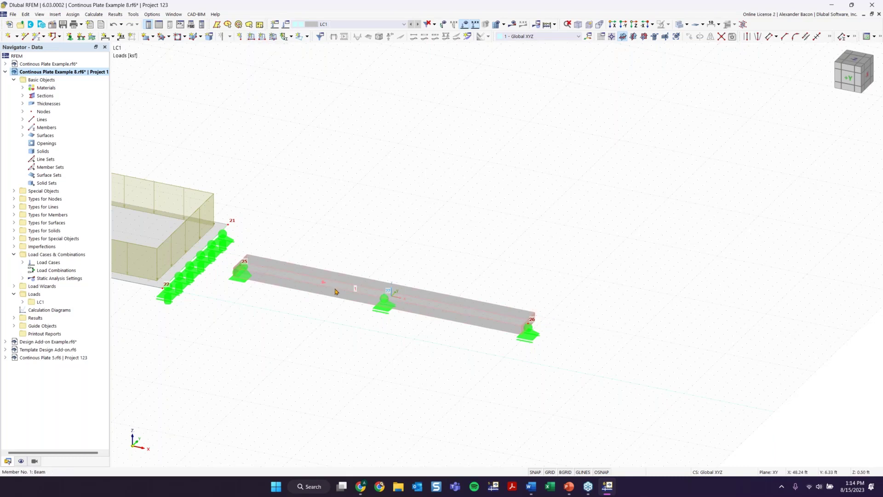
scroll(237, 183, "up", 8)
scroll(340, 260, "down", 7)
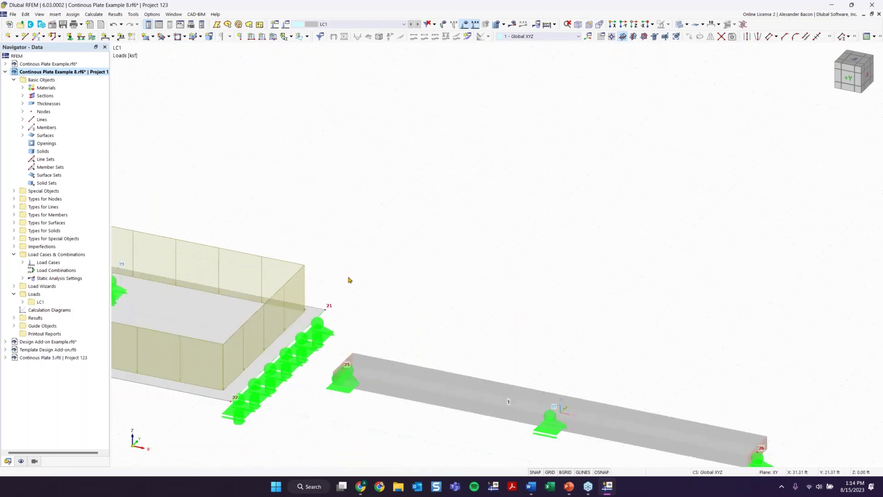
middle_click_drag(377, 273, 535, 201)
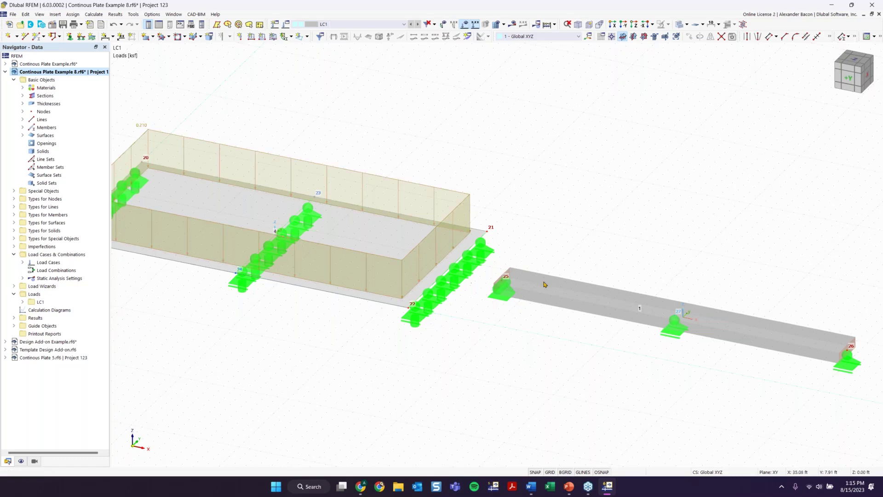
scroll(545, 284, "down", 1)
middle_click_drag(544, 284, 363, 274)
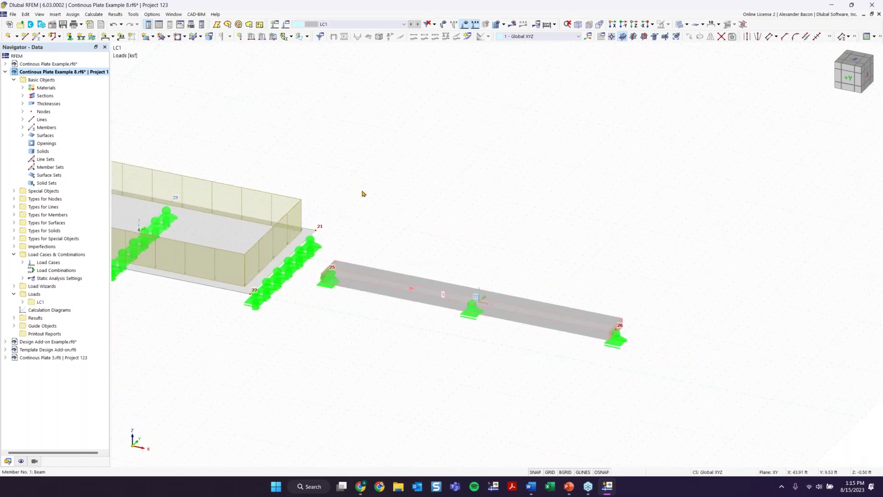
Apply a uniform force member load of -0.210 kip/ft in global direction ZL to beam member 1 in LC1
left_click(262, 37)
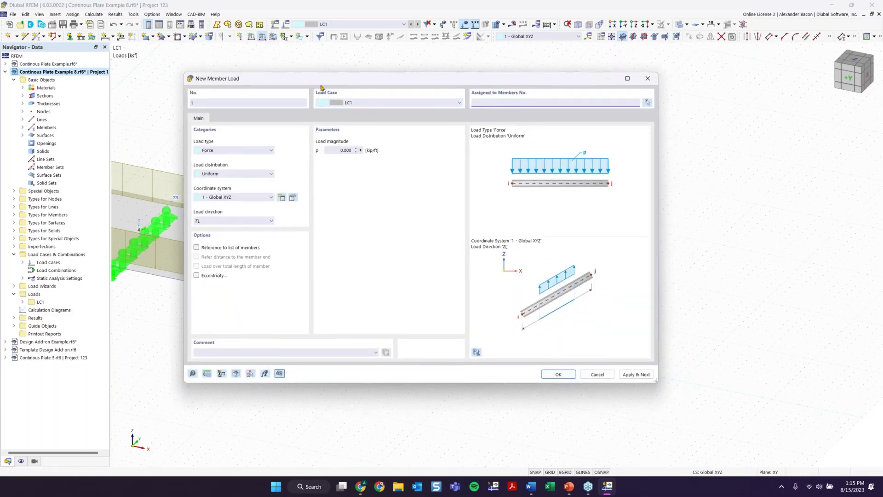
left_click_drag(323, 87, 339, 88)
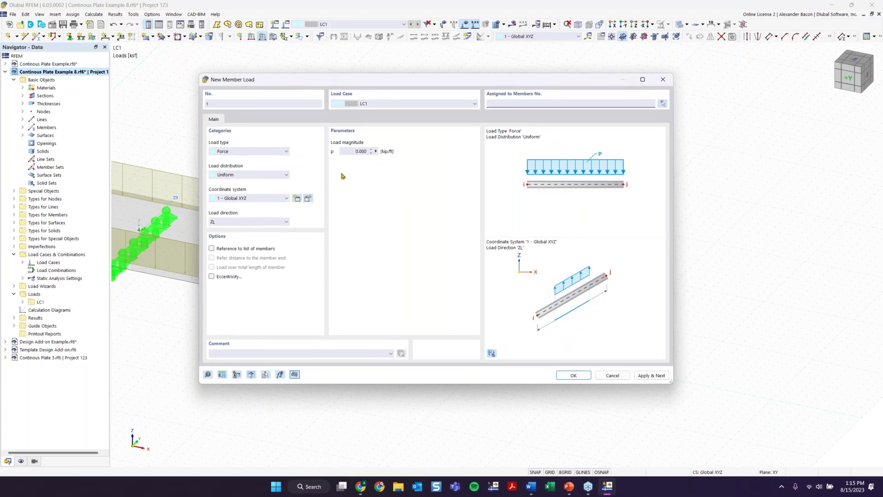
left_click(259, 155)
left_click(258, 155)
left_click(238, 175)
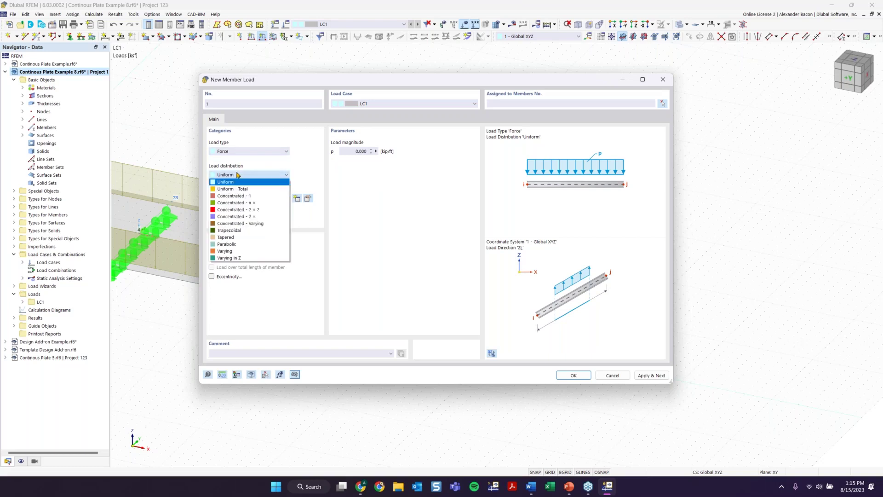
left_click(238, 175)
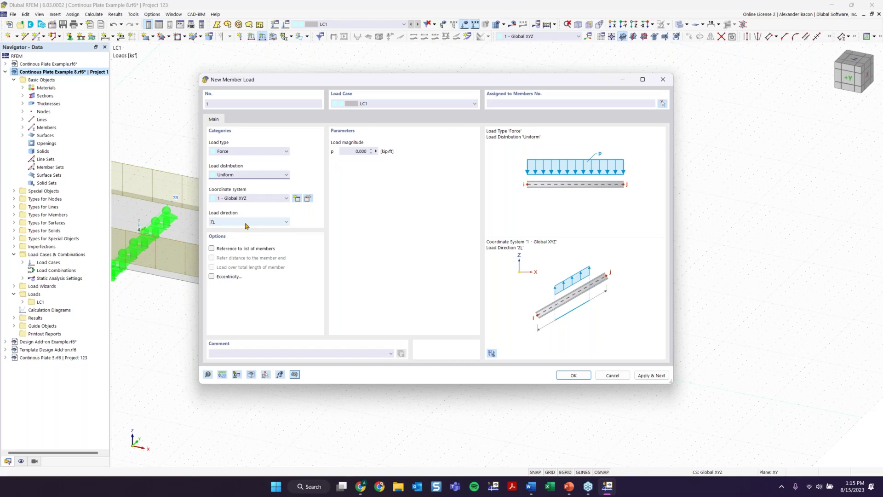
left_click(357, 152)
key("BackSpace")
left_click(578, 379)
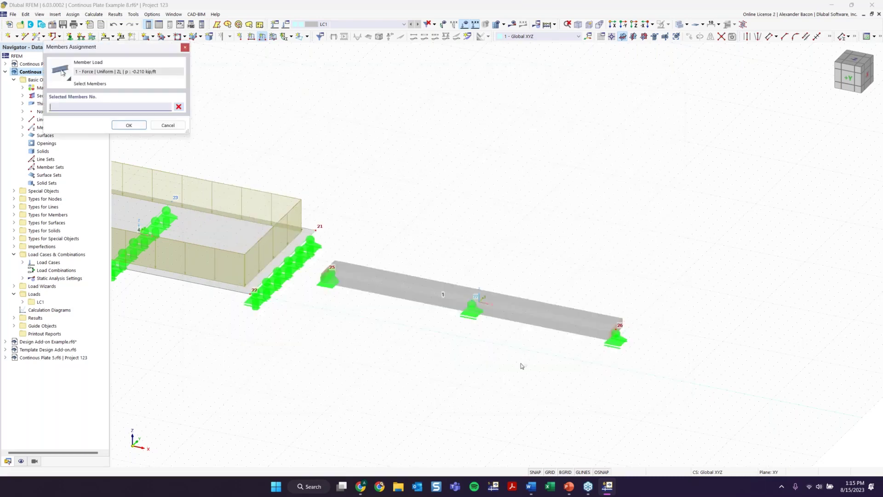
left_click(407, 292)
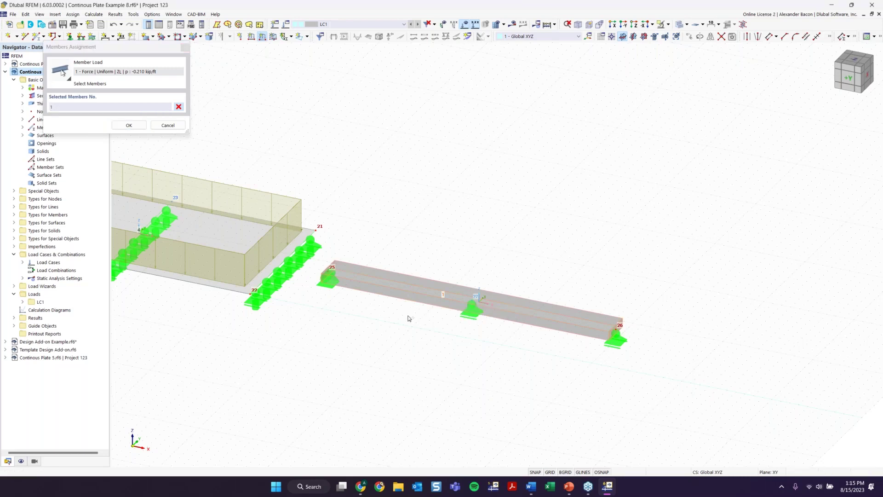
left_click(129, 126)
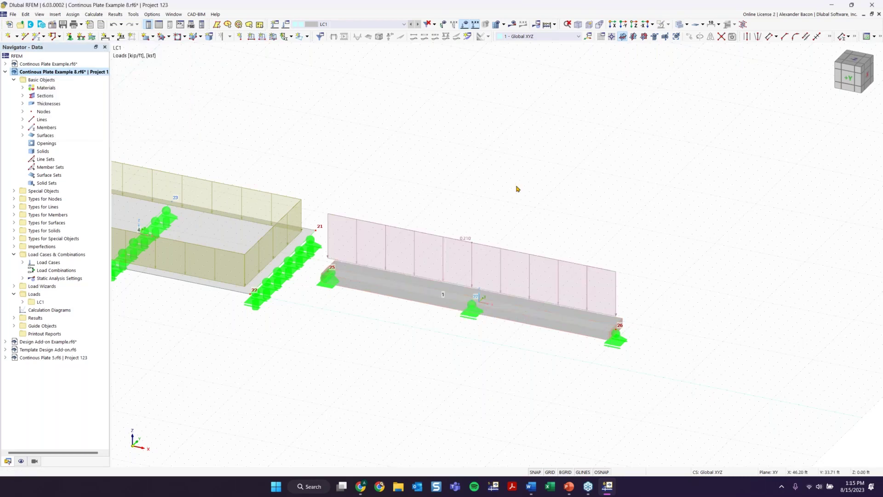
Examine the beam's member load up close and together with the four loaded plates from oblique views
scroll(518, 252, "down", 1)
scroll(510, 245, "up", 2)
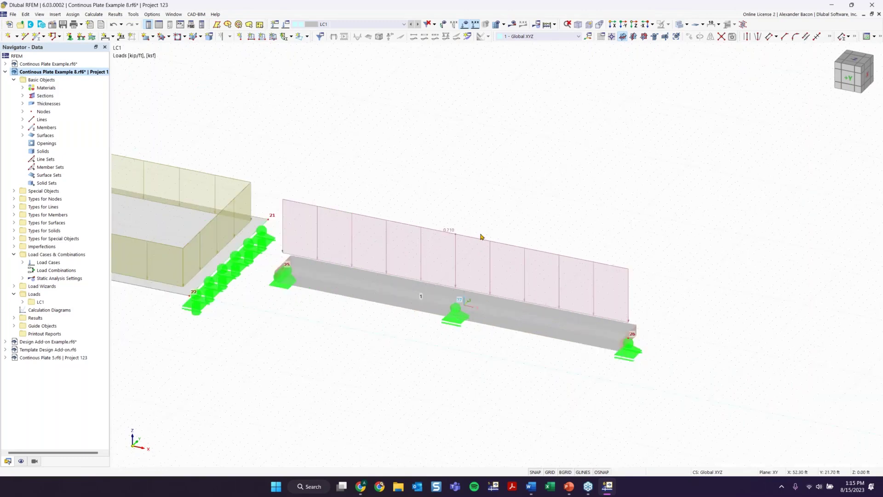
scroll(563, 203, "down", 1)
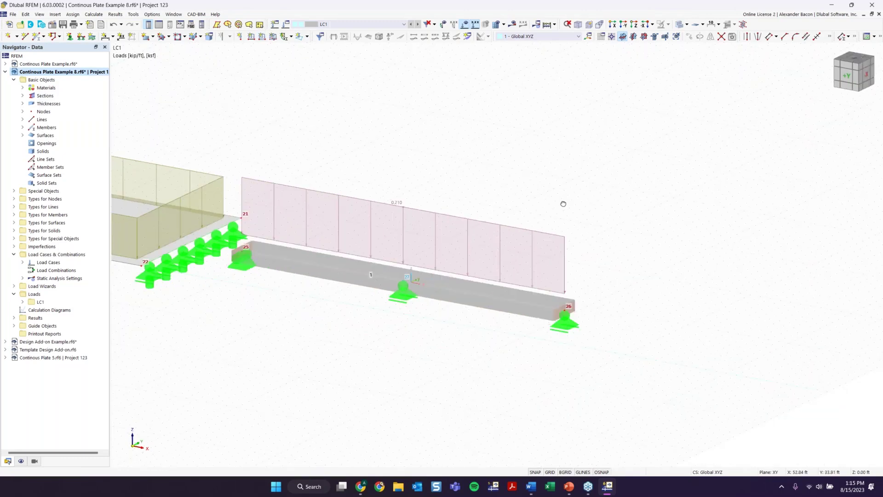
left_click(409, 211)
scroll(503, 302, "down", 5)
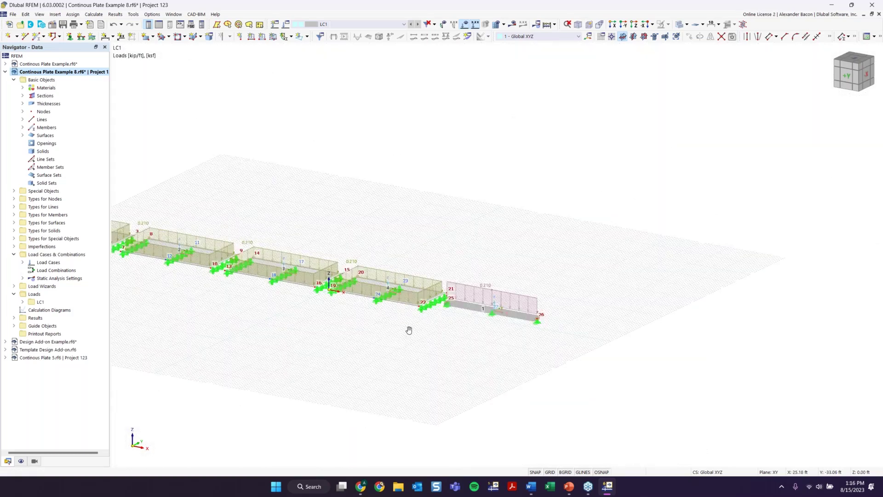
middle_click_drag(460, 304, 363, 323, "ctrl")
scroll(520, 382, "up", 1)
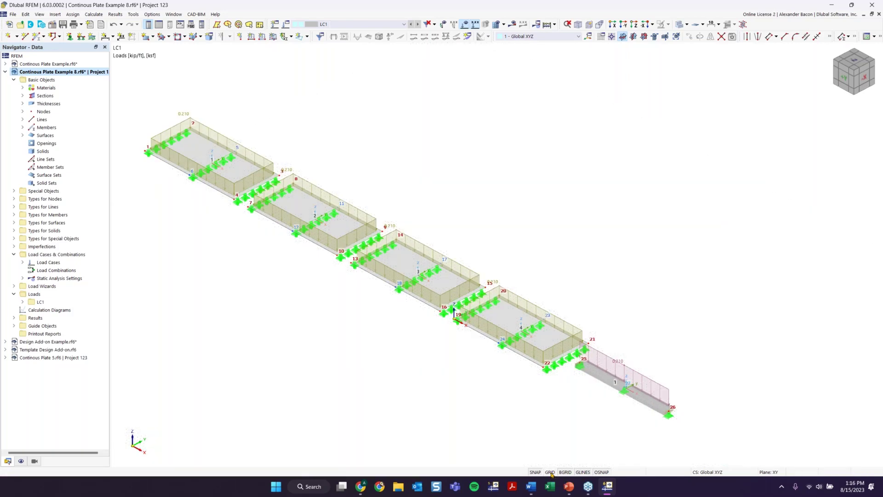
mouse_move(441, 317)
middle_mouse_down("ctrl")
mouse_move(419, 317)
mouse_move(426, 330)
mouse_move(442, 295)
middle_mouse_up("ctrl")
scroll(426, 330, "down", 3)
scroll(426, 329, "up", 1)
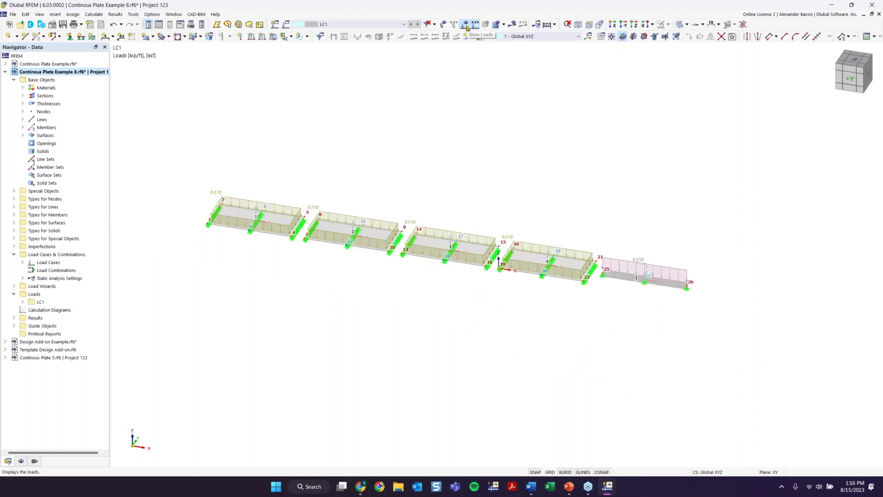
Hide the loads and display the finite element mesh on the four plates
left_click(466, 25)
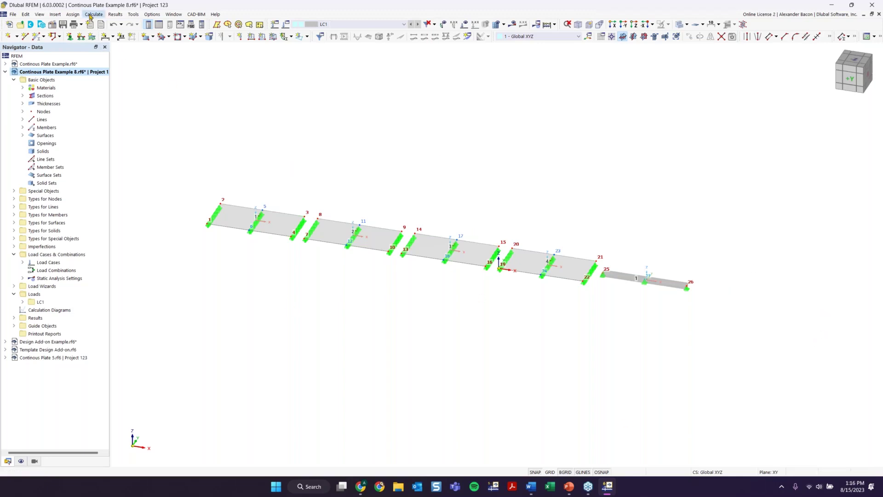
left_click(497, 25)
left_click(477, 279)
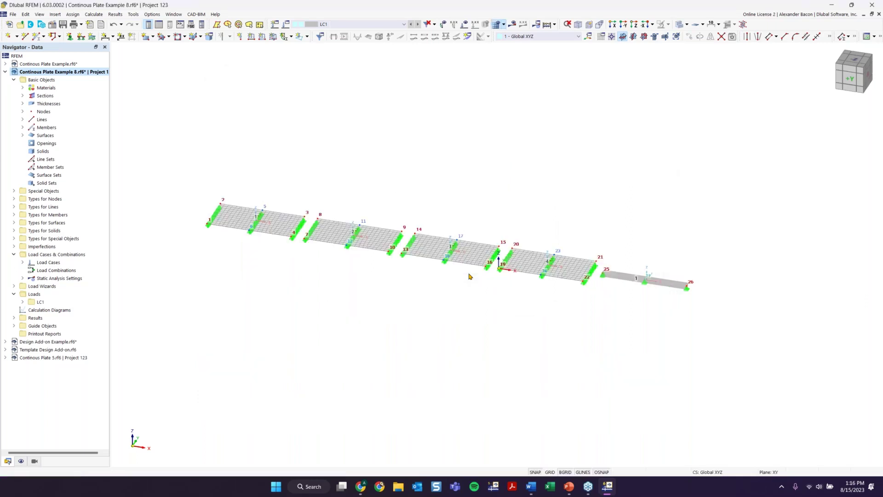
scroll(423, 259, "up", 2)
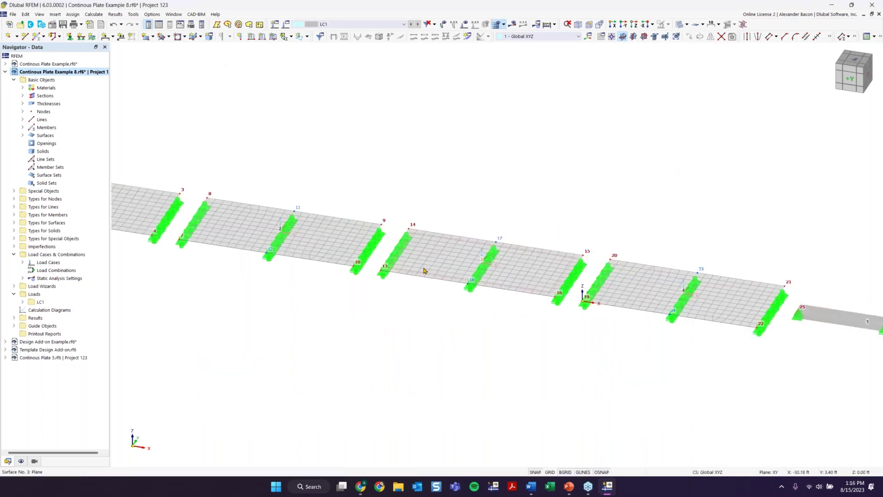
scroll(425, 266, "down", 3)
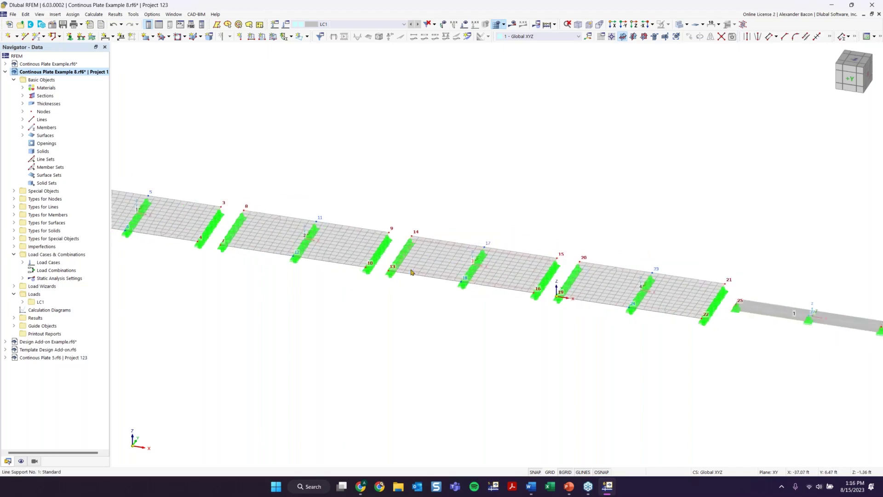
scroll(424, 266, "up", 2)
scroll(410, 248, "down", 2)
scroll(300, 240, "up", 1)
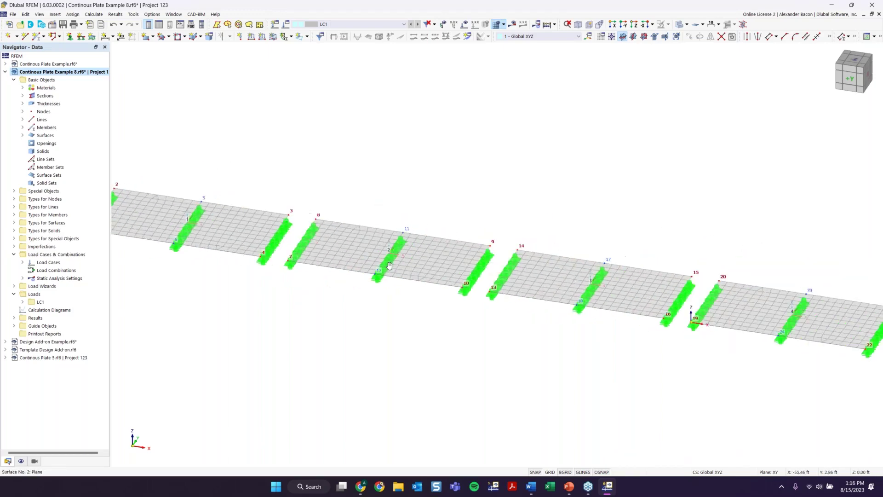
scroll(284, 244, "down", 2)
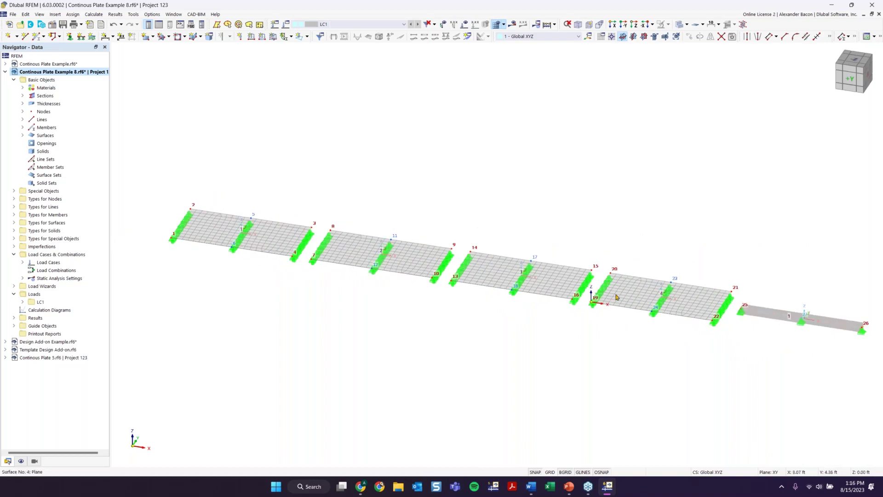
Check the global target length of finite elements in the mesh settings and leave them without changes
left_click(504, 25)
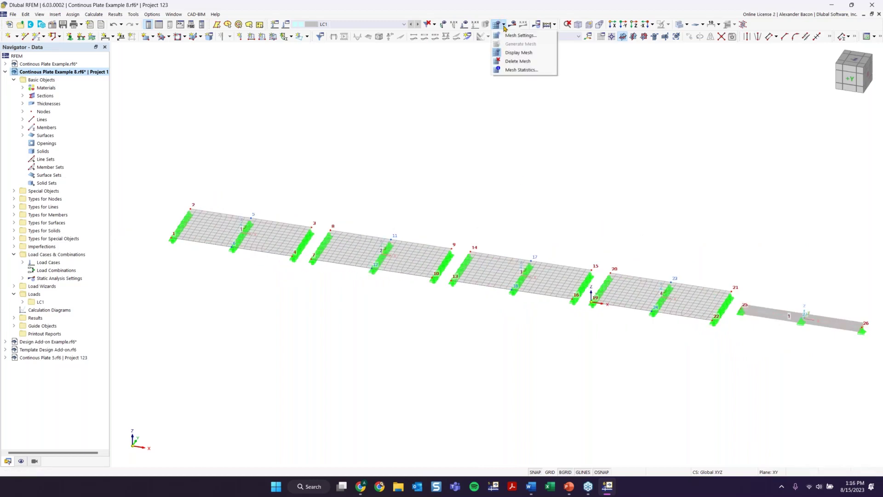
left_click(506, 35)
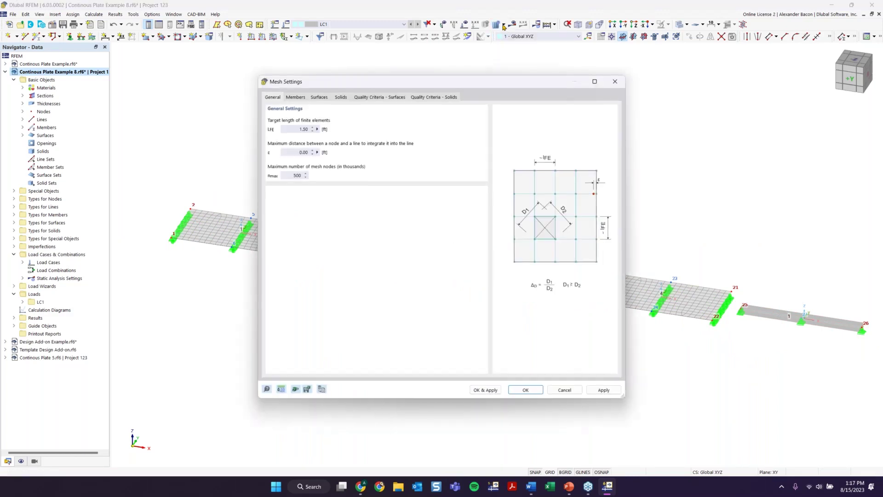
left_click_drag(407, 82, 379, 78)
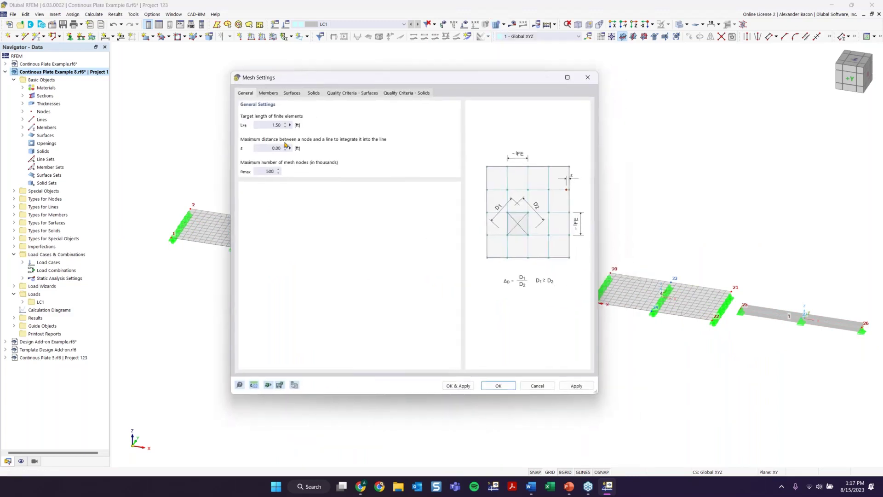
left_click_drag(269, 125, 291, 125)
left_click(536, 387)
scroll(571, 309, "down", 1)
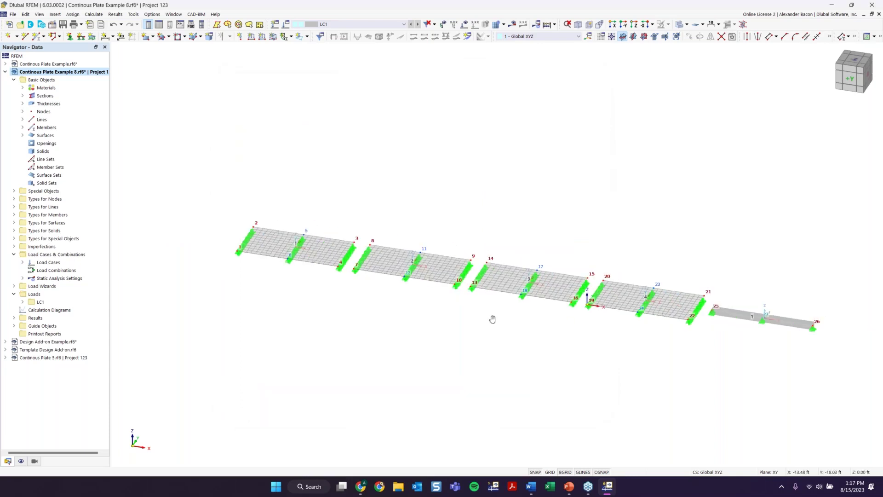
middle_click_drag(492, 319, 455, 312)
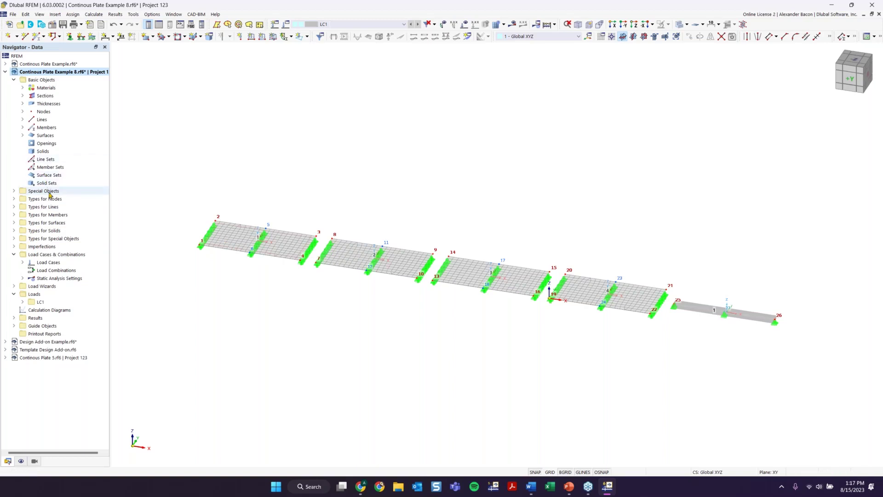
Create a surface mesh refinement with a target FE length of 7.00 ft
left_click(13, 223)
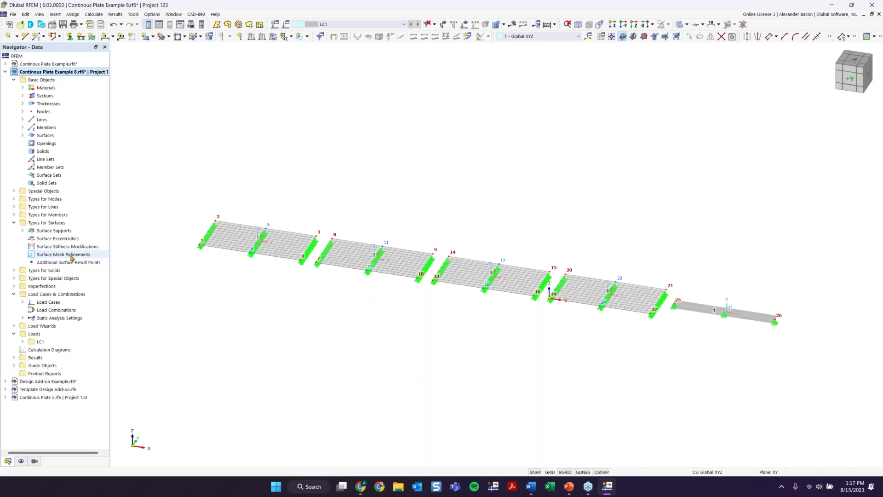
double_click(48, 256)
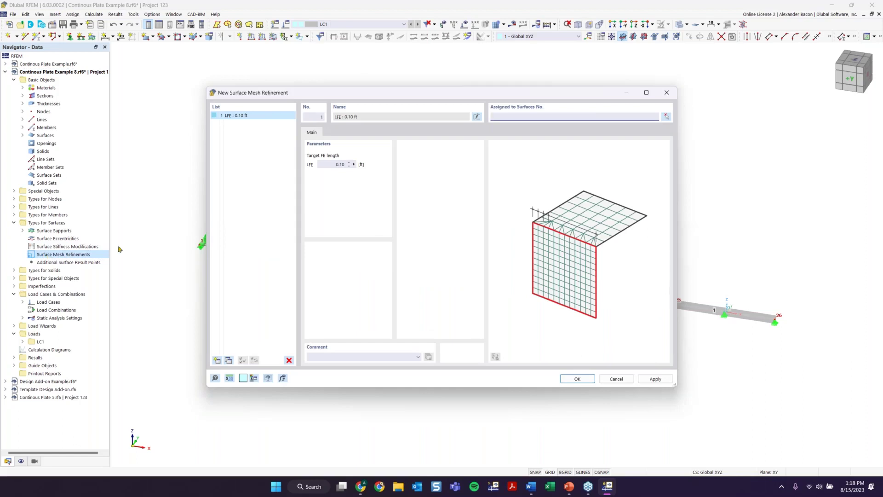
left_click_drag(312, 94, 308, 78)
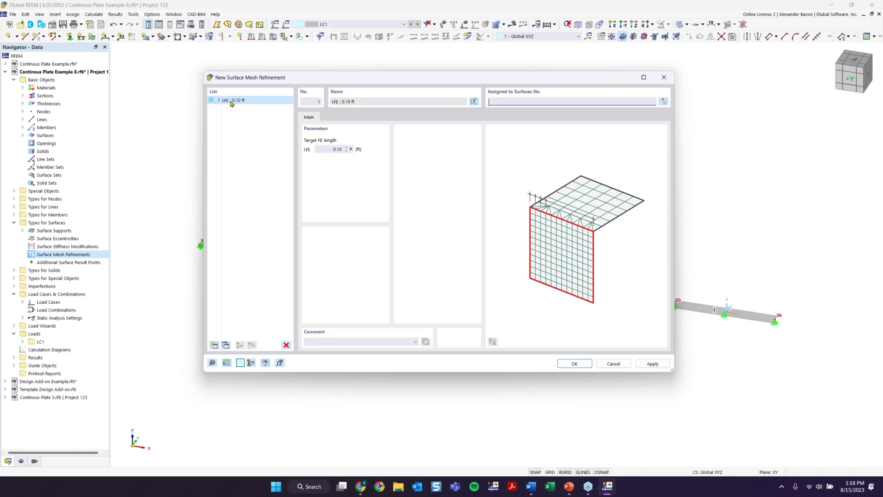
double_click(328, 150)
type("7.")
Add two more surface mesh refinements with target FE lengths of 4.00 ft and 1.25 ft
left_click(214, 345)
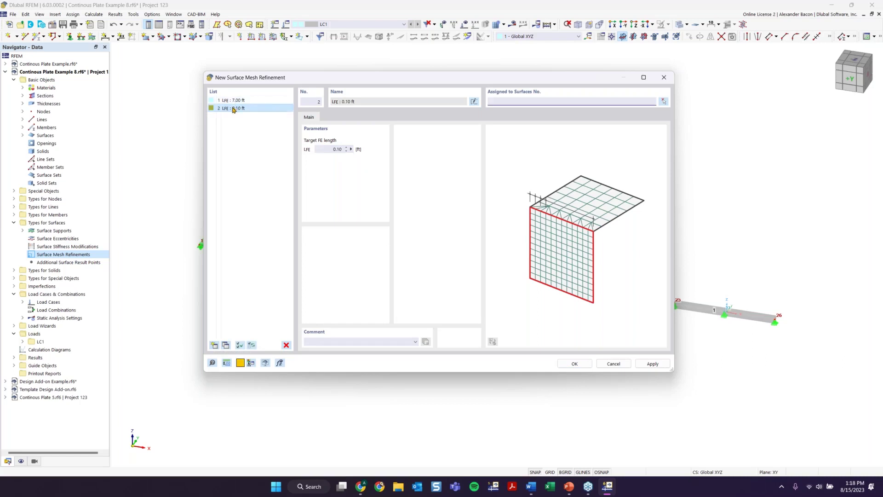
double_click(338, 149)
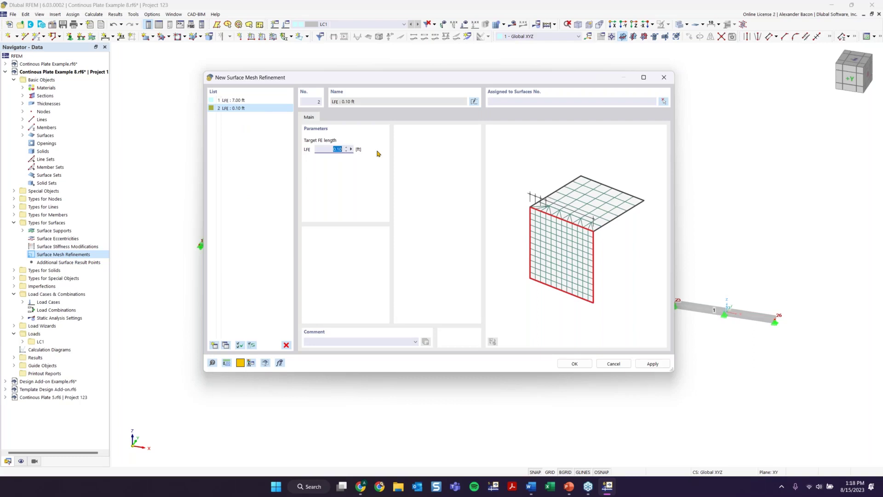
type("4")
key("Tab")
left_click(214, 345)
double_click(337, 149)
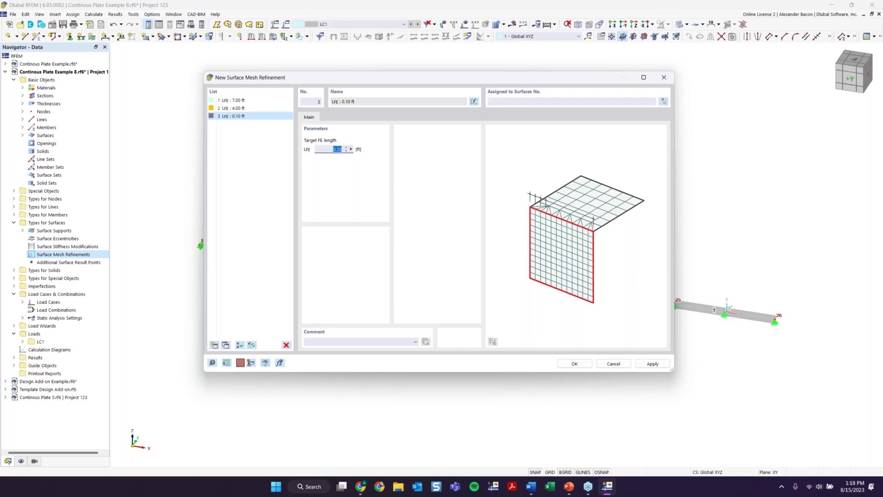
type("1.25")
Add a fourth surface mesh refinement with a 0.40 ft target FE length and no assigned surfaces, and save the refinements
left_click(215, 345)
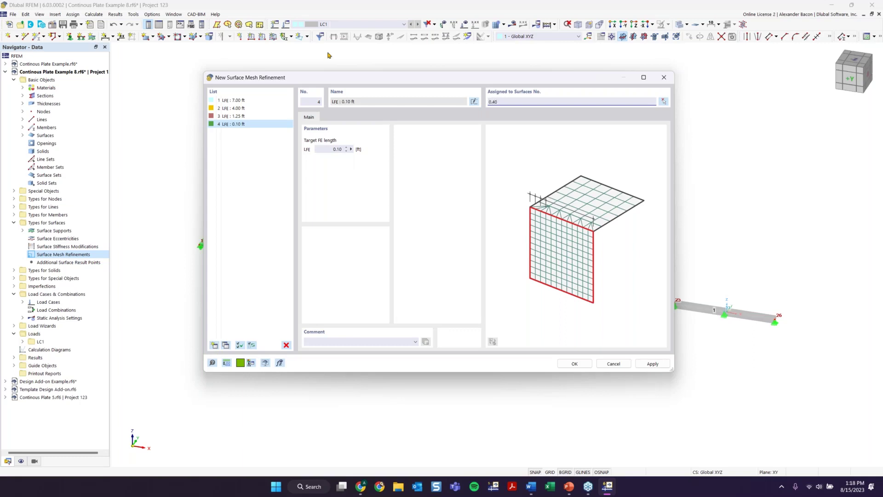
double_click(328, 149)
type("0.4")
left_click(287, 185)
left_click(577, 363)
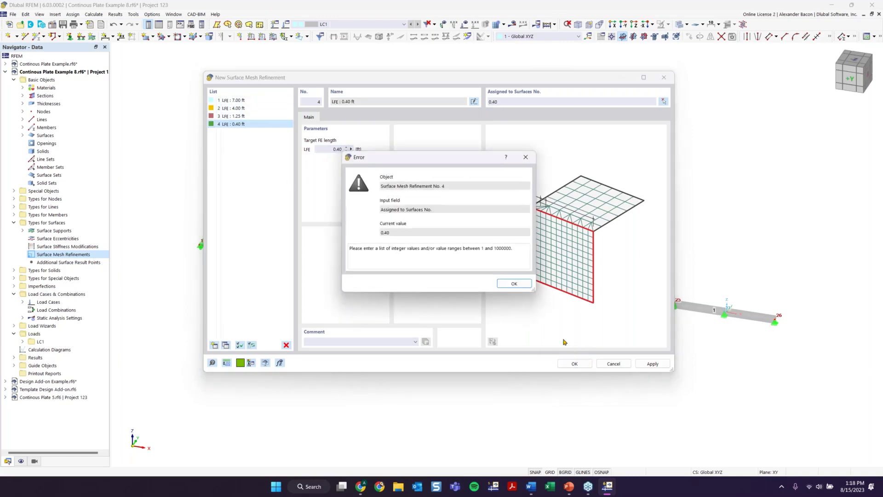
left_click(516, 284)
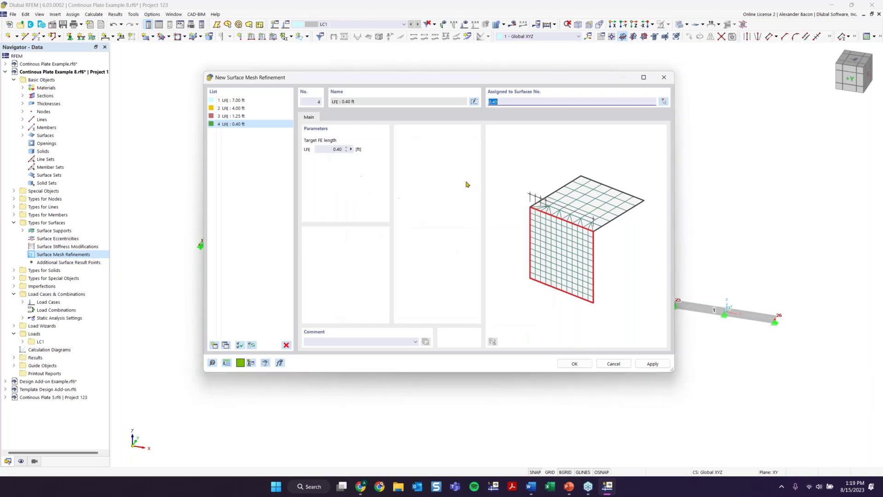
double_click(503, 103)
key("BackSpace")
left_click(574, 364)
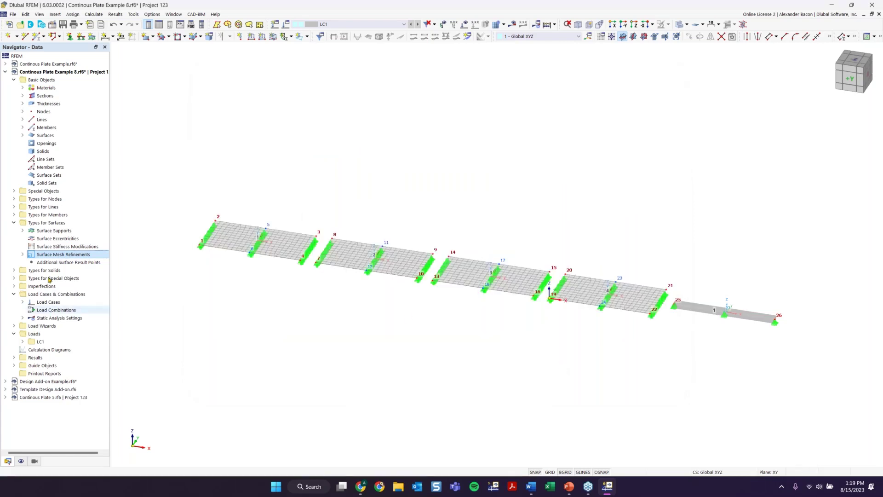
Assign the 7.00 ft surface mesh refinement to surface 1 by picking that plate in the model
left_click(23, 255)
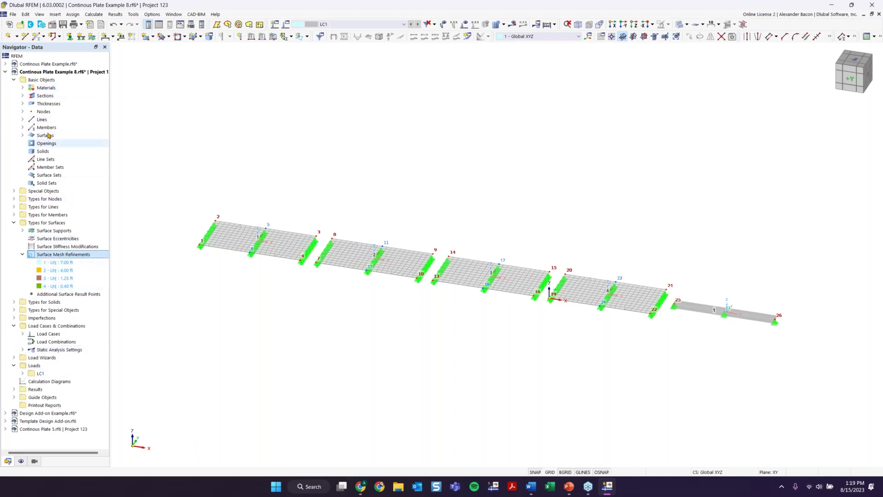
left_click(60, 278)
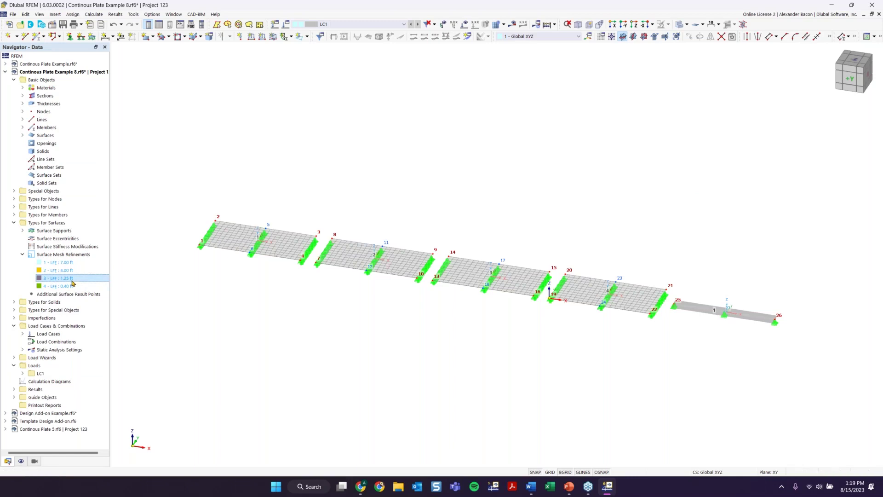
left_click(59, 262)
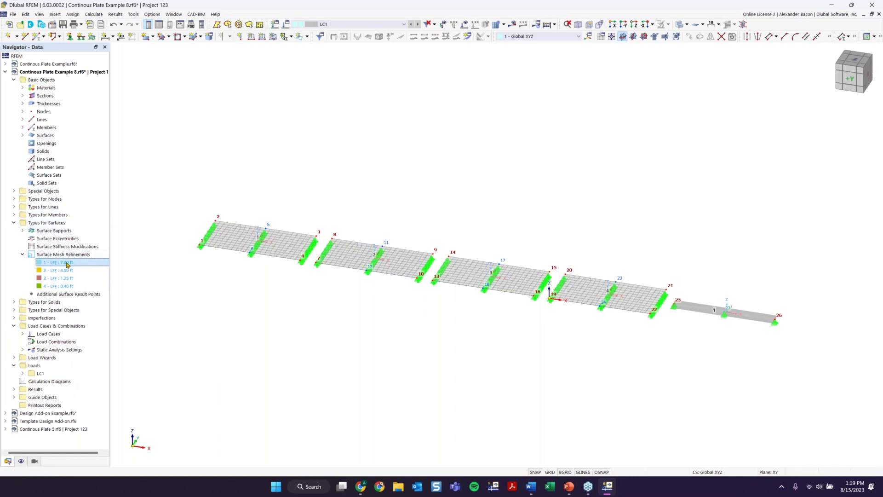
double_click(67, 263)
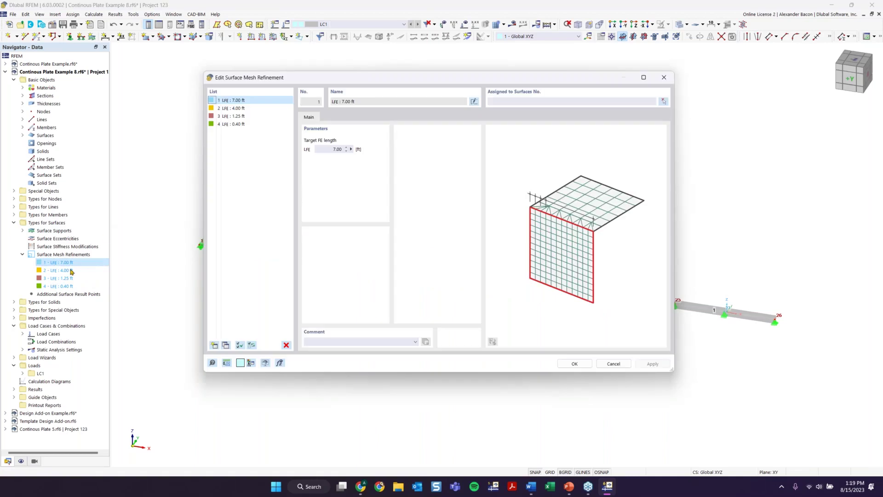
left_click(249, 101)
left_click(530, 101)
left_click_drag(520, 82, 453, 100)
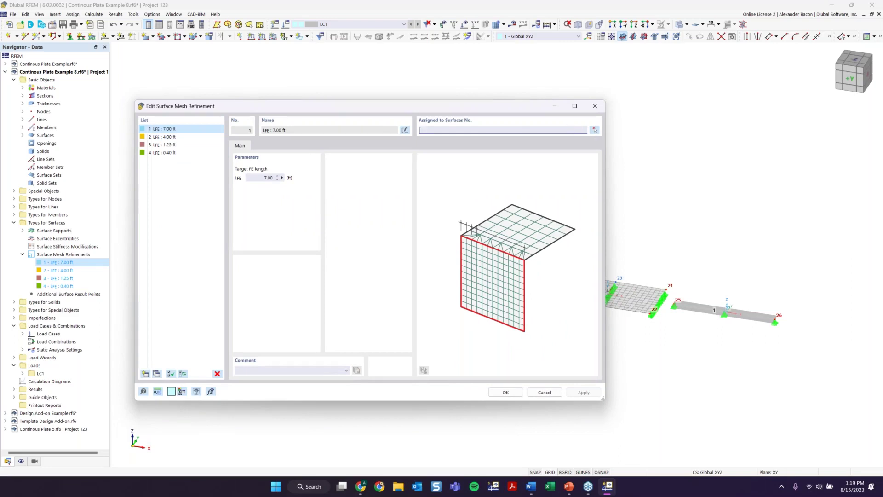
left_click(595, 130)
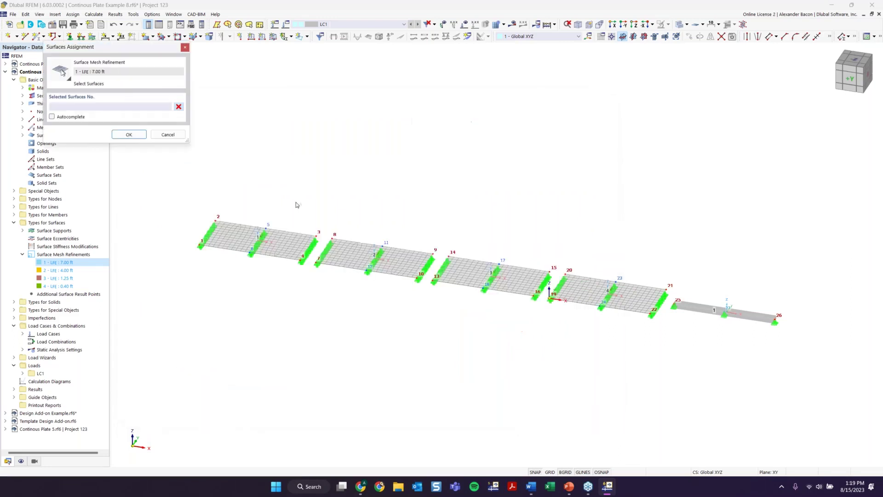
left_click(282, 251)
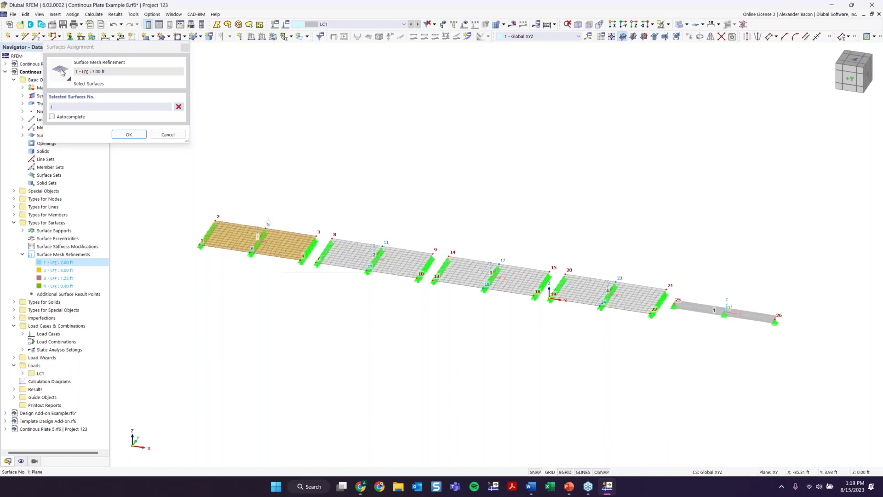
left_click(129, 134)
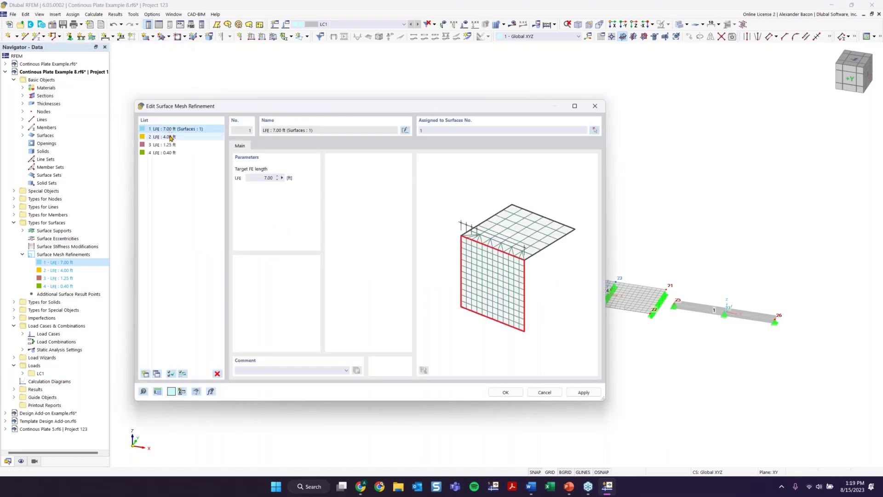
Assign the 4.00 ft mesh refinement to surface 2 and the 1.25 ft refinement to surface 3
left_click(166, 138)
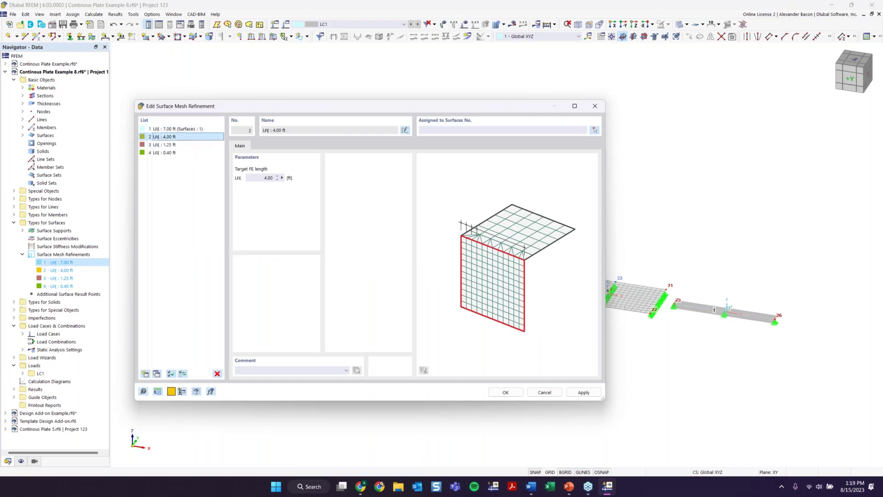
left_click(428, 130)
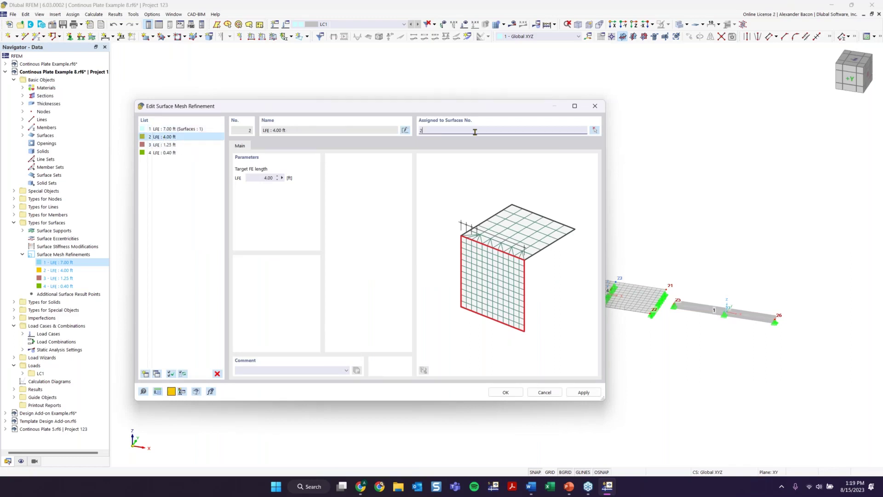
left_click(217, 146)
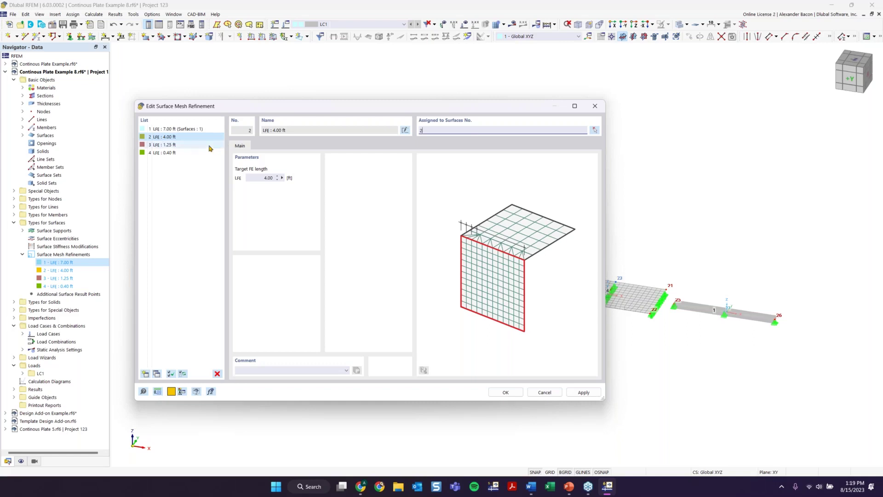
left_click(438, 130)
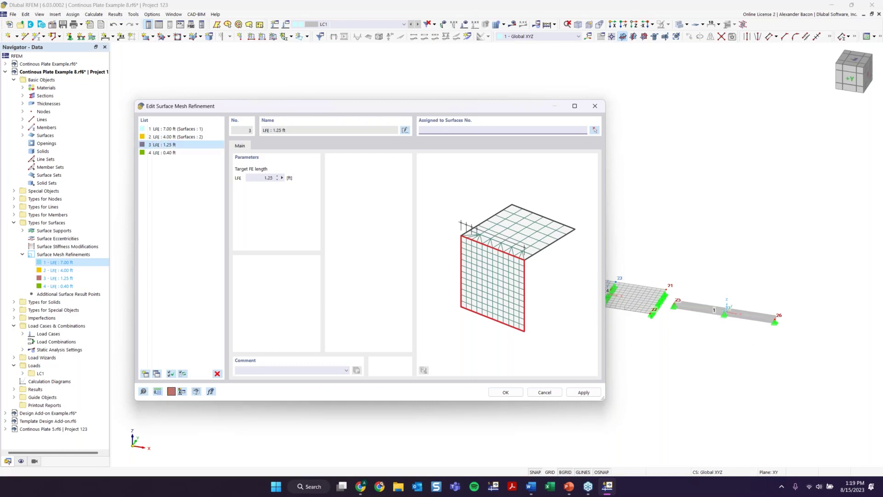
type("3")
Assign the 0.40 ft mesh refinement to surface 4 and apply the assignments, accepting deletion of the existing mesh
left_click(219, 152)
left_click(455, 130)
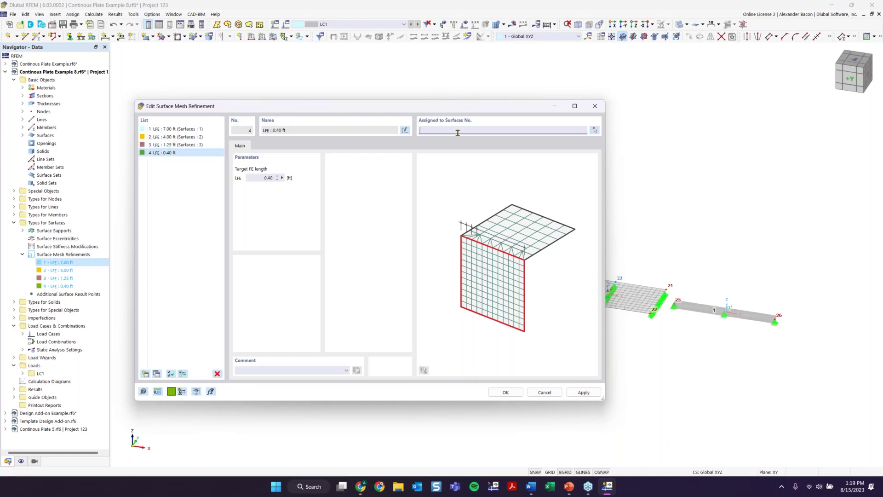
type("4")
left_click(518, 392)
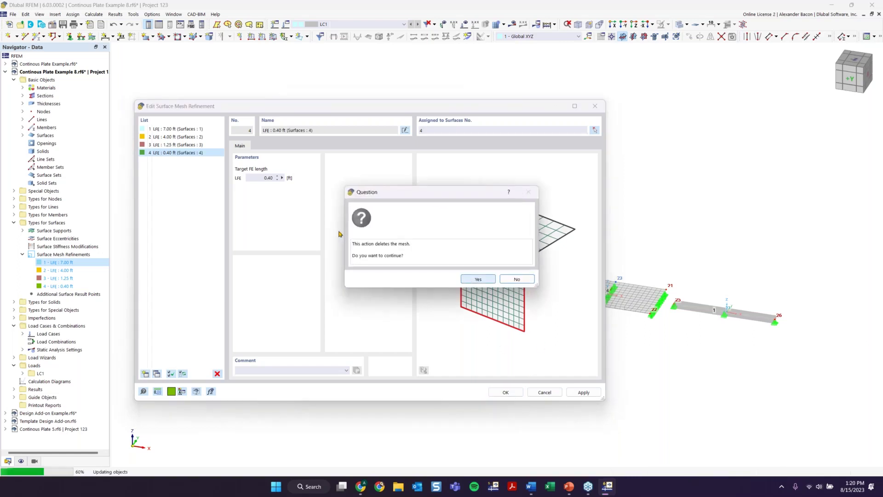
left_click(479, 279)
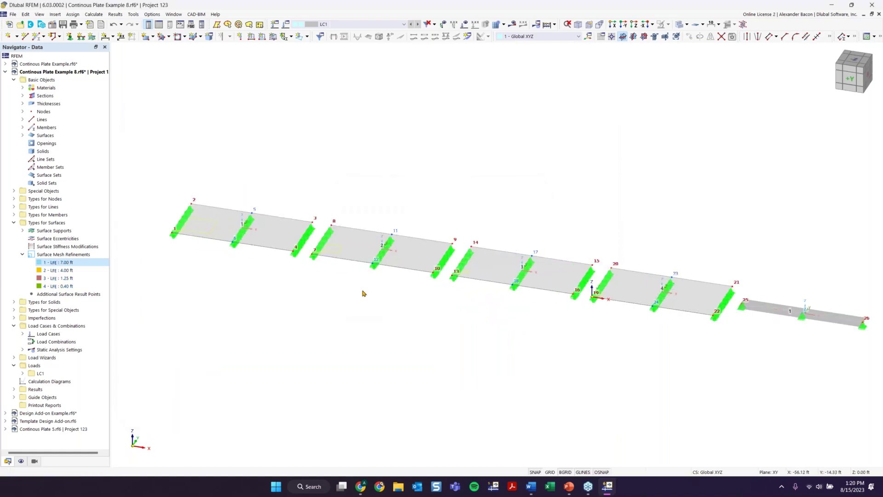
Examine the mesh refinement symbols on the four plates up close and the whole model from several angles
middle_click_drag(364, 295, 399, 319, "ctrl")
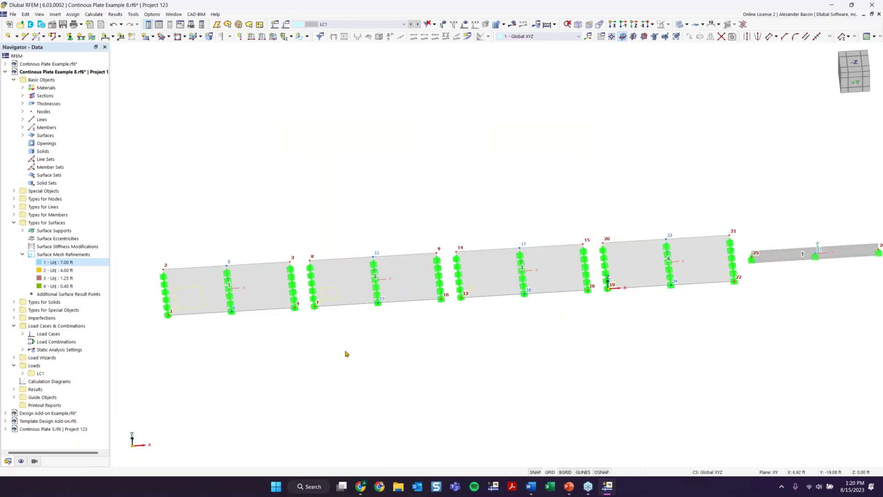
scroll(198, 292, "up", 1)
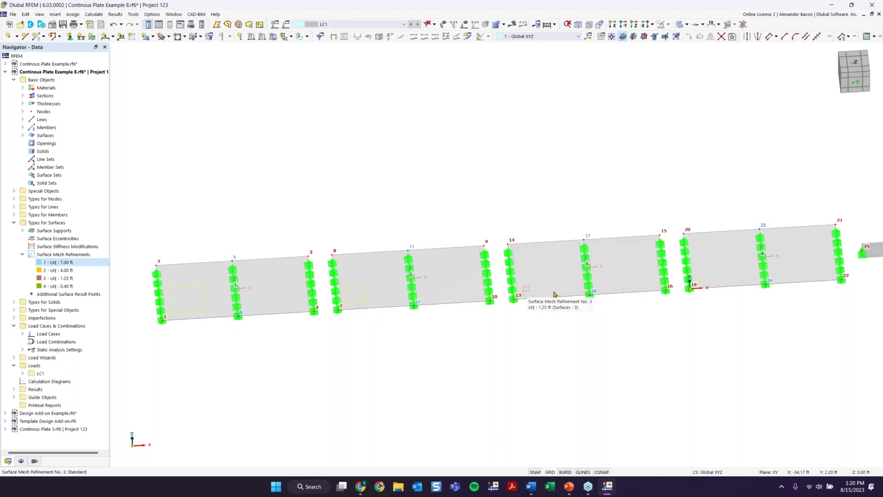
scroll(712, 288, "up", 5)
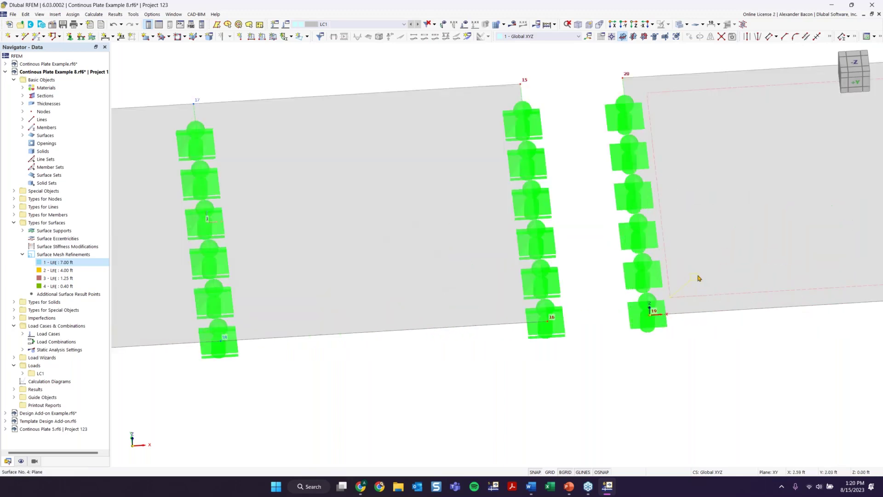
scroll(698, 280, "down", 4)
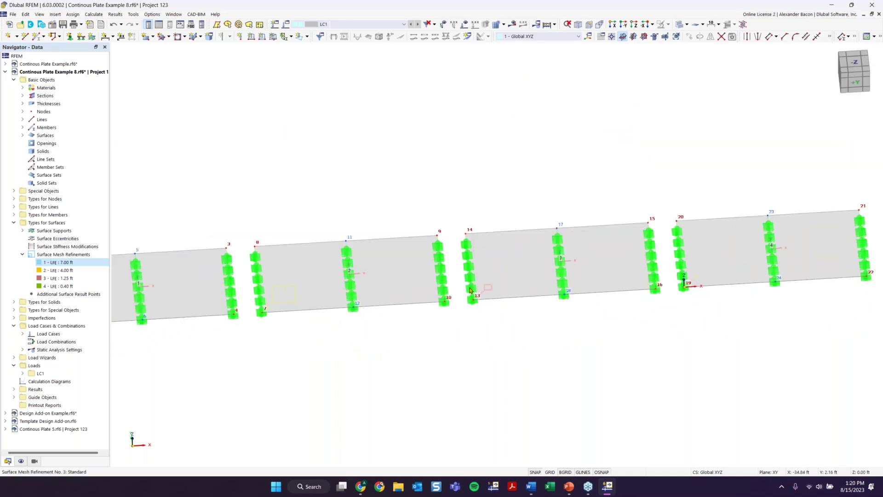
scroll(261, 304, "down", 2)
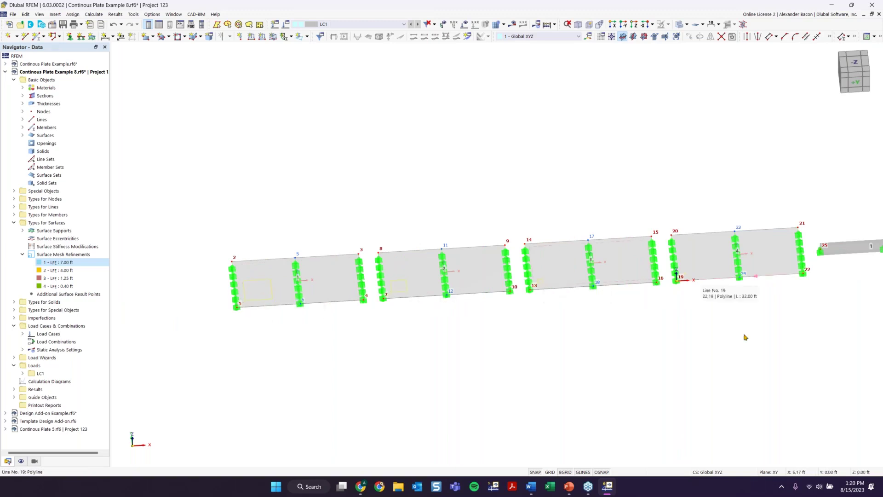
middle_click_drag(746, 332, 561, 307)
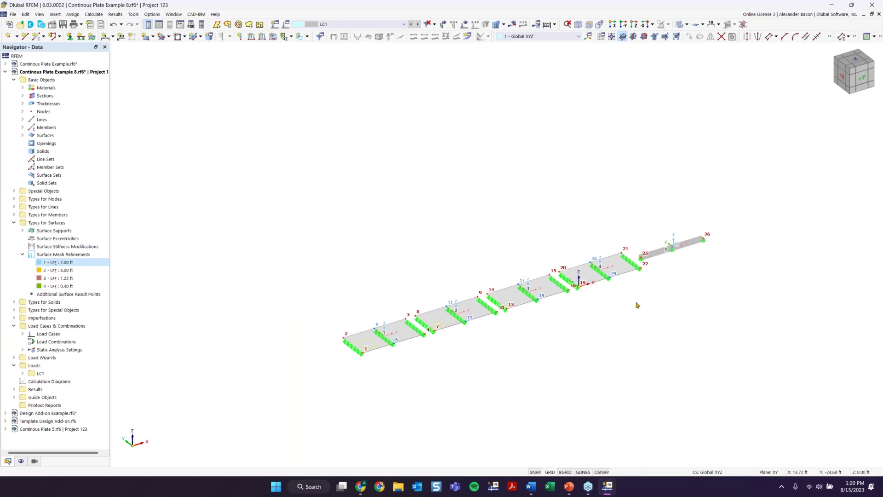
middle_click_drag(611, 312, 565, 318, "ctrl")
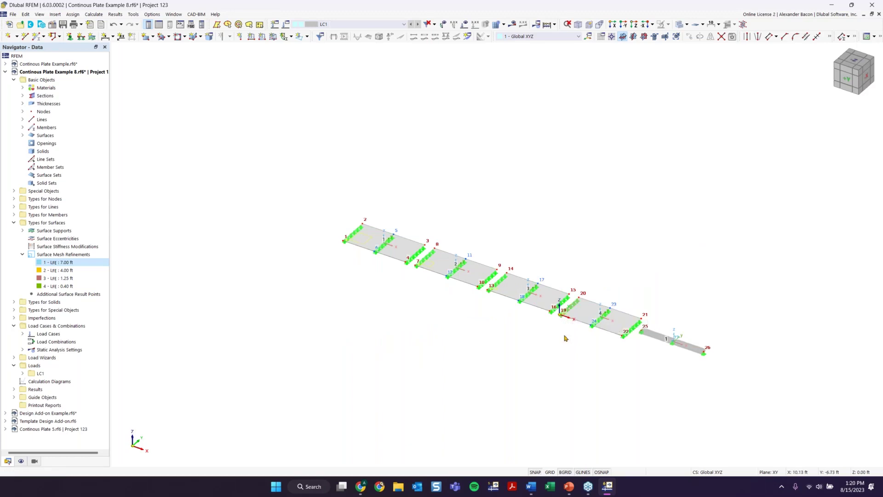
middle_click_drag(515, 232, 461, 200)
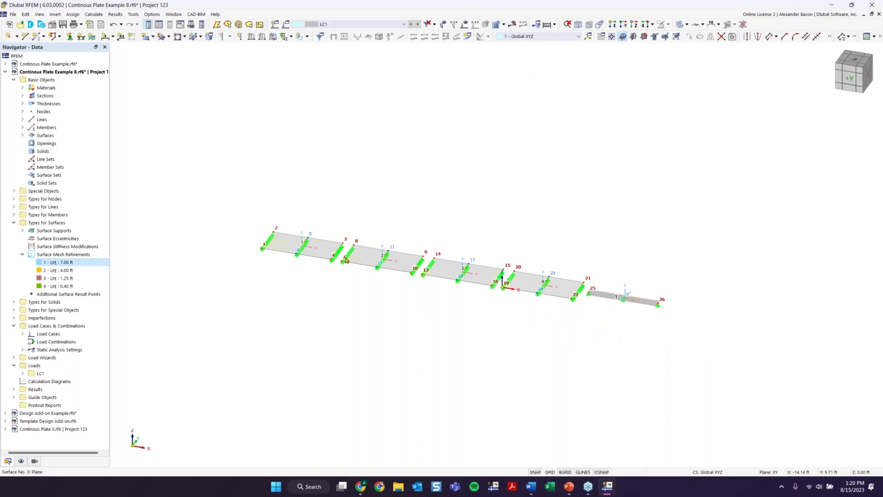
Start a new result section of type 2 points and vector, shown in the Local in +z direction
mouse_move(615, 300)
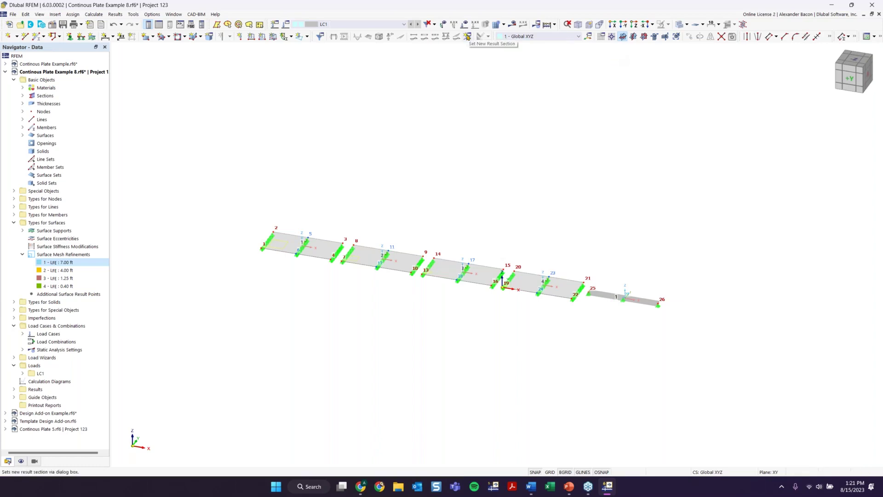
left_click(468, 36)
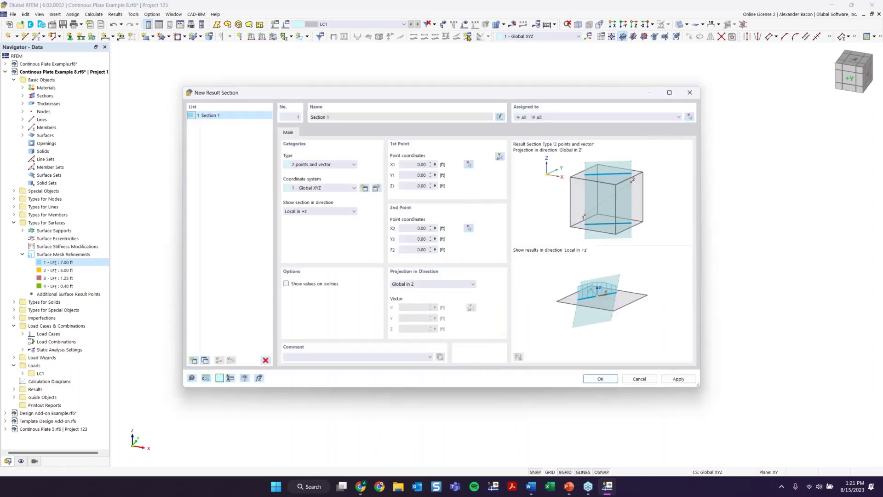
left_click_drag(461, 96, 456, 82)
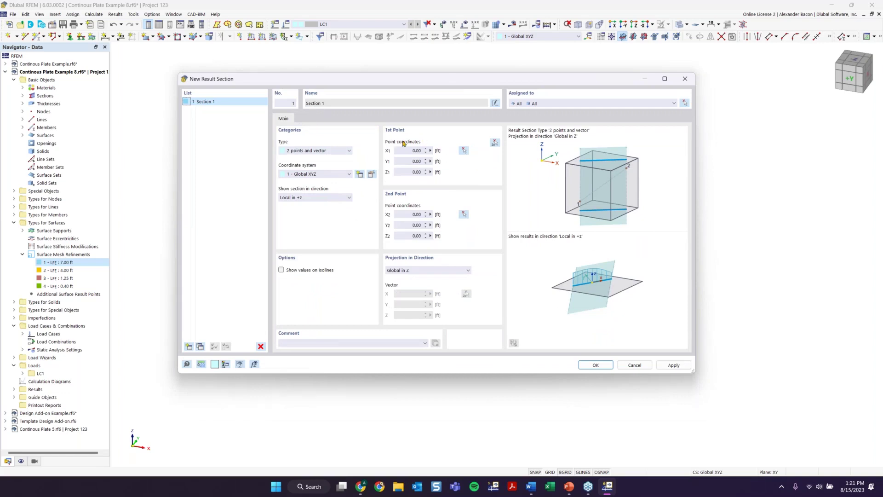
left_click(325, 151)
left_click(317, 155)
left_click(329, 198)
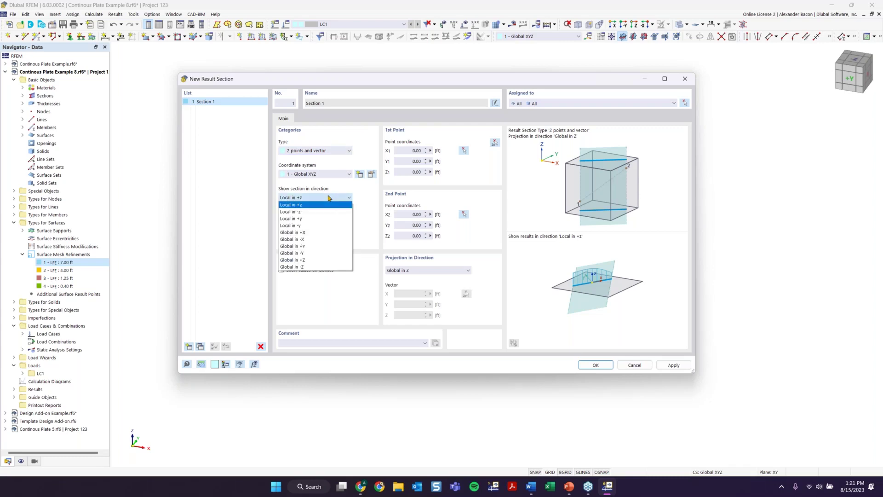
left_click(290, 204)
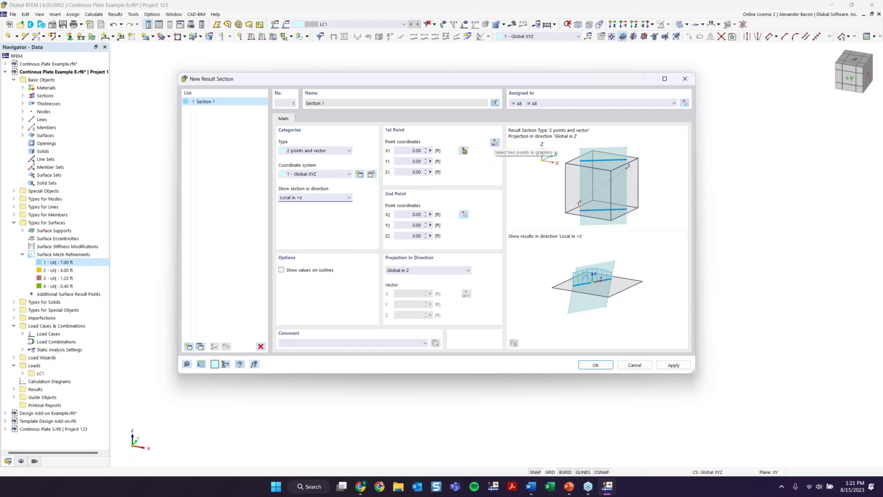
Define the result section across all four plates by picking node 2 and node 21 as its two points in the model
left_click(405, 150)
left_click(416, 161)
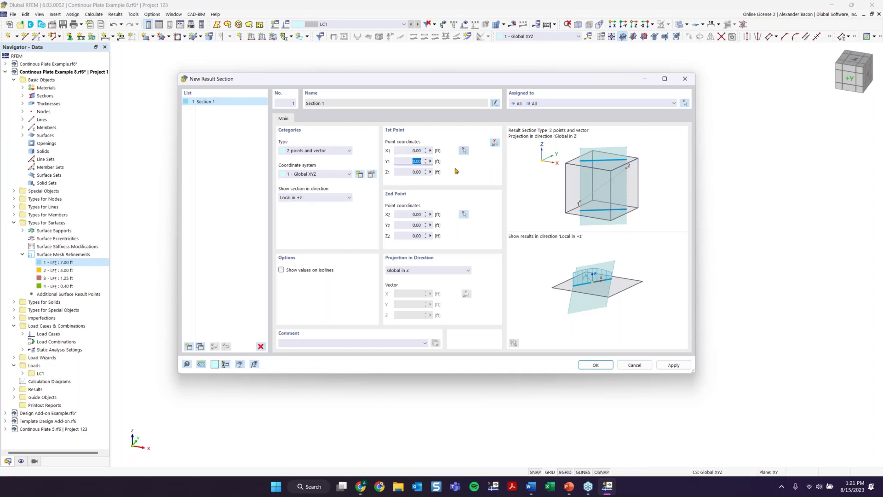
left_click(495, 144)
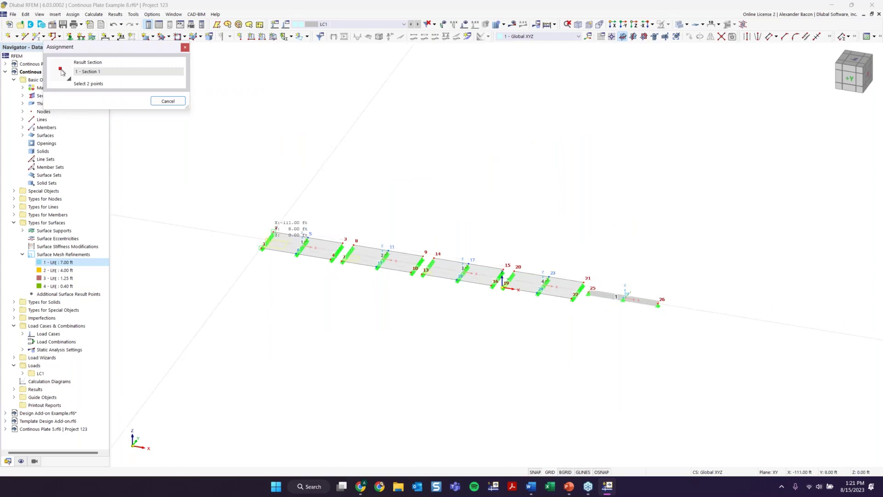
scroll(275, 230, "up", 5)
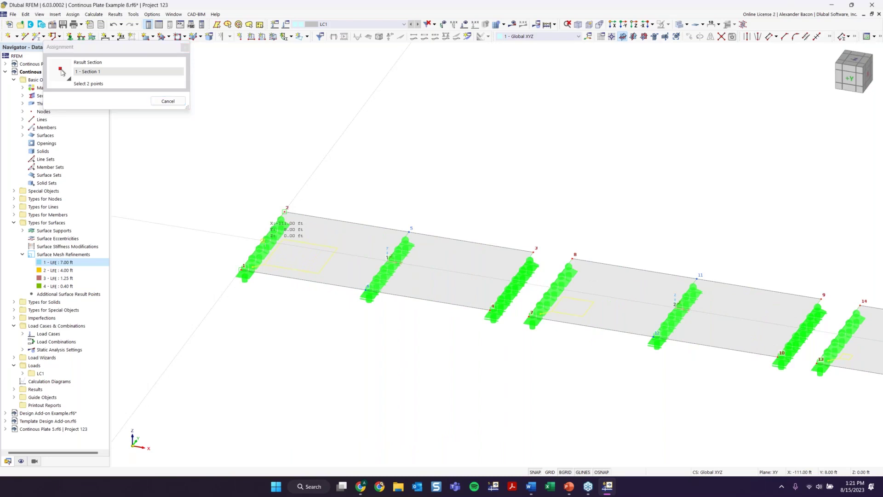
scroll(275, 230, "down", 3)
middle_click_drag(591, 277, 212, 200)
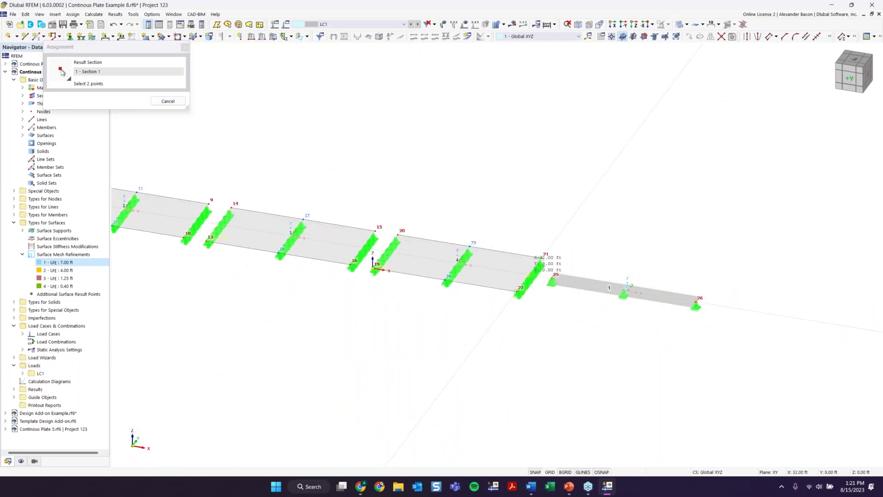
left_click(538, 258)
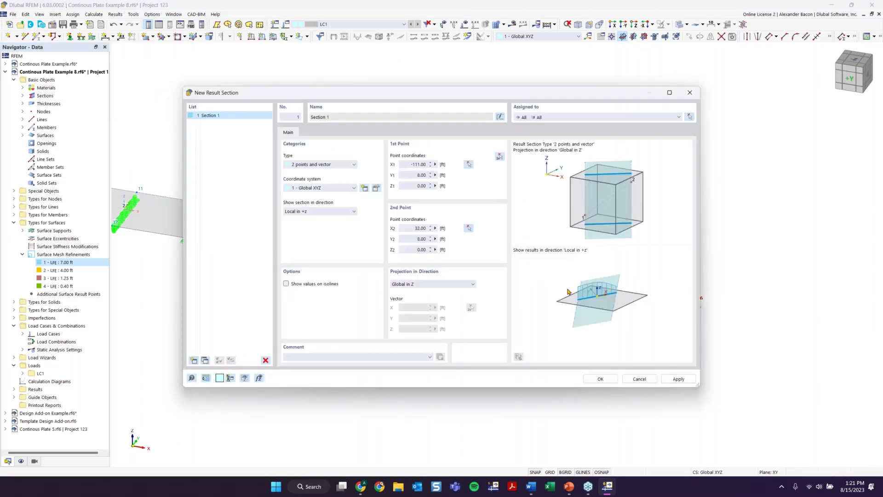
Keep the result section's projection as Global in Z, create the section, and check its extent across the plates
left_click(438, 284)
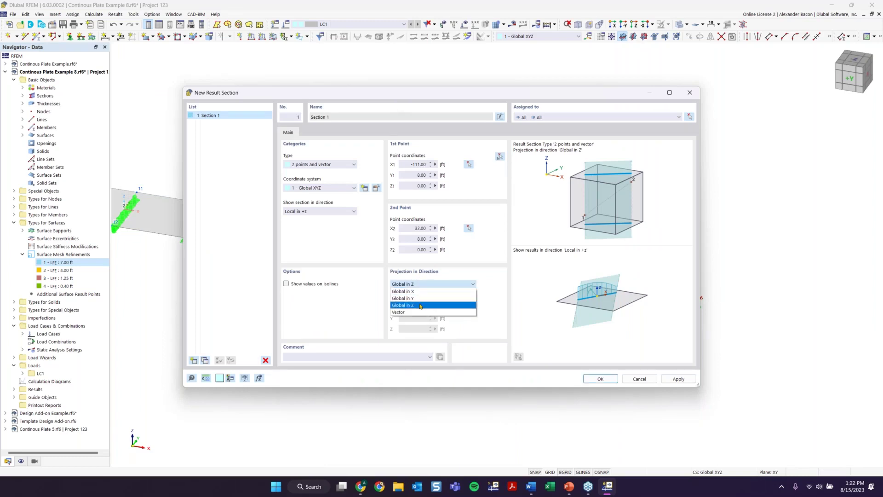
left_click(420, 306)
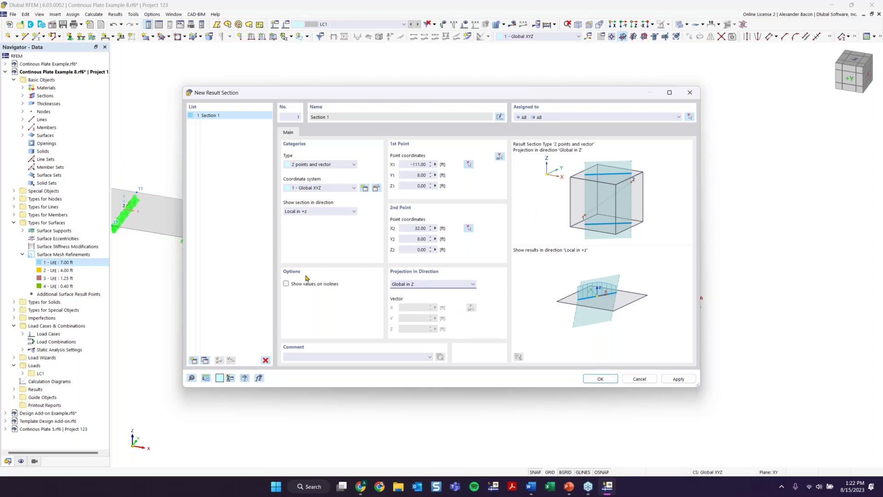
left_click(601, 378)
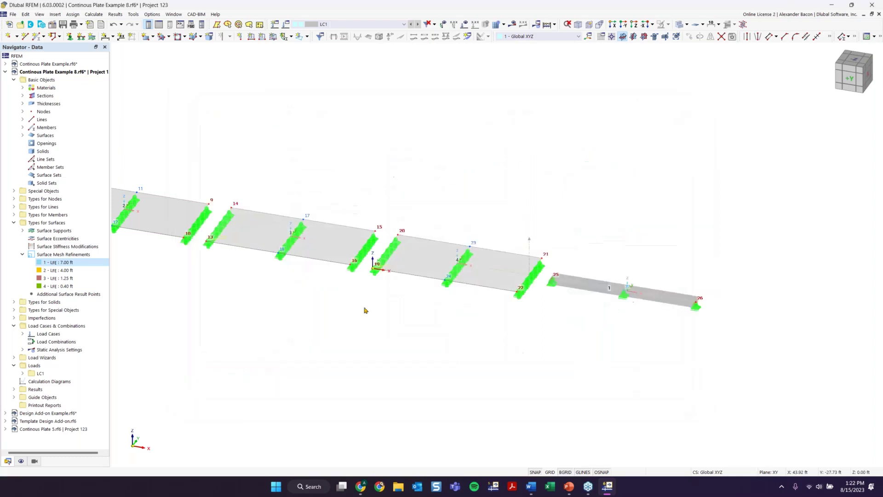
scroll(476, 318, "up", 1)
middle_click_drag(476, 318, 732, 334)
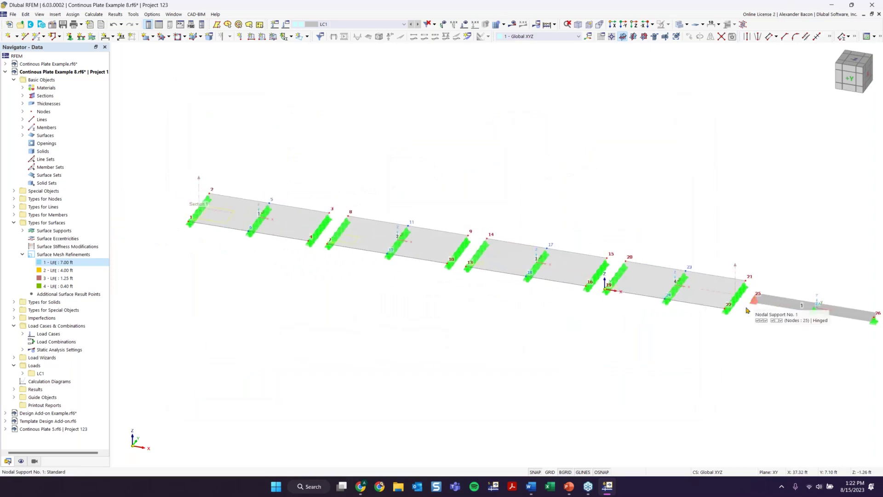
middle_click_drag(759, 361, 711, 355)
scroll(427, 294, "down", 1)
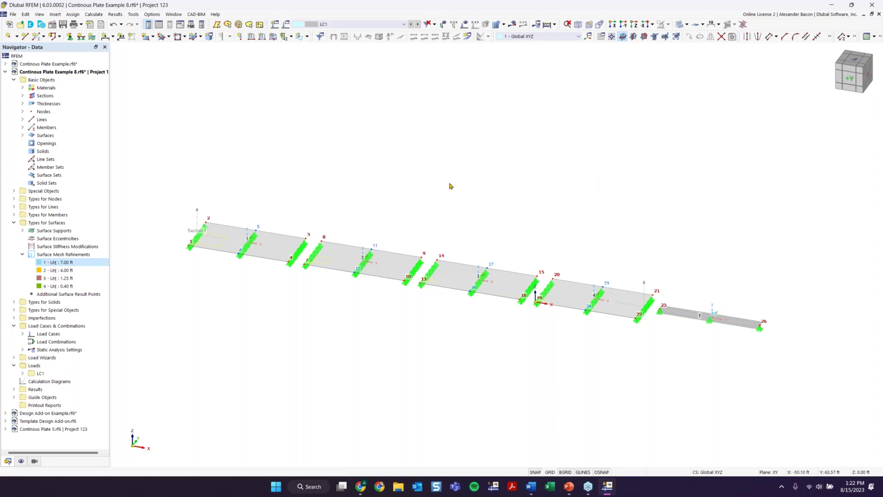
Calculate the model and view the result section's global deformation diagrams on the plates from the +Y side
left_click(548, 26)
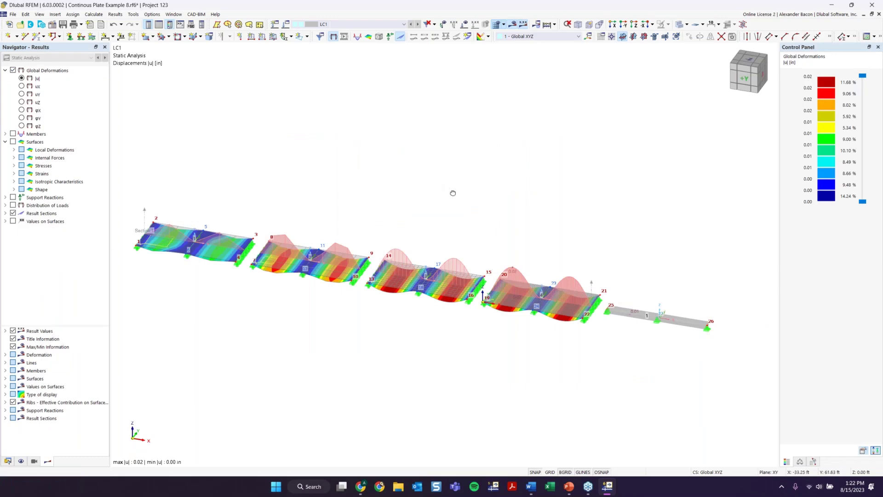
middle_click_drag(453, 194, 433, 187)
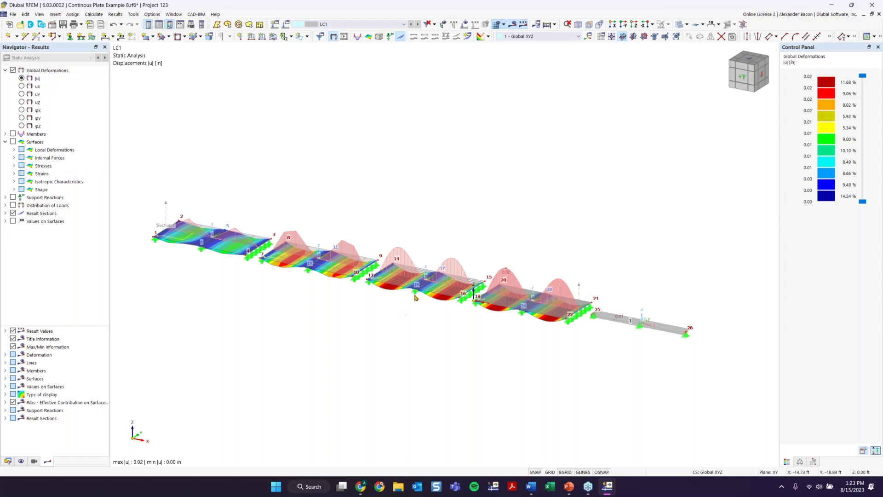
left_click(746, 77)
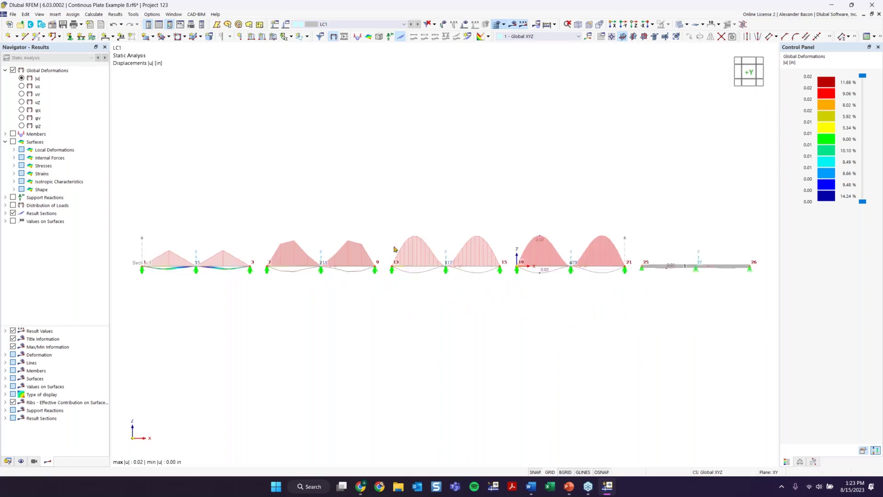
scroll(320, 269, "up", 1)
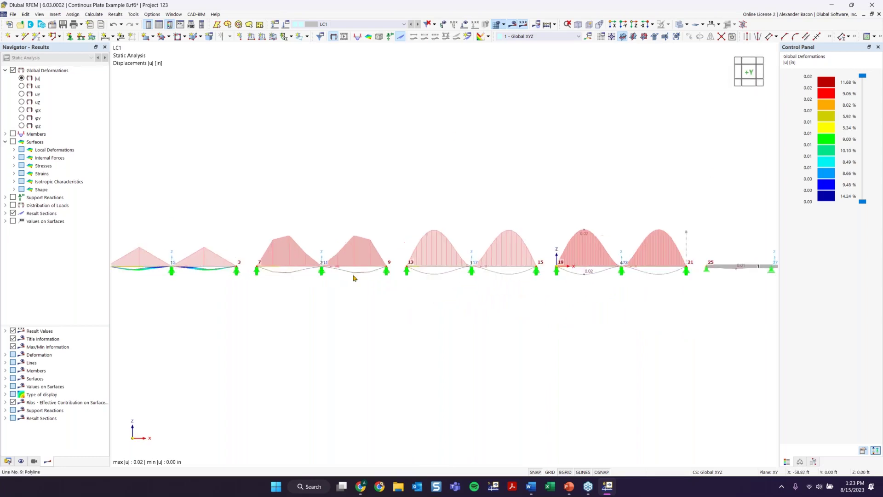
scroll(299, 292, "up", 2)
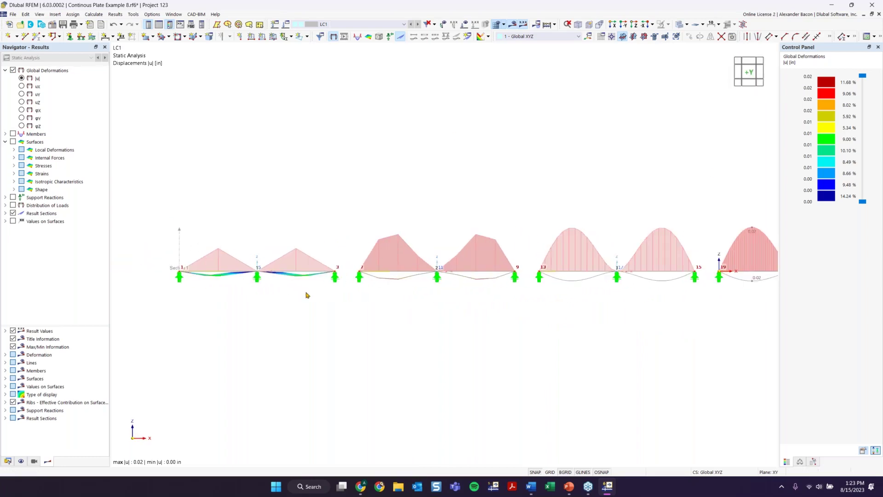
scroll(307, 295, "up", 1)
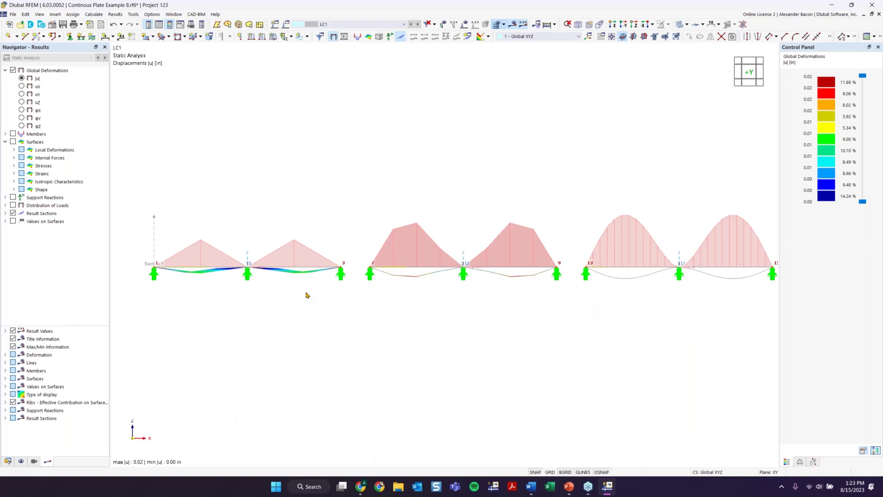
Examine the deformation colors and result section diagrams from the coarsest plate to the finest and the beam
middle_click_drag(547, 326, 348, 312)
middle_click_drag(583, 317, 344, 322)
middle_click_drag(562, 186, 408, 323, "ctrl")
middle_click_drag(531, 366, 717, 392)
middle_click_drag(359, 353, 510, 387)
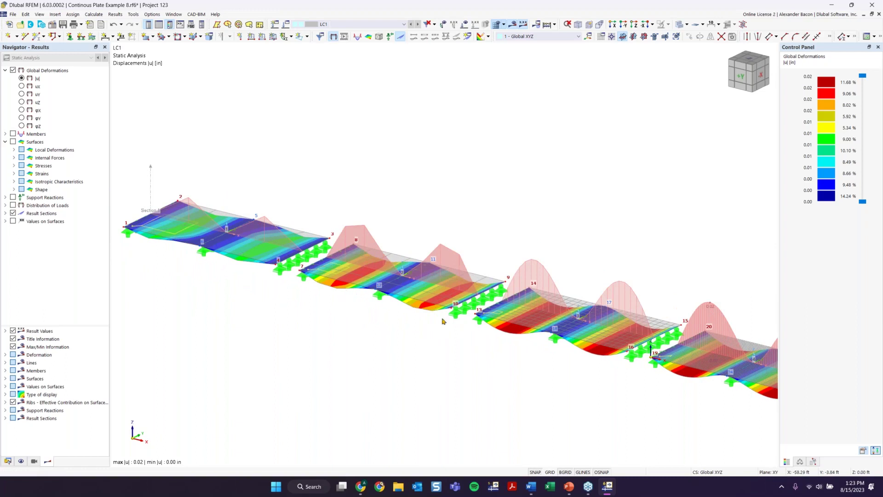
middle_click_drag(521, 333, 377, 301)
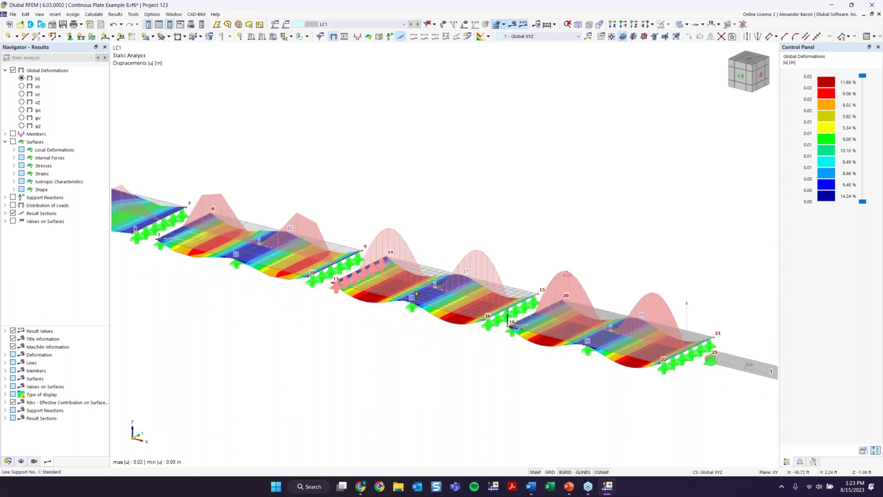
middle_click_drag(543, 348, 457, 330)
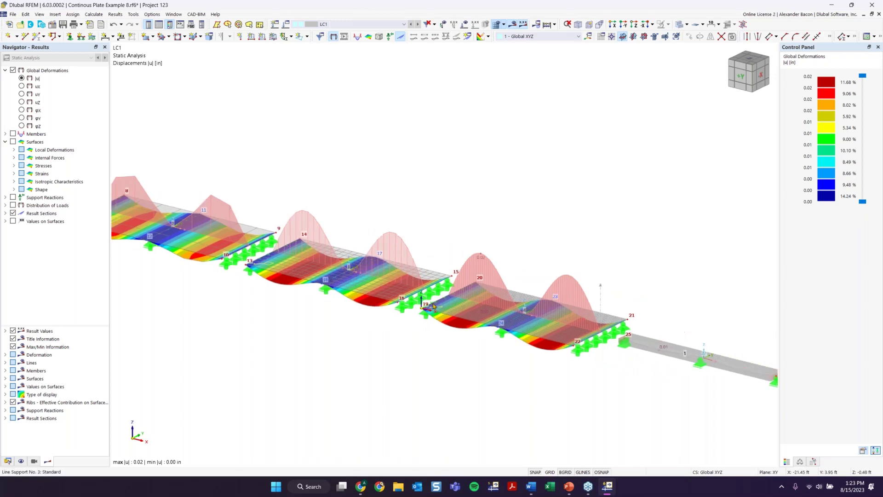
middle_click_drag(493, 351, 340, 320)
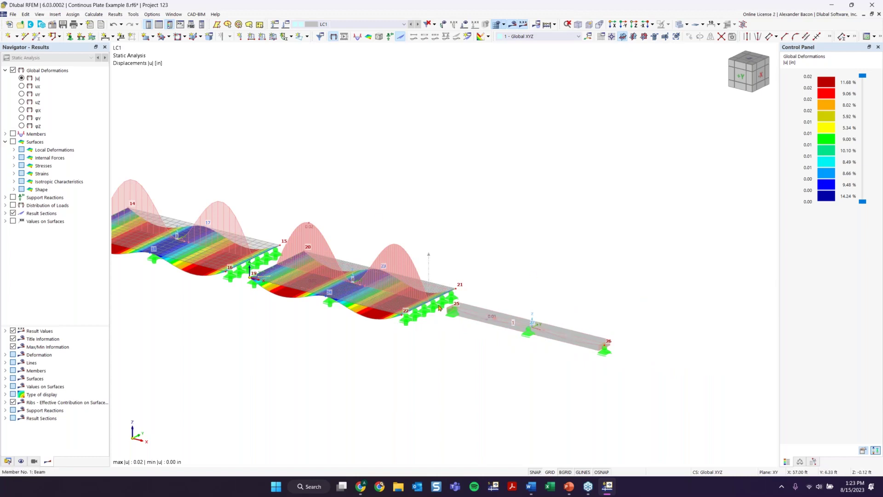
scroll(535, 338, "down", 2)
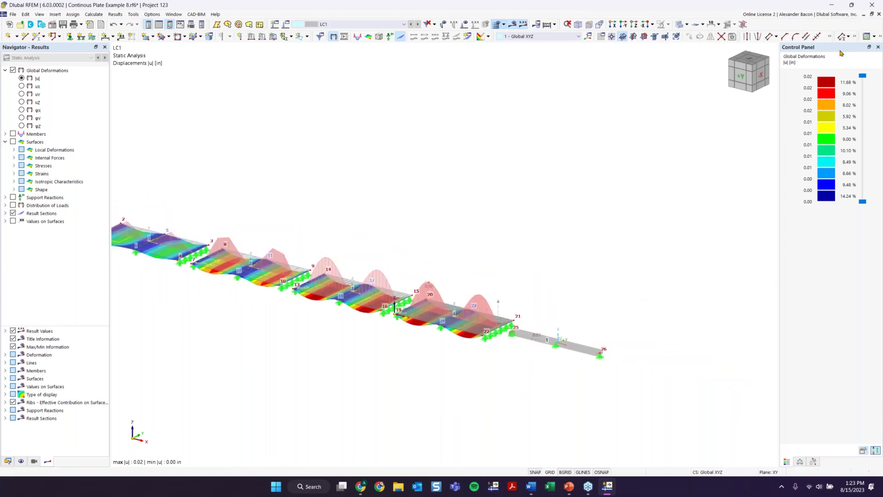
Undock the control panel with the deformation color scale and place it as a floating window beside the model
double_click(833, 47)
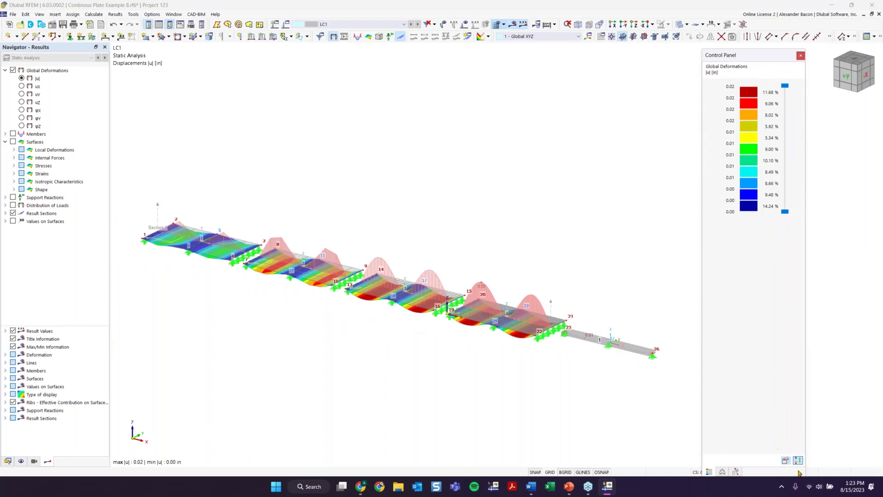
left_click_drag(751, 53, 775, 81)
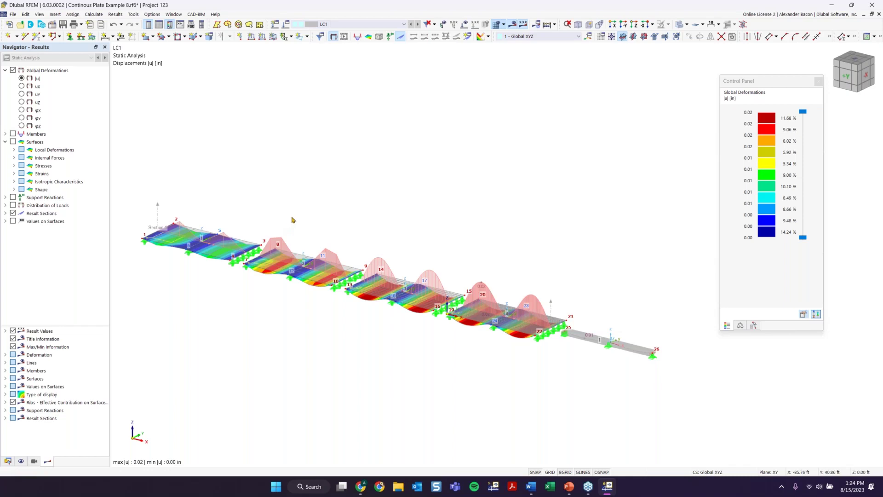
left_click(357, 25)
left_click(352, 110)
Switch to the Design Add-on Example.rf6 model and rotate it to a view from the -Y side
left_click(8, 461)
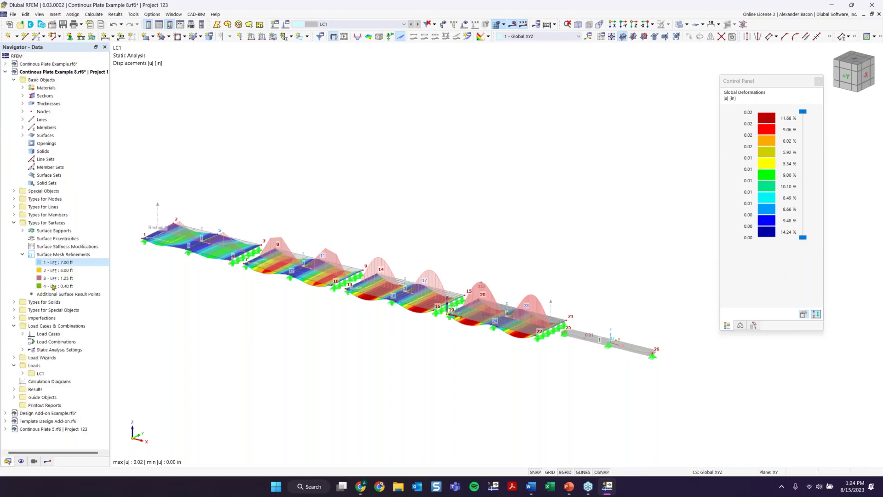
left_click(5, 72)
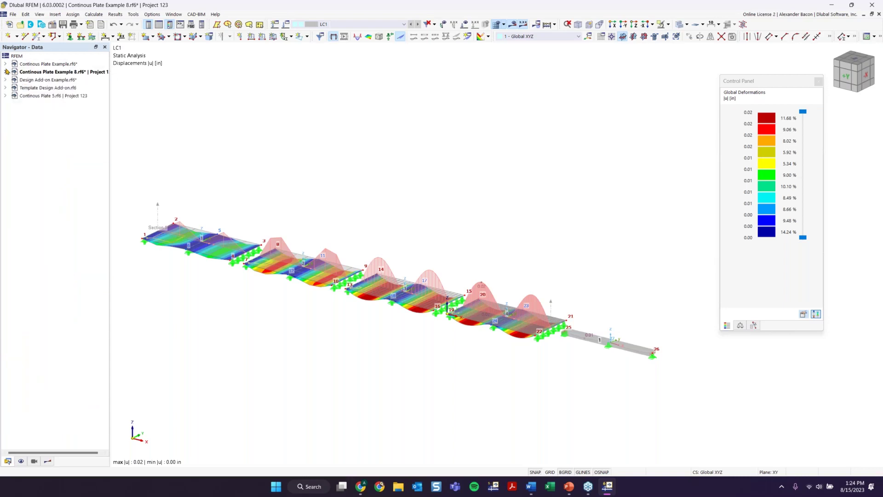
double_click(45, 81)
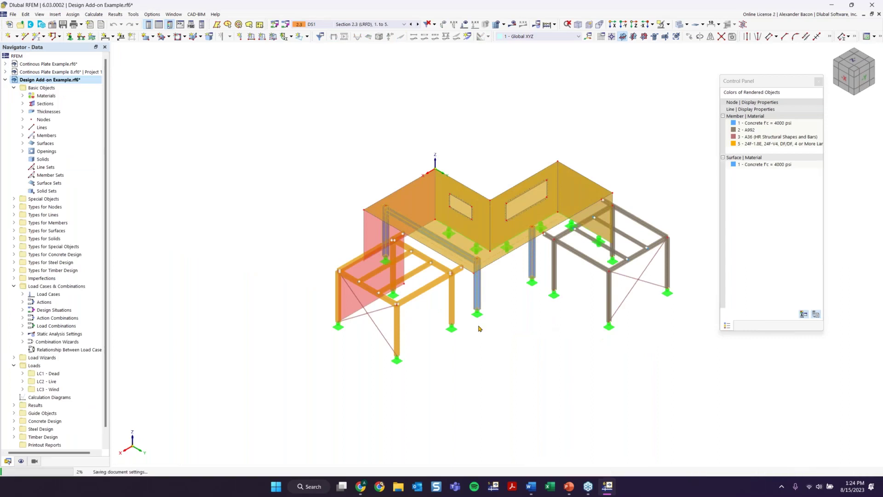
left_click(871, 73)
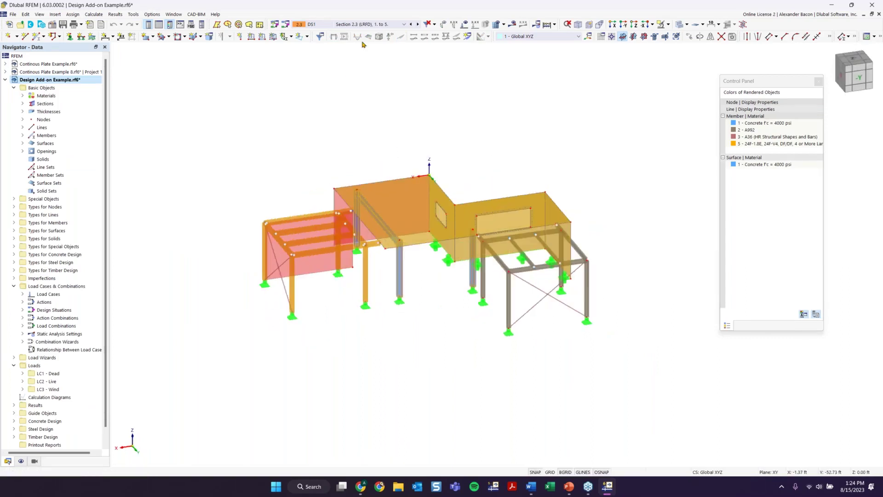
Open the load cases and combinations settings and review the load cases and the base standard settings
left_click(356, 25)
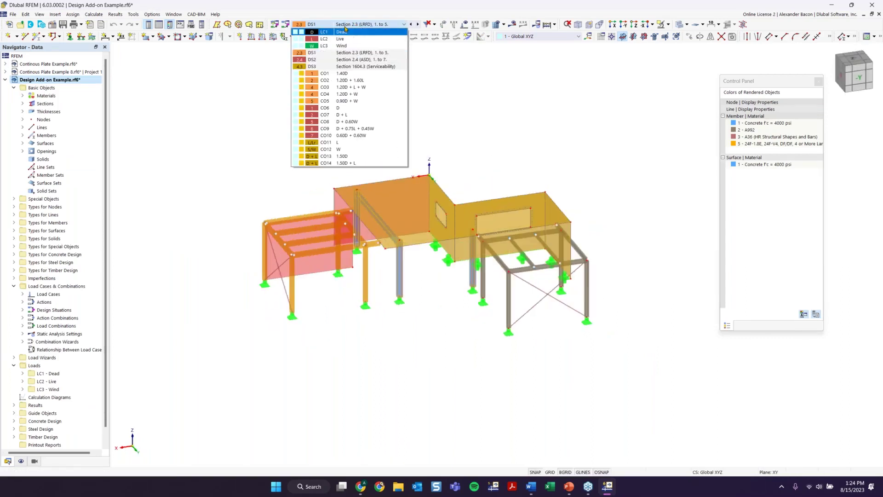
left_click(345, 26)
left_click(285, 24)
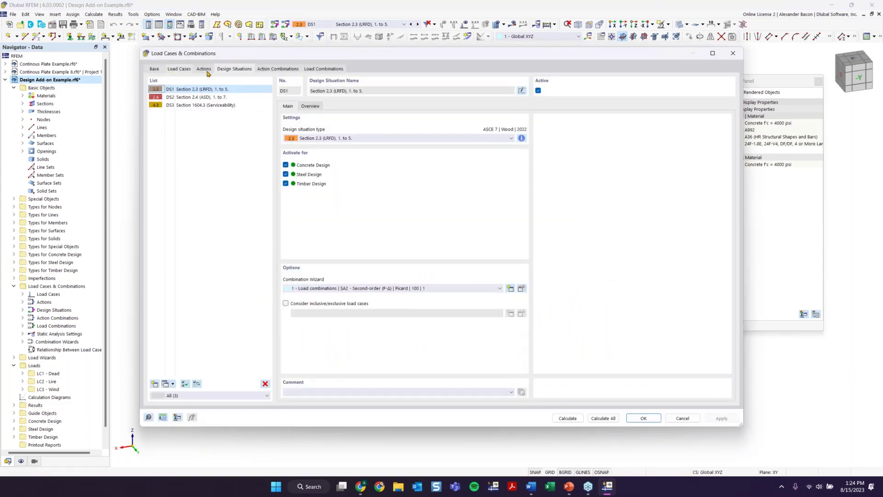
left_click(179, 70)
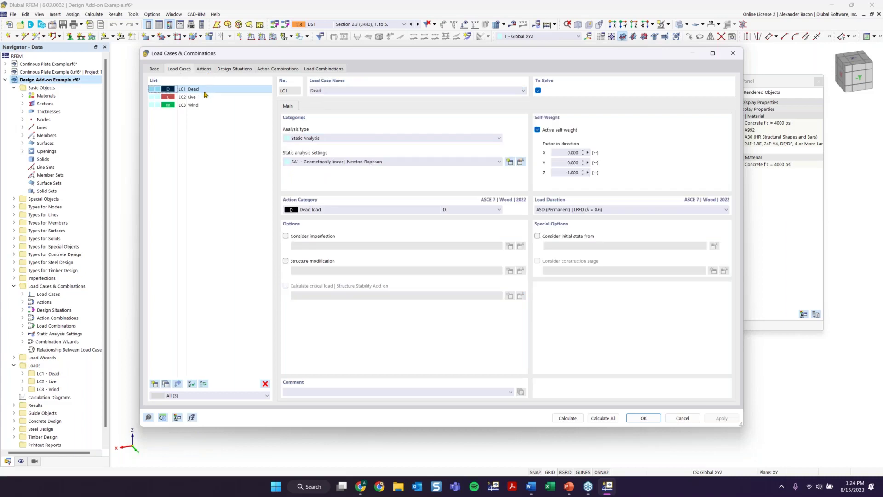
left_click(154, 69)
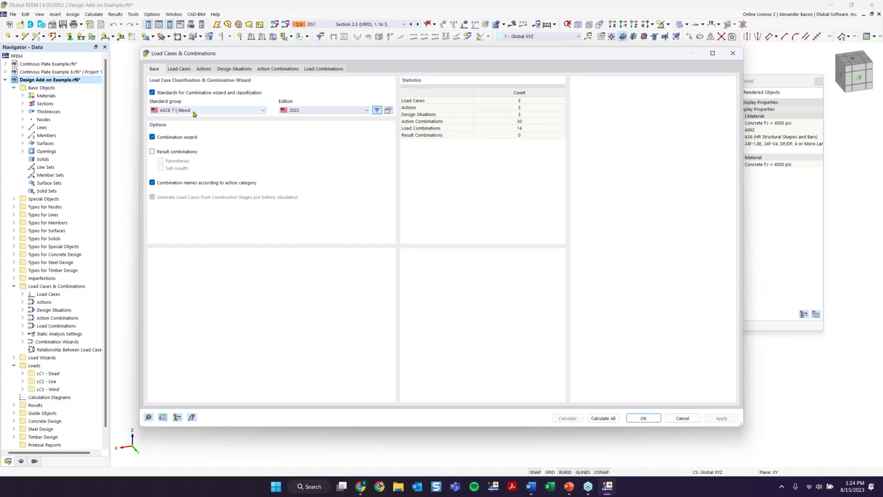
Review load combinations CO1 to CO5 and check the load cases and factors assigned to CO5
left_click(319, 70)
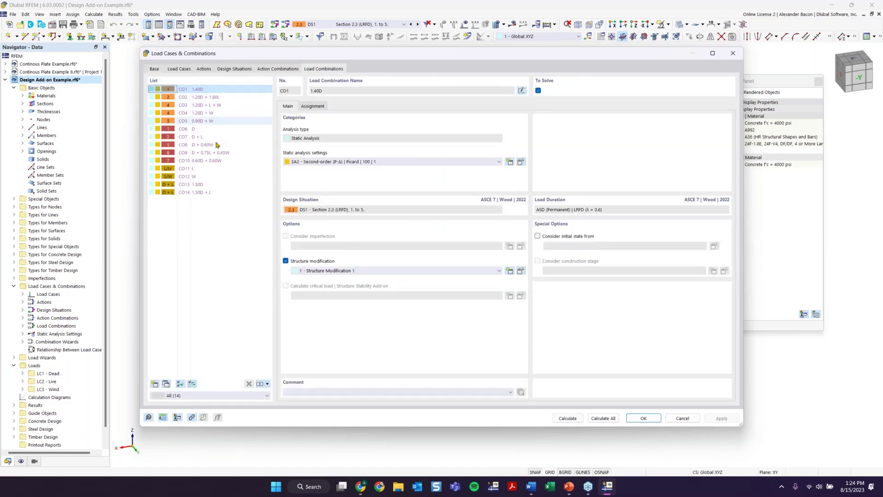
left_click(215, 98)
left_click(215, 105)
left_click(214, 113)
left_click(214, 121)
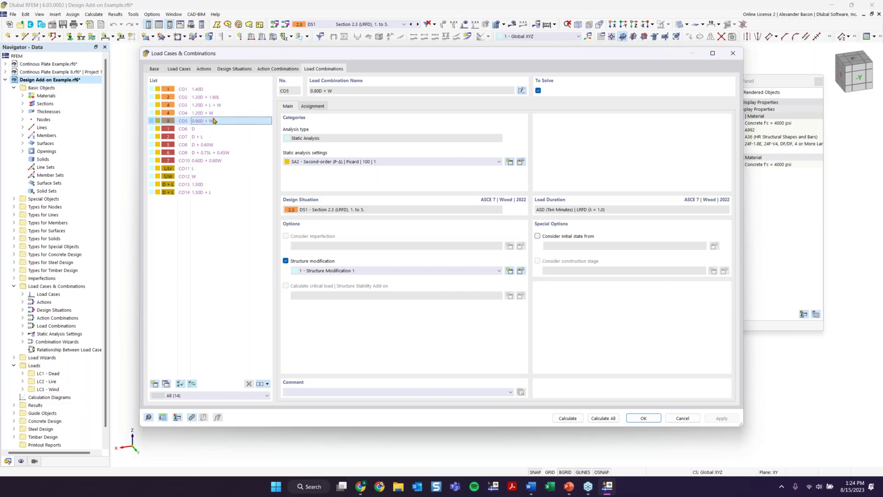
left_click(315, 105)
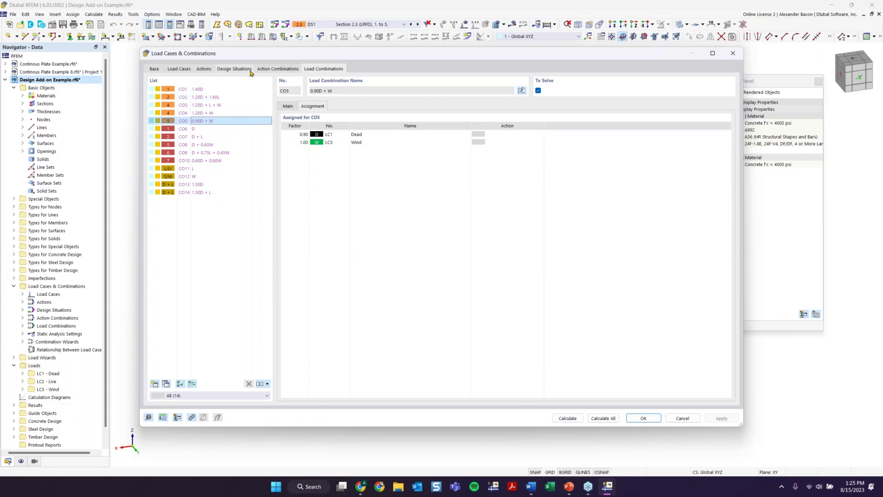
Review the LRFD and ASD design situations, check the combinations assigned to DS1, and close the settings
left_click(235, 69)
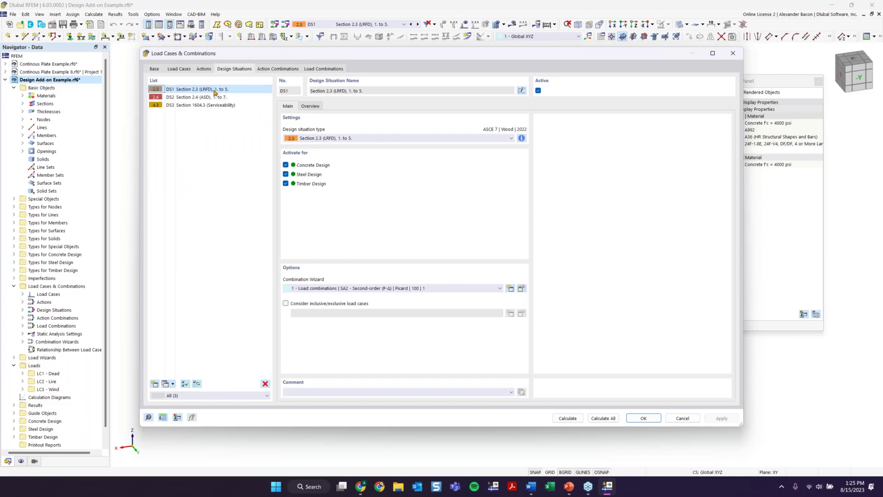
left_click(214, 97)
double_click(210, 89)
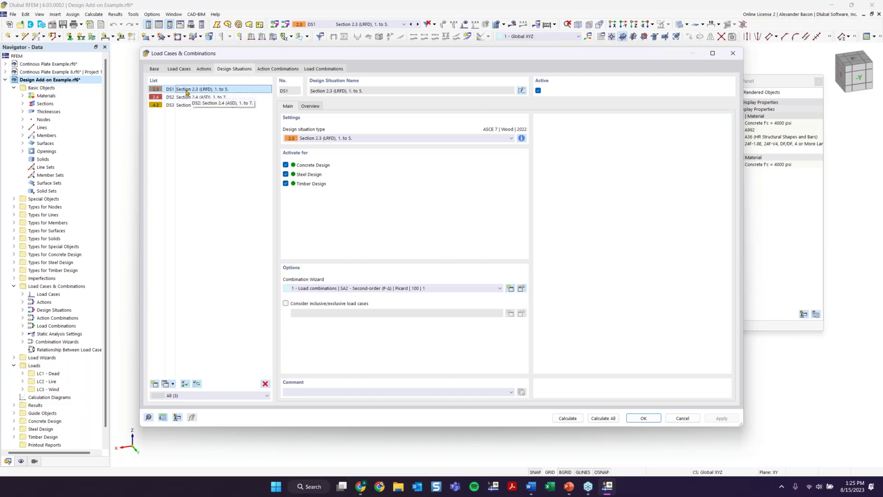
left_click(308, 106)
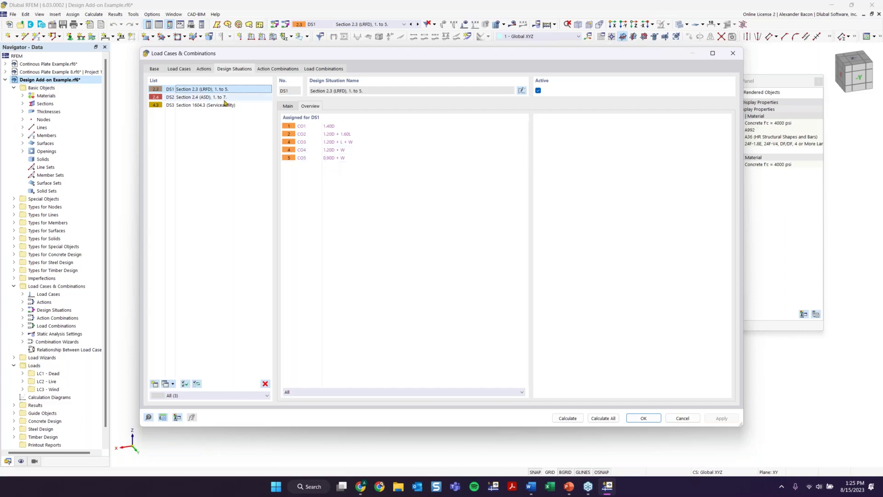
left_click(733, 53)
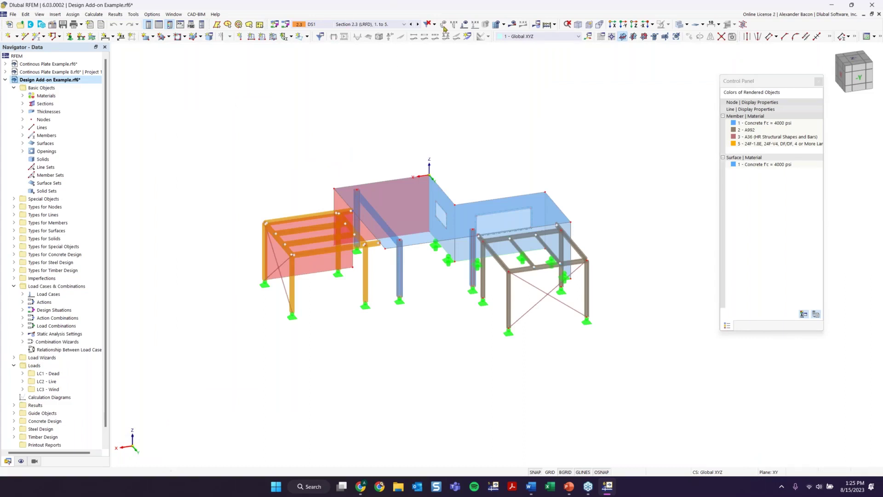
Calculate all load cases, combinations and add-on designs, and display the results for design situation DS1
left_click(514, 27)
left_click(518, 279)
left_click(547, 26)
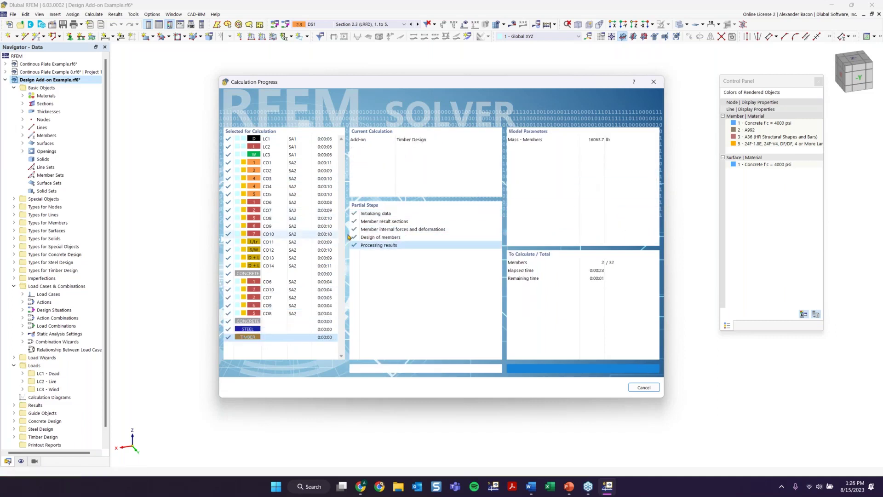
left_click(356, 24)
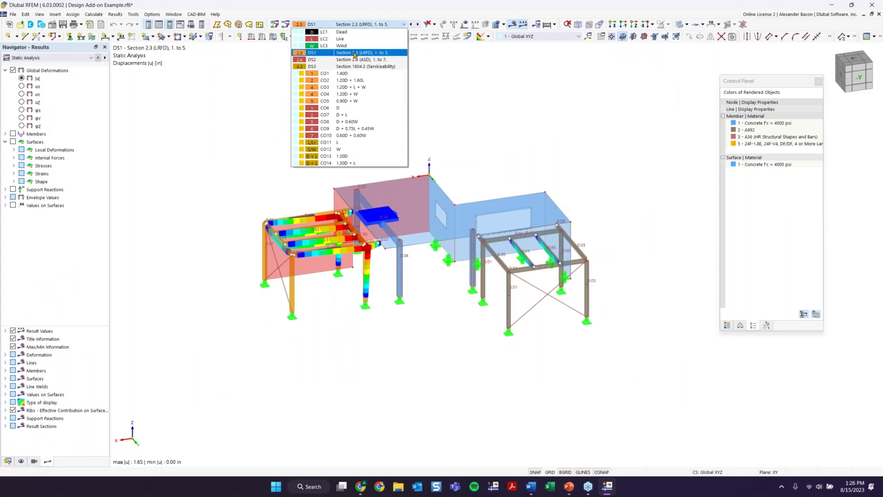
left_click(354, 53)
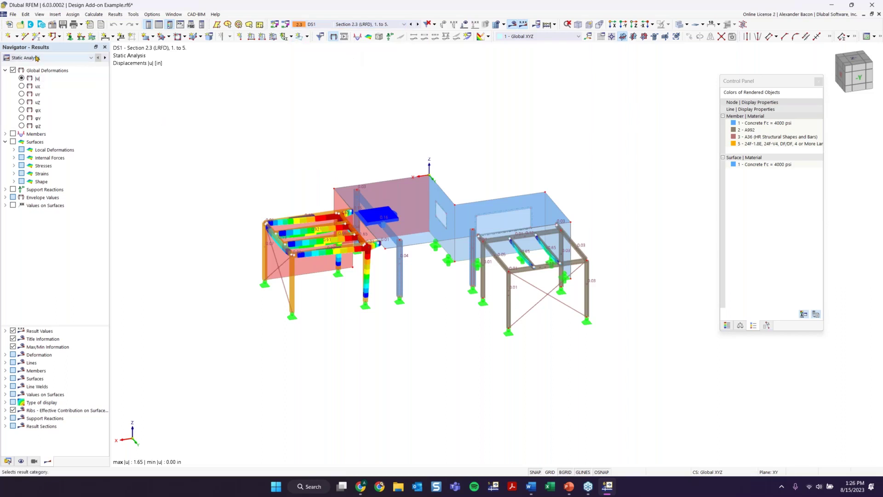
Show the global deformation color scale in the control panel and extend its lower limit to 0.00
scroll(617, 207, "up", 2)
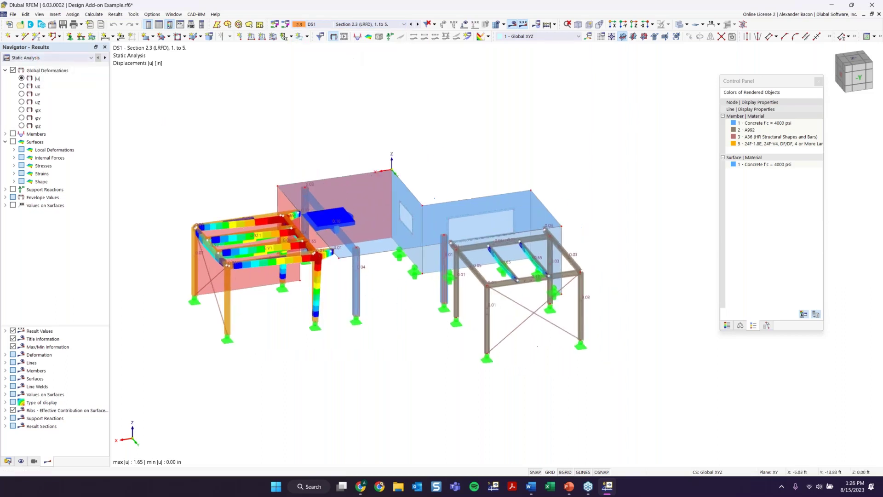
left_click(728, 325)
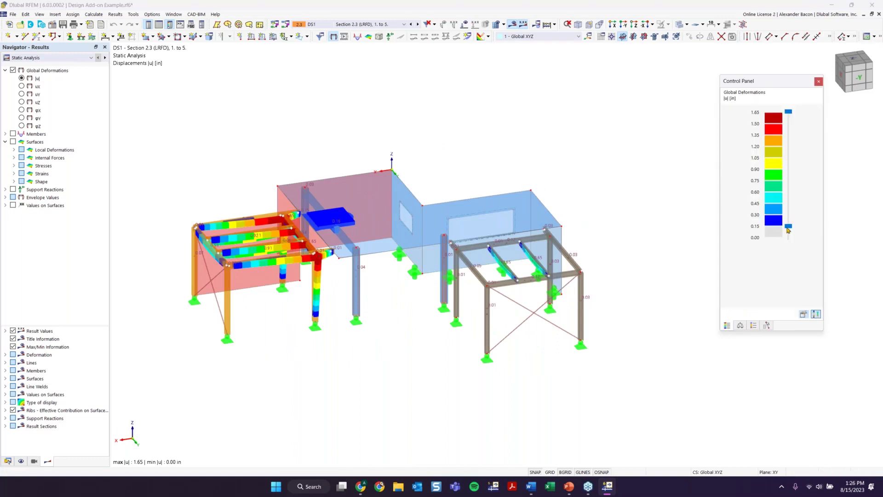
left_click_drag(789, 227, 788, 238)
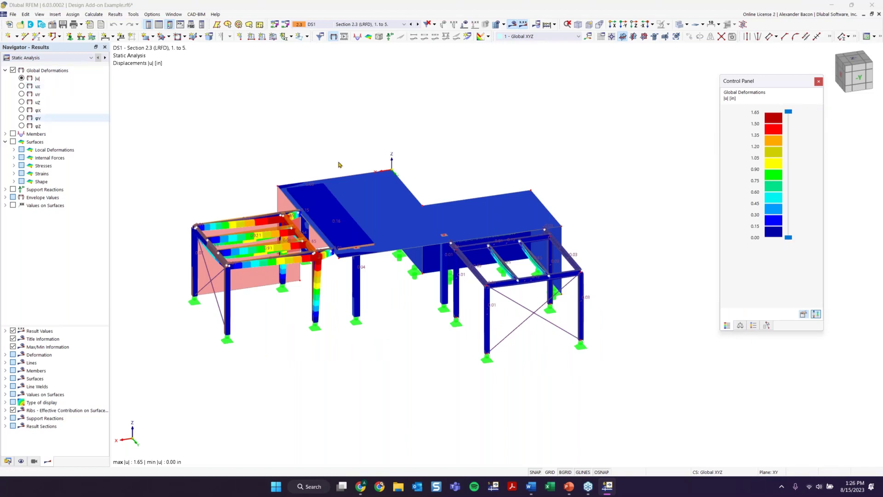
Keep DS1 as the displayed design situation and set its envelope values to Max Values
left_click(350, 25)
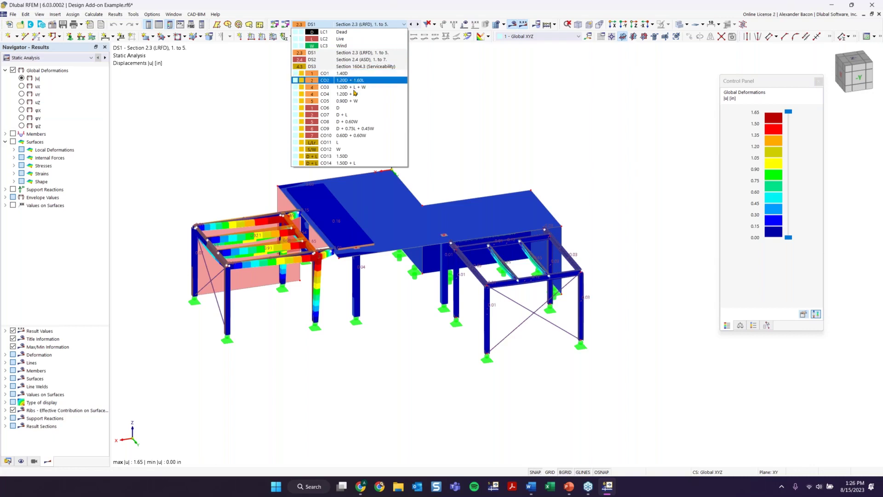
left_click(350, 53)
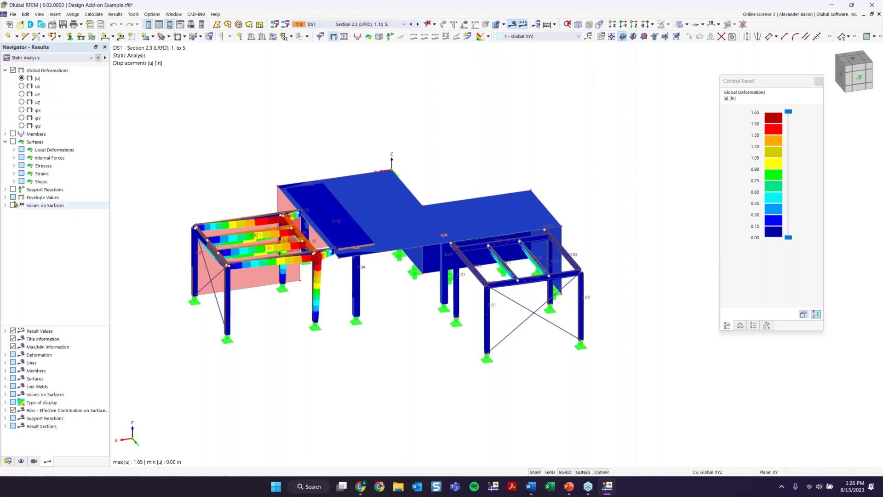
double_click(59, 198)
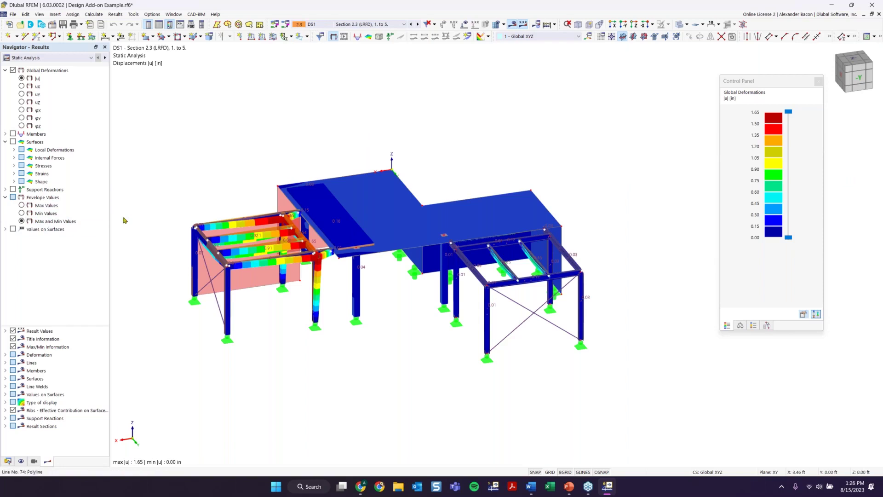
scroll(290, 260, "up", 1)
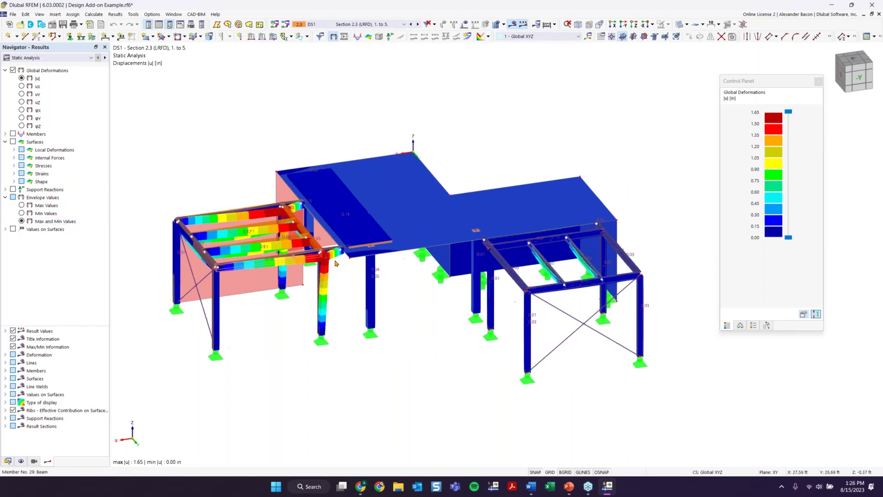
middle_click_drag(349, 222, 324, 168)
left_click(23, 206)
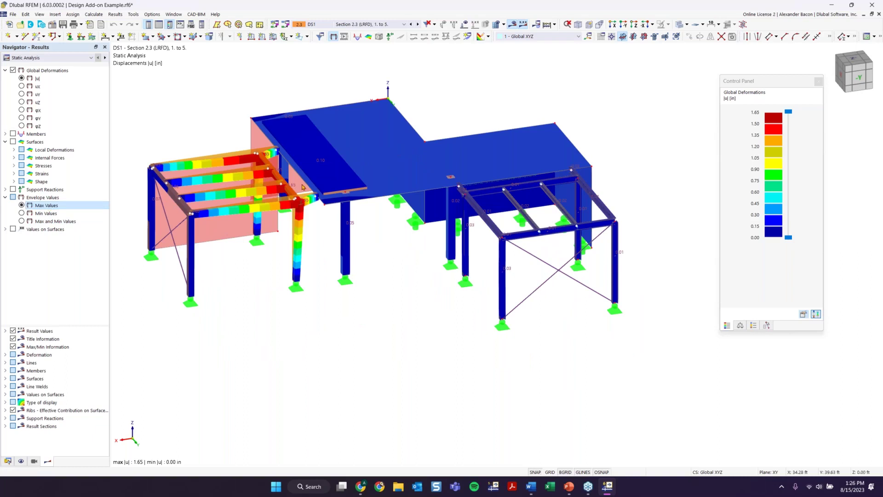
middle_click_drag(414, 269, 432, 248)
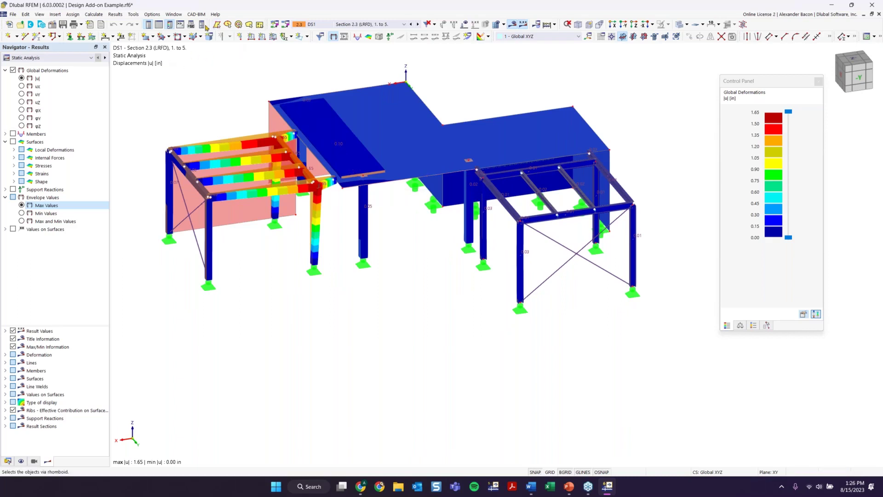
Display the results table, enlarge it, and switch its static analysis results from the overview to Results by Member
left_click(159, 25)
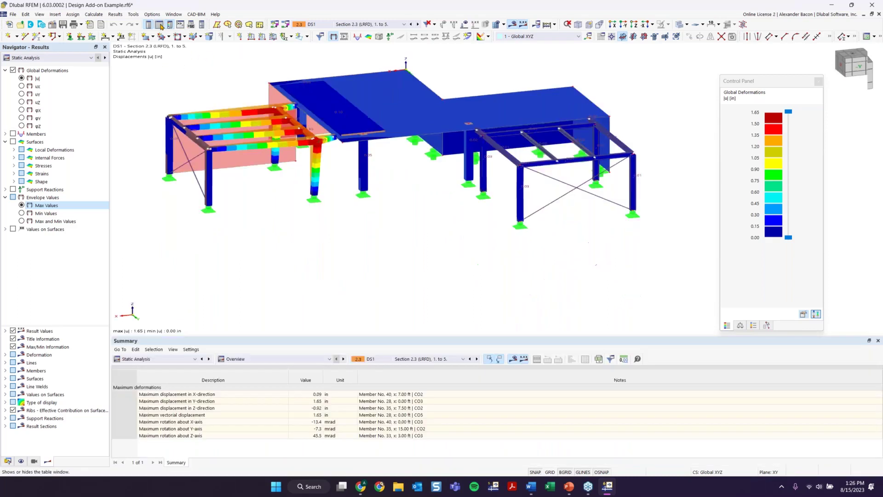
left_click_drag(234, 335, 234, 316)
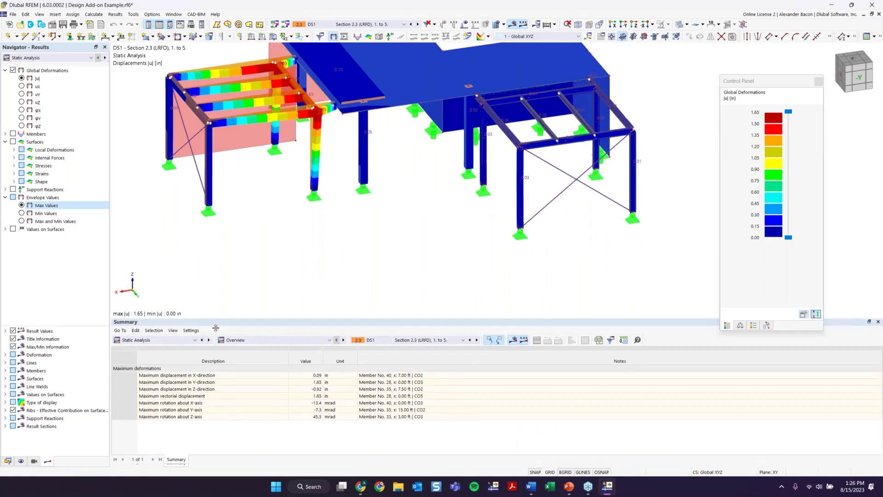
left_click(258, 340)
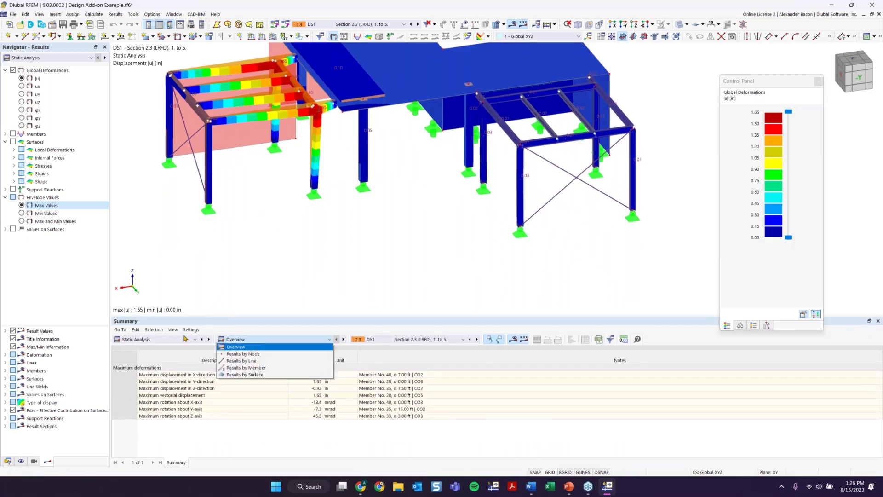
left_click(175, 338)
left_click(229, 341)
left_click(242, 346)
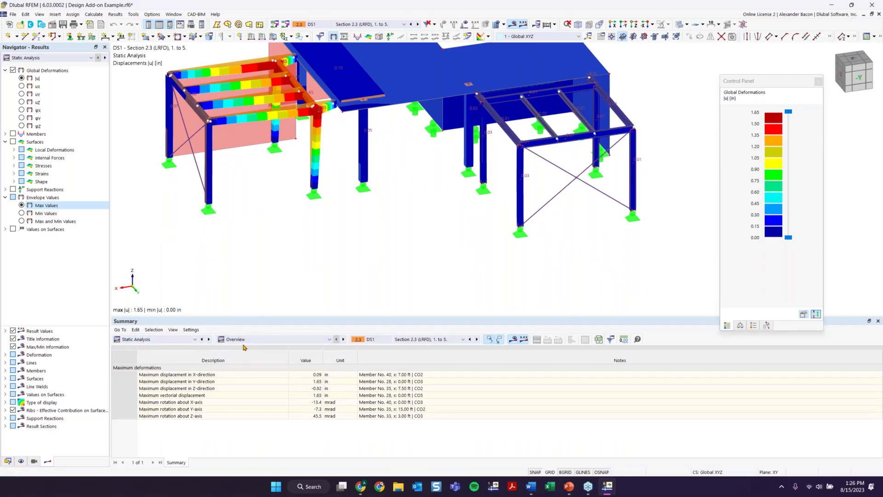
left_click(244, 340)
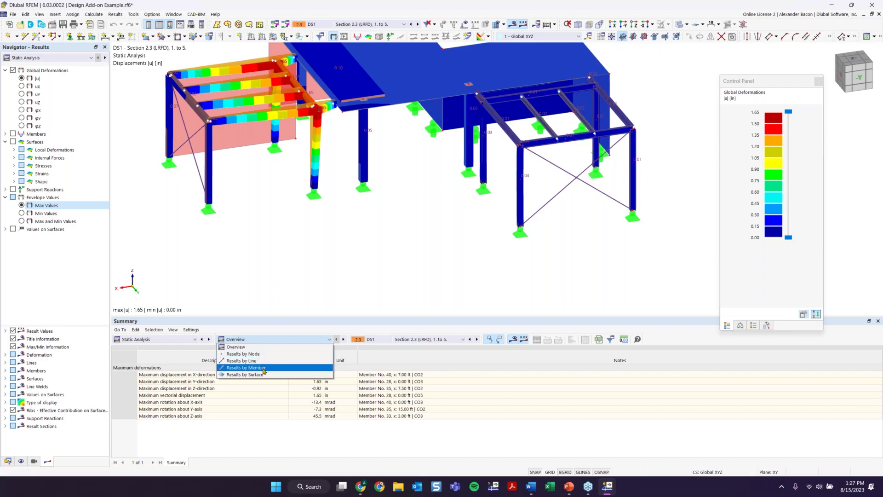
left_click(264, 368)
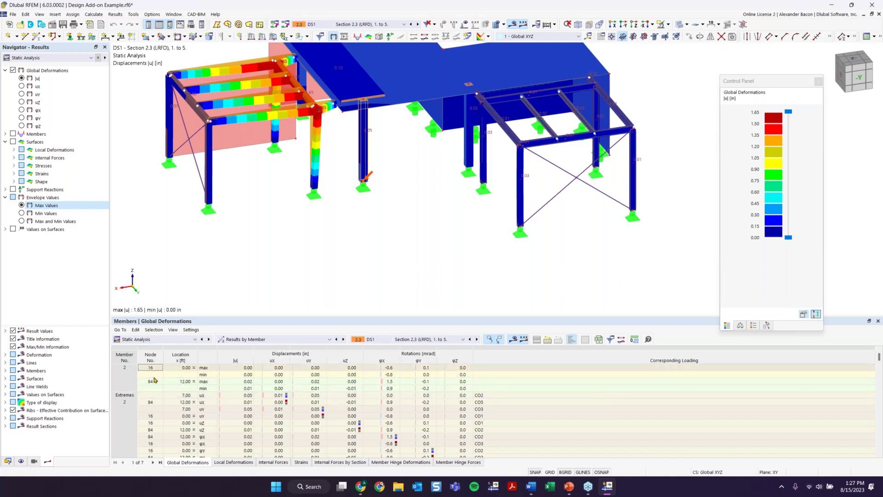
Examine the extreme global deformations of the first members with their corresponding load combinations, and rotate the model for an overview
scroll(268, 404, "down", 4)
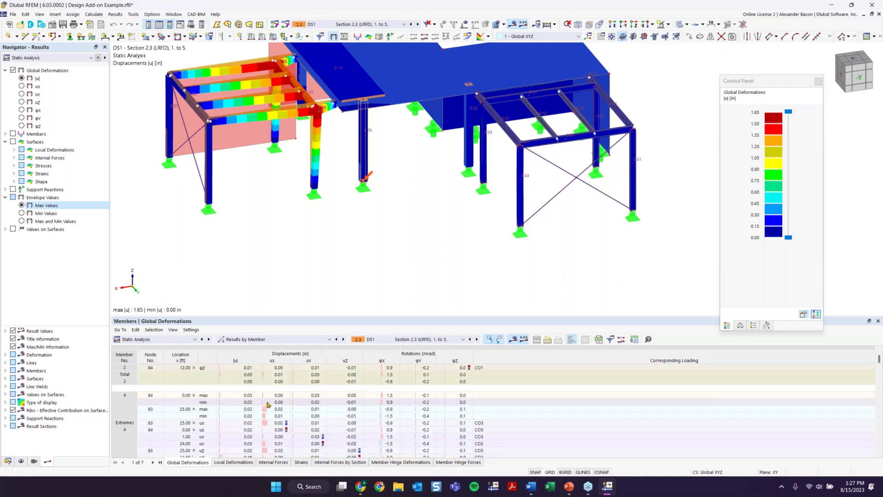
scroll(269, 405, "up", 4)
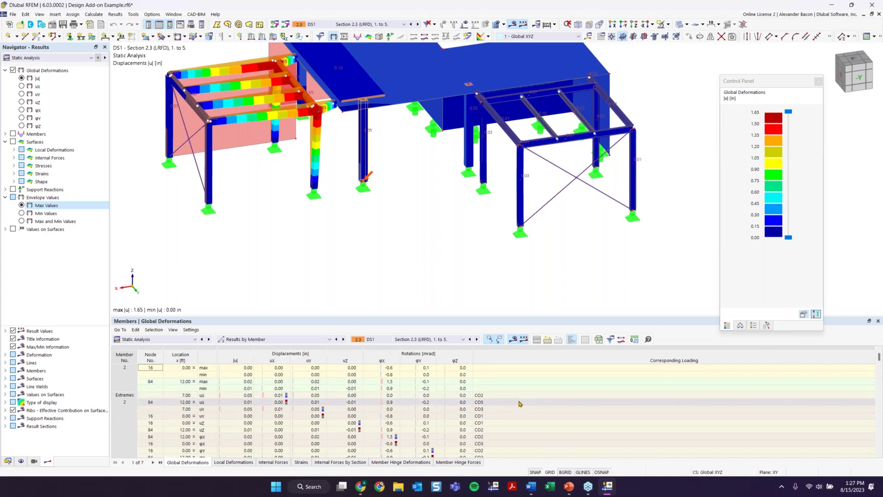
scroll(520, 403, "down", 1)
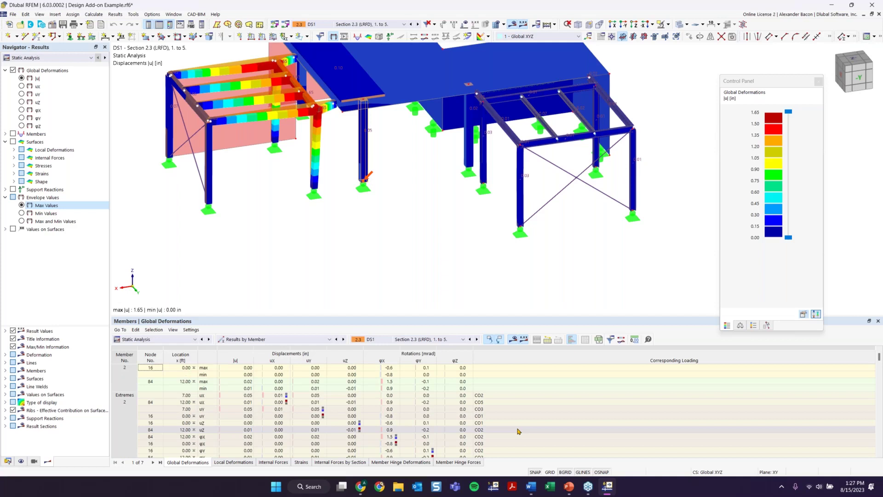
scroll(510, 423, "down", 2)
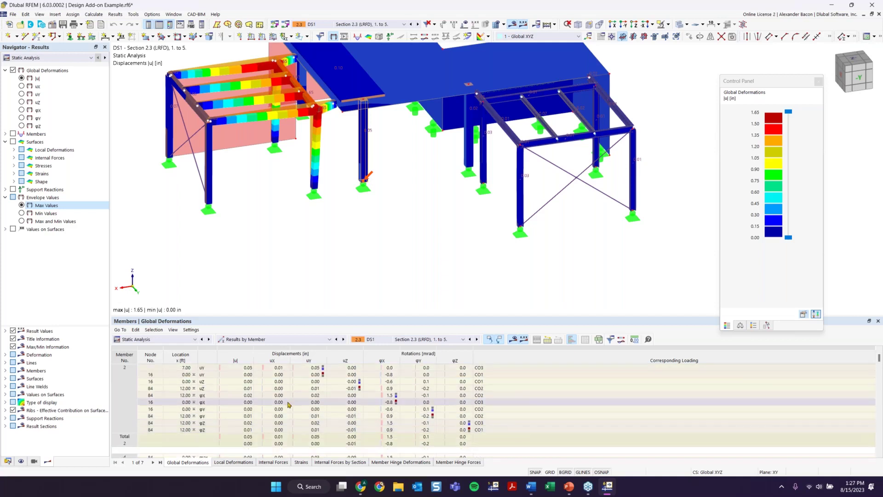
scroll(290, 404, "up", 1)
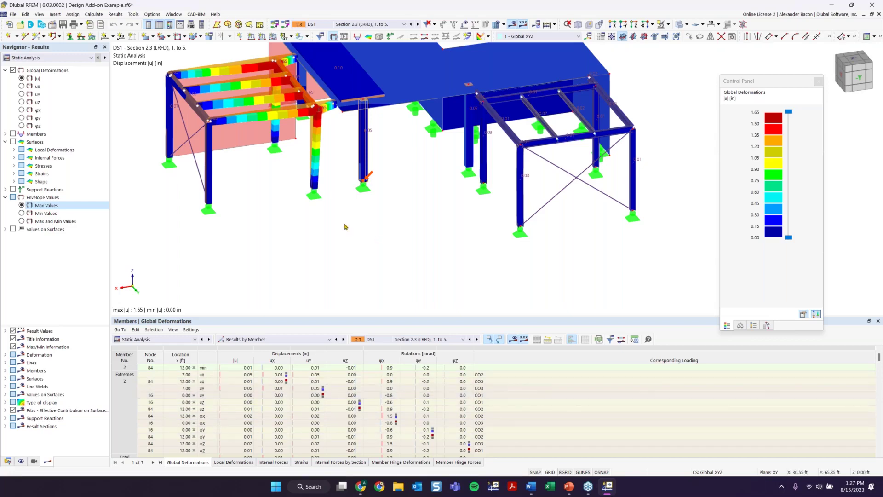
middle_click_drag(387, 129, 432, 181)
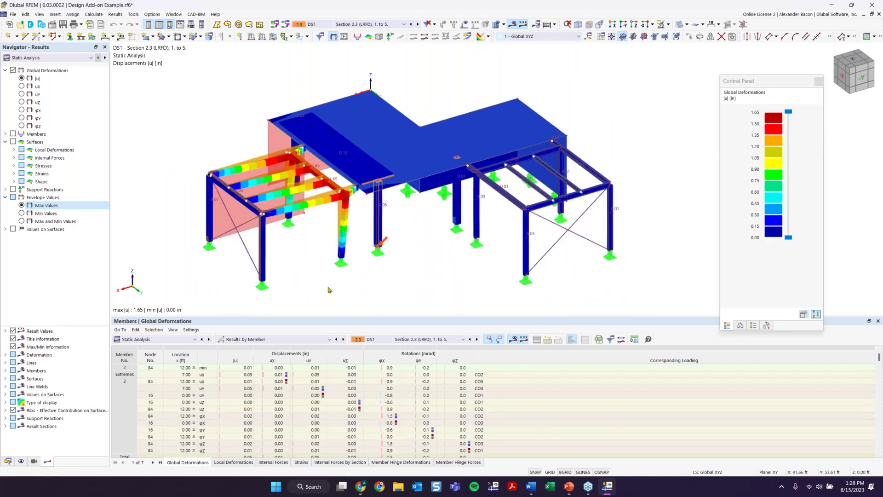
Return the results table to the overview and switch to the Continous Plate Example 8 model
left_click(256, 342)
left_click(257, 350)
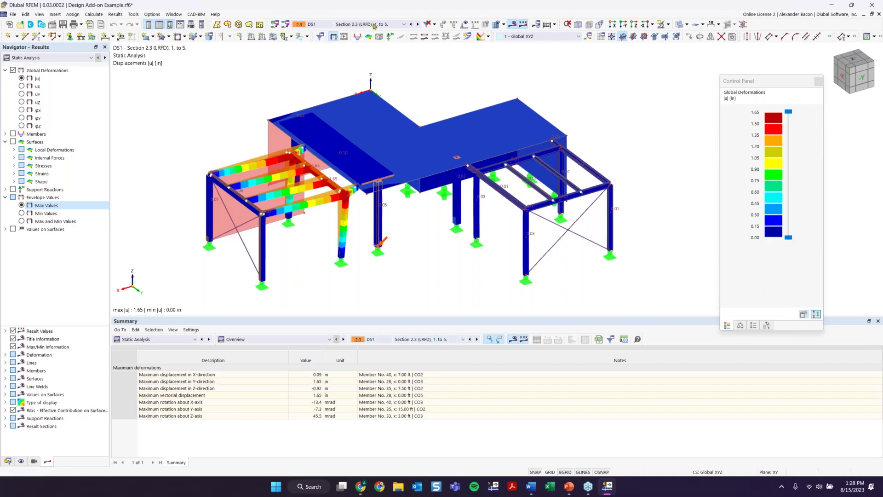
left_click(8, 462)
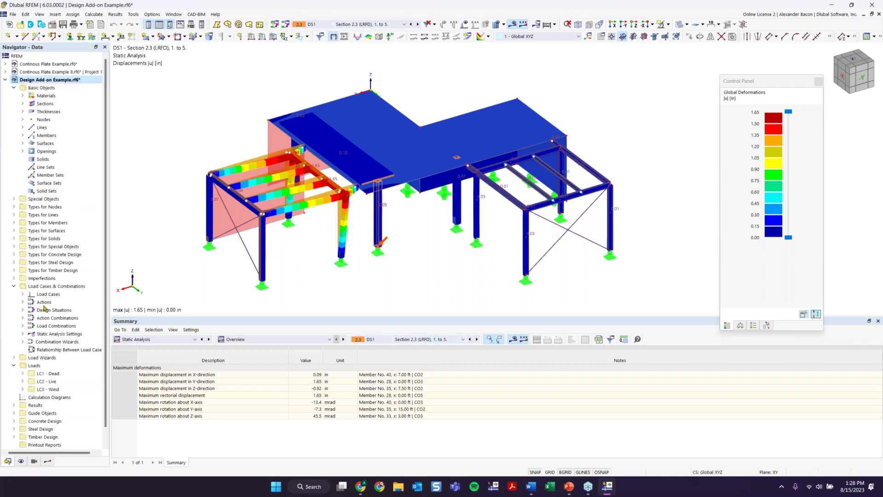
left_click(49, 72)
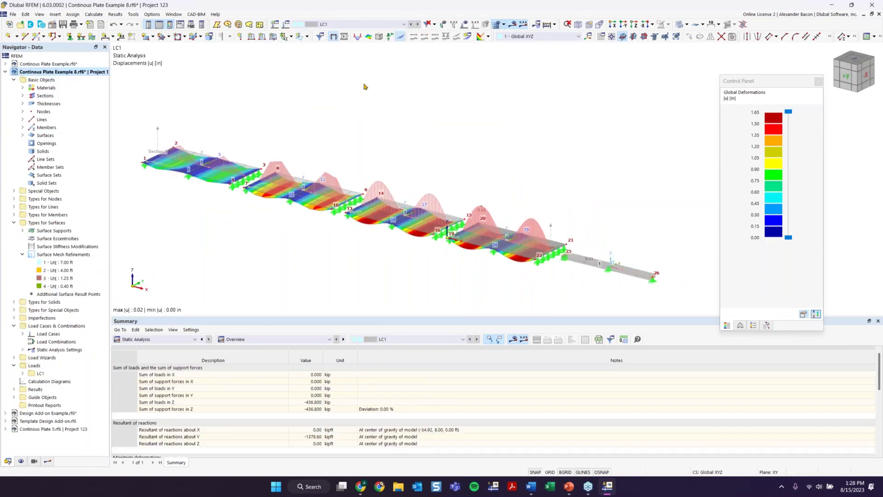
middle_click_drag(376, 146, 389, 130, "ctrl")
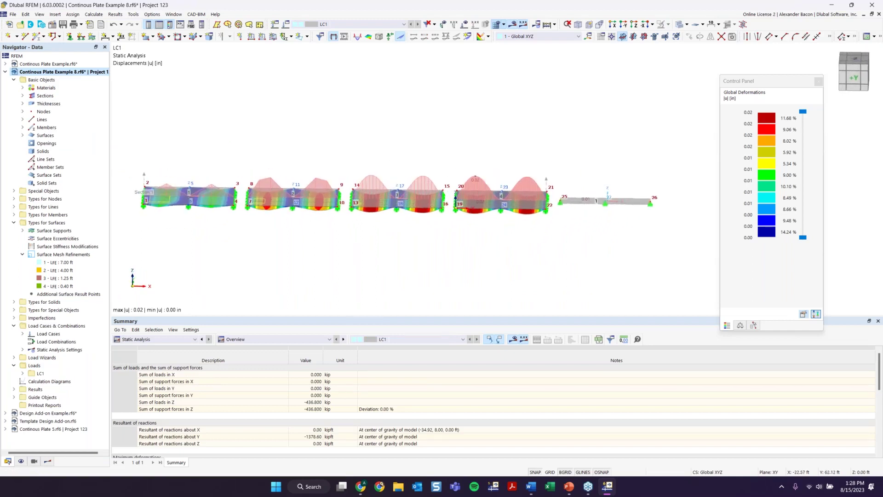
Hide the global deformations and the result sections of the continuous plate model
left_click(48, 461)
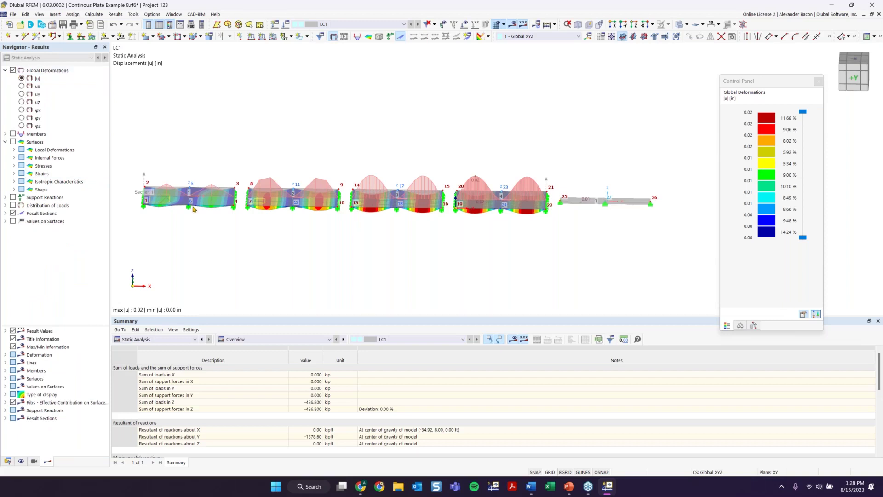
middle_click_drag(193, 209, 394, 147, "ctrl")
right_click(394, 147)
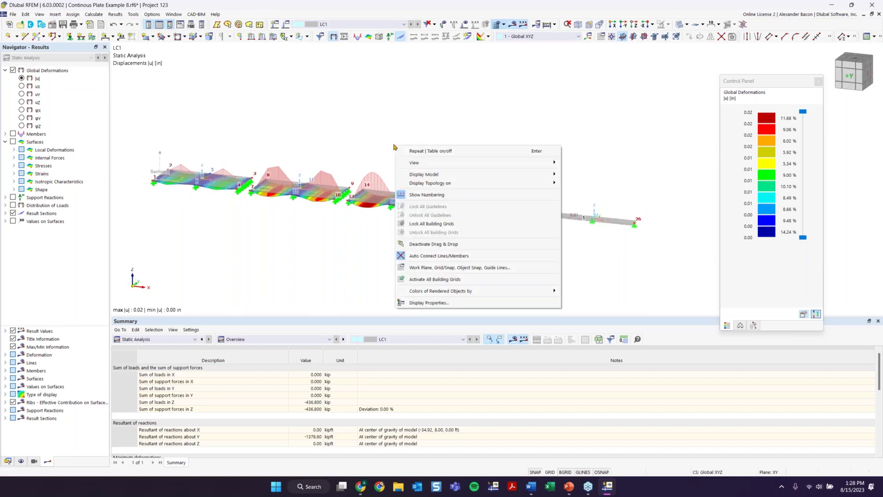
left_click(376, 150)
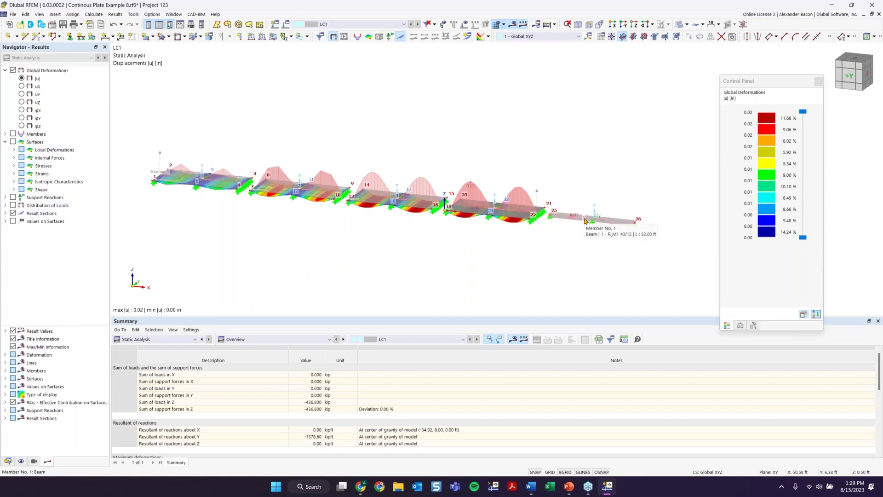
left_click(12, 71)
left_click(12, 71)
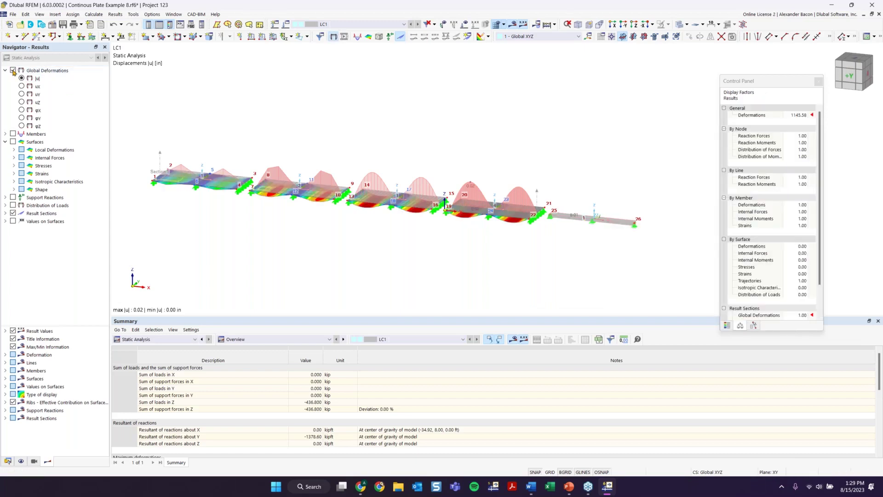
left_click(13, 72)
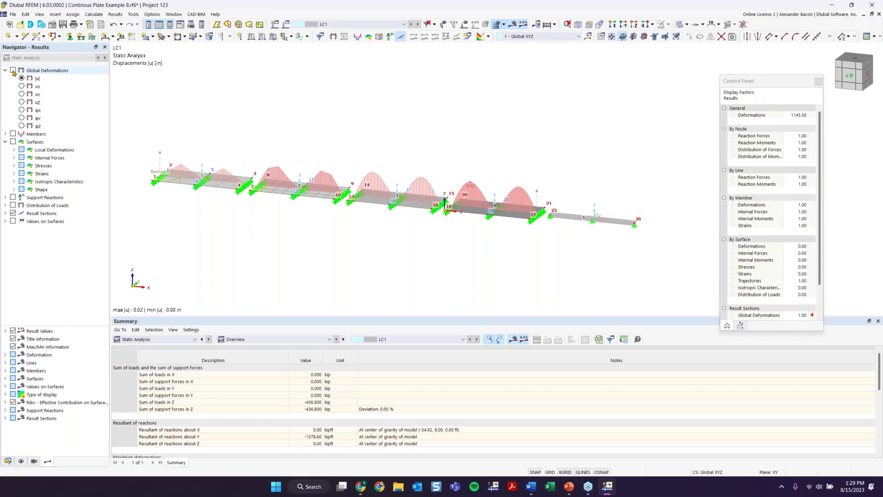
left_click(13, 214)
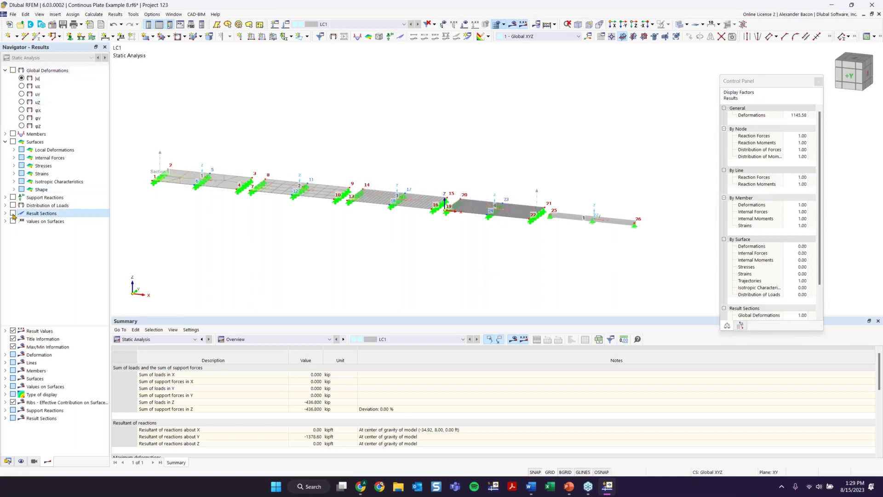
Turn on the member results and display the internal moment My on the beam
left_click(13, 134)
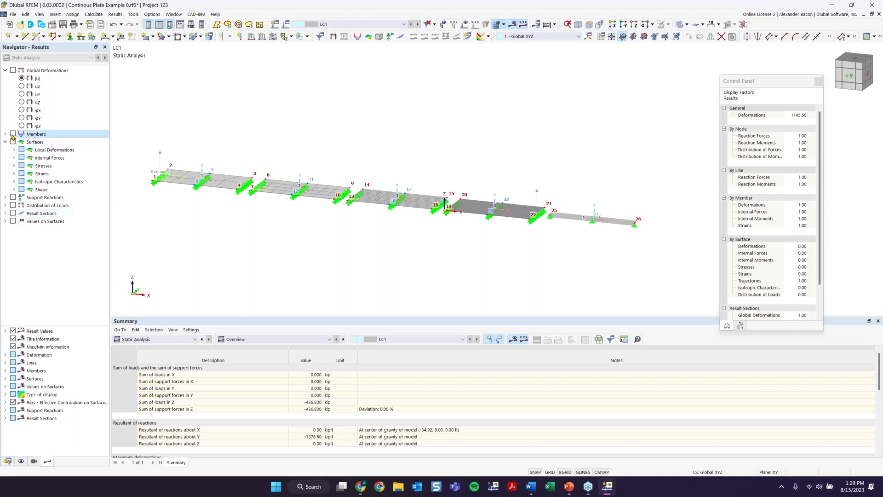
left_click(6, 134)
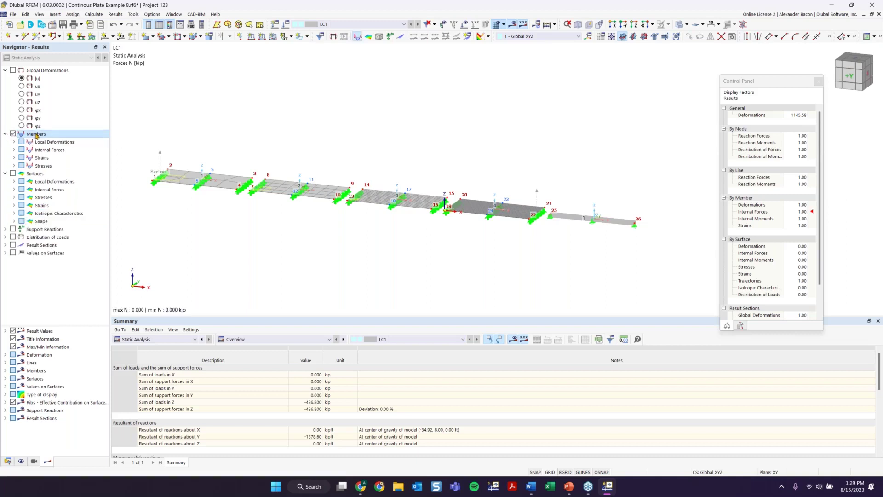
scroll(612, 240, "up", 3)
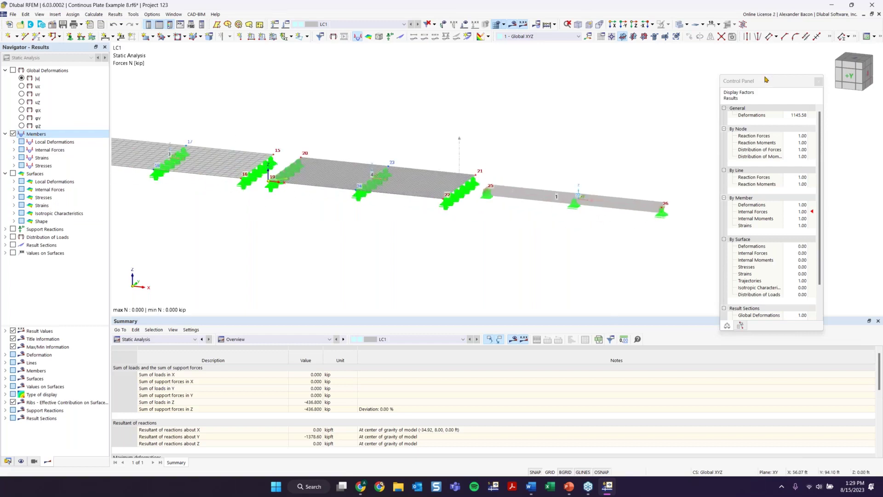
left_click_drag(780, 74, 835, 58)
middle_click_drag(522, 233, 408, 242)
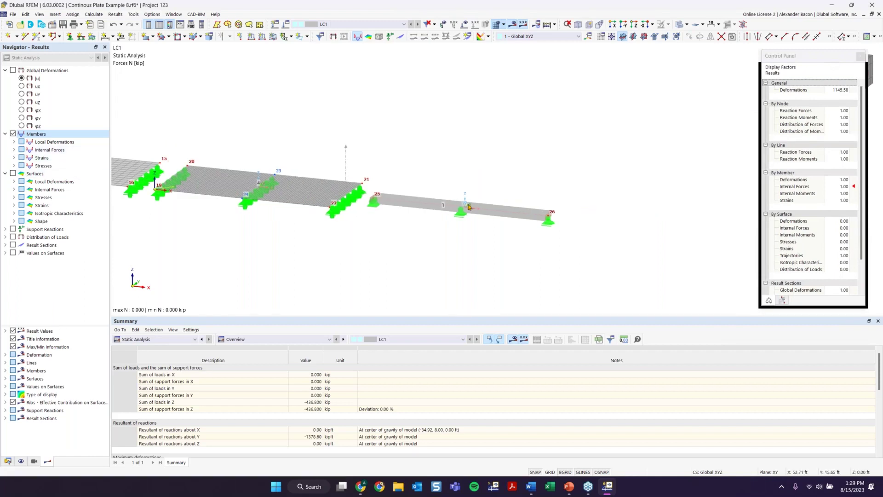
left_click(14, 150)
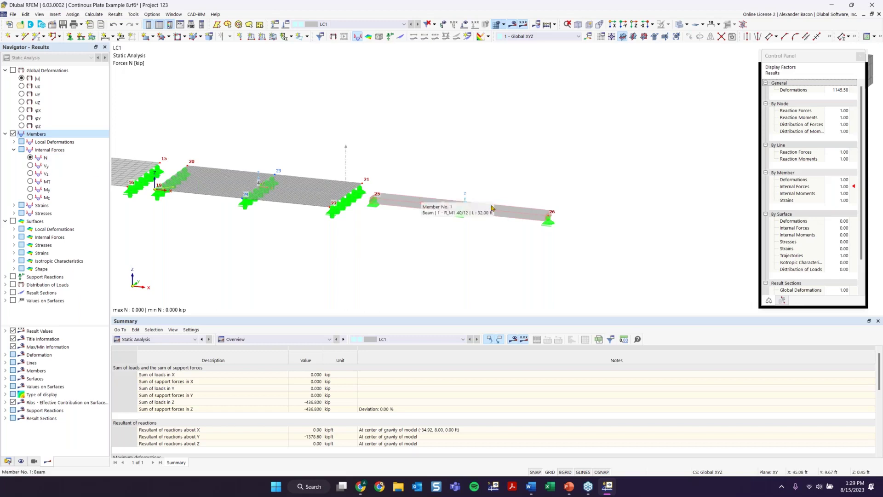
left_click(30, 189)
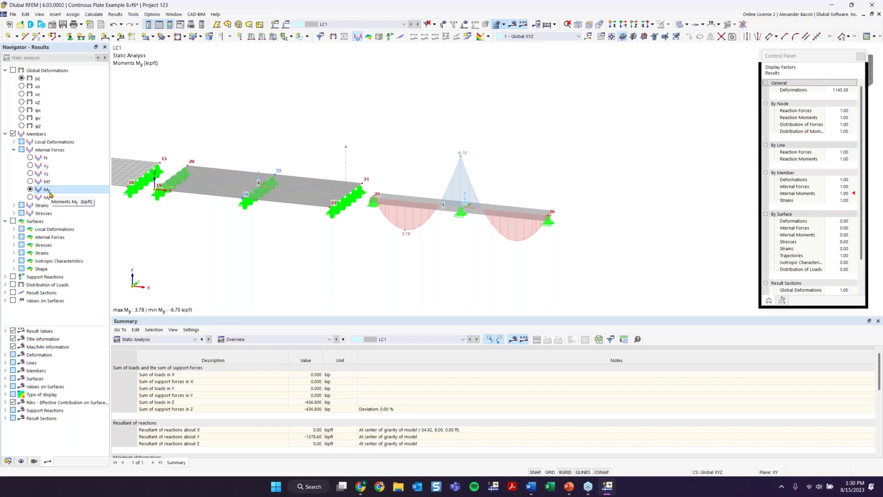
Inspect the local axis system and My diagram of the beam up close, and close the results table
right_click(470, 209)
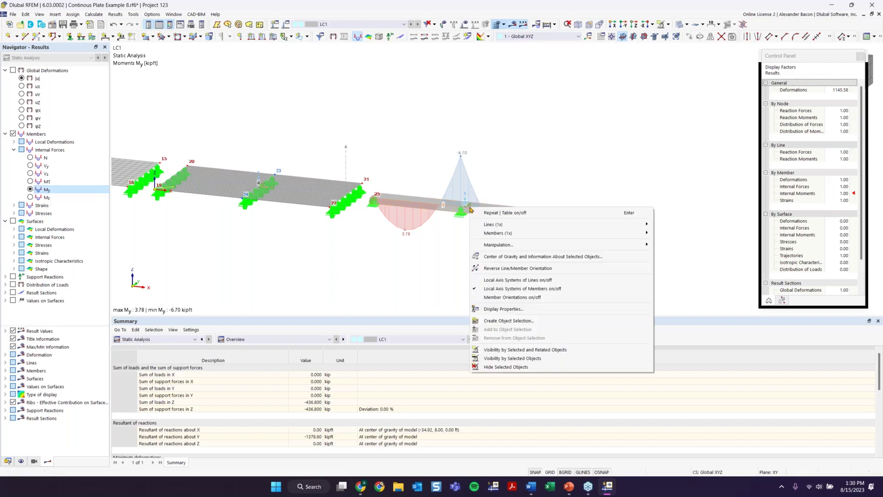
left_click(512, 288)
scroll(510, 184, "up", 4)
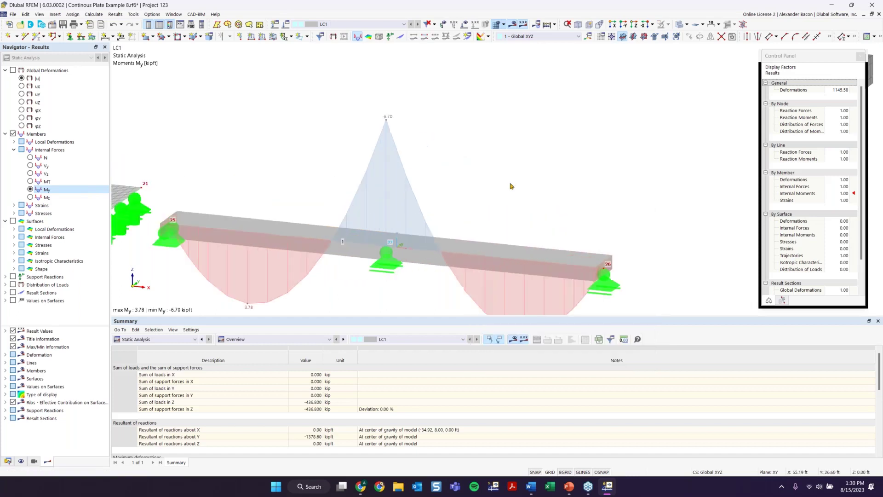
middle_click_drag(510, 186, 546, 132)
left_click(877, 322)
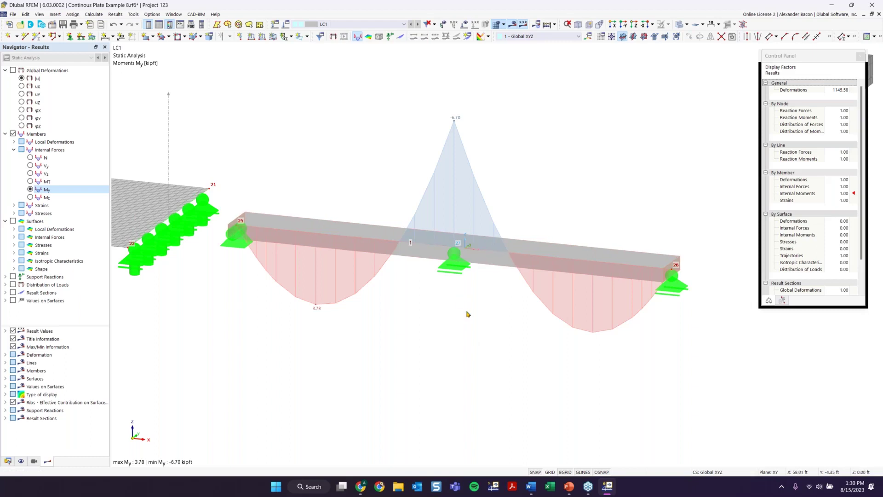
Turn on the surface results and expand their internal forces to list the basic internal forces
scroll(468, 312, "down", 1)
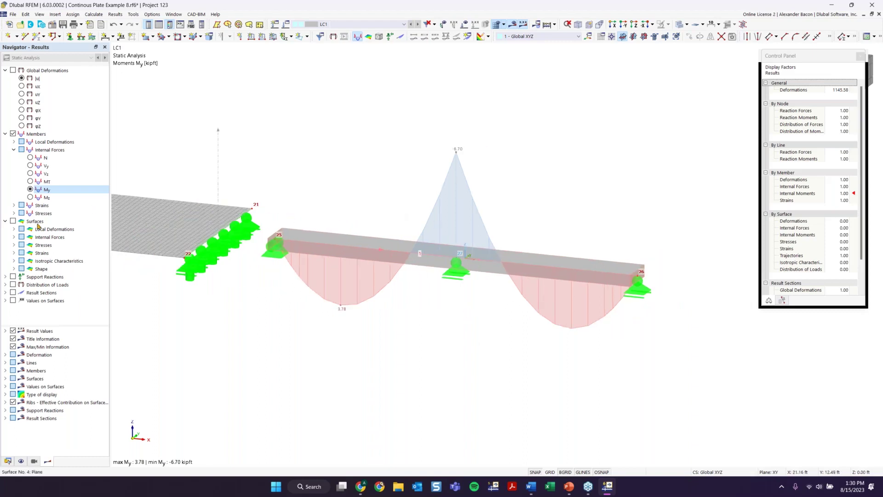
scroll(252, 292, "down", 1)
middle_click_drag(252, 292, 428, 299)
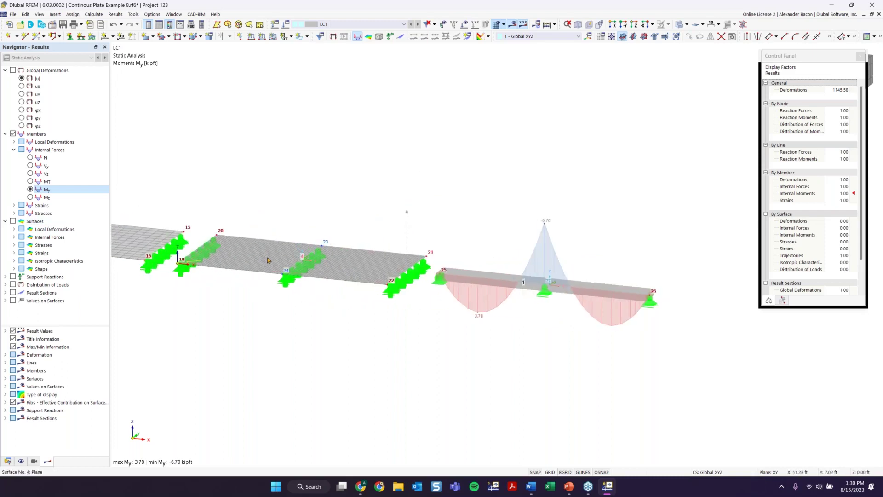
middle_click_drag(268, 260, 346, 269)
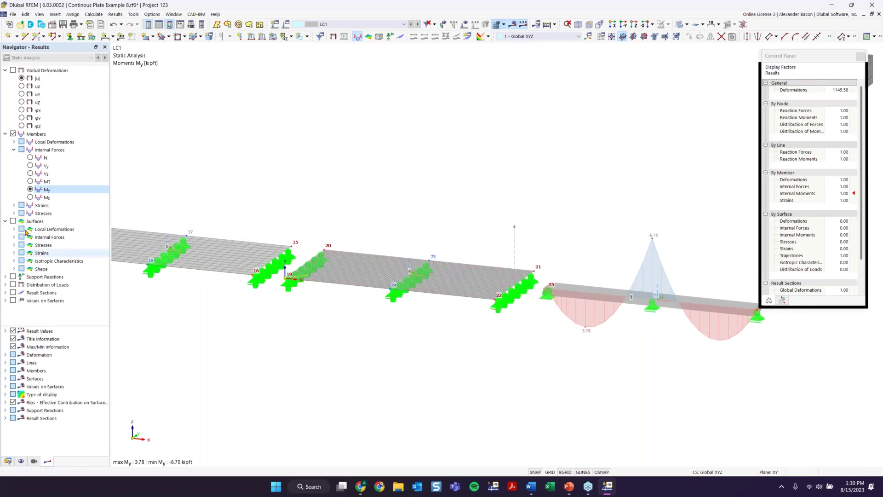
left_click(13, 221)
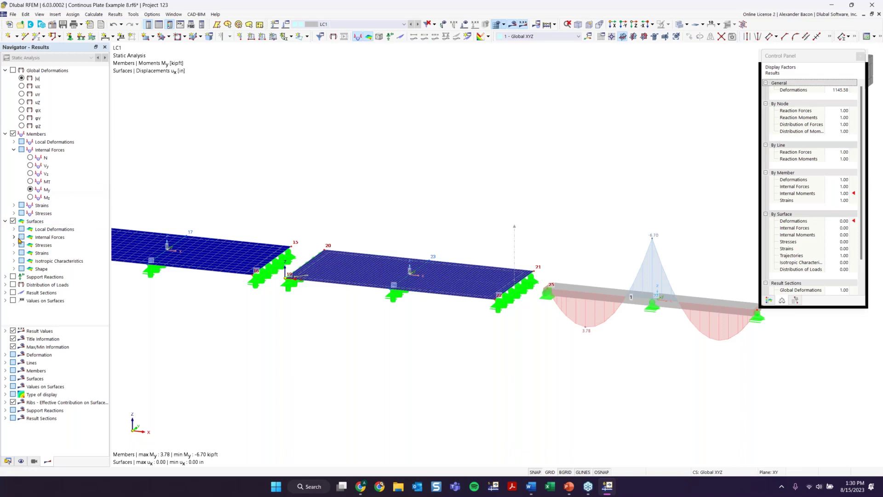
left_click(15, 238)
scroll(69, 253, "down", 1)
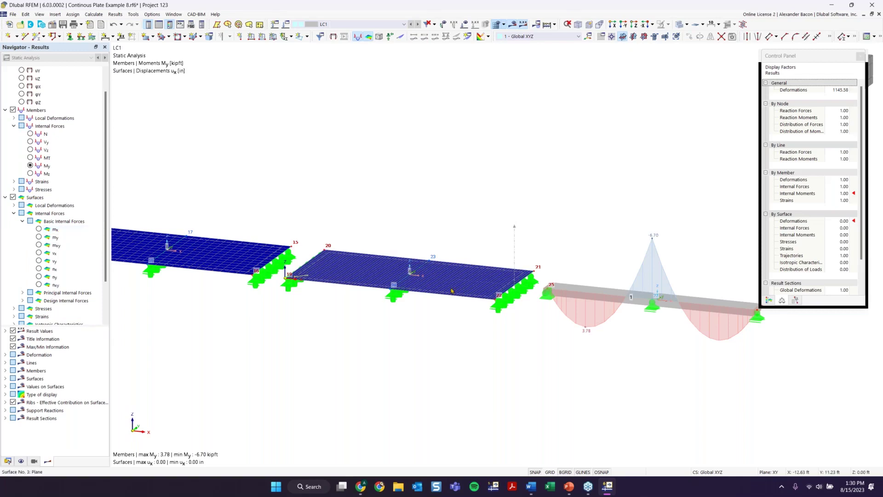
Check the local axis display option of surface 4 and display the basic internal moment mx on the surfaces
scroll(433, 282, "up", 2)
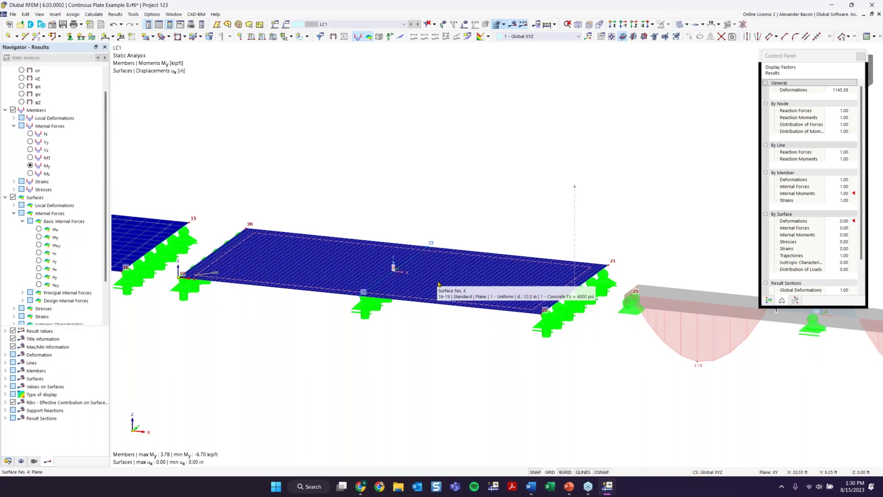
right_click(438, 283)
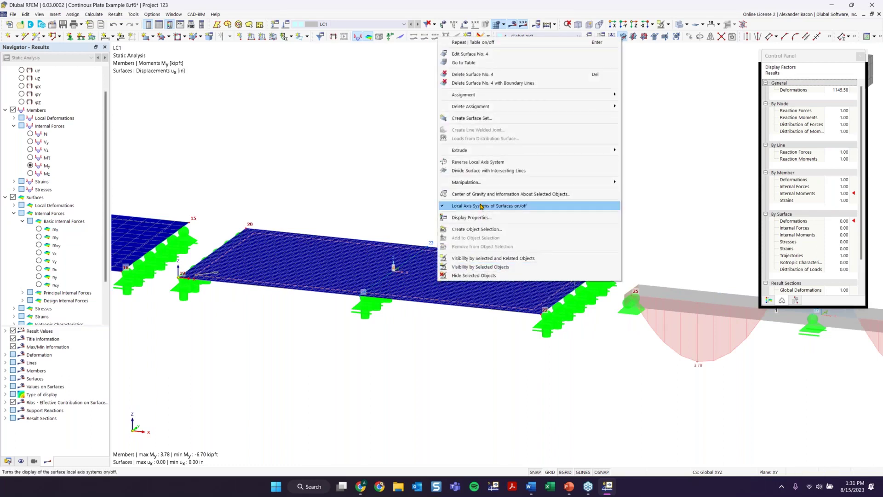
left_click(362, 190)
scroll(361, 190, "down", 2)
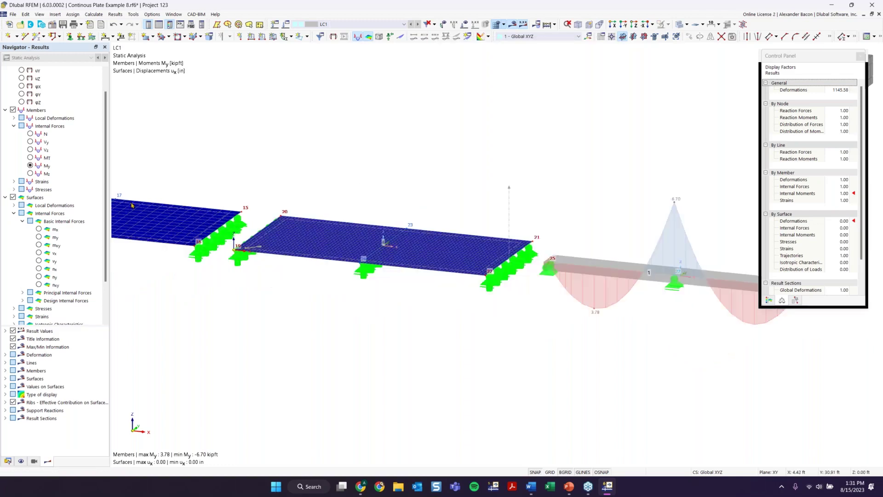
left_click(38, 229)
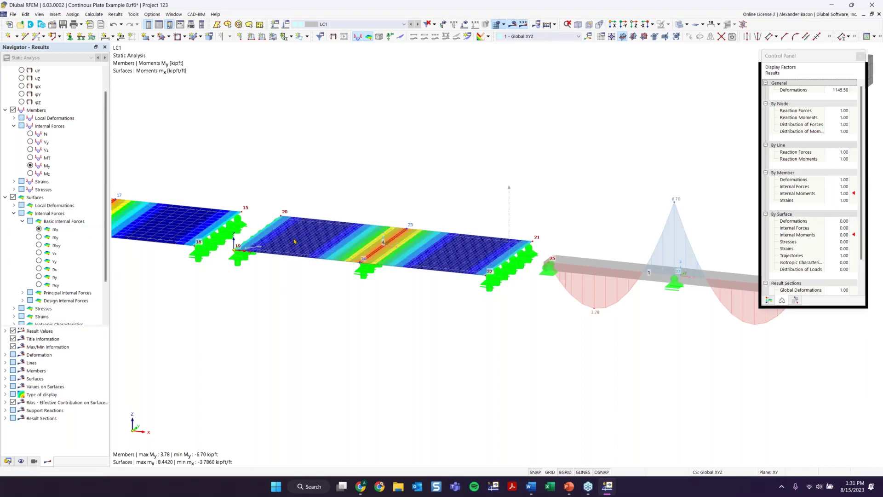
Turn on the result sections to show the mx diagrams along the plates beside the beam's My diagram
scroll(295, 239, "down", 3)
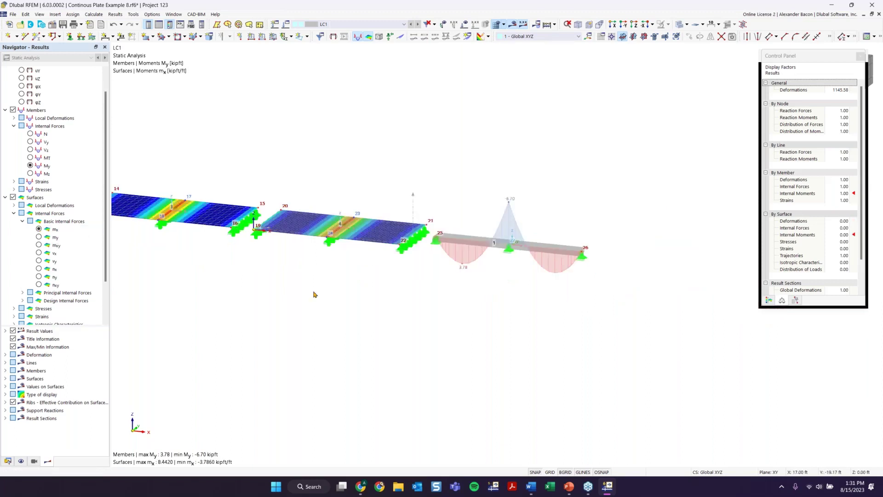
scroll(39, 267, "down", 2)
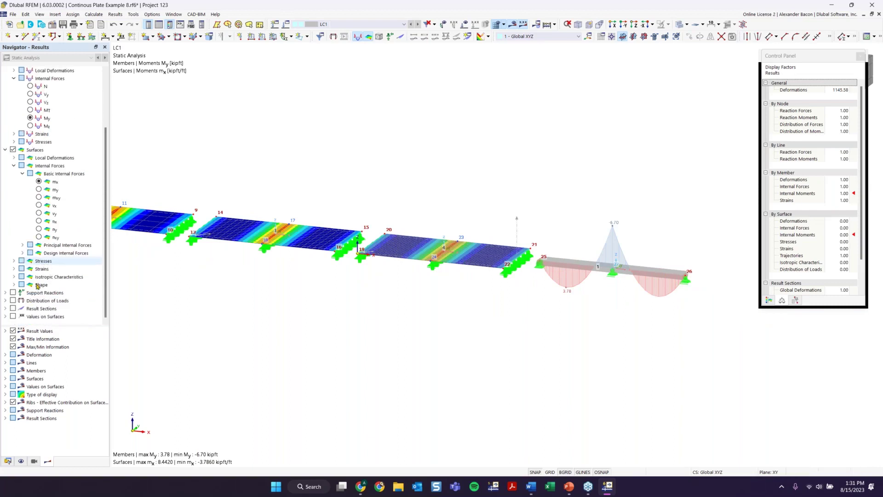
left_click(14, 309)
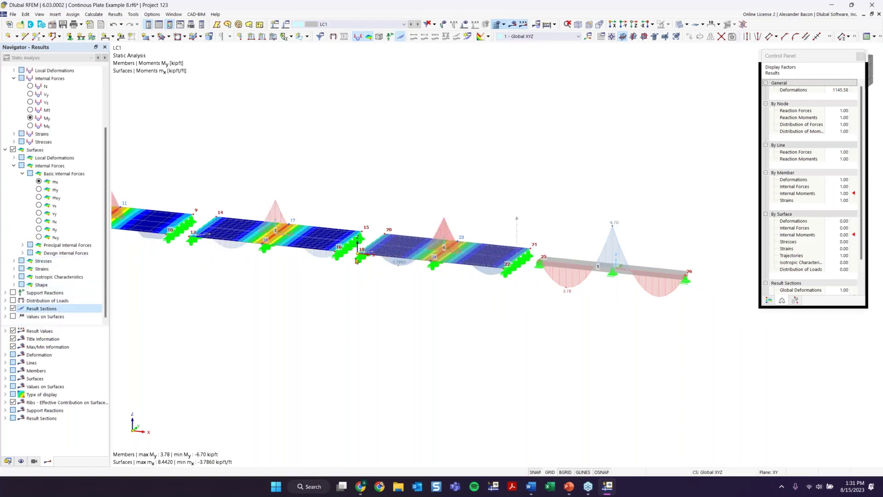
scroll(456, 216, "up", 2)
middle_click_drag(455, 217, 486, 187, "ctrl")
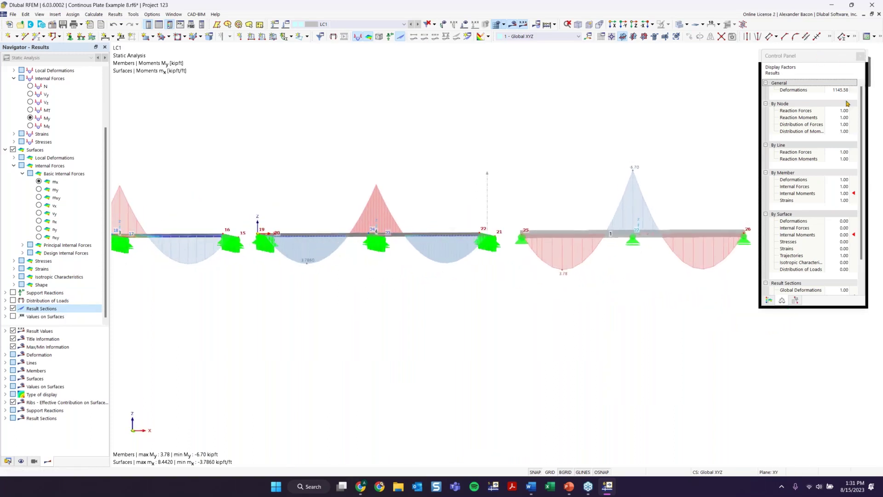
Close the control panel and compare the moment diagrams of all plates and the beam, facing +Y and slightly tilted
left_click_drag(840, 56, 849, 127)
left_click(854, 72)
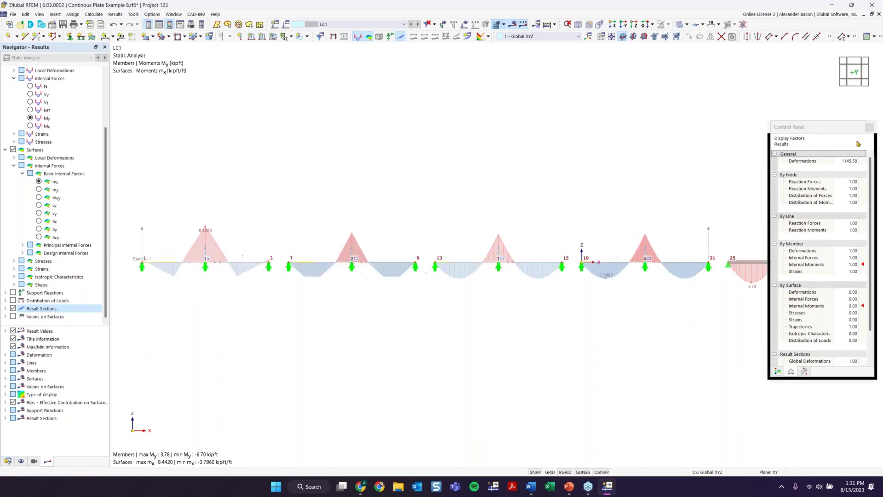
left_click(870, 127)
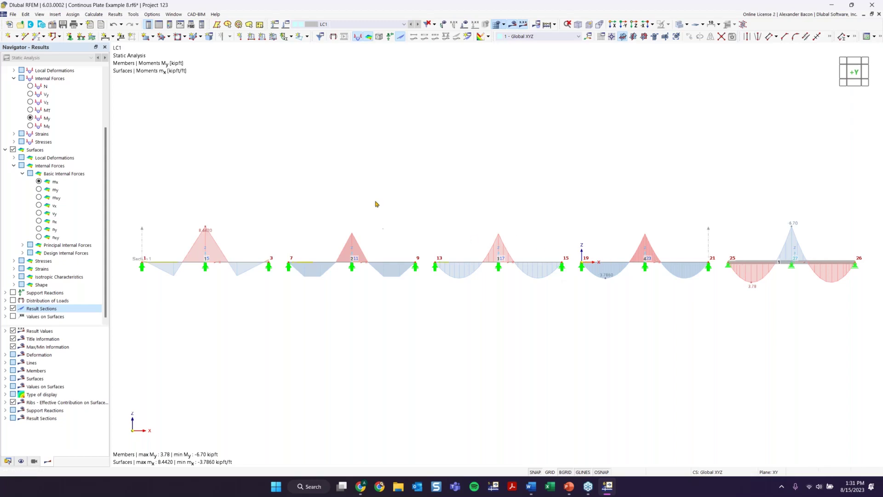
middle_click_drag(376, 202, 369, 231, "ctrl")
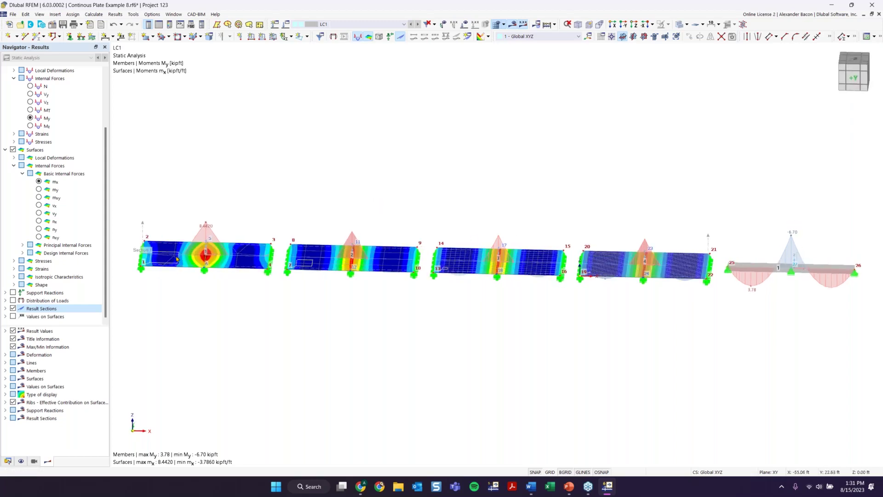
Hide the results and examine the finite element meshes of the four plates, from the coarsest to the finest, beside the beam
left_click(513, 29)
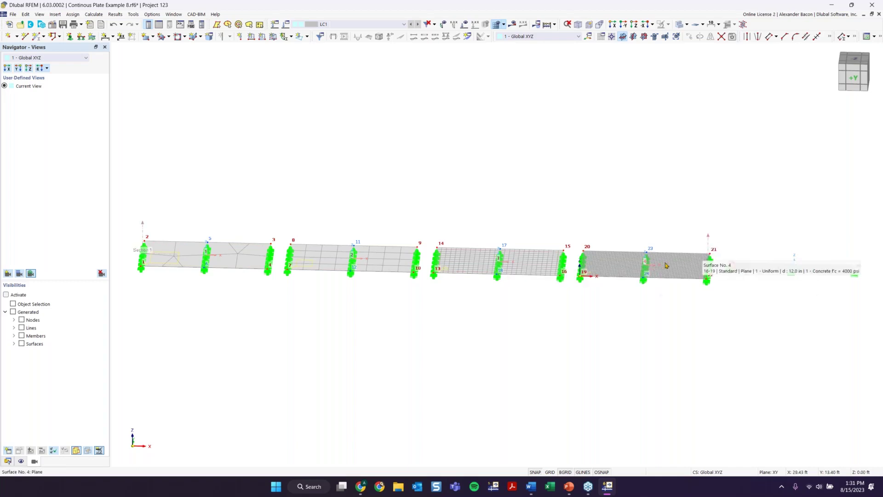
middle_click_drag(438, 178, 434, 221, "ctrl")
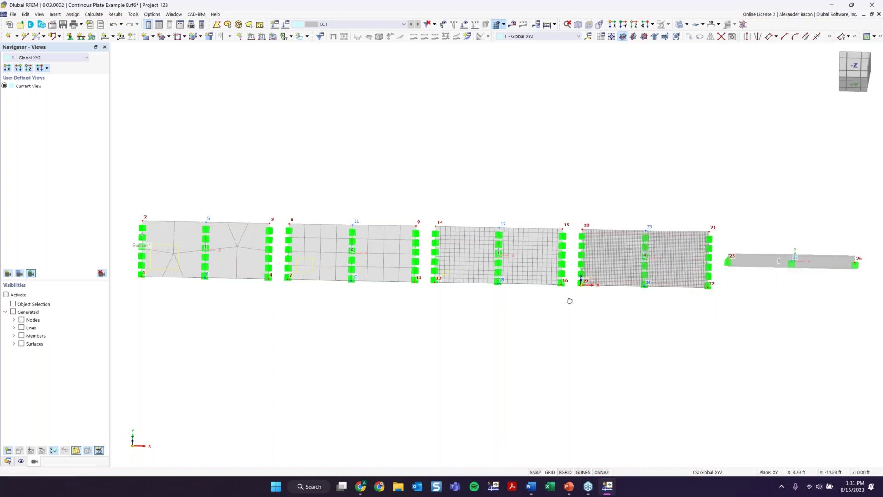
middle_click_drag(570, 300, 508, 277, "ctrl")
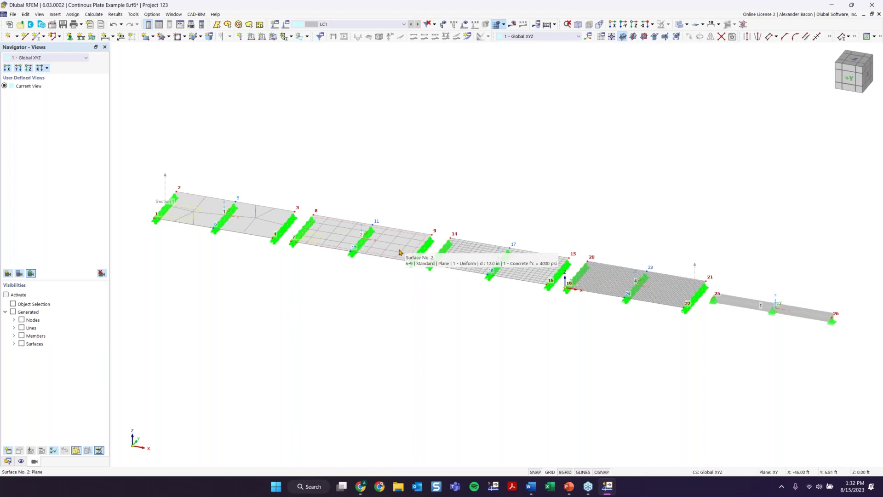
scroll(400, 252, "up", 3)
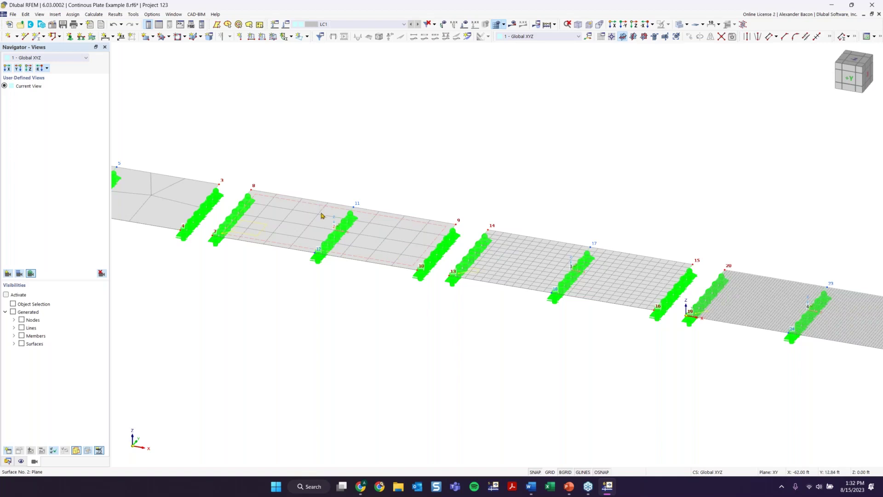
scroll(322, 216, "down", 2)
middle_click_drag(153, 188, 313, 212)
scroll(313, 212, "up", 4)
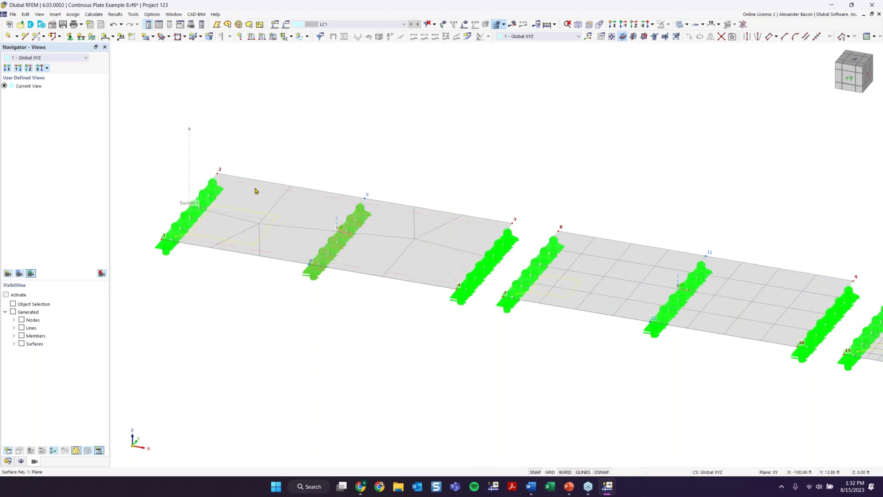
scroll(512, 247, "down", 1)
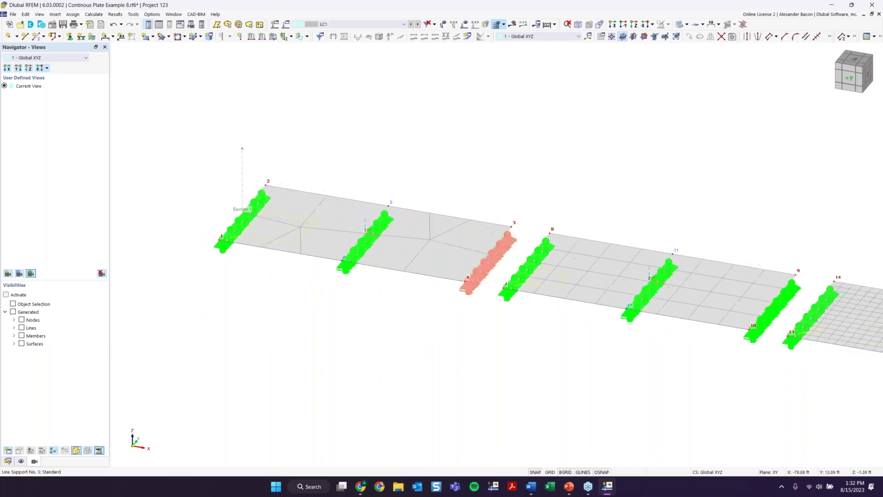
middle_click_drag(636, 290, 427, 268)
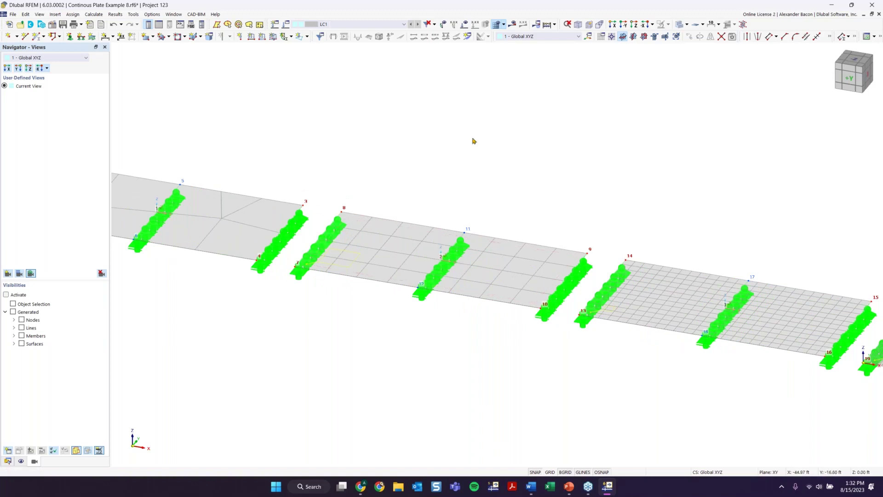
scroll(491, 300, "down", 2)
middle_click_drag(491, 300, 386, 280)
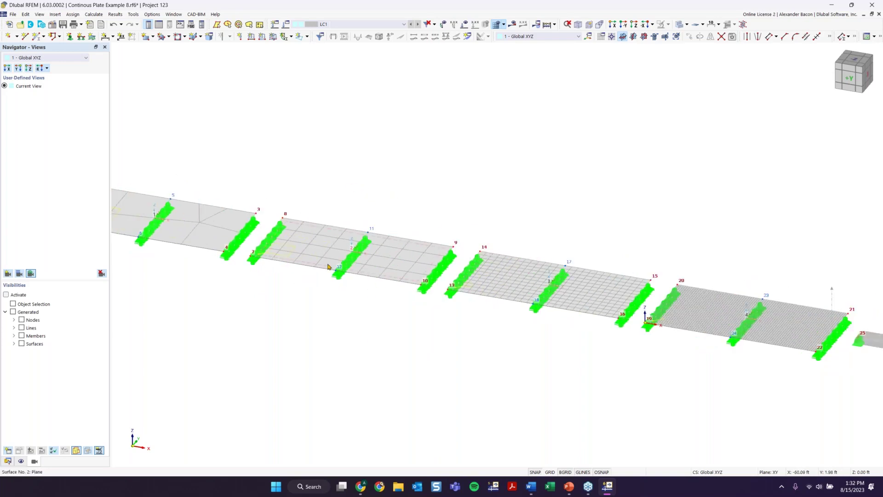
scroll(393, 304, "down", 2)
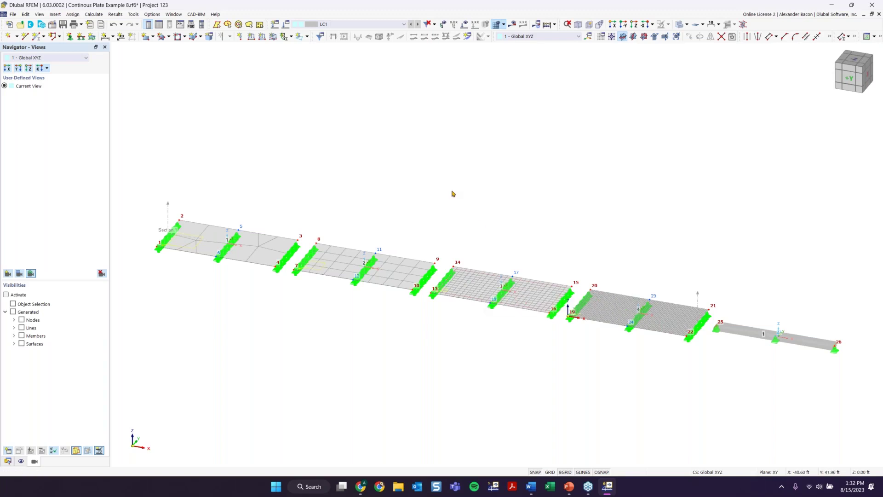
Show the results again, facing nearly +Y, and set the result section diagrams to display local extremes
left_click(523, 24)
middle_click_drag(497, 199, 495, 164, "ctrl")
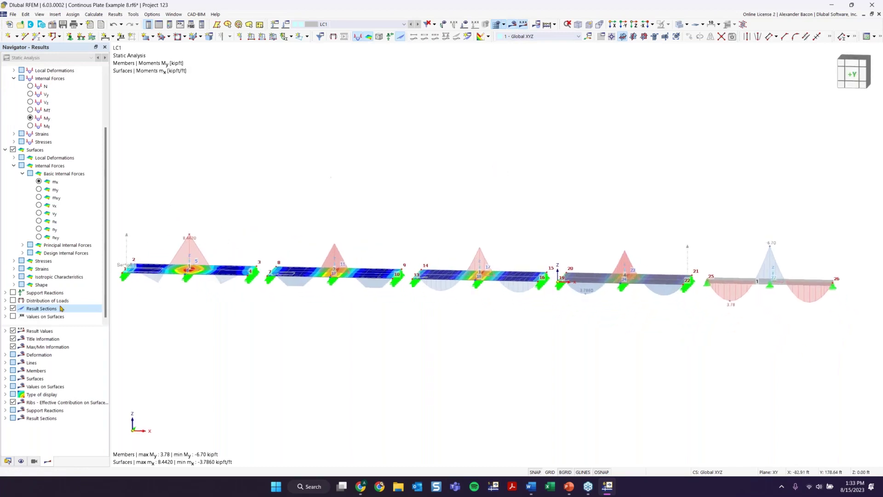
left_click(6, 418)
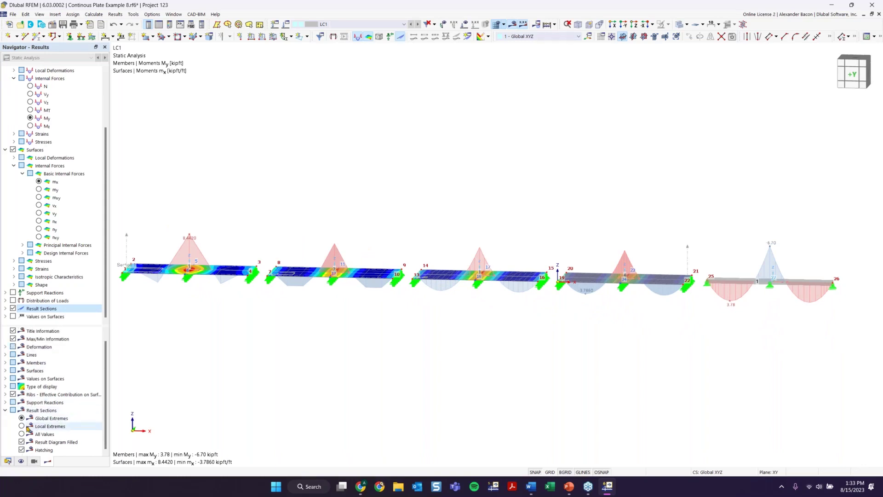
left_click(22, 426)
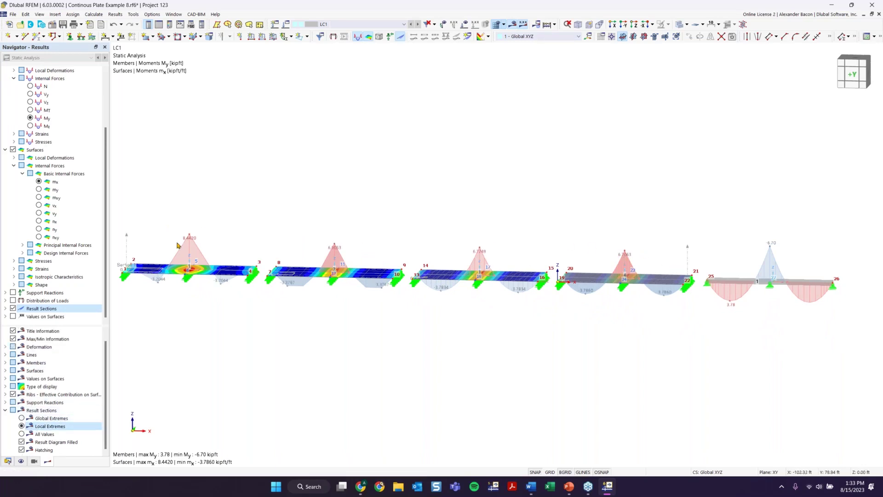
Examine the local extreme mx values plate by plate, from the coarsest mesh to the finest, and compare them with the beam's My
scroll(188, 239, "up", 3)
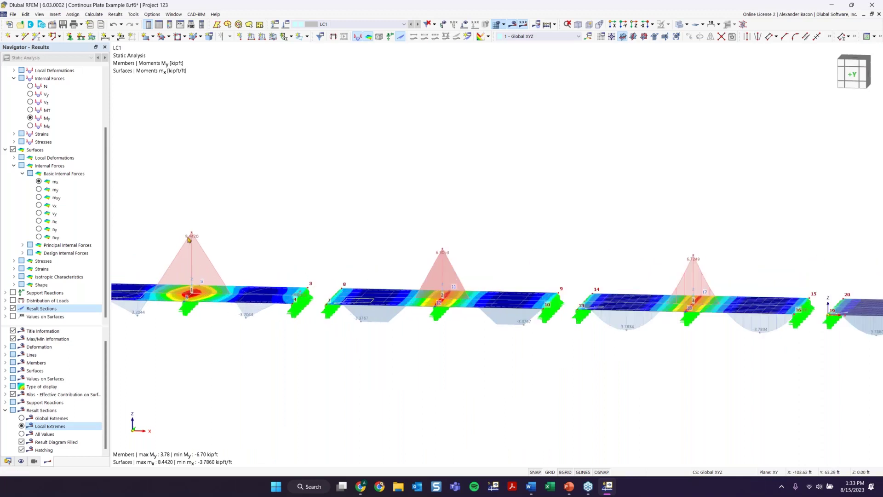
scroll(310, 240, "up", 3)
middle_click_drag(183, 237, 333, 239)
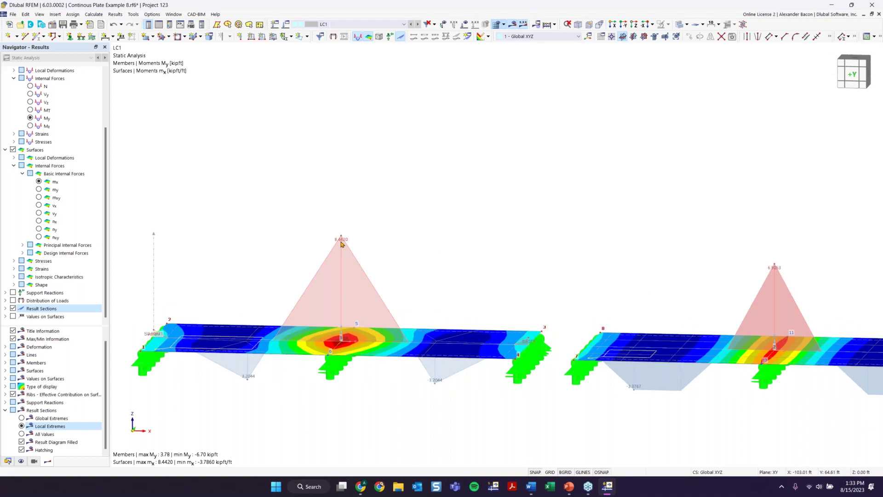
scroll(341, 244, "down", 3)
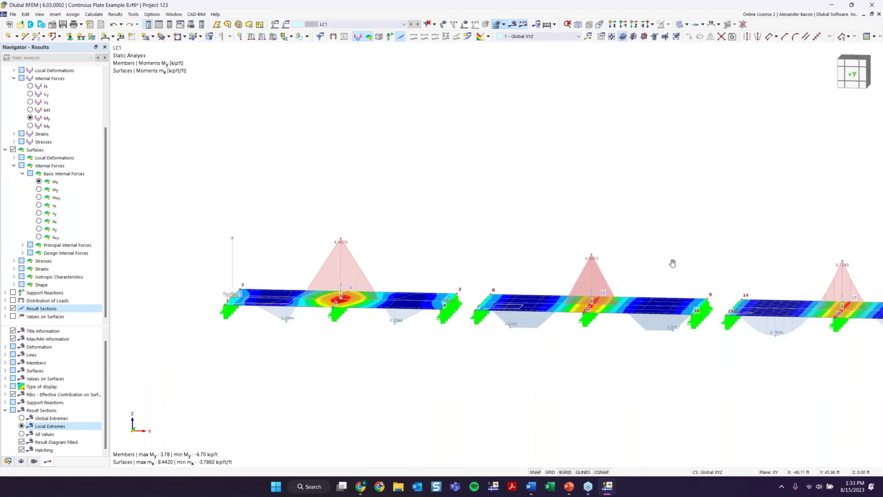
middle_click_drag(673, 263, 316, 232)
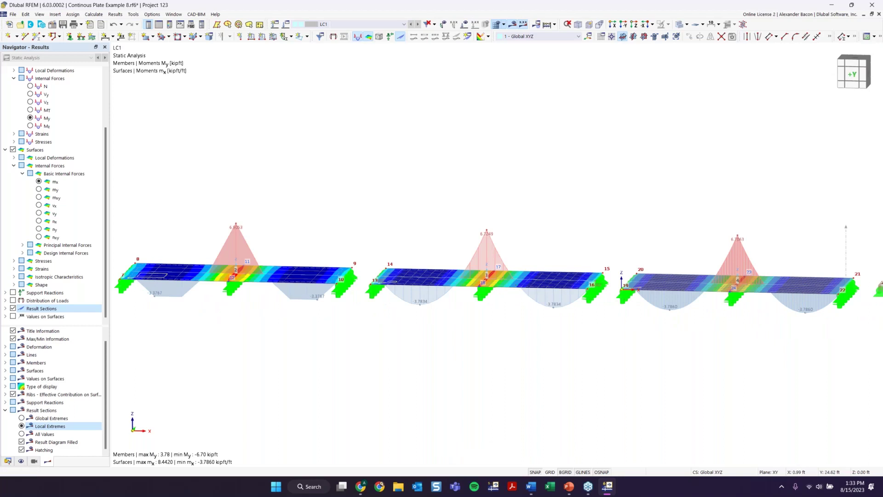
middle_click_drag(733, 254, 390, 264)
scroll(390, 264, "up", 3)
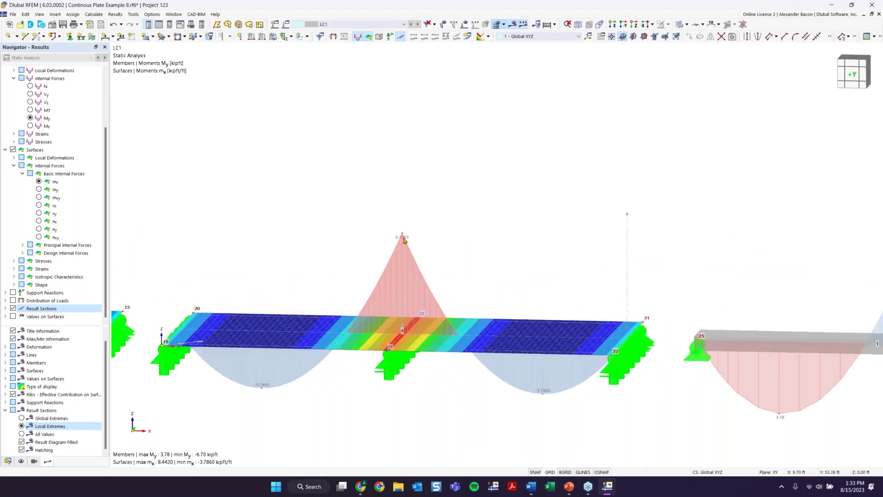
middle_click_drag(540, 264, 368, 264)
scroll(728, 271, "down", 2)
scroll(725, 297, "down", 2)
middle_click_drag(724, 297, 593, 281)
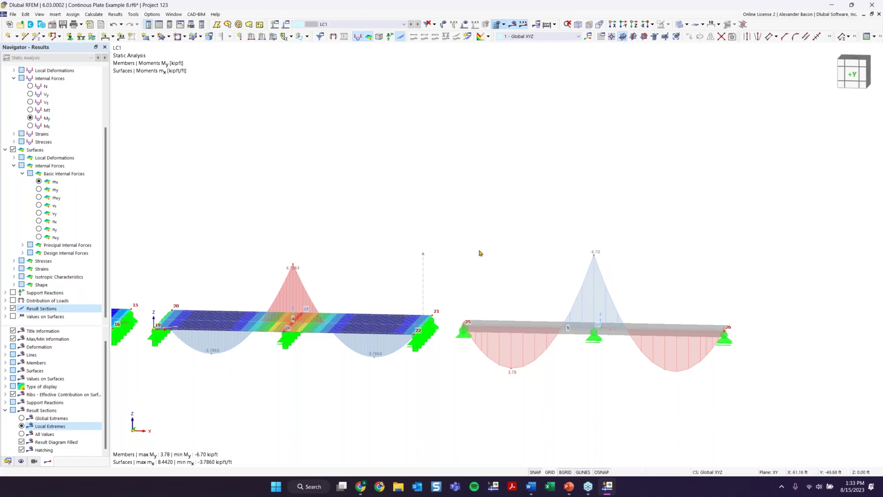
scroll(170, 327, "up", 3)
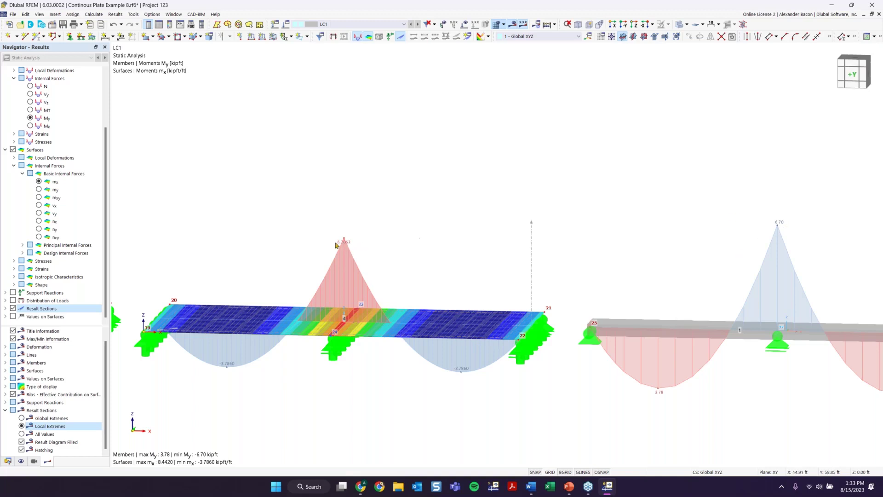
Compare the peak mx values over the middle supports, going back from the finest plate mesh to the coarsest
scroll(489, 256, "down", 4)
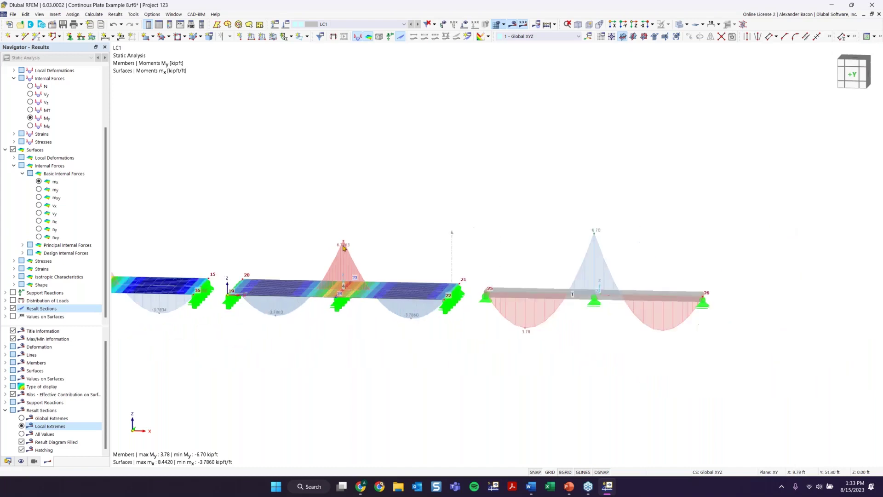
middle_click_drag(282, 237, 480, 242)
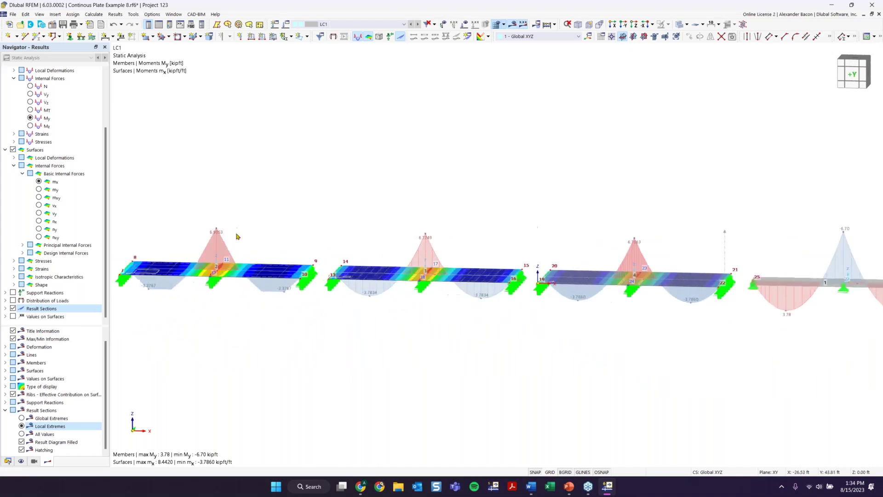
middle_click_drag(237, 234, 322, 247)
middle_click_drag(115, 220, 204, 238)
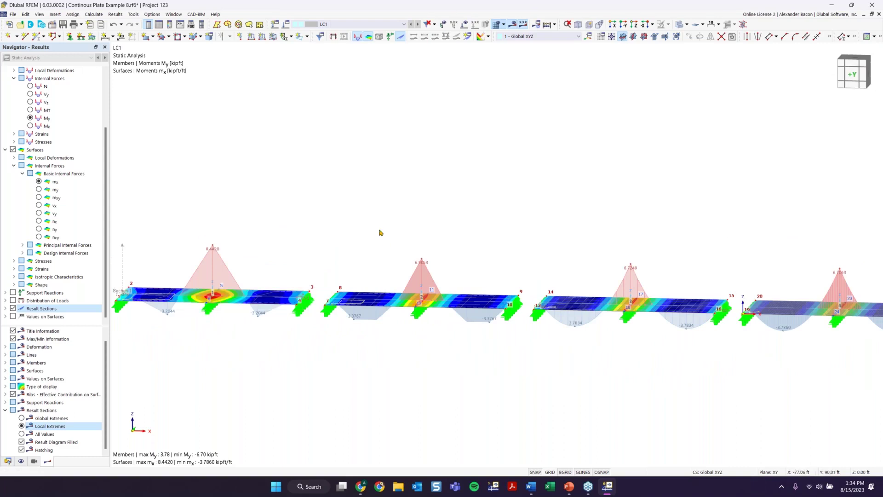
middle_click_drag(564, 293, 408, 295)
Examine the mx contours and section diagrams of surfaces 3 and 4 and the neighbouring beam in an oblique view
scroll(407, 295, "up", 2)
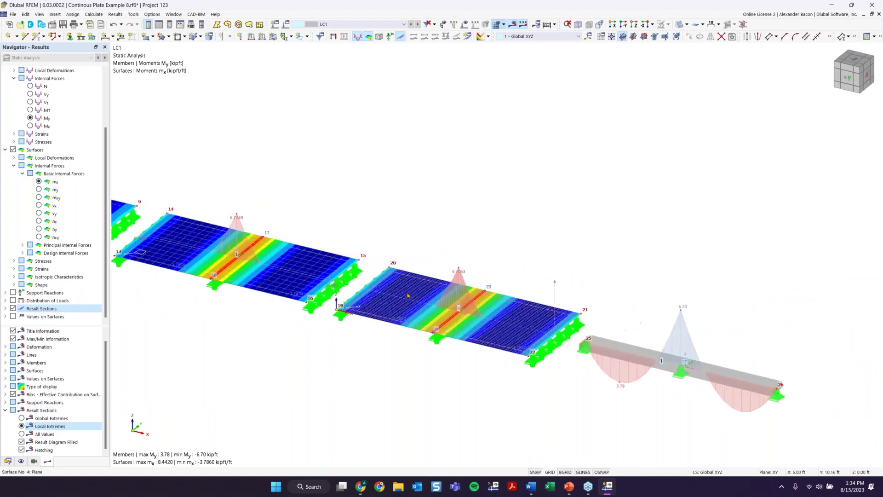
scroll(497, 317, "up", 4)
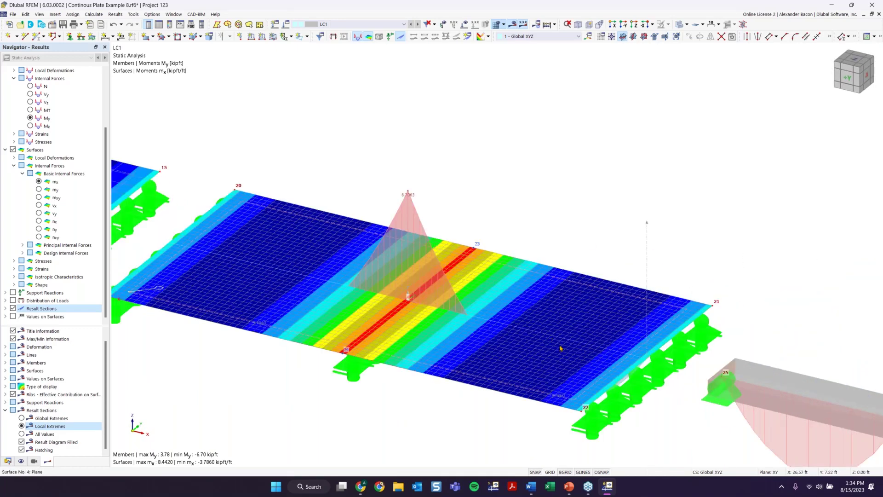
scroll(534, 343, "down", 1)
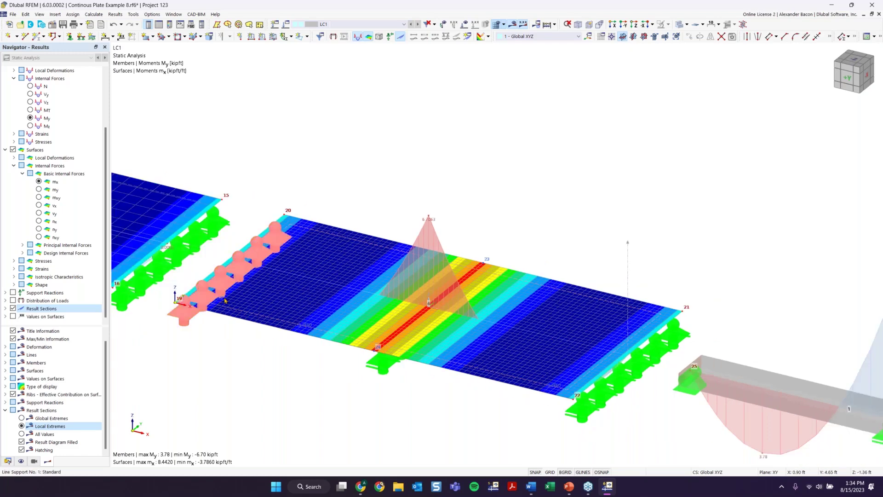
scroll(451, 206, "down", 2)
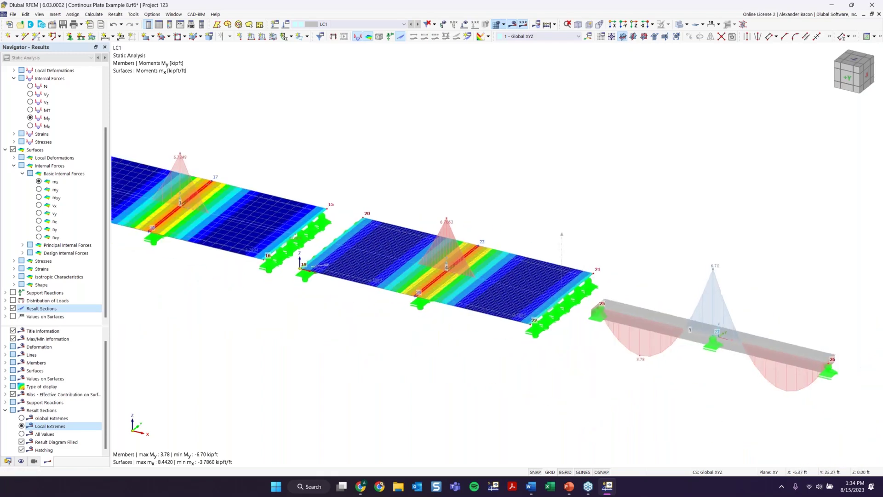
middle_click_drag(274, 177, 514, 216)
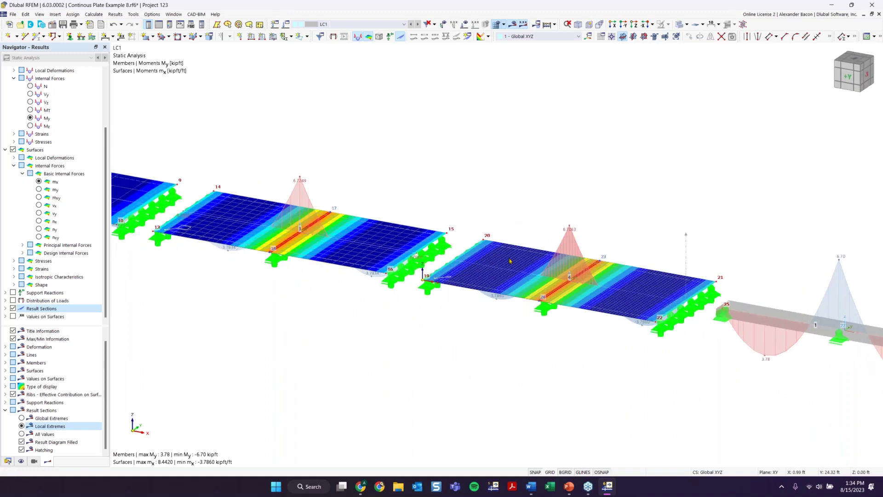
scroll(504, 267, "up", 3)
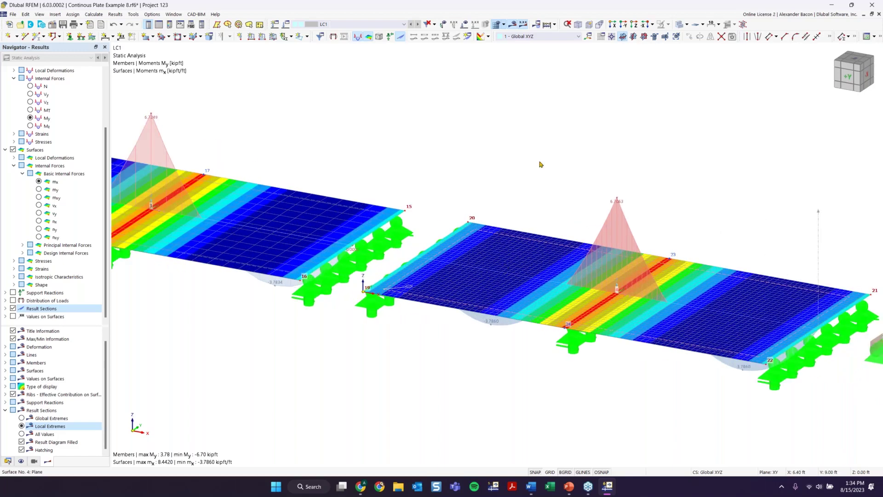
scroll(540, 170, "down", 2)
middle_click_drag(503, 171, 411, 174)
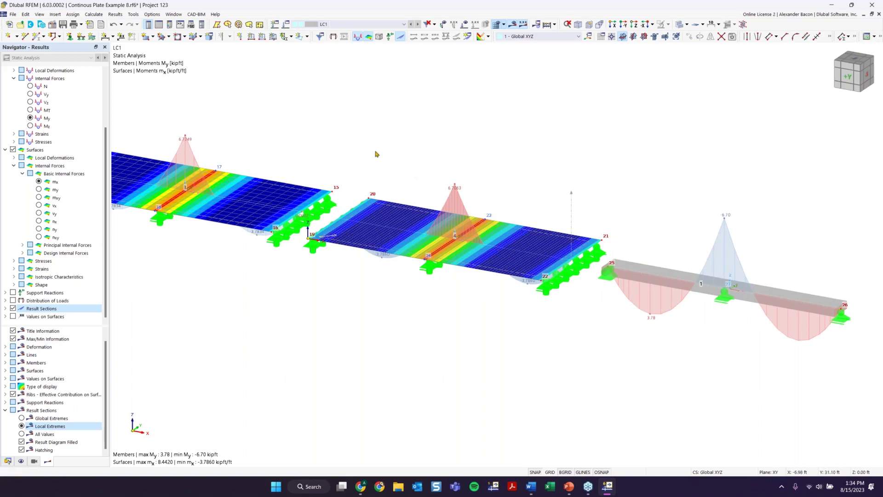
scroll(414, 173, "down", 1)
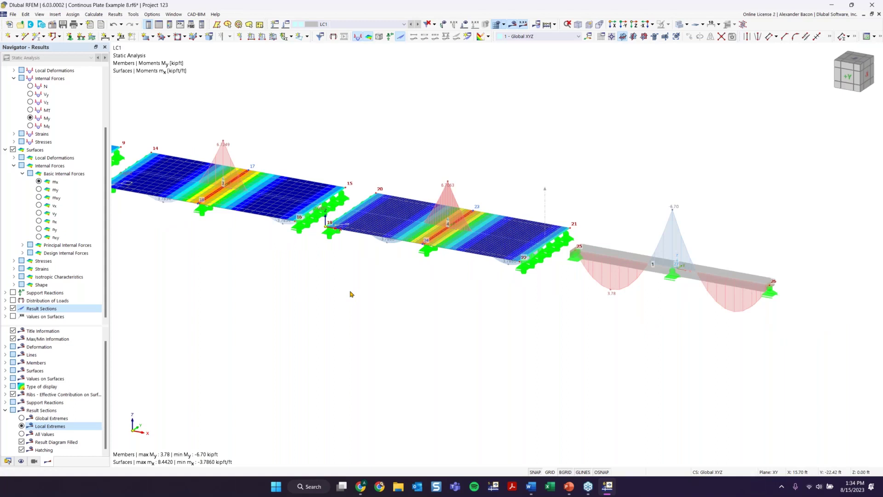
scroll(359, 258, "down", 2)
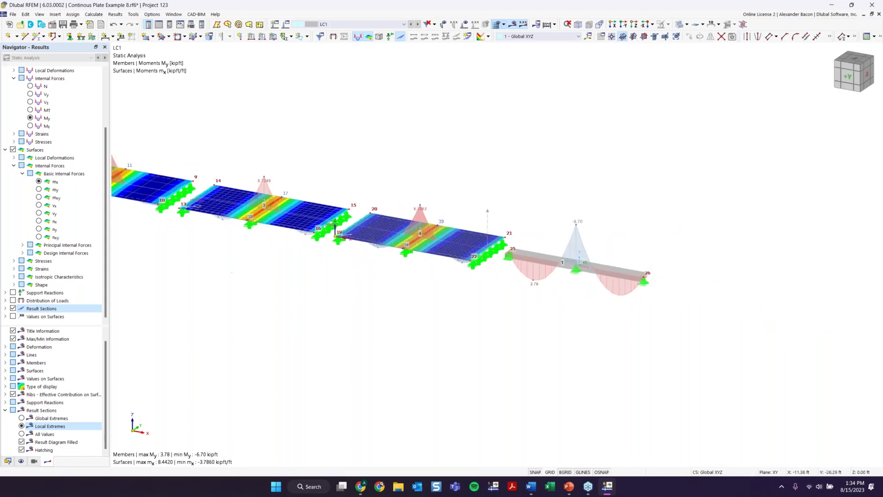
Face the model along +Y, slightly tilted, and compare the mx diagrams of the two finest-meshed plates up close
key("ctrl+shift+y")
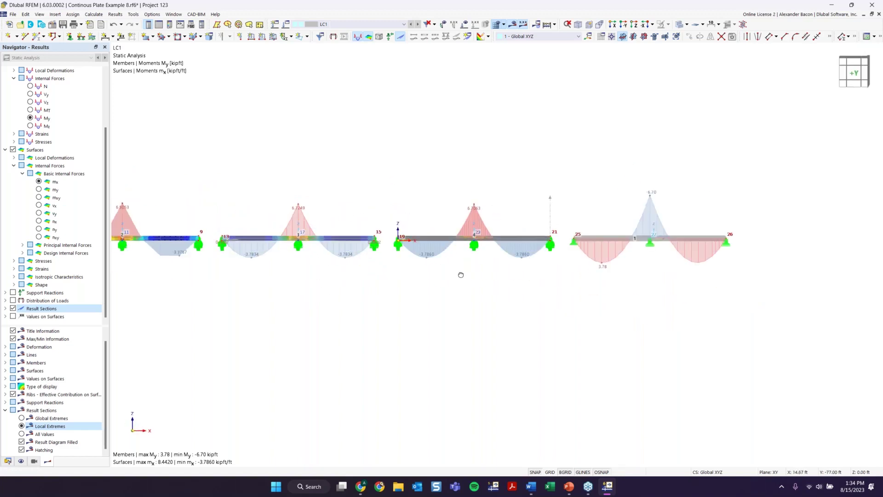
middle_click_drag(461, 275, 353, 166, "ctrl")
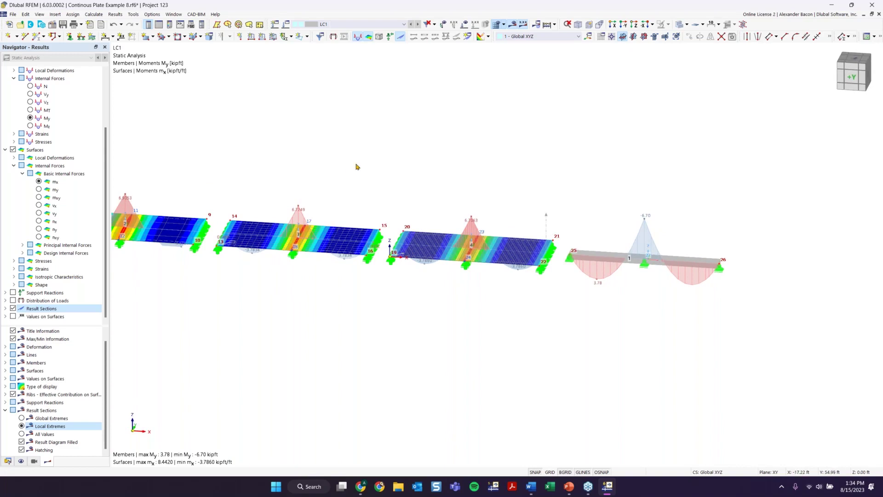
scroll(341, 214, "up", 2)
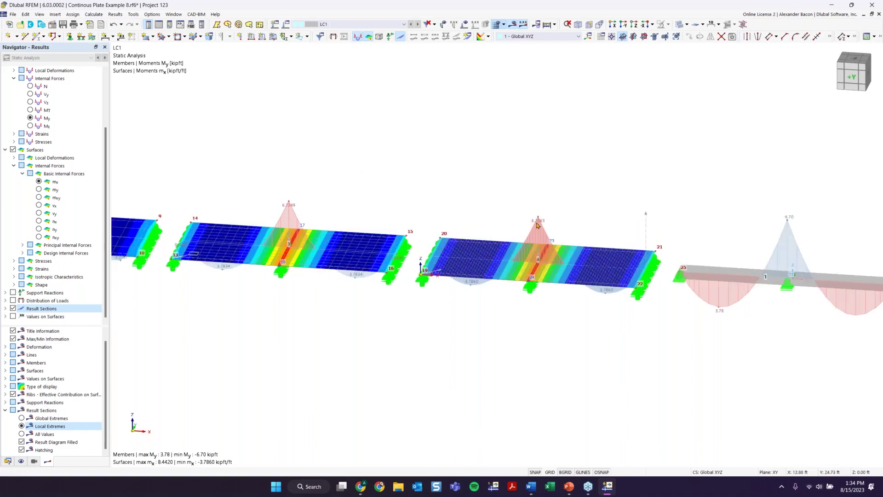
scroll(351, 237, "up", 2)
middle_click_drag(528, 213, 488, 207, "ctrl")
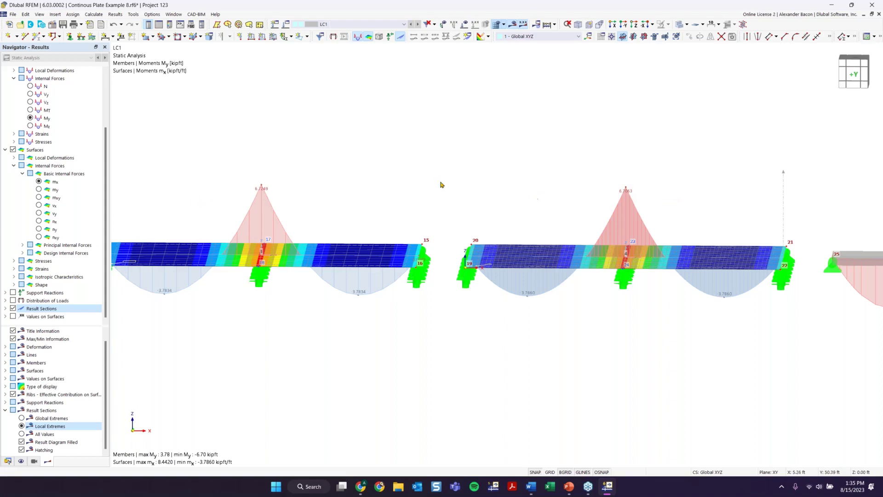
Compare the mx contours and section diagrams across the row of plates and the neighbouring beam from several oblique viewpoints
scroll(440, 183, "down", 1)
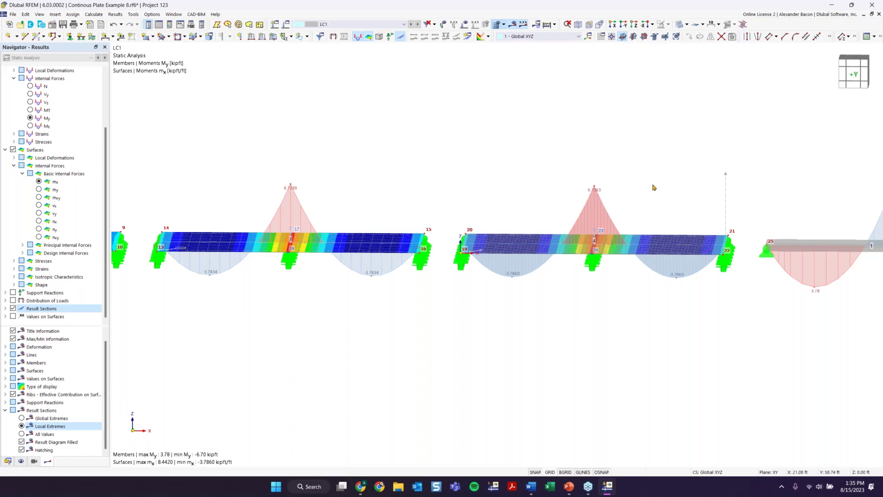
middle_click_drag(639, 176, 619, 176, "ctrl")
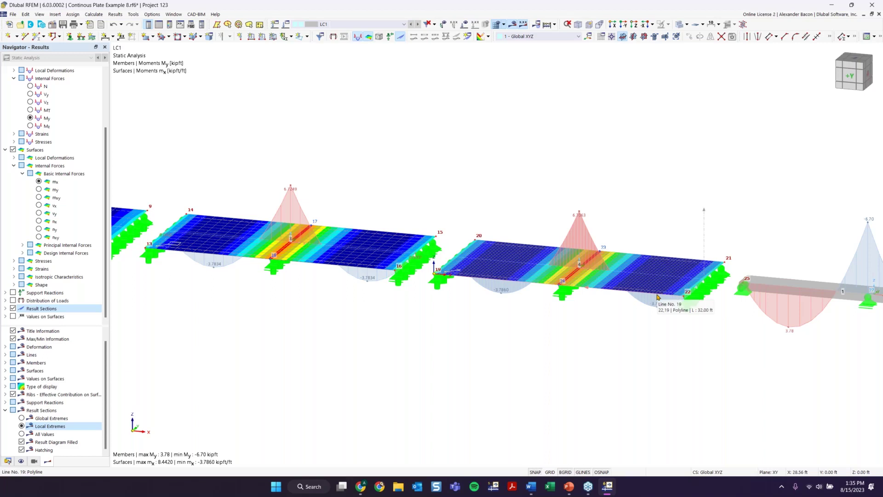
scroll(592, 340, "down", 3)
scroll(501, 353, "down", 2)
middle_click_drag(502, 354, 479, 353)
scroll(599, 300, "up", 4)
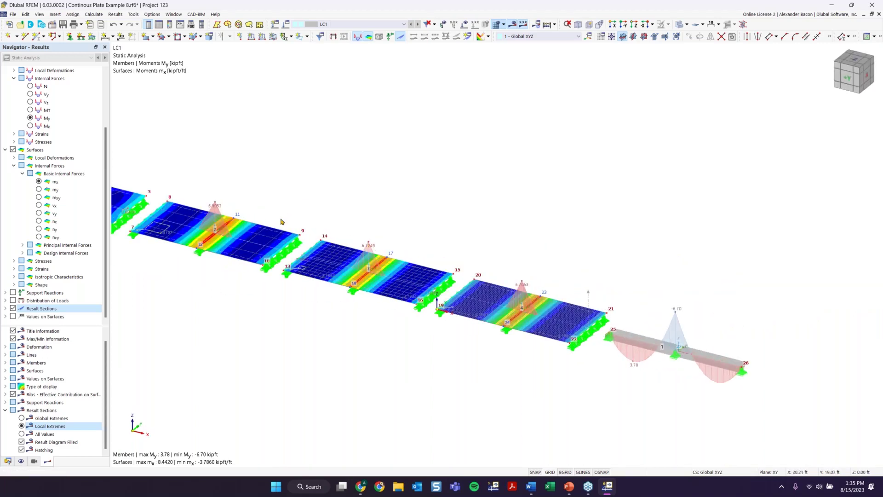
scroll(561, 383, "down", 2)
middle_click_drag(562, 383, 452, 366)
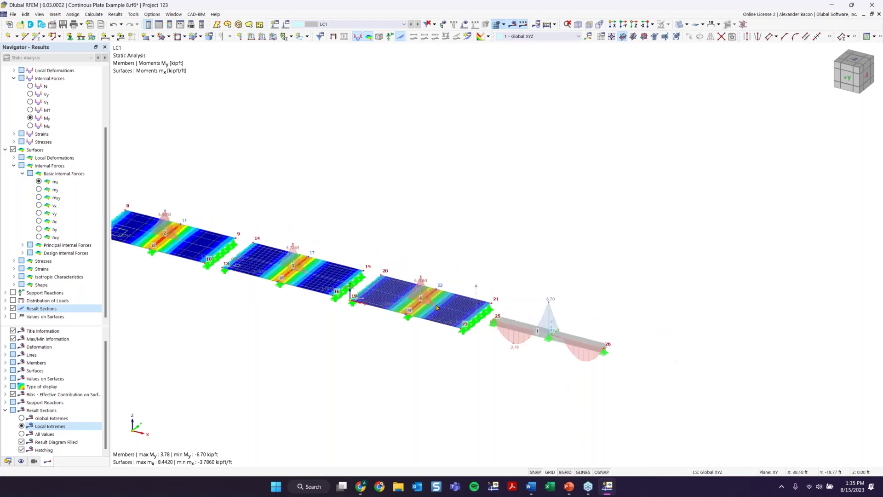
scroll(421, 304, "up", 3)
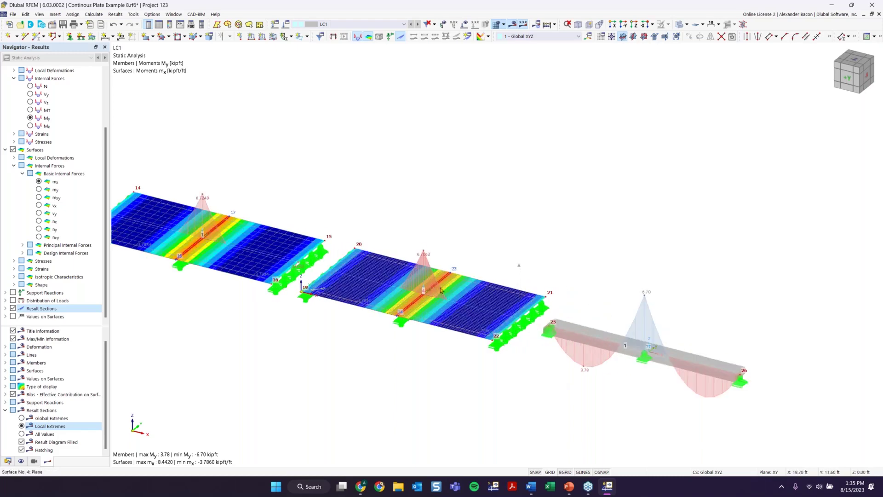
scroll(539, 246, "down", 3)
middle_click_drag(506, 250, 529, 241)
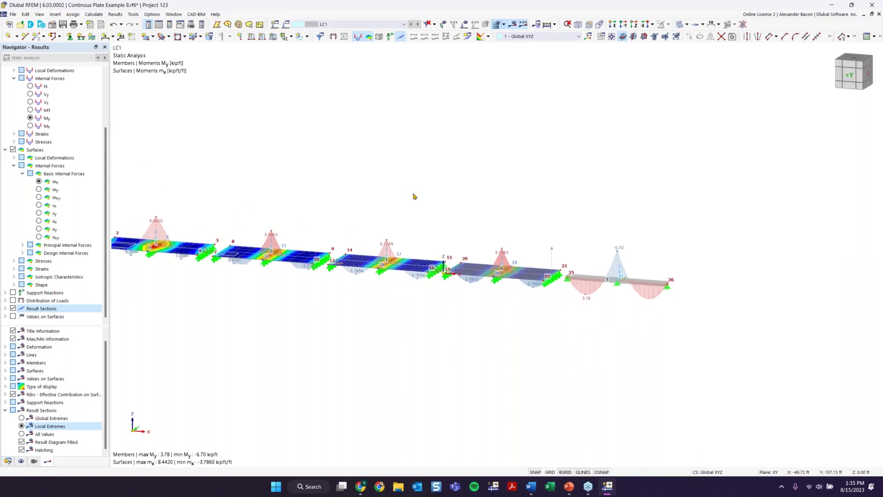
Examine the deformation |u| and moment mx curves along all four plates in the result diagrams of result section 1
middle_click_drag(342, 220, 468, 221)
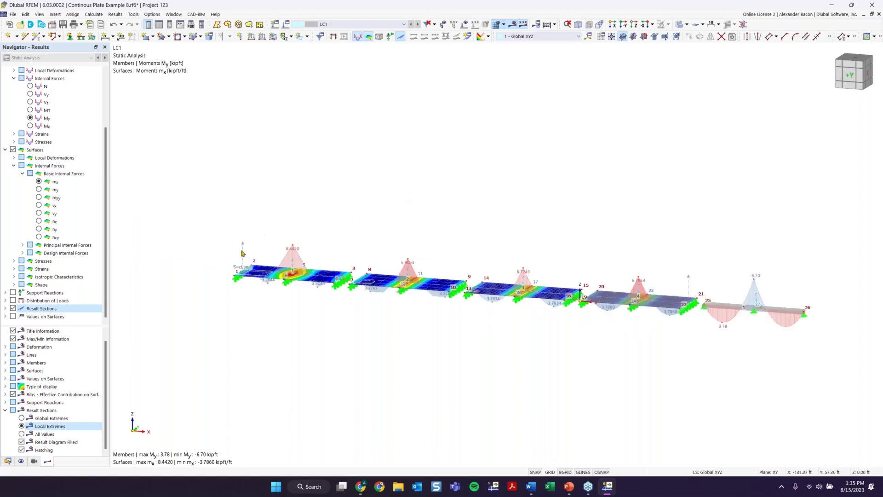
scroll(244, 253, "up", 2)
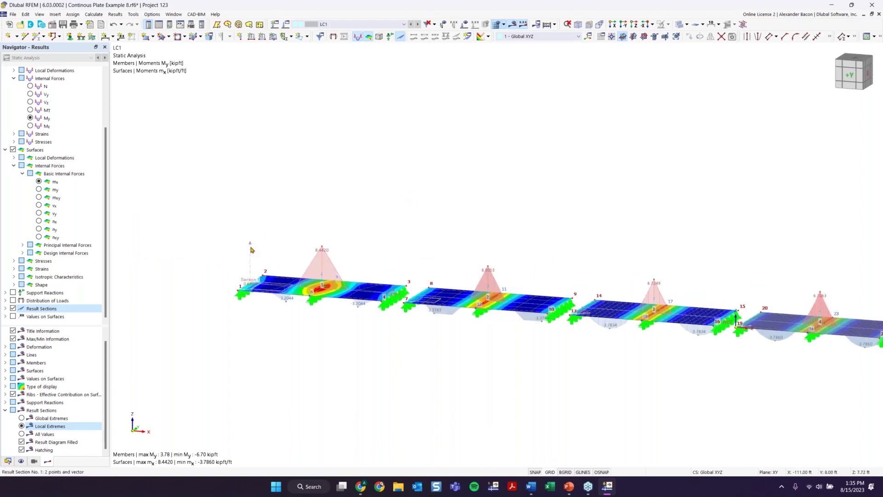
right_click(250, 250)
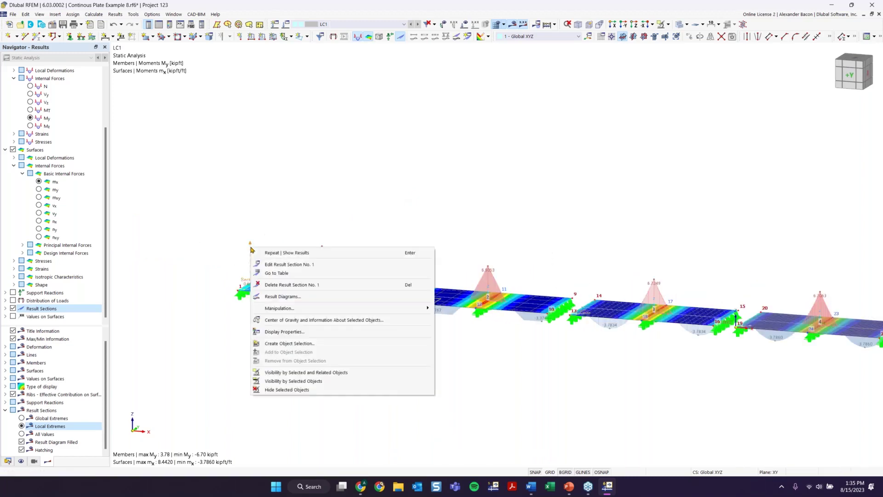
left_click(304, 300)
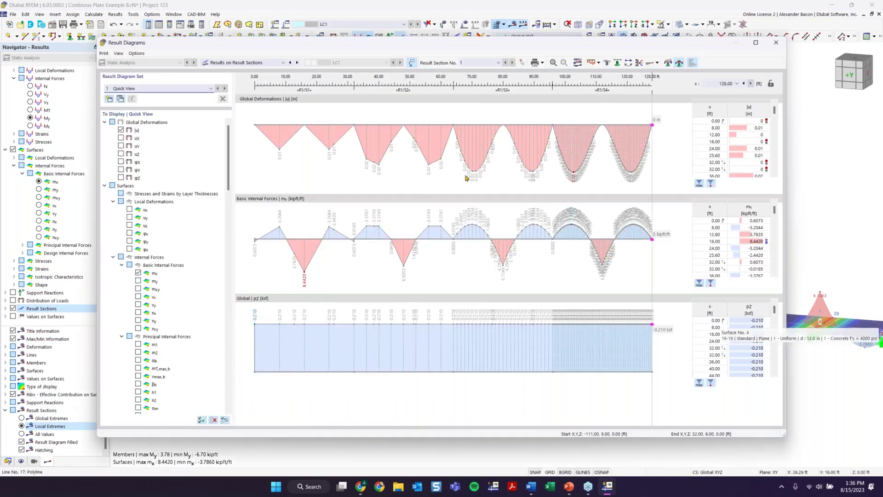
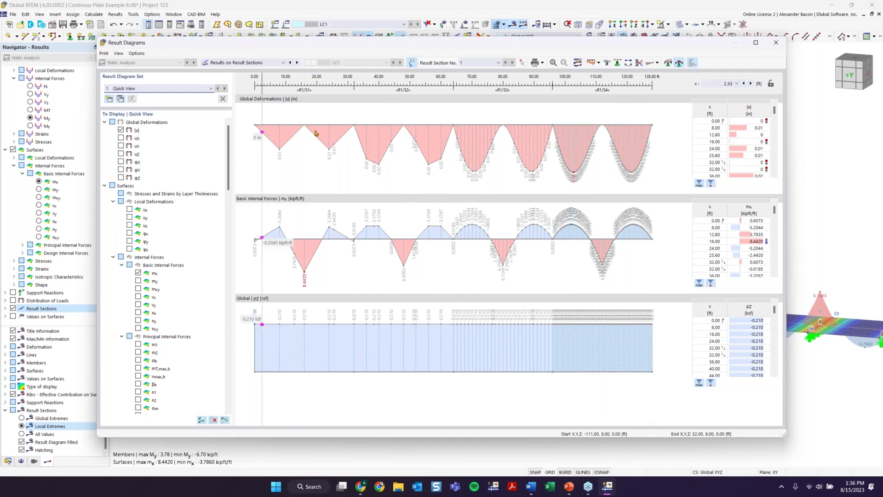
left_click(776, 42)
Compare the mx diagram of the finest-meshed plate with the beam's My diagram, facing +Y with a slight tilt
scroll(573, 181, "down", 2)
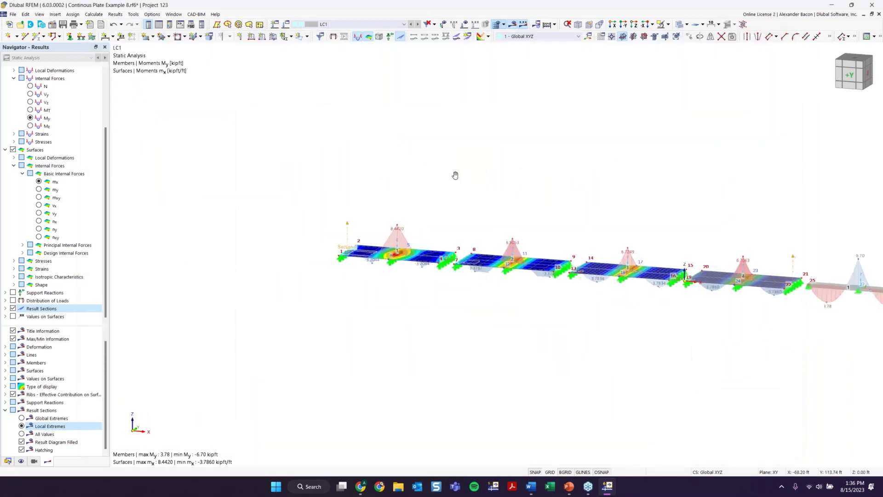
middle_click_drag(455, 175, 279, 184)
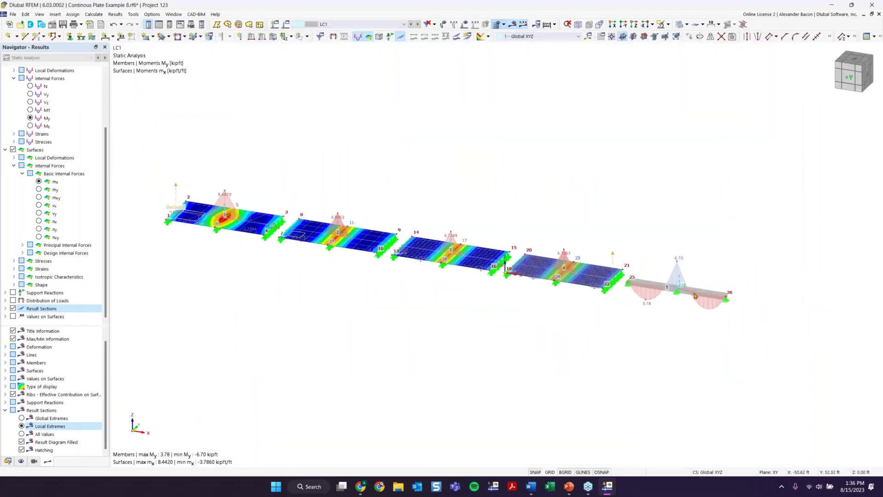
scroll(695, 295, "up", 2)
middle_click_drag(611, 318, 513, 242)
scroll(512, 242, "up", 2)
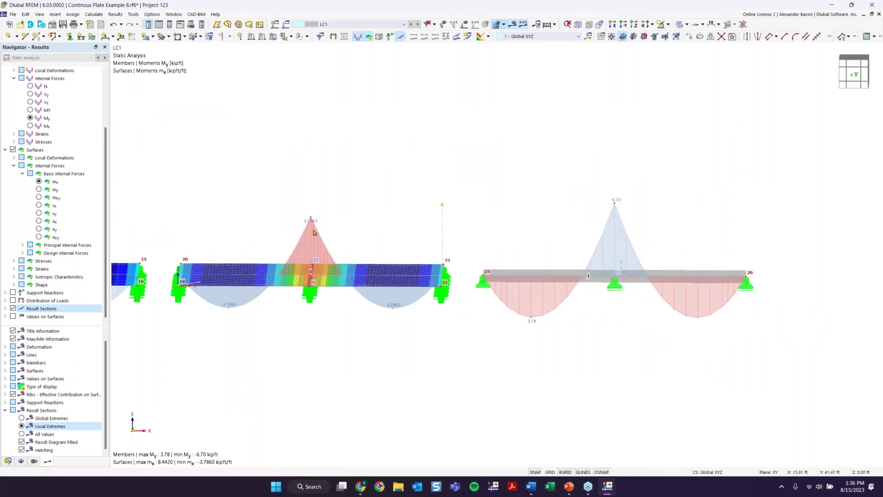
Examine the beam's My diagram up close from an oblique angle beside the finest-meshed plate
middle_click_drag(529, 295, 449, 319, "ctrl")
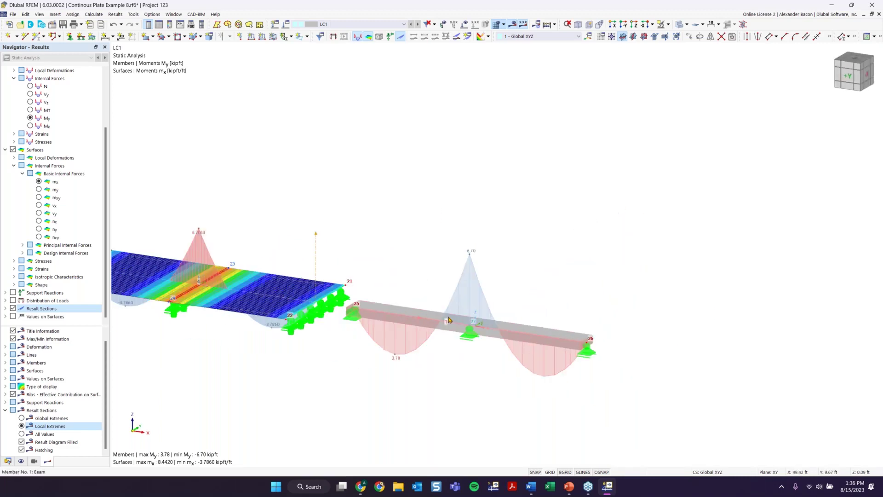
scroll(449, 320, "up", 2)
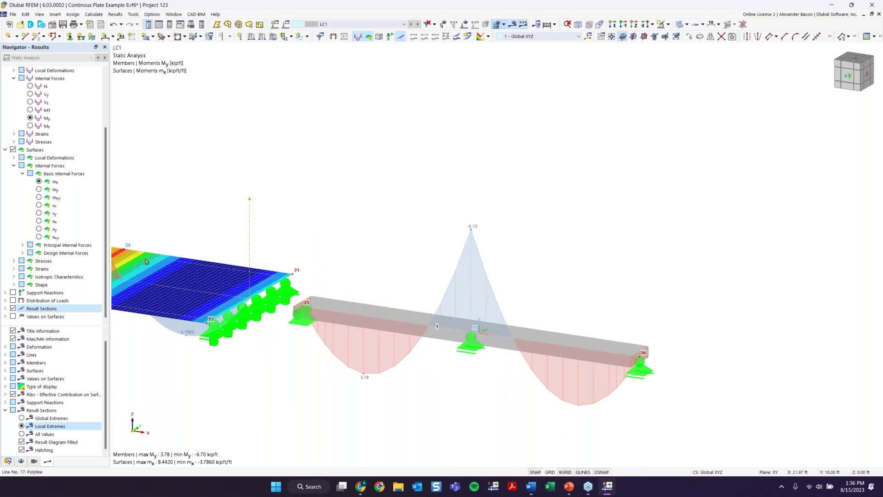
scroll(520, 239, "up", 1)
middle_click_drag(527, 234, 497, 223)
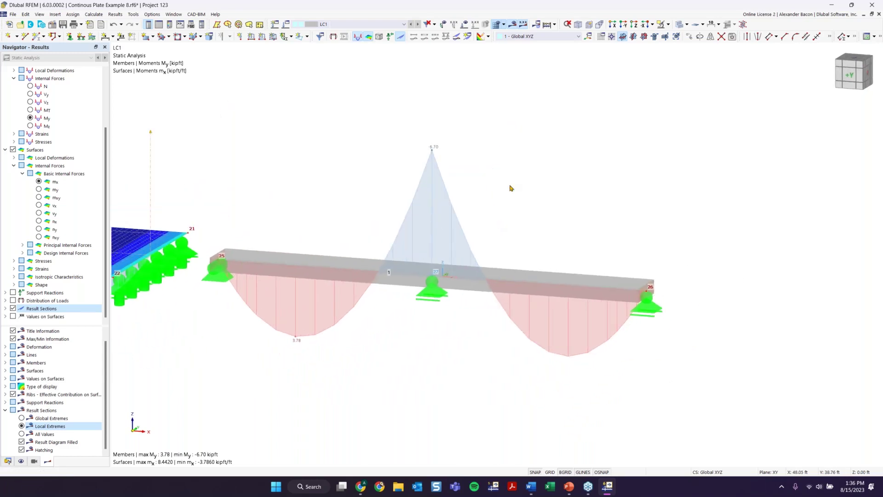
scroll(516, 255, "down", 1)
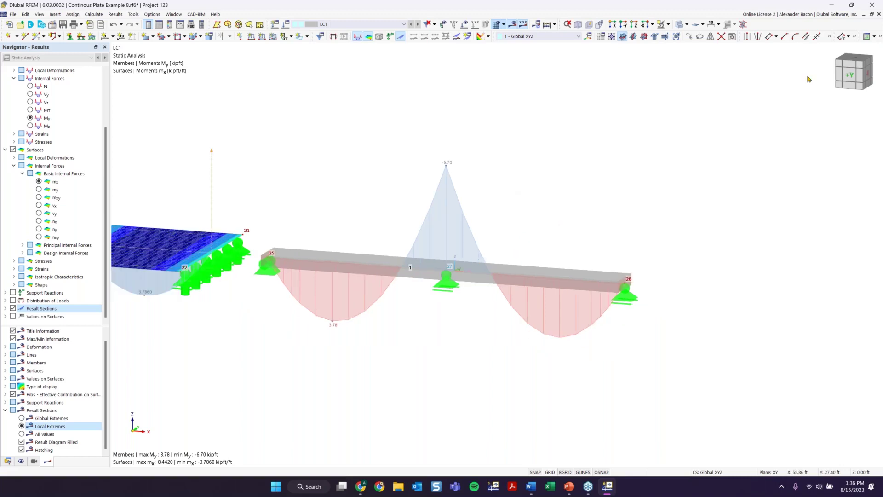
Inspect the beam's My diagram at its middle support and in both spans, first exactly along +Y, then obliquely
left_click(852, 76)
scroll(814, 275, "up", 4)
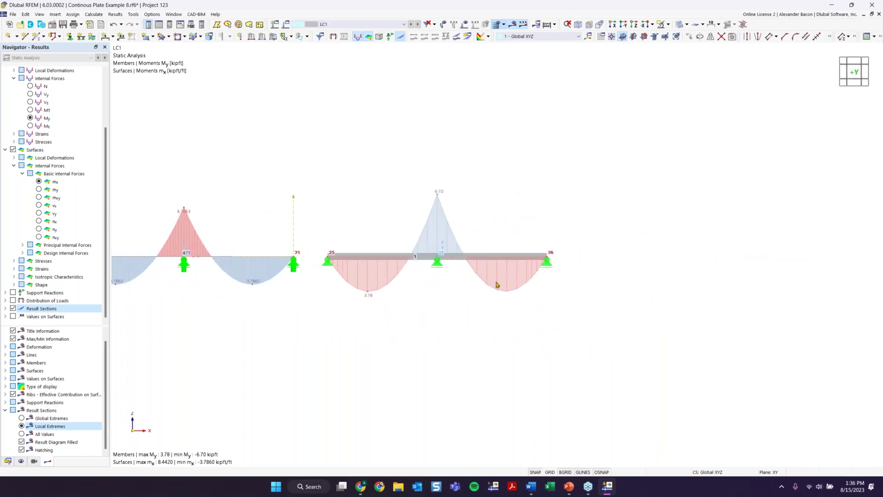
scroll(441, 275, "up", 3)
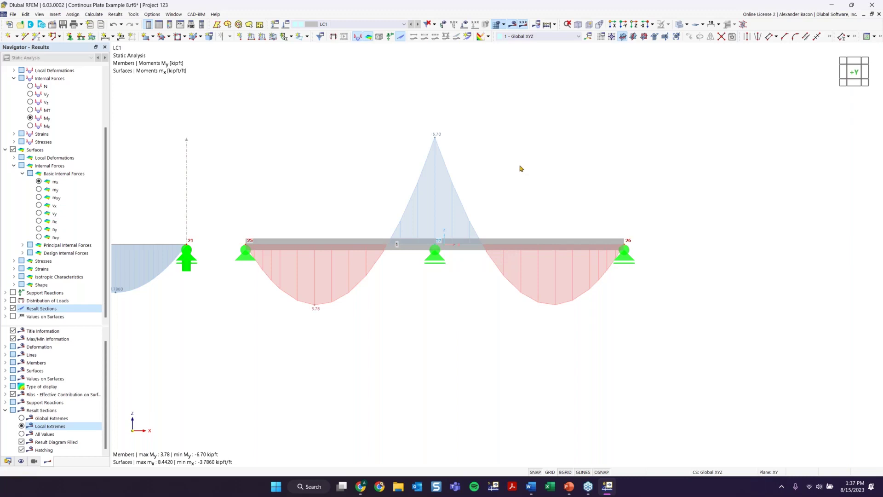
scroll(521, 168, "down", 2)
middle_click_drag(508, 173, 364, 264, "ctrl")
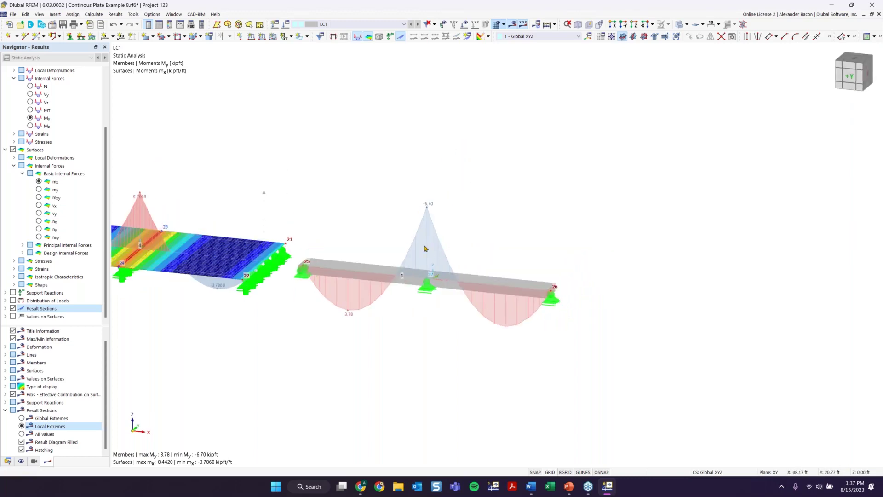
scroll(435, 220, "up", 2)
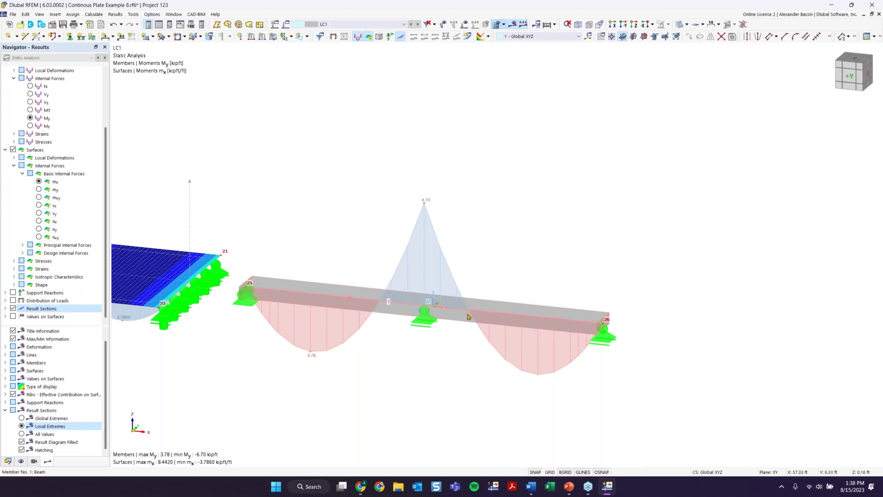
Switch to the PowerPoint presentation and browse the slide thumbnails following the Plate Theory slide 17
mouse_move(468, 317)
key("super")
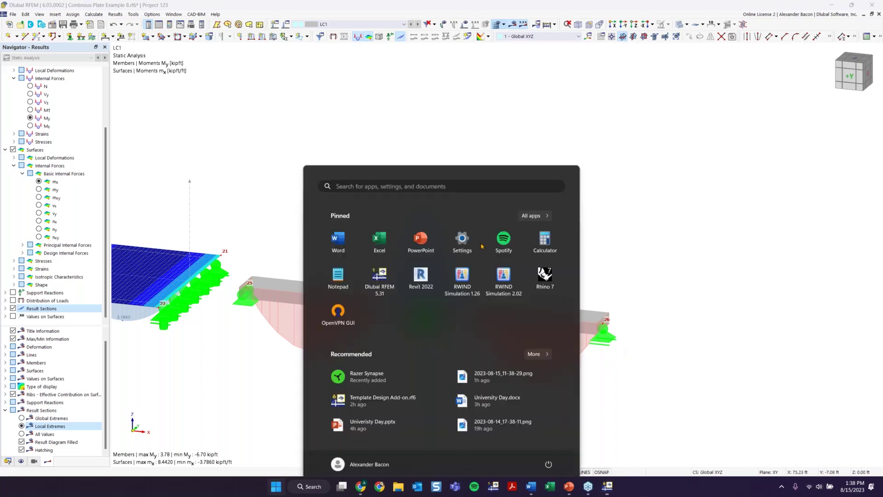
left_click(573, 490)
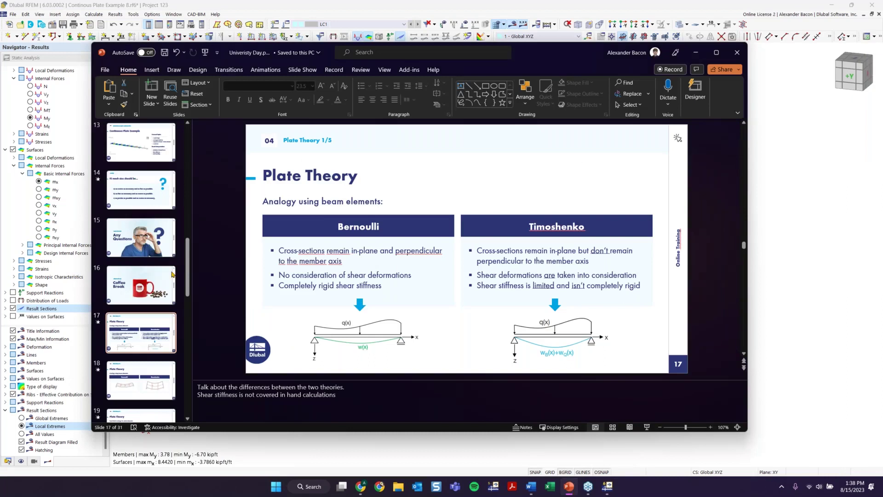
scroll(173, 275, "down", 5)
scroll(173, 274, "down", 3)
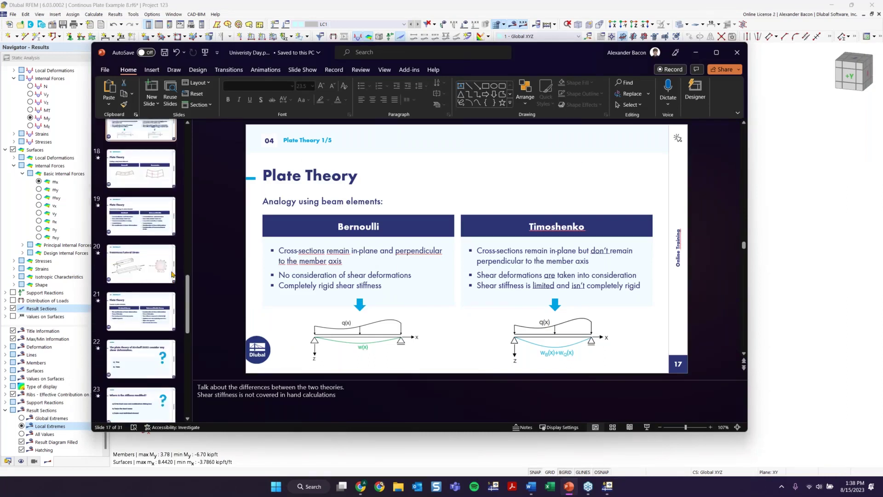
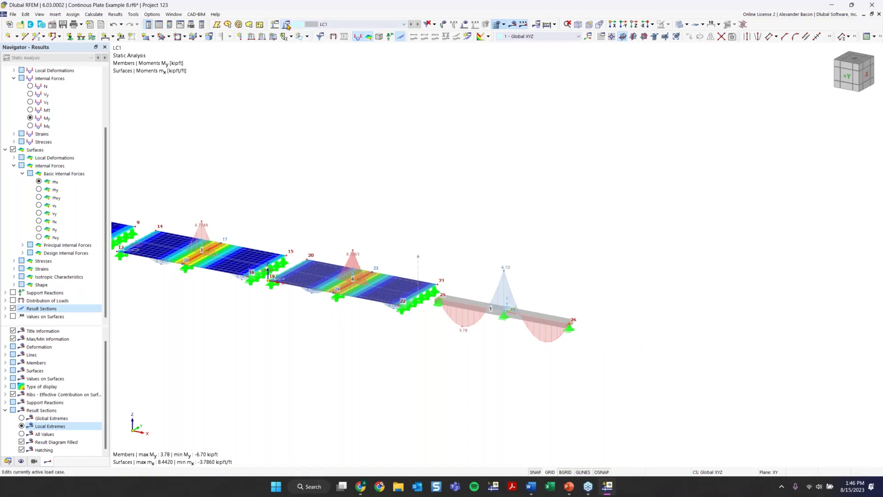
Set the plate bending theory to Kirchhoff in LC1's geometrically linear static analysis settings, accept deleting the results, and recalculate
left_click(287, 25)
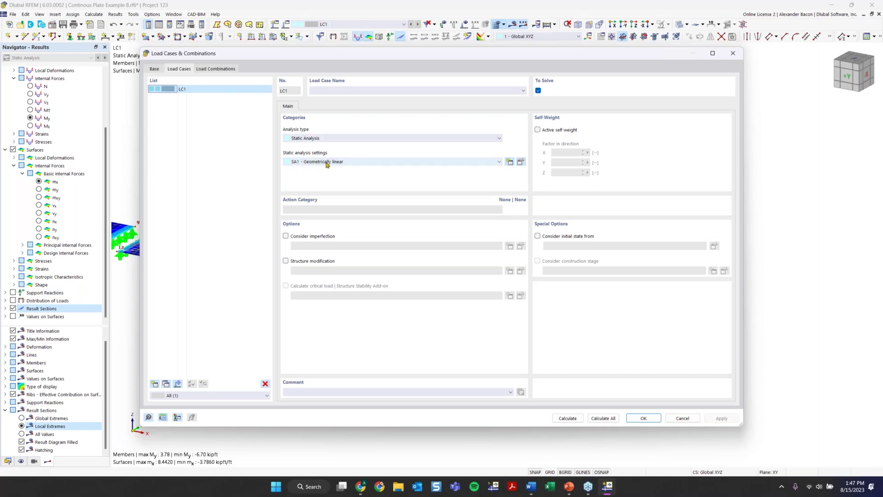
left_click(523, 162)
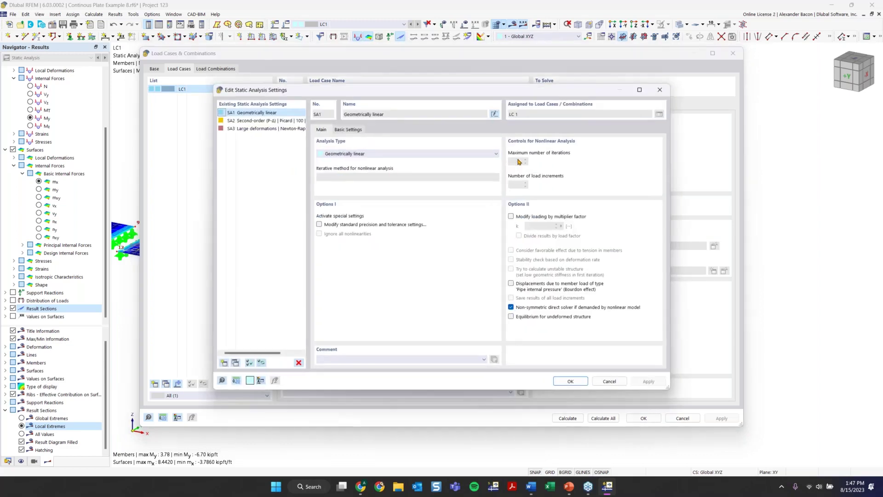
left_click(349, 131)
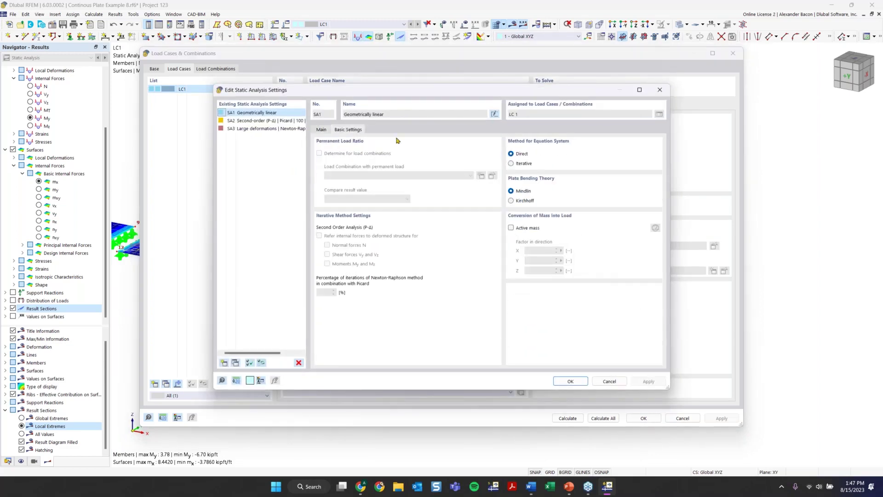
left_click(525, 201)
left_click(525, 192)
left_click(526, 202)
left_click(567, 381)
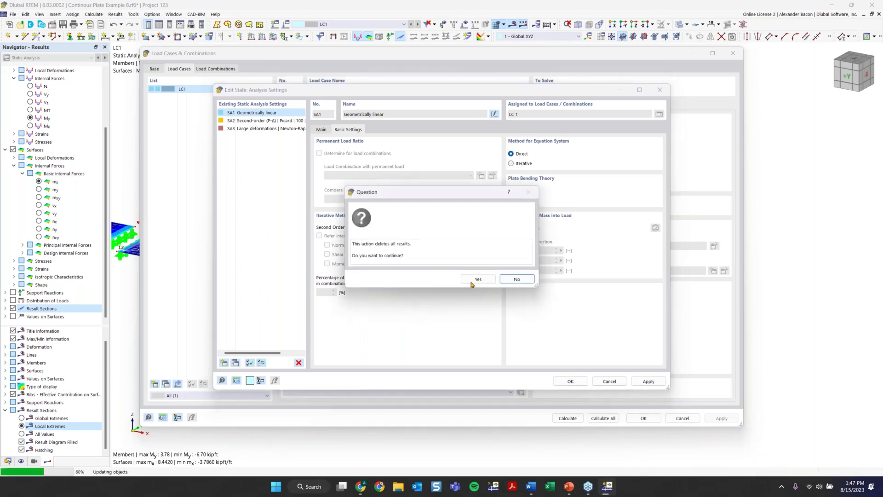
left_click(478, 279)
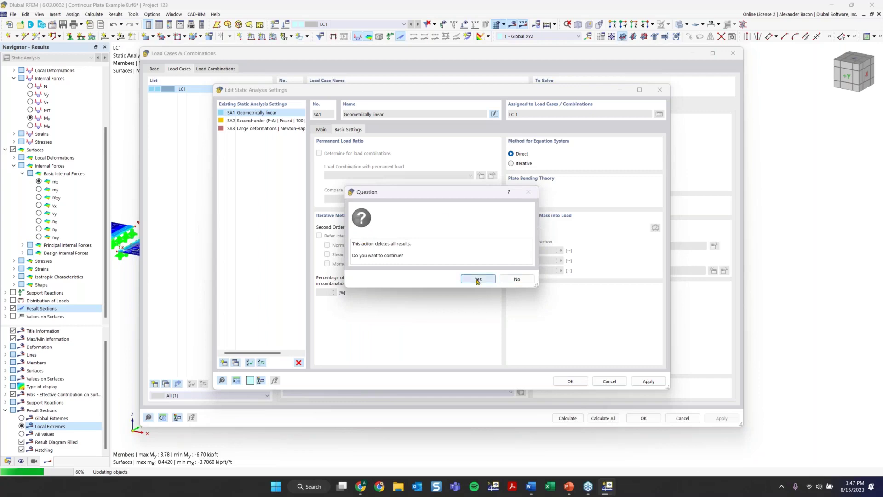
left_click(568, 417)
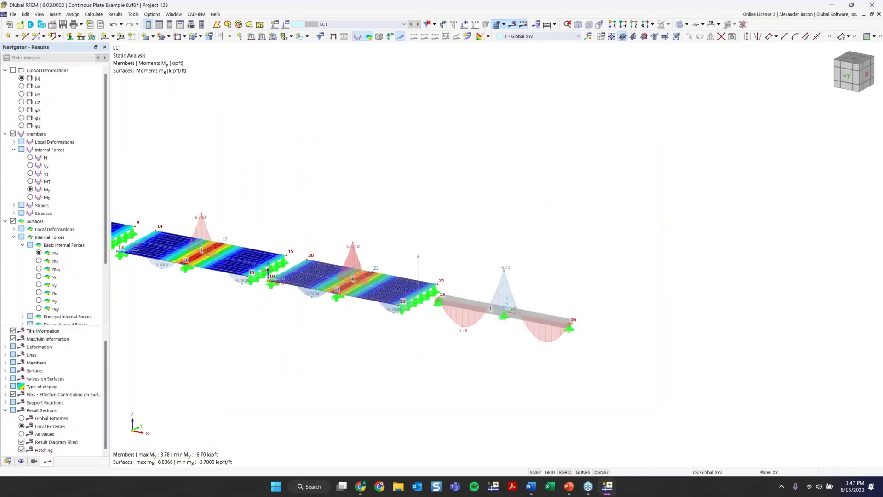
Compare the recalculated mx peak over the middle support of surface 4 with the beam's My
scroll(438, 205, "up", 3)
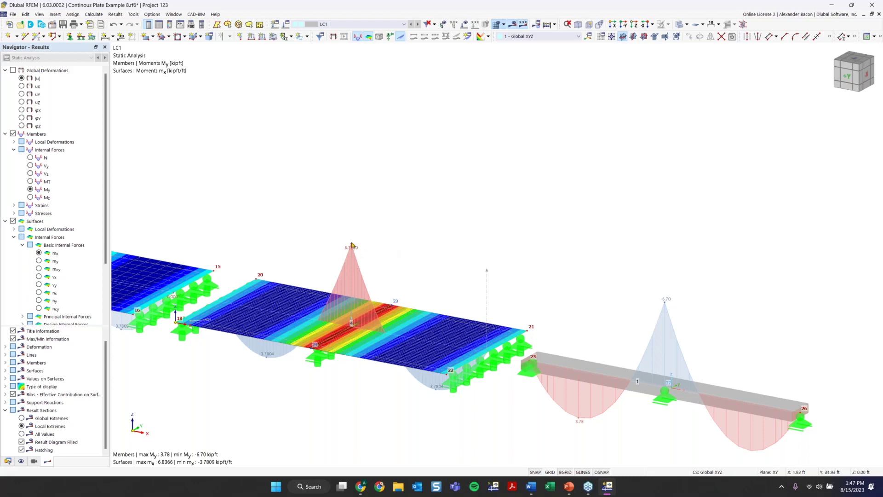
scroll(352, 251, "up", 1)
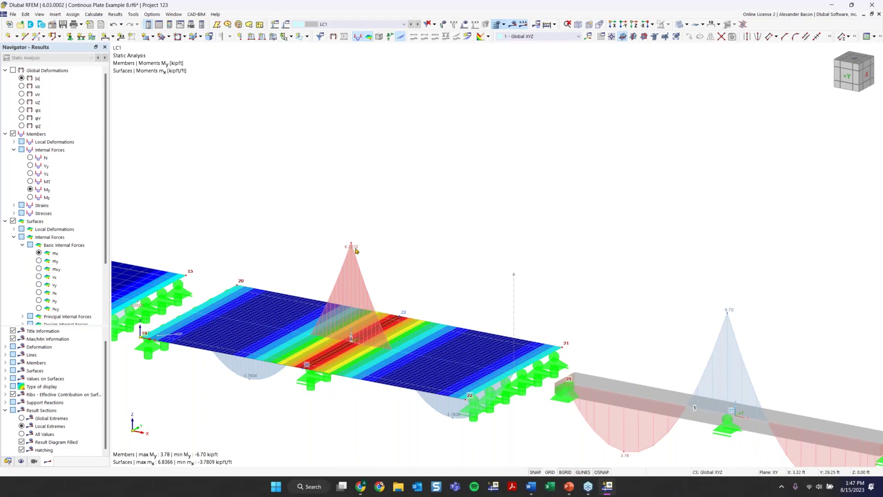
scroll(419, 249, "down", 2)
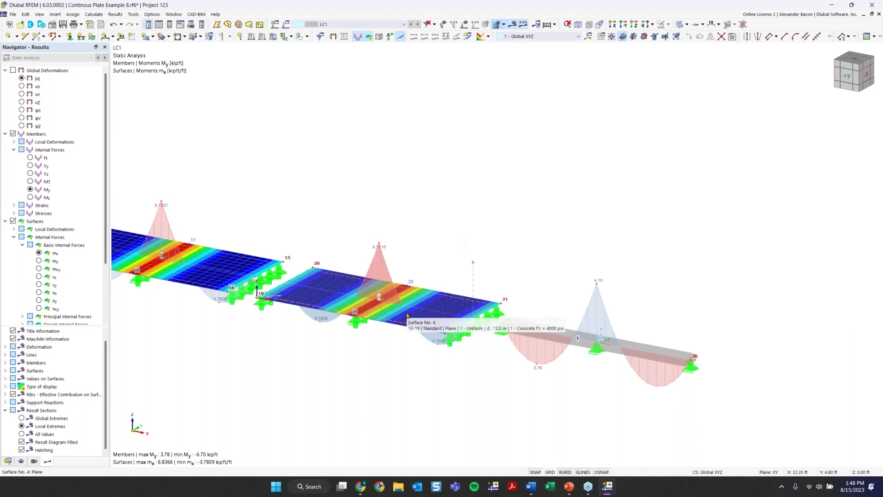
Deactivate the shear stiffness of the beam's R_M1 40/12 section and accept deleting the results
middle_click_drag(407, 316, 279, 296)
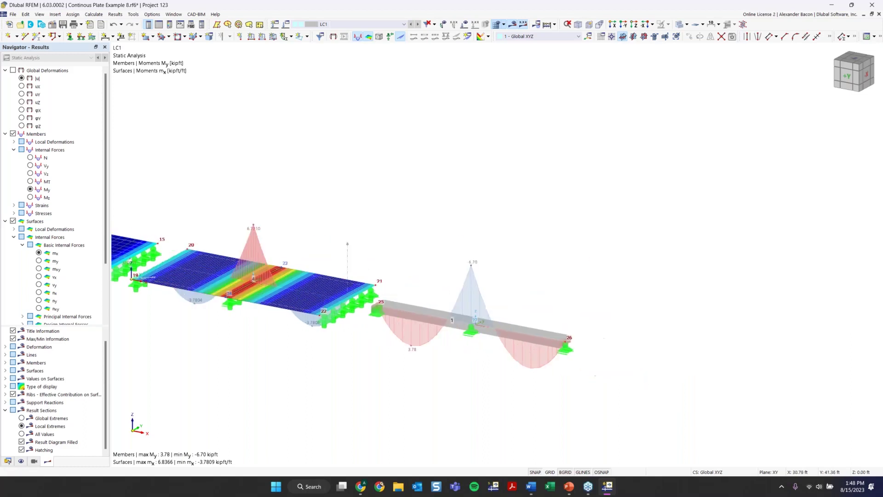
scroll(490, 308, "up", 2)
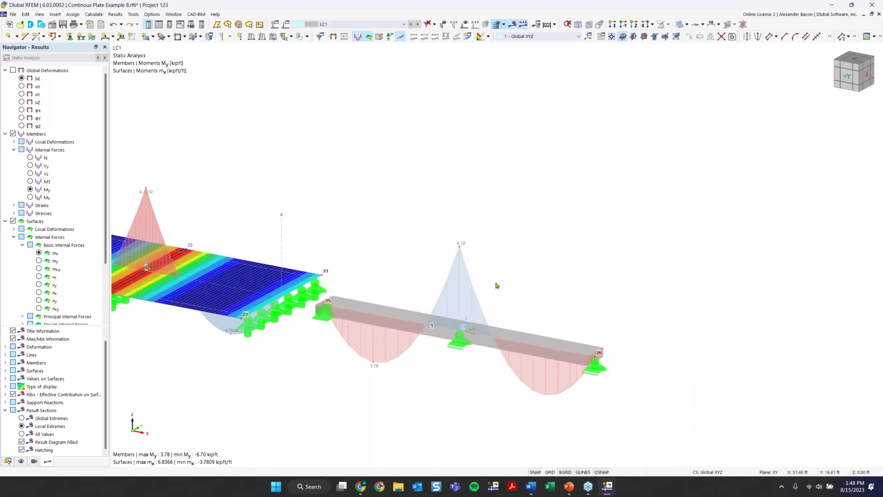
double_click(394, 319)
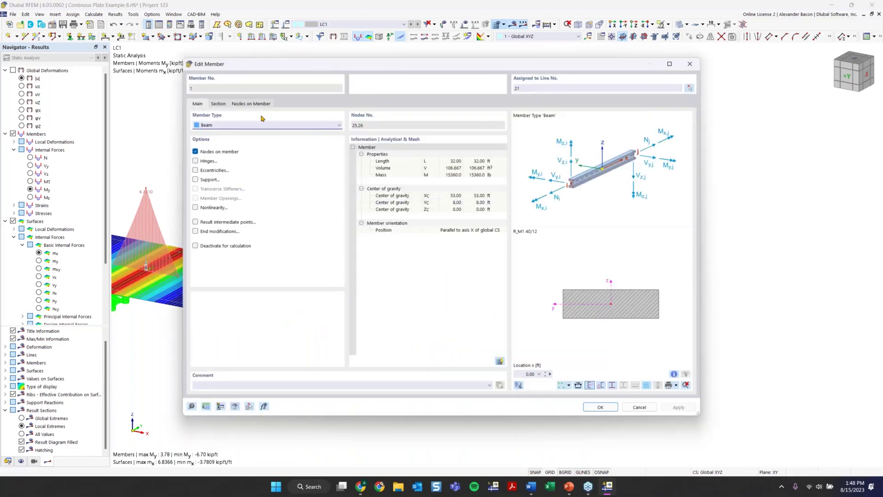
left_click(216, 104)
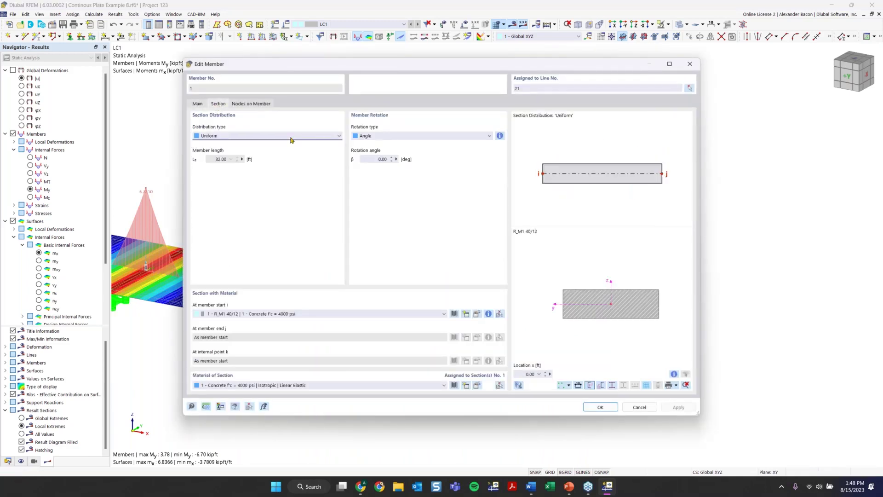
left_click(477, 315)
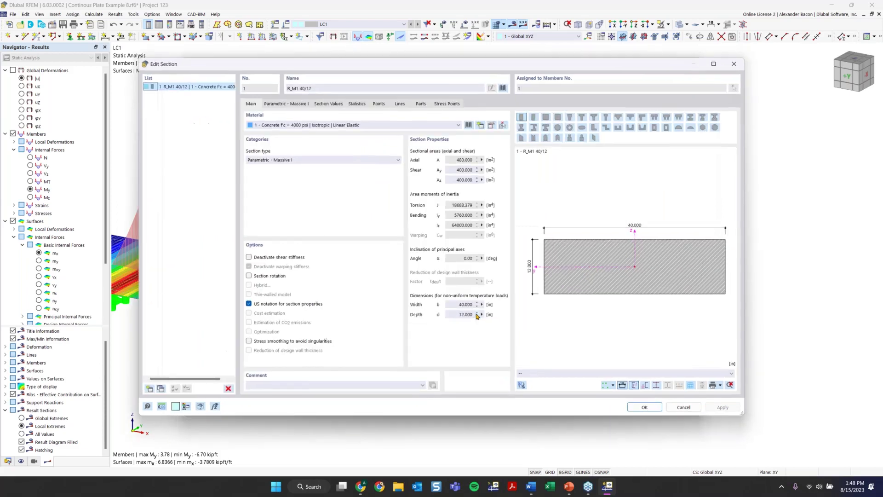
left_click(265, 257)
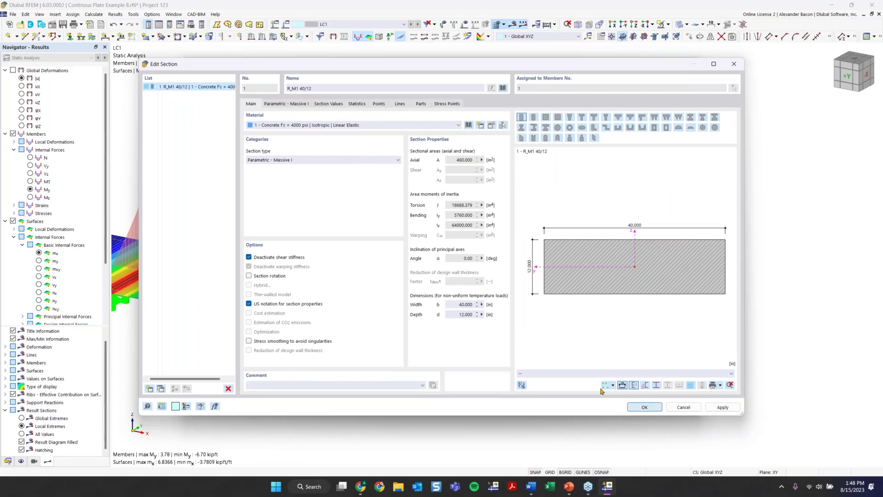
left_click(644, 406)
left_click(478, 279)
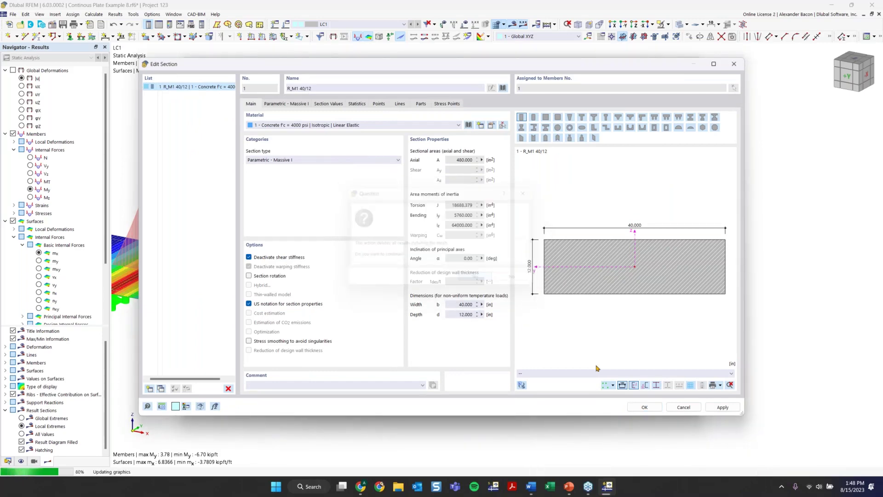
left_click(603, 463)
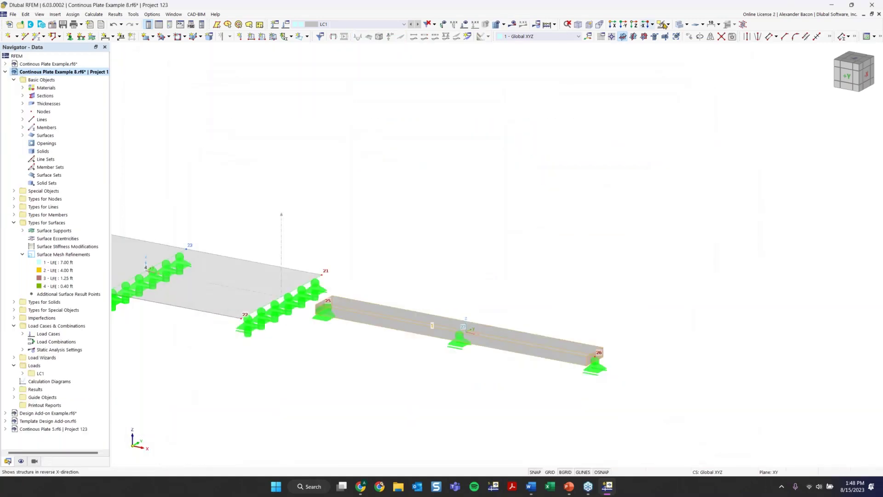
Recalculate the results and compare the beam's My with surface 4's mx over the middle support, looking along +Y
left_click(511, 26)
left_click(479, 279)
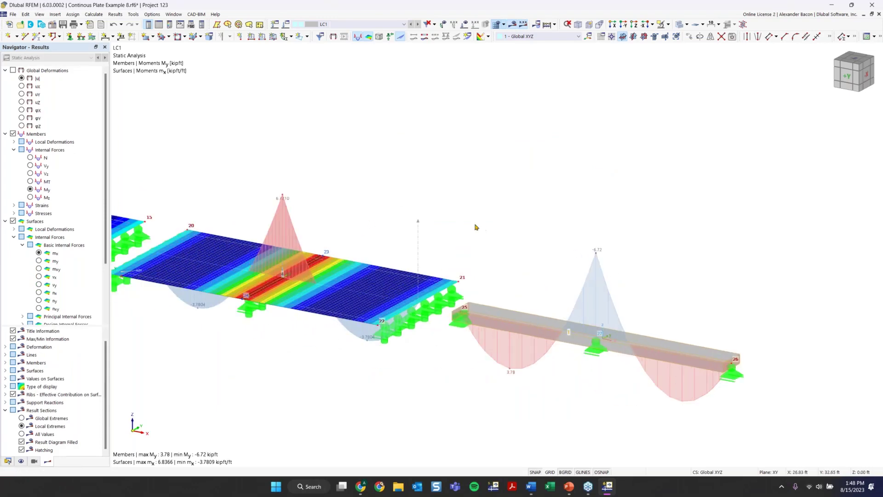
middle_click_drag(476, 226, 476, 277, "ctrl")
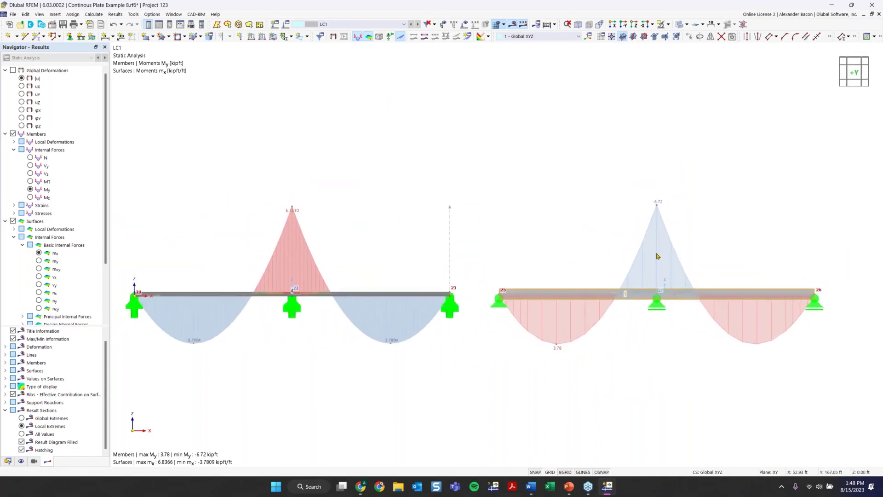
left_click(532, 486)
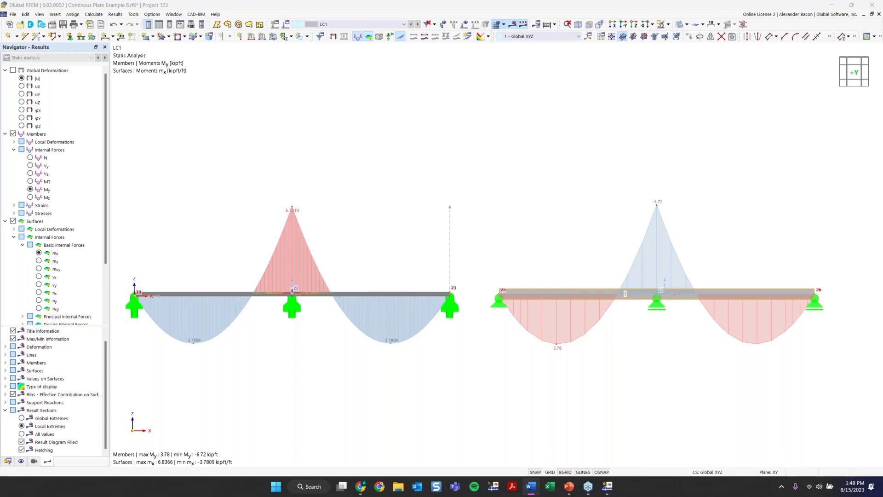
Show the result tables, enlarge them and review LC1's static analysis summary of loads, reactions and deformations
scroll(405, 239, "down", 5)
middle_click_drag(357, 211, 518, 248)
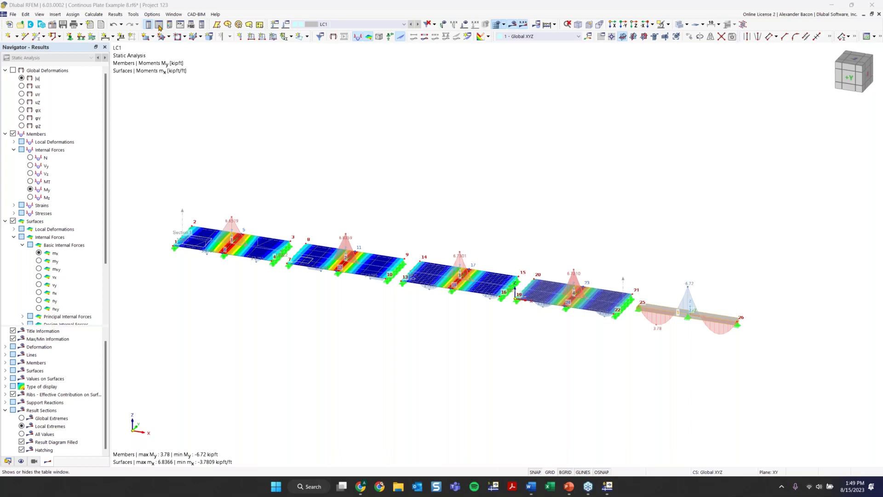
left_click(160, 26)
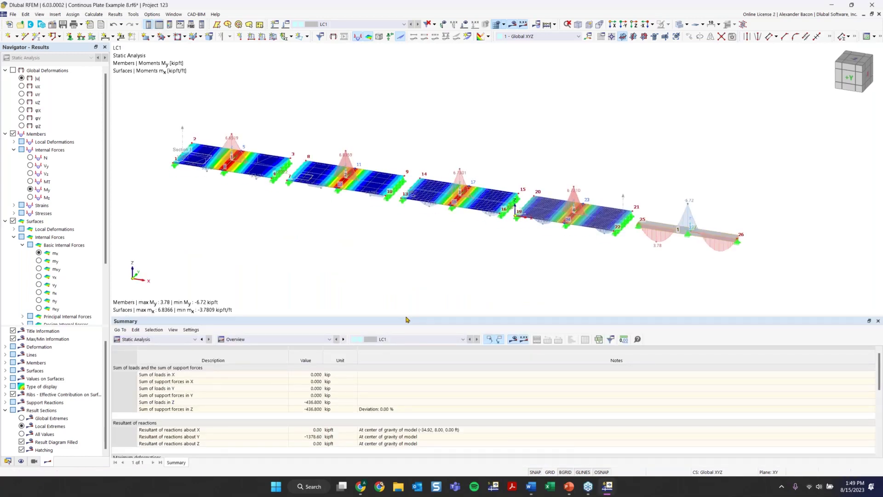
left_click_drag(406, 319, 407, 297)
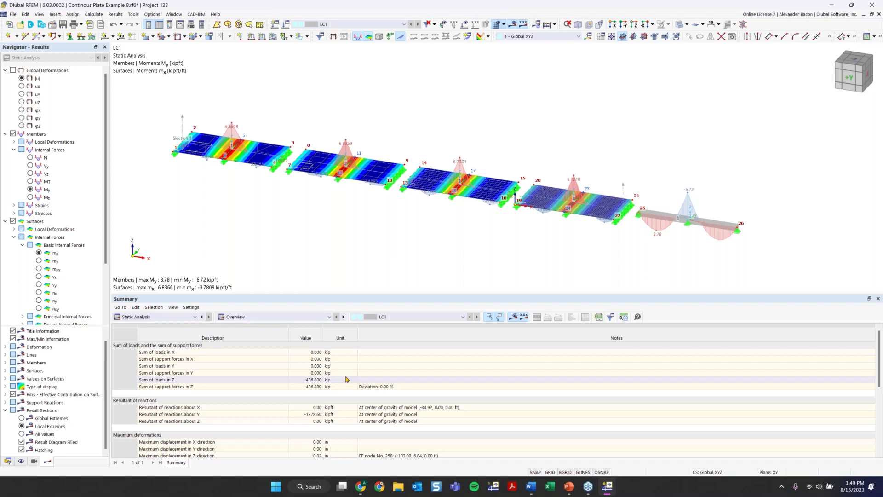
scroll(313, 363, "down", 2)
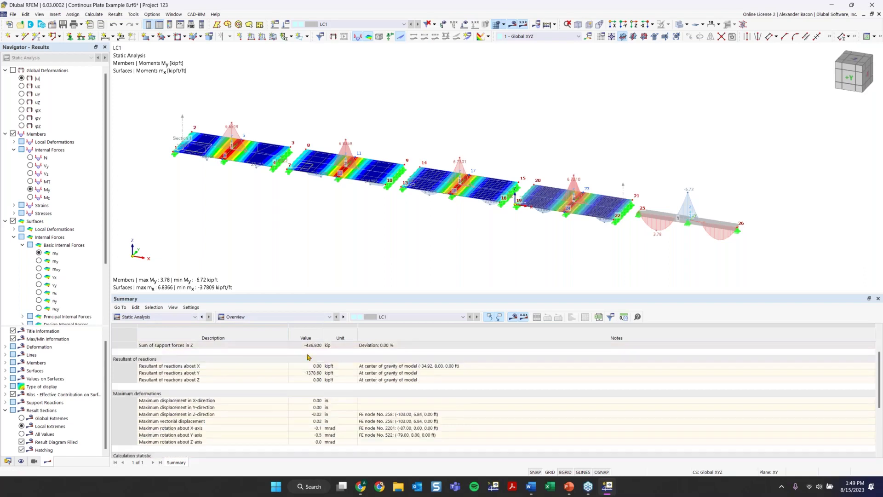
scroll(287, 398, "down", 1)
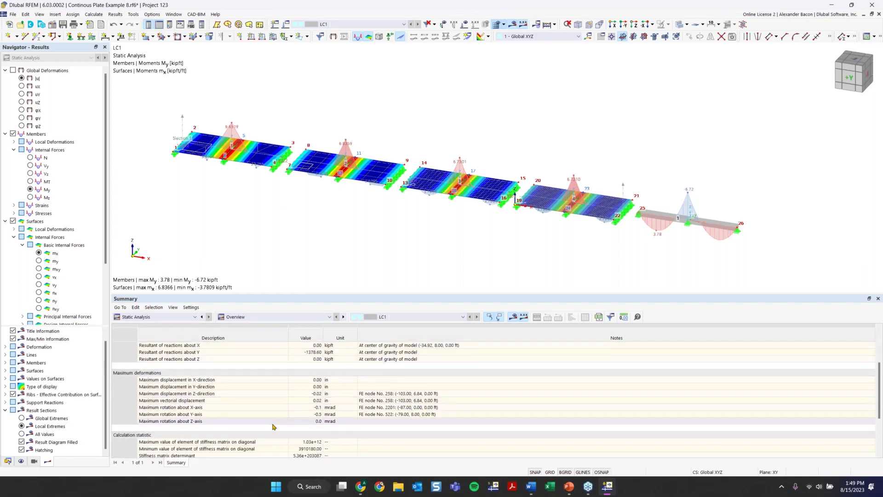
scroll(273, 420, "up", 3)
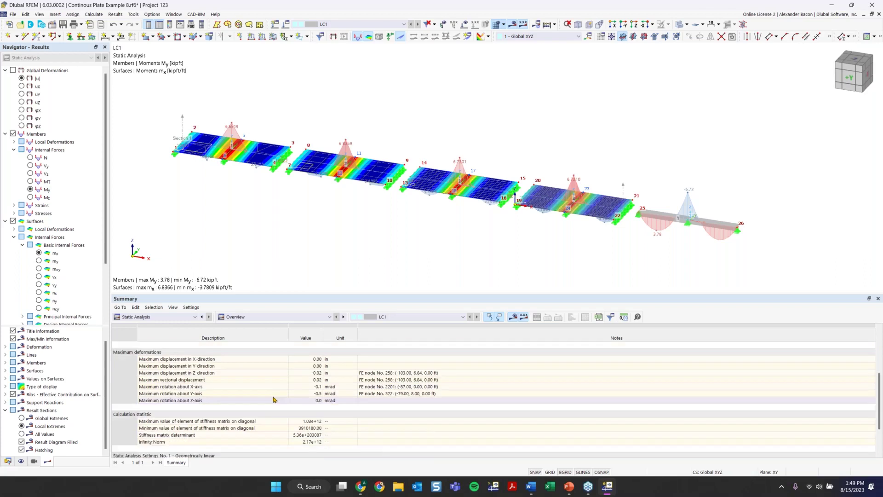
List the tabulated results by member and isolate the beam with its supports in the model view
left_click(251, 317)
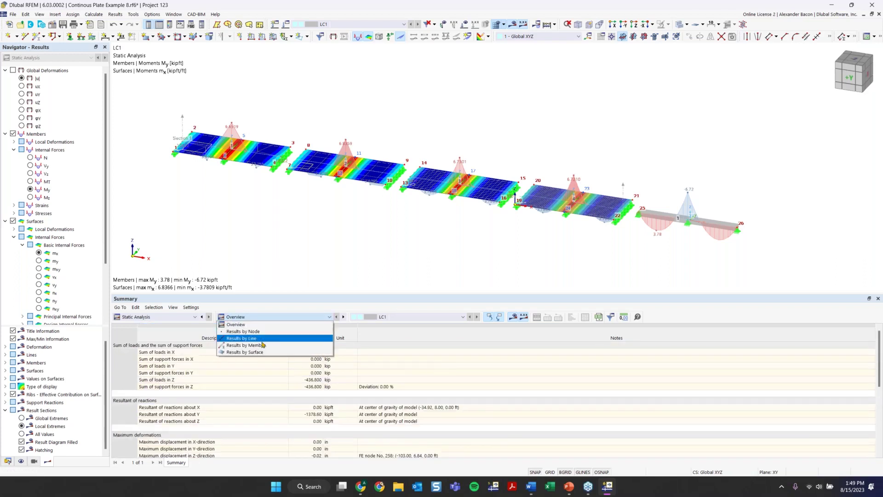
left_click(247, 346)
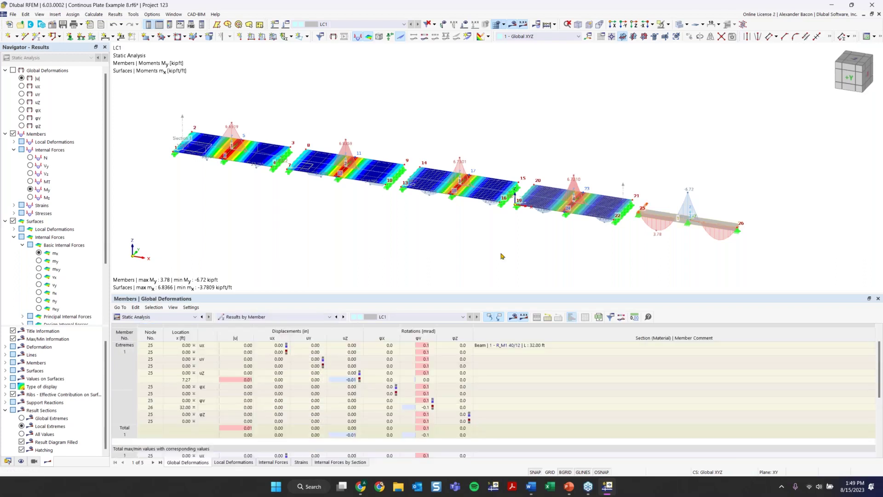
middle_click_drag(589, 252, 375, 223)
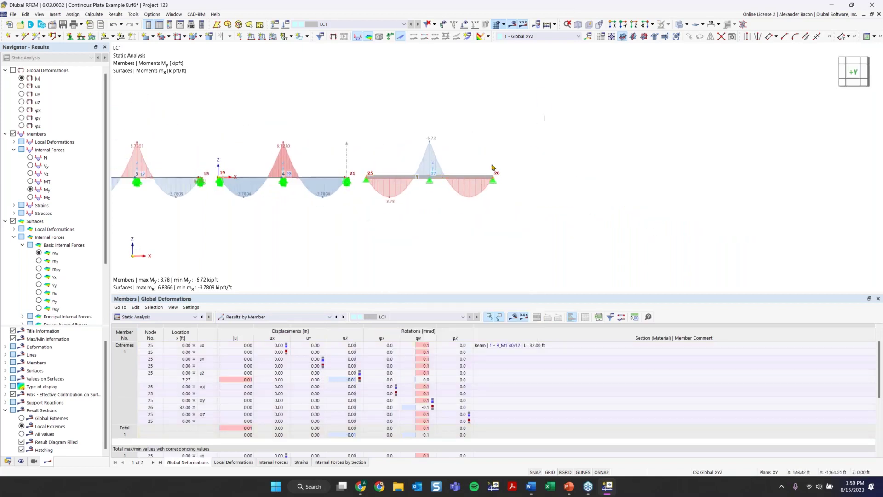
left_click_drag(544, 115, 363, 233)
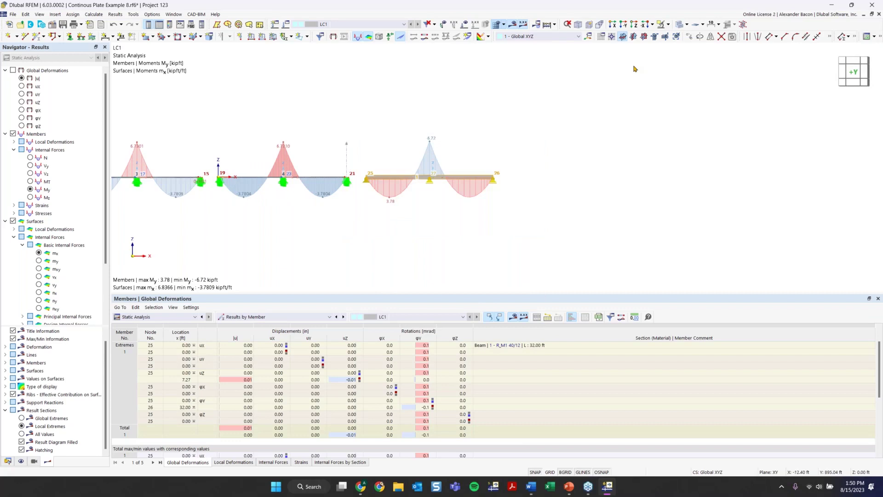
left_click(662, 26)
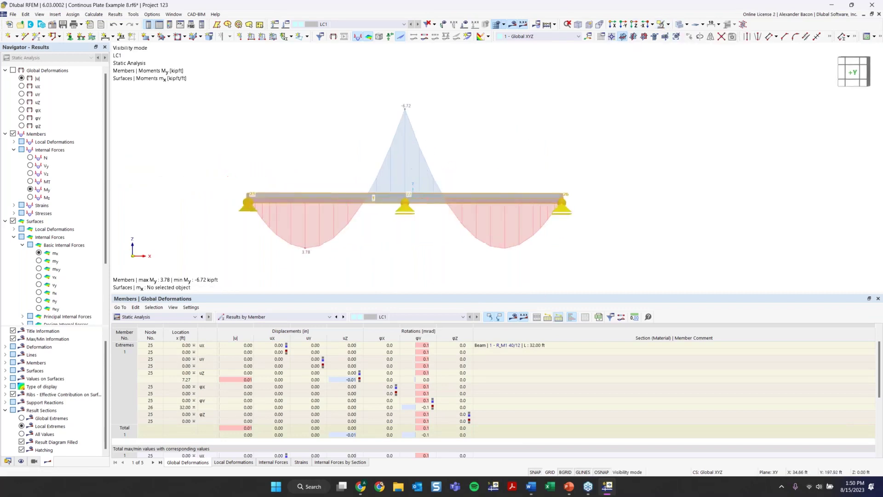
middle_click_drag(463, 192, 423, 187, "ctrl")
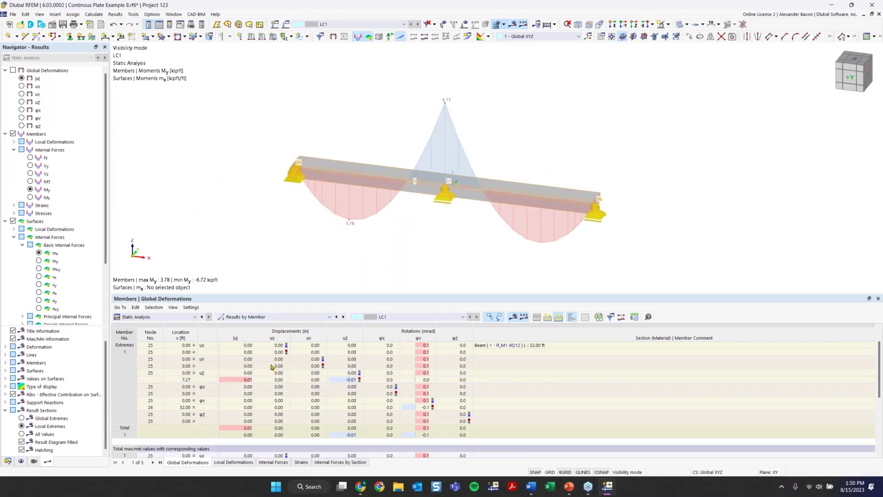
Display the internal forces of member 1 and export the table to Excel
left_click(274, 463)
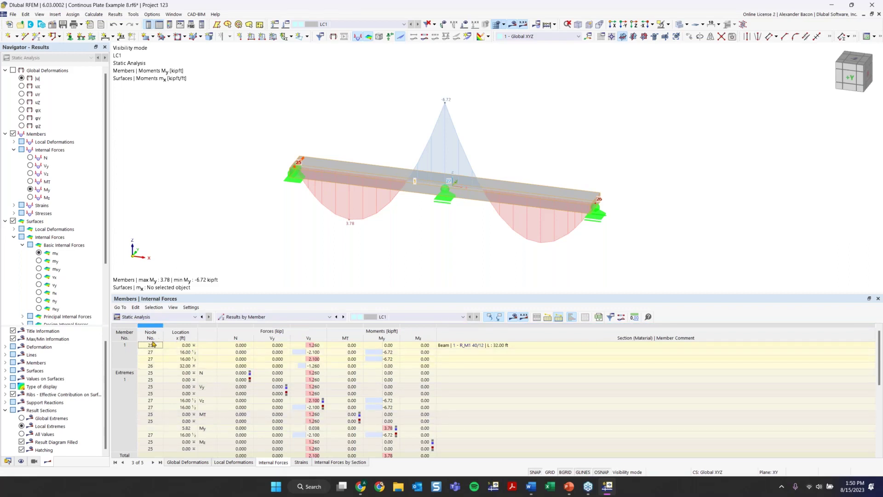
left_click(136, 346)
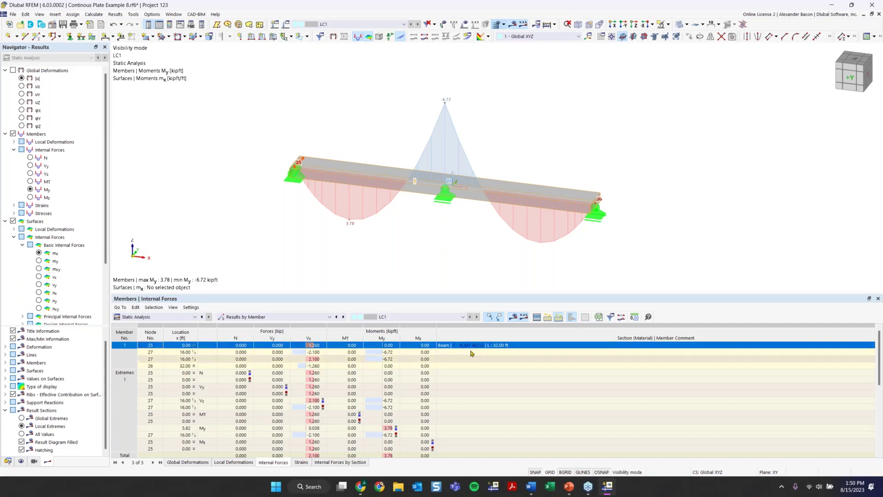
left_click(599, 318)
left_click(550, 487)
Review the exported Members | Internal Forces sheet down to the total max/min rows and close the workbook without saving
scroll(472, 311, "down", 1)
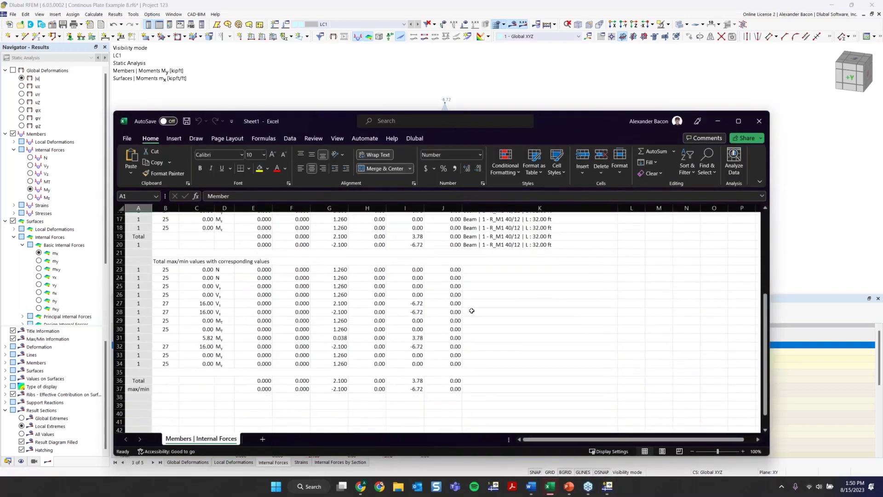
scroll(472, 311, "up", 3)
scroll(472, 311, "up", 2)
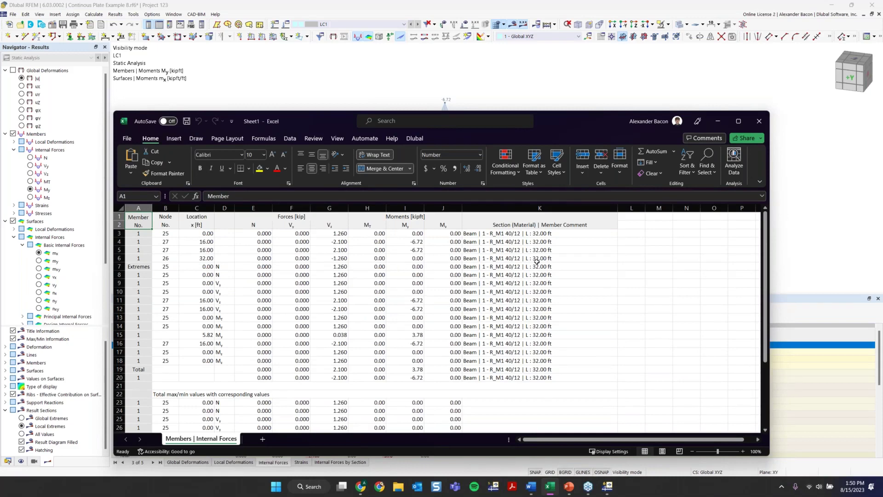
scroll(558, 299, "down", 5)
scroll(580, 284, "down", 2)
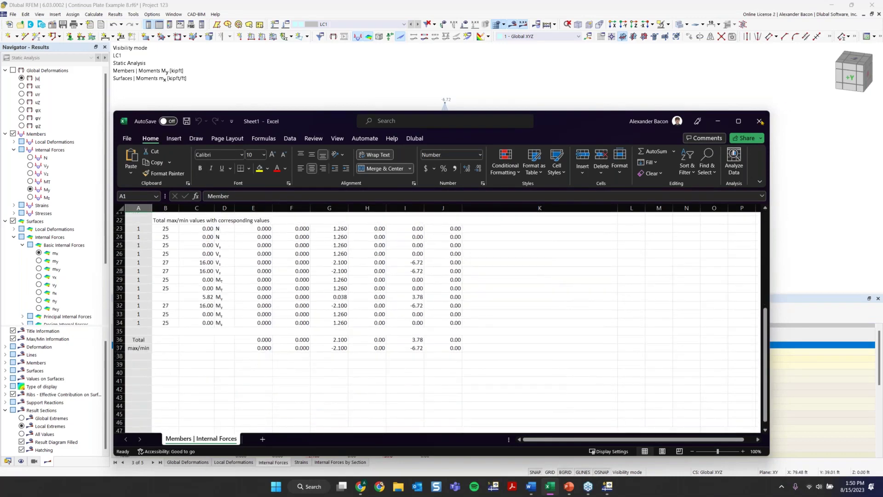
left_click(760, 122)
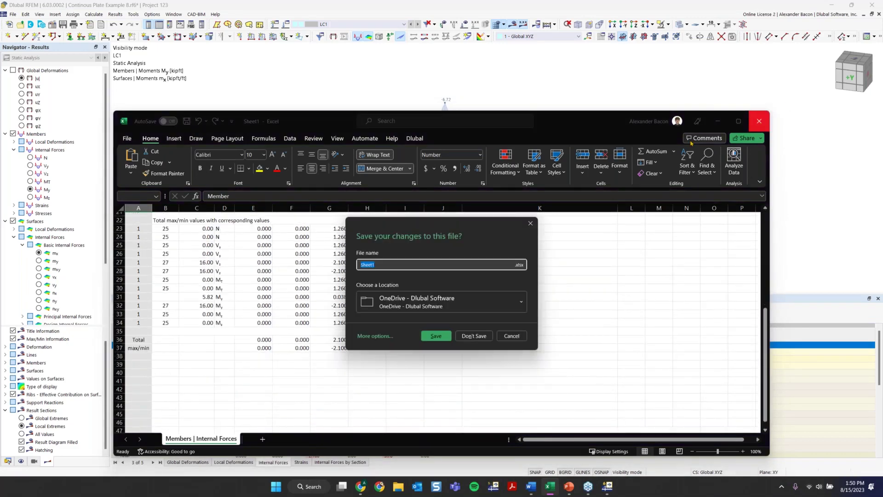
left_click(474, 336)
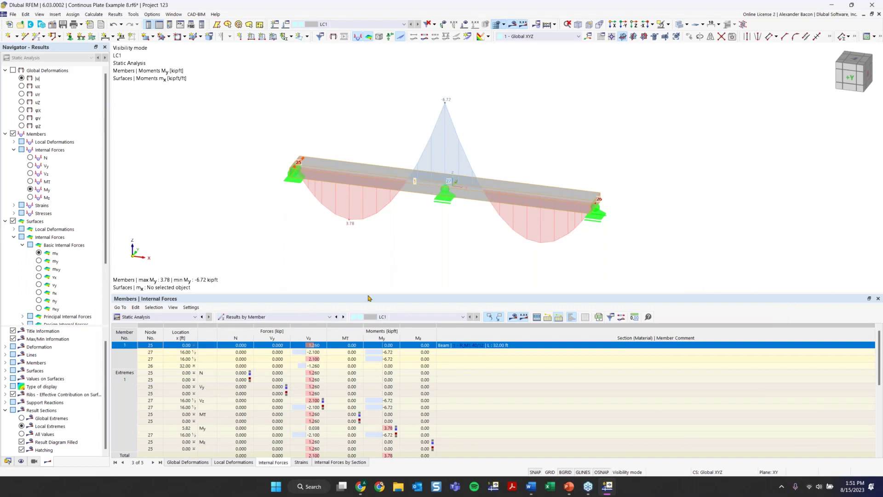
Look through the available table categories and result types, and display the beam's global deformations
left_click(144, 317)
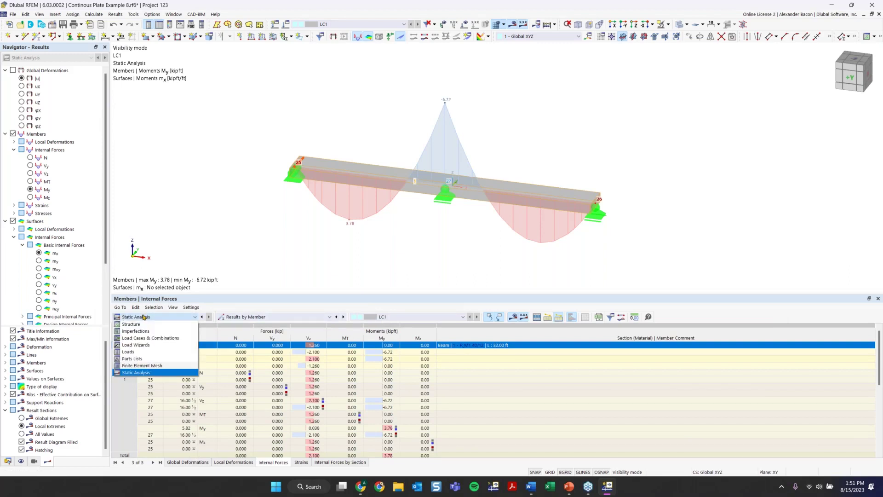
left_click(144, 317)
left_click(144, 317)
left_click(140, 324)
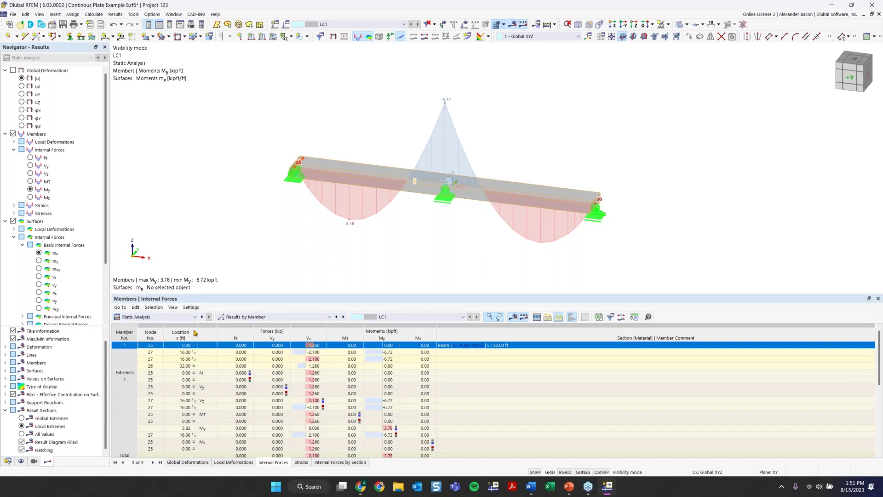
left_click(259, 317)
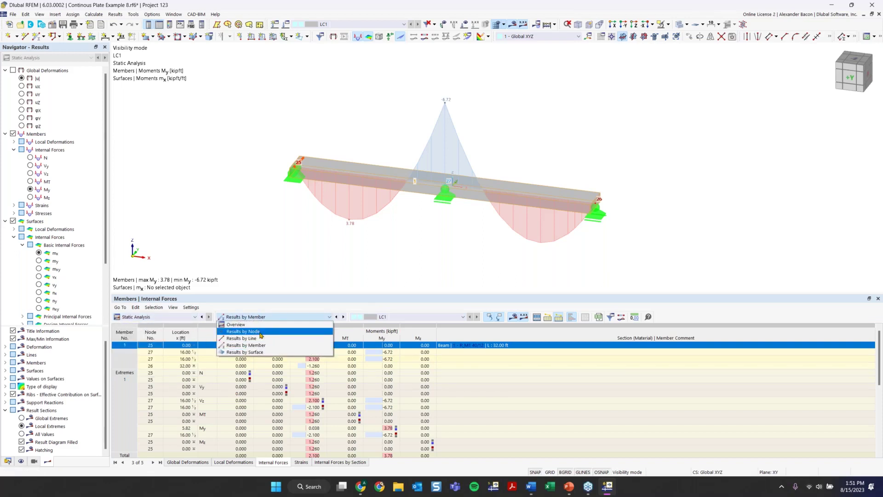
left_click(255, 317)
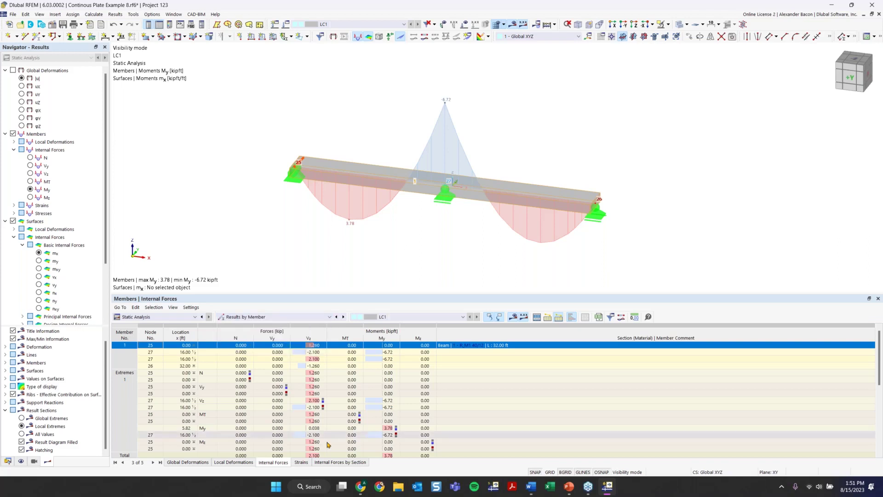
left_click(193, 464)
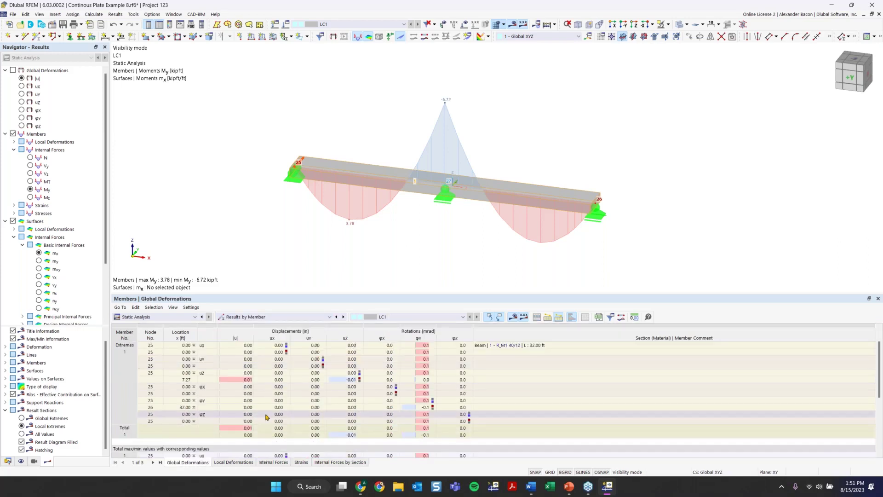
Collapse the Continous Plate Example 8 project data and open the Template Design Add-on.rf6 model
scroll(87, 254, "down", 3)
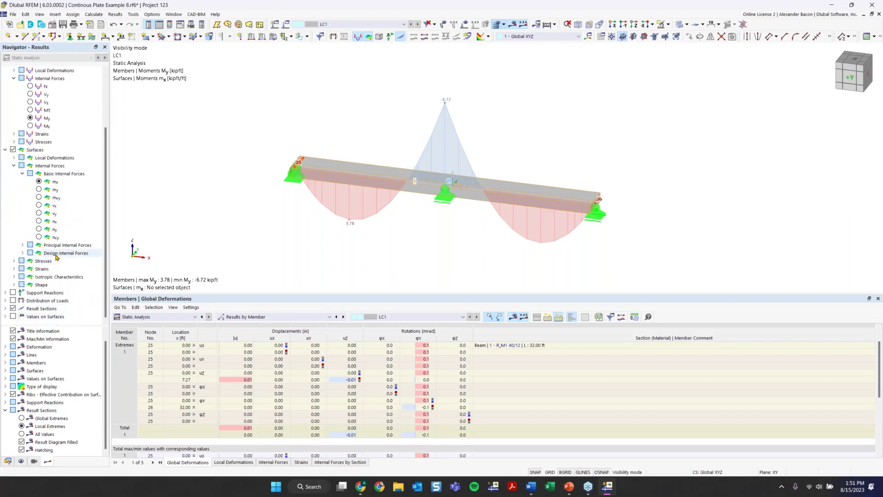
scroll(87, 254, "up", 3)
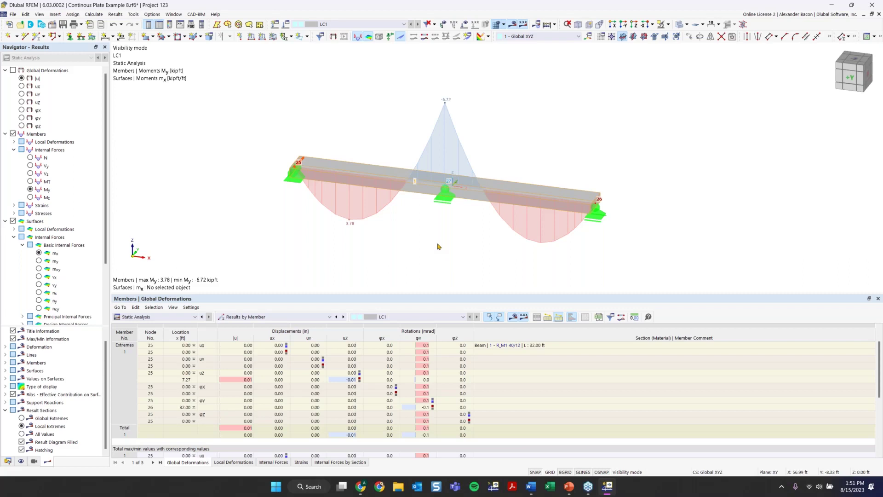
left_click(12, 461)
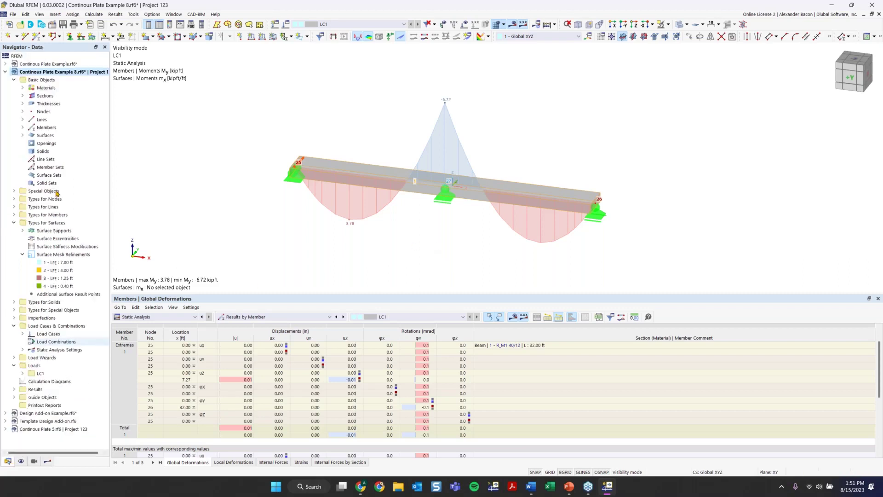
left_click(5, 72)
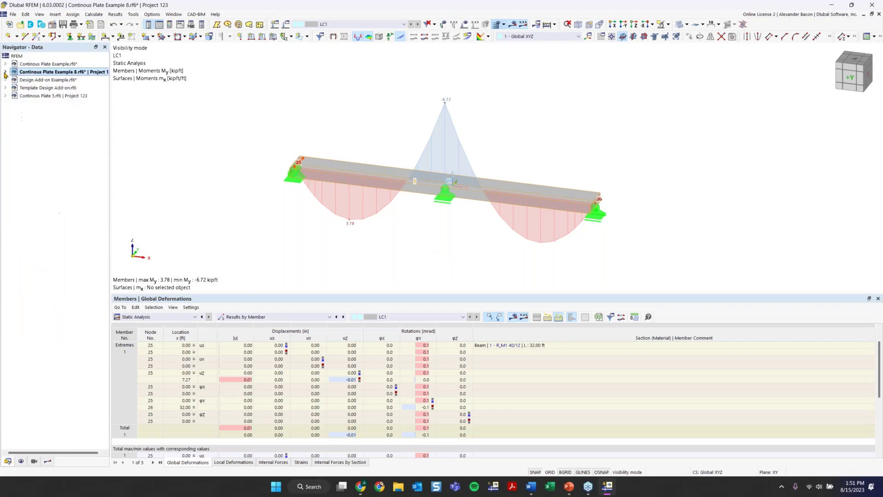
double_click(48, 88)
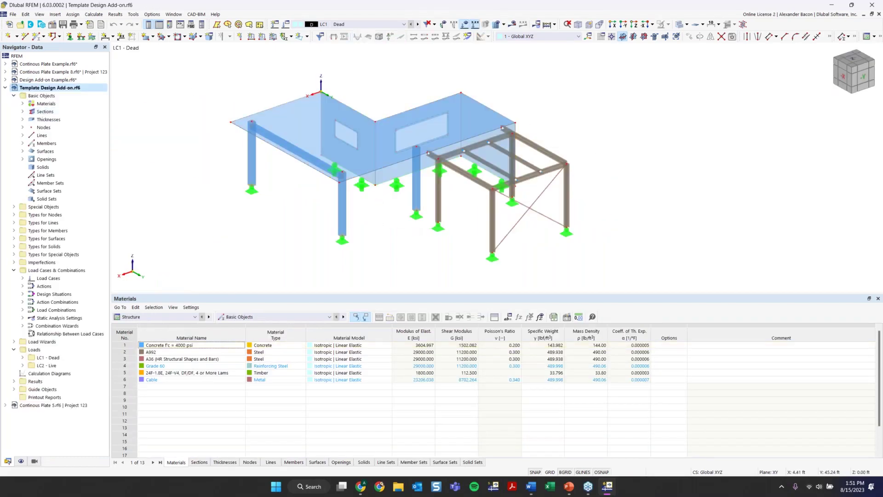
middle_click_drag(401, 250, 636, 144, "ctrl")
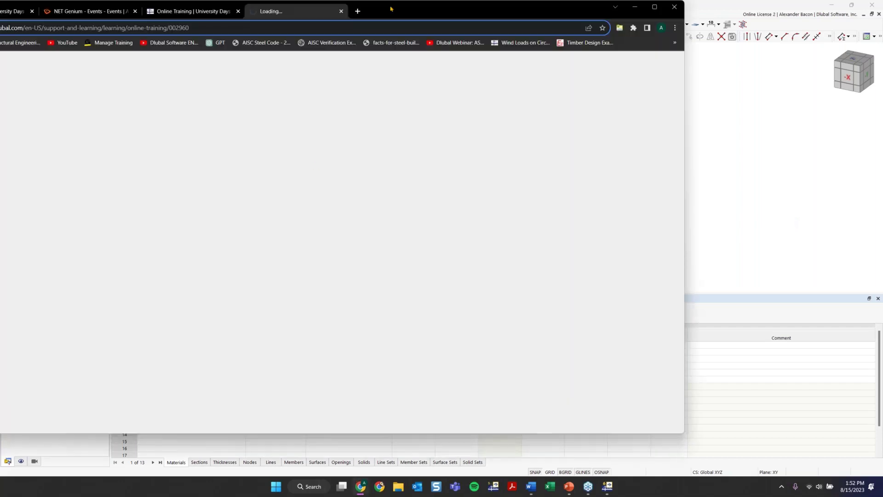
In the browser, review the RFEM 6 University Days Day 1 training page down to its Models to Download section
left_click_drag(391, 8, 469, 22)
scroll(437, 240, "down", 2)
scroll(437, 240, "down", 4)
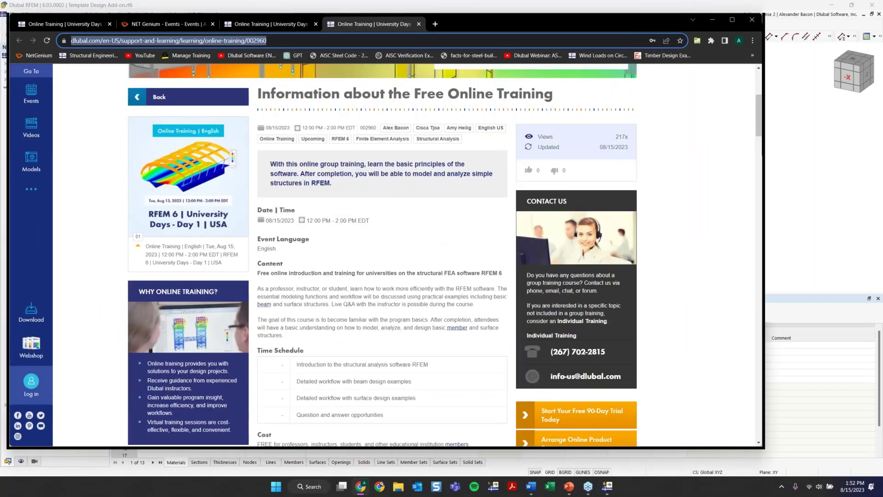
scroll(443, 258, "down", 13)
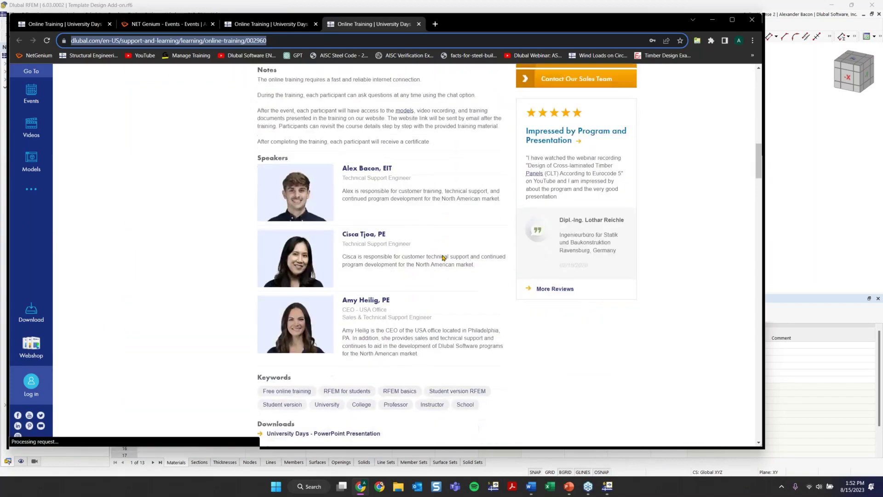
scroll(444, 258, "down", 10)
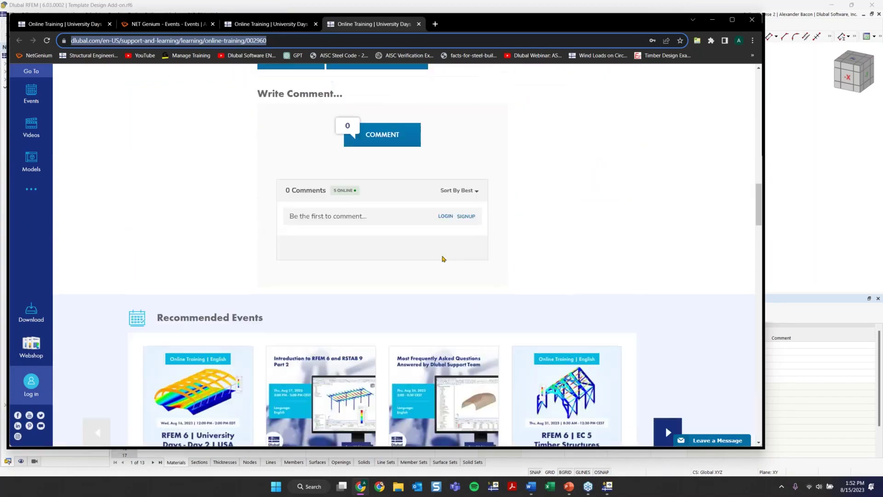
scroll(443, 261, "down", 5)
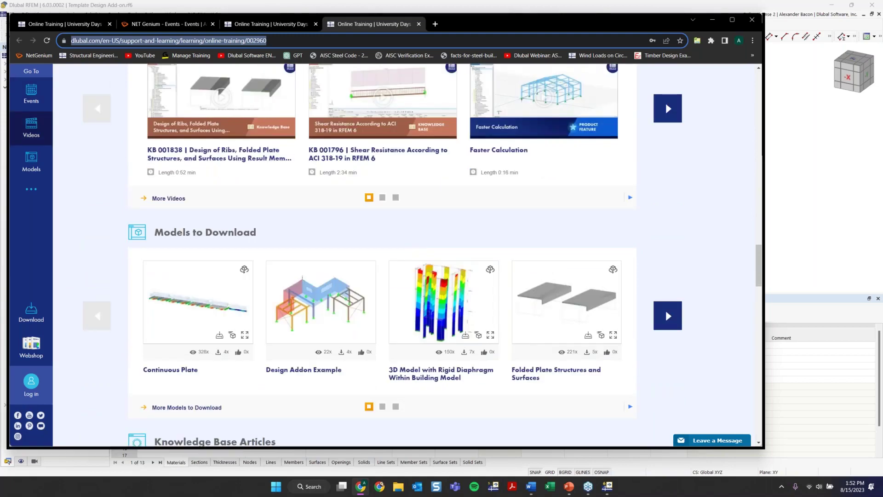
Reload the training page and look through the models offered in its Models to Download section
left_click(47, 41)
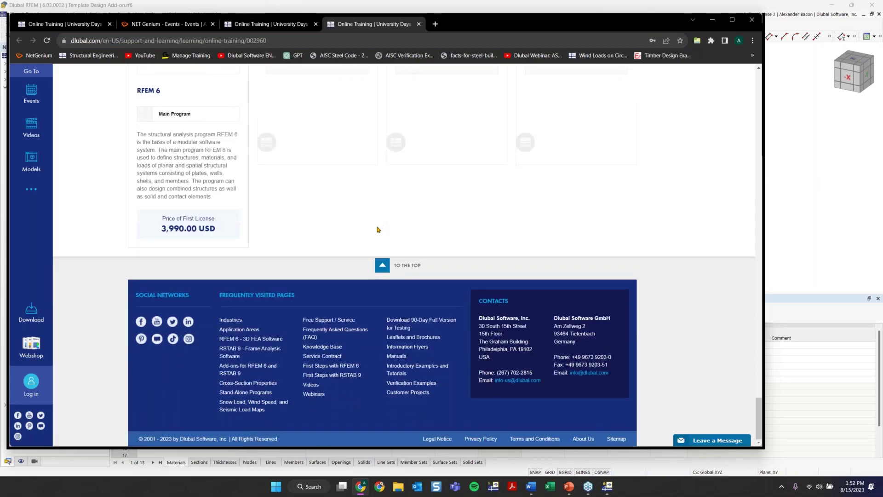
scroll(377, 230, "up", 6)
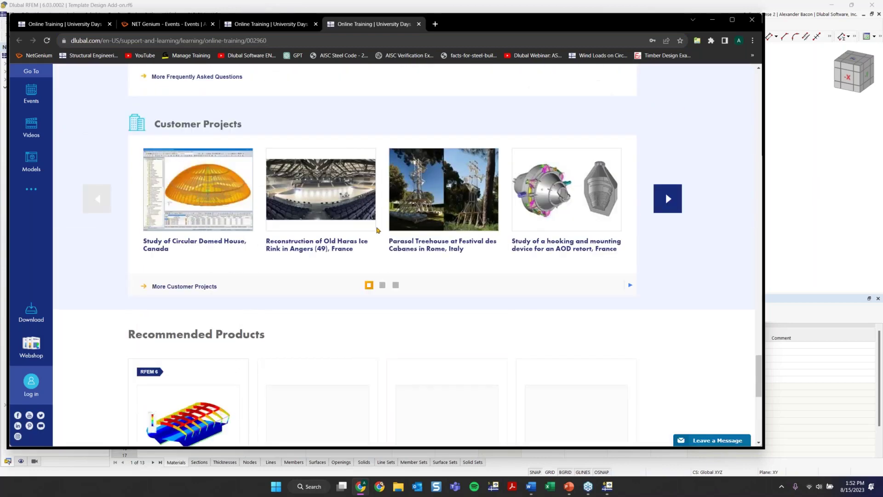
scroll(366, 265, "down", 3)
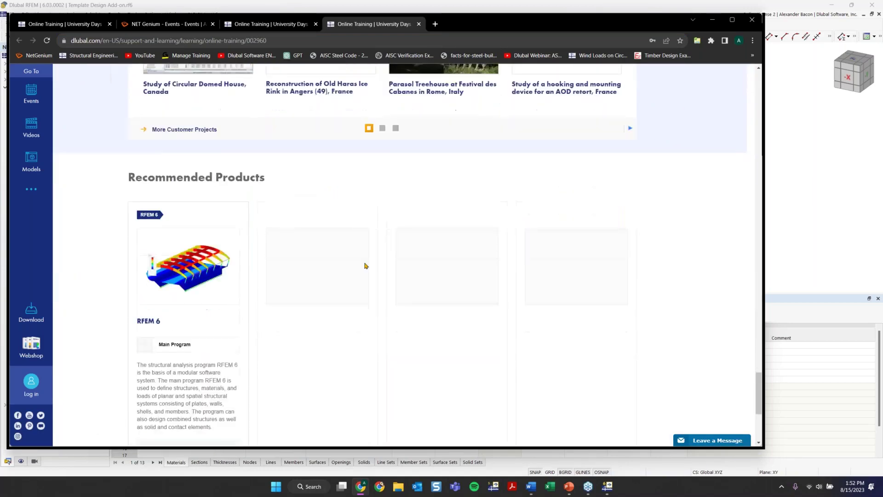
scroll(365, 265, "down", 4)
scroll(365, 265, "up", 15)
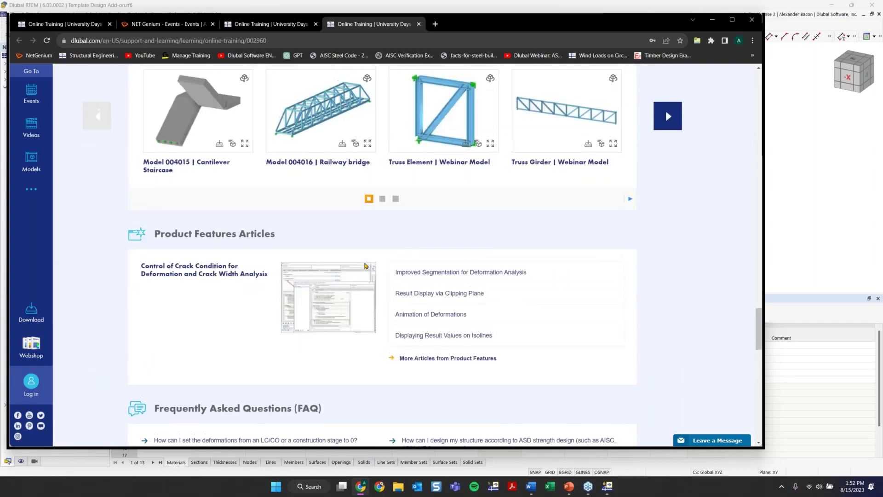
scroll(365, 266, "up", 12)
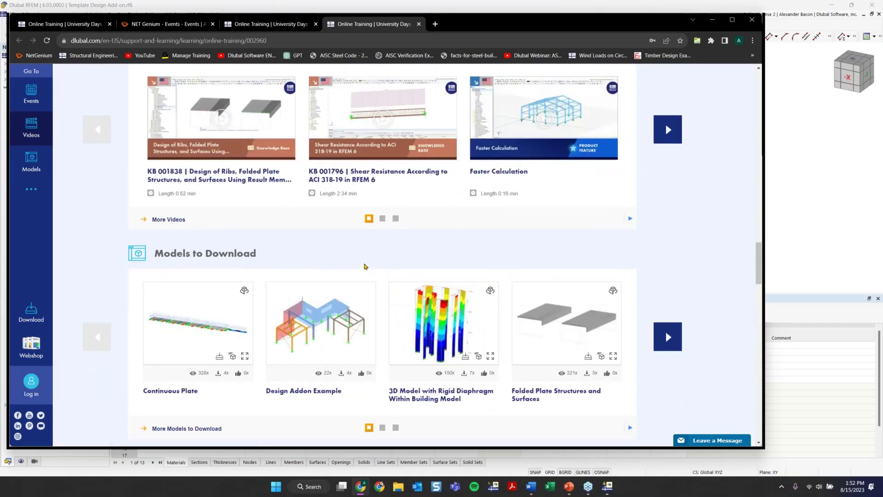
left_click(666, 337)
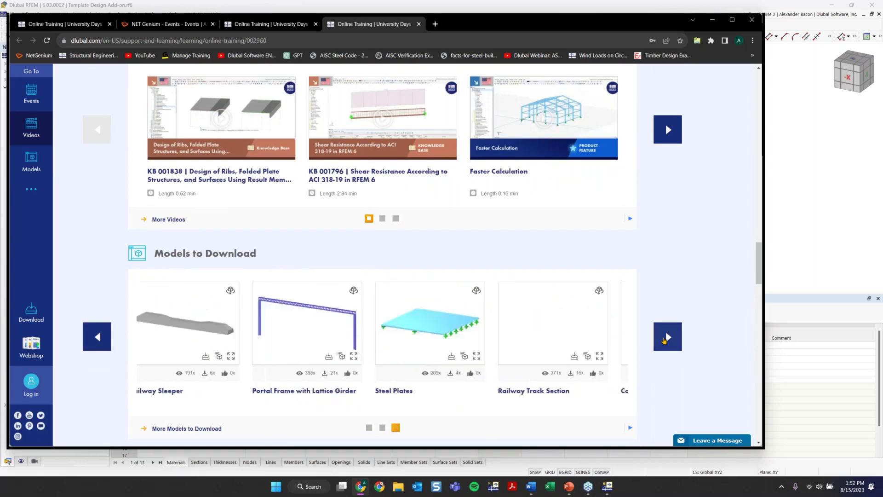
left_click(98, 336)
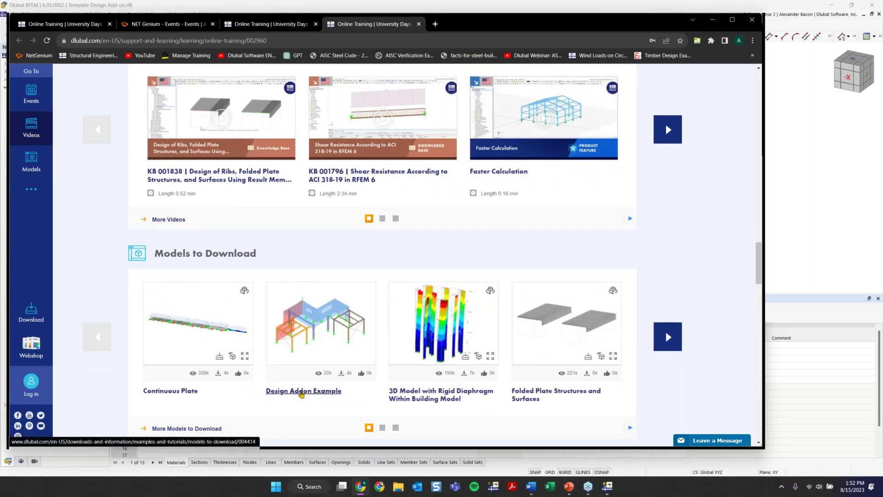
Open the full Structural Analysis Models to Download list and locate the Template Design Addon Example
left_click(302, 391)
scroll(304, 393, "down", 1)
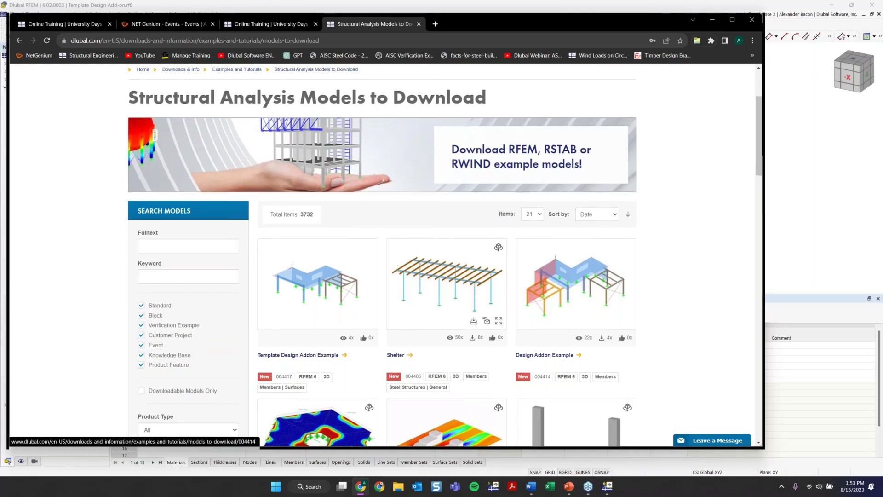
scroll(416, 318, "down", 1)
scroll(639, 307, "down", 2)
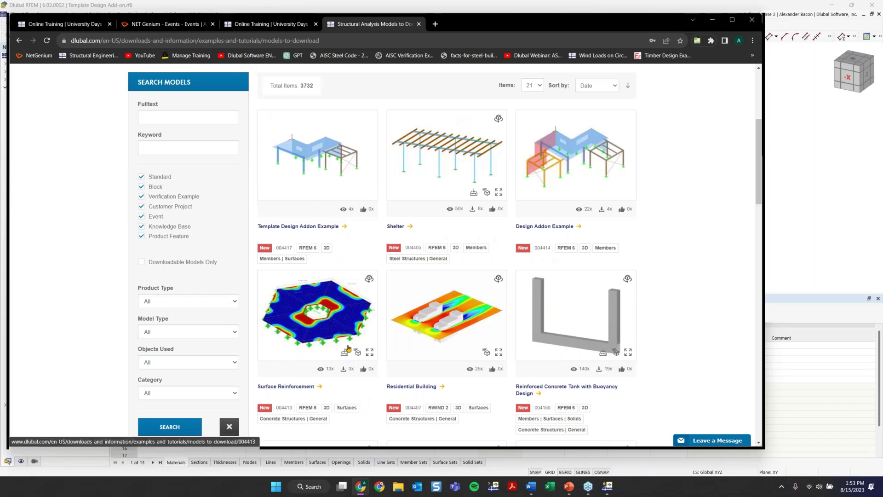
scroll(349, 349, "down", 2)
scroll(290, 274, "up", 3)
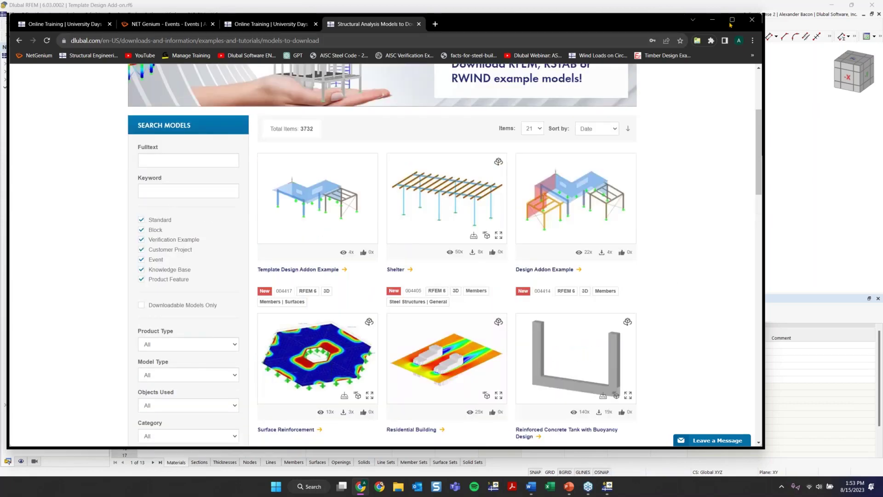
left_click_drag(682, 23, 660, 21)
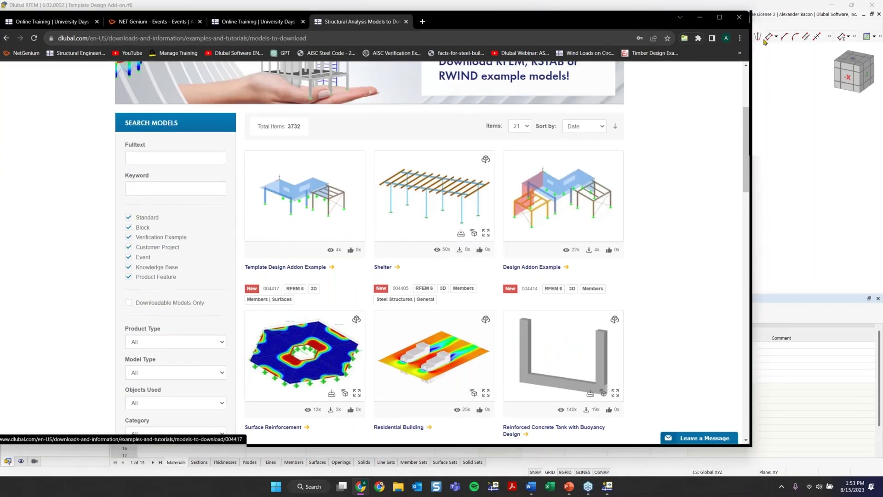
Close the browser and examine the Template Design Add-on model in RFEM from a rotated, closer view
left_click(739, 18)
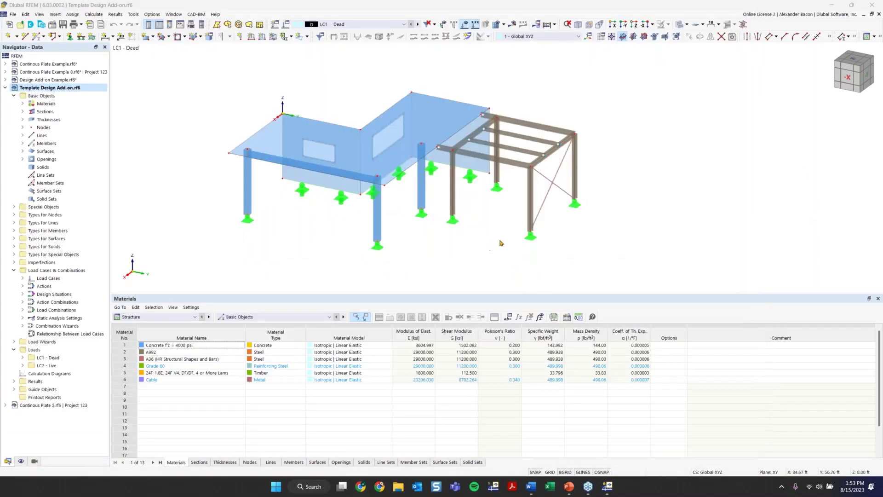
middle_click_drag(501, 242, 461, 217, "ctrl")
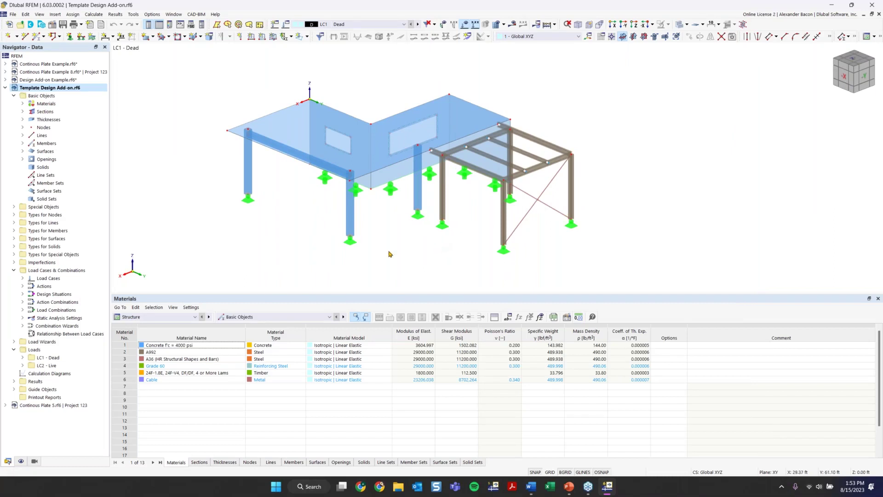
scroll(760, 254, "up", 2)
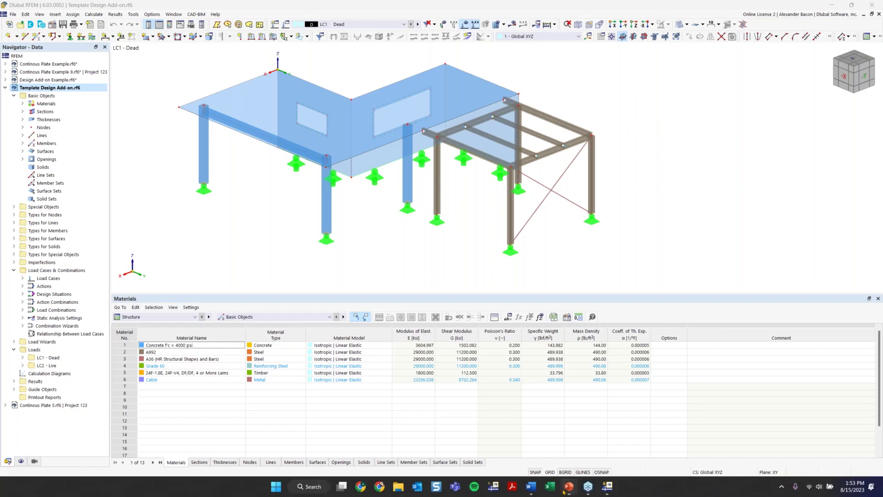
Switch to the running PowerPoint slide show with the Plate Theory slide
mouse_move(569, 486)
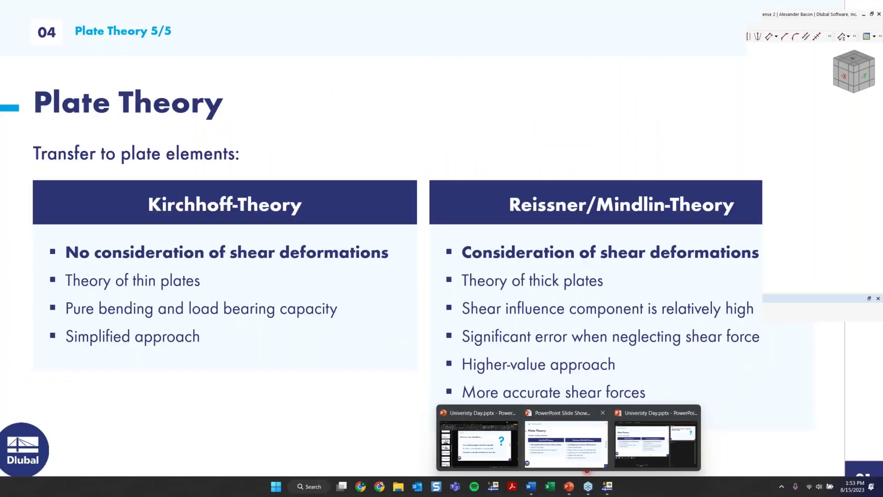
left_click(557, 443)
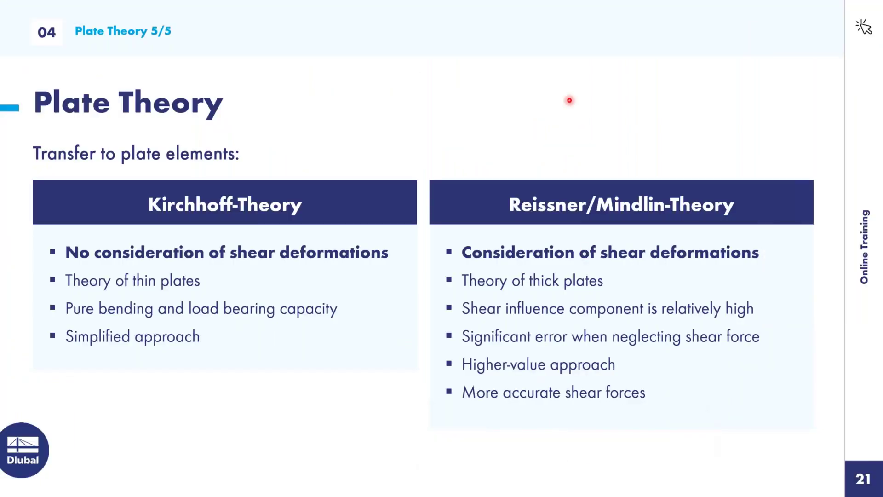
left_click(570, 100)
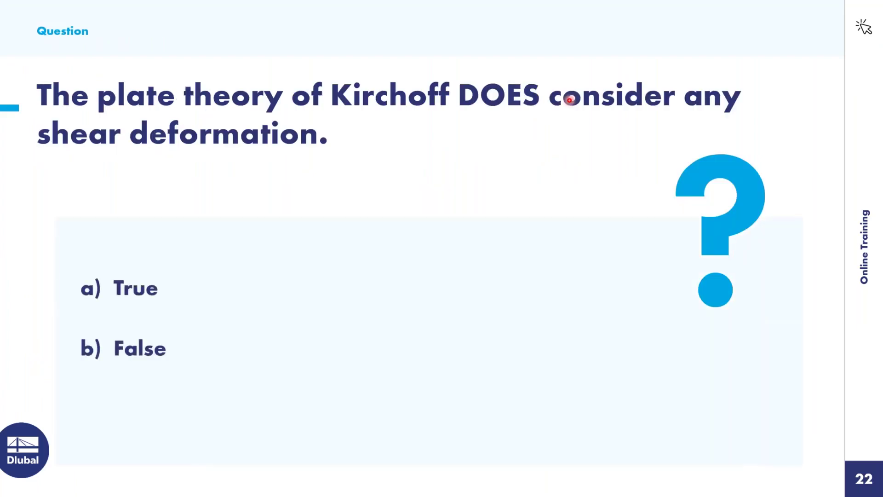
left_click(569, 101)
left_click(570, 100)
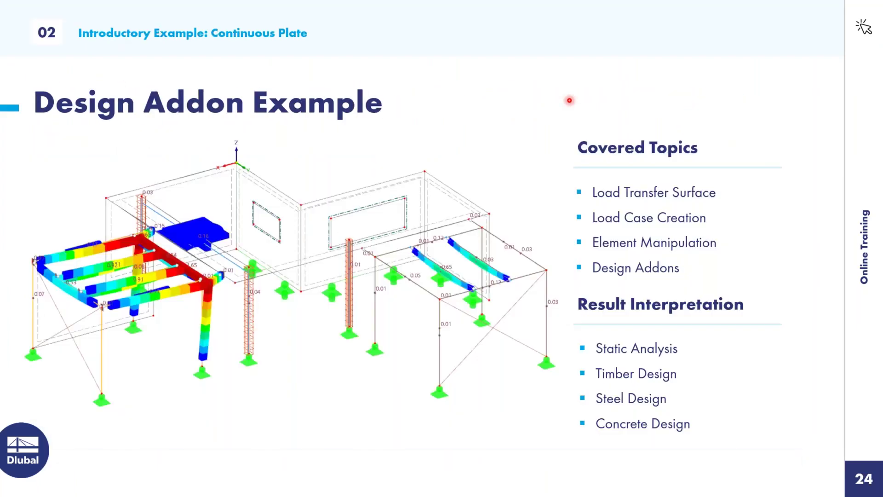
key("Left")
key("Left")
key("Left")
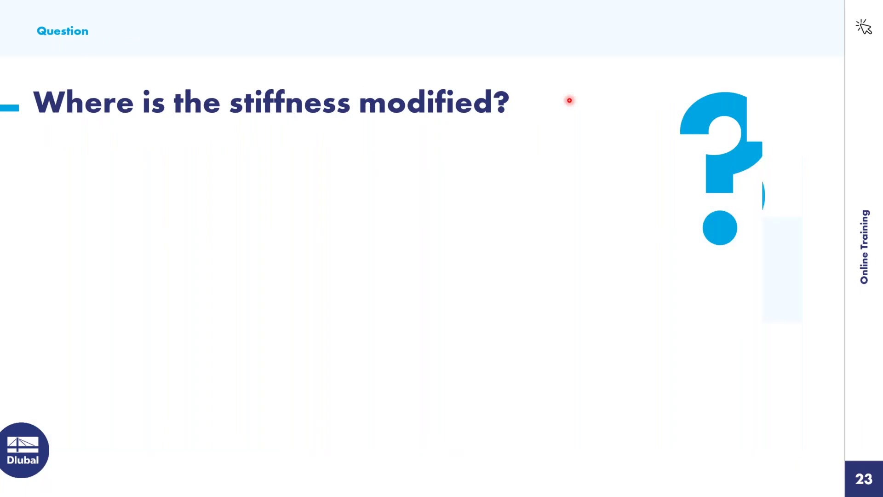
key("Left")
key("Left")
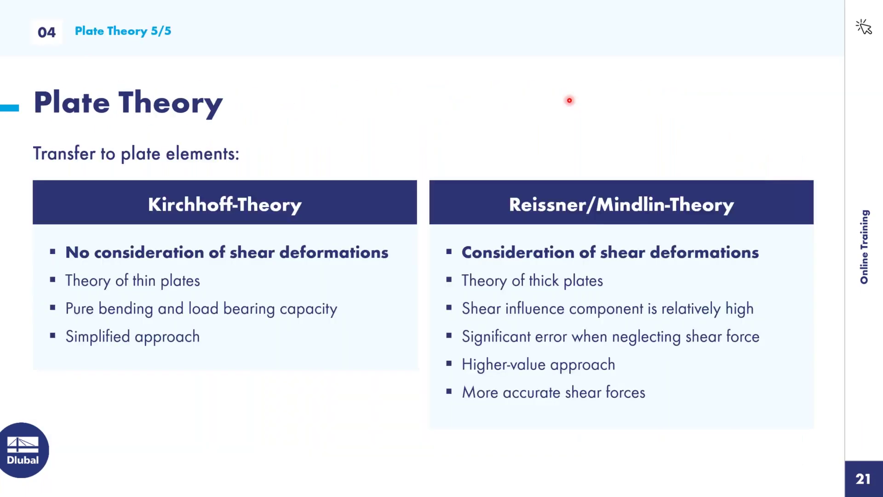
Advance to the question slide on Kirchhoff plate theory and shear deformation and reveal its True and False answer options
key("Right")
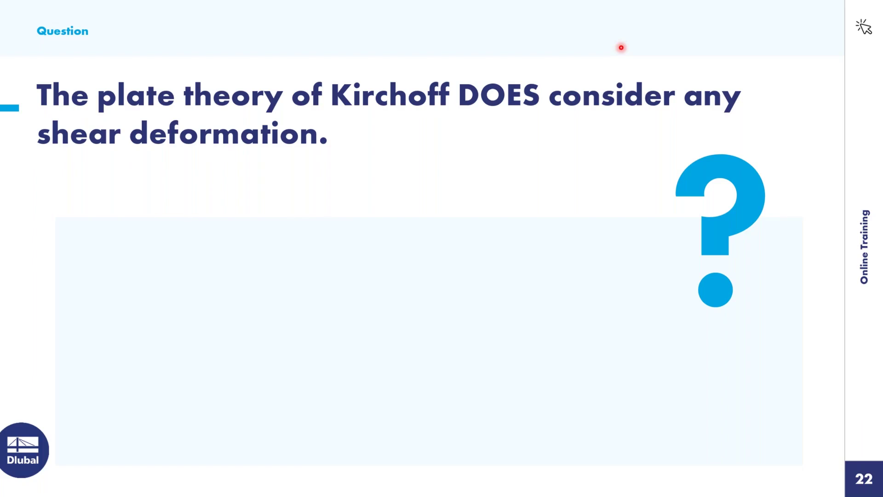
left_click(495, 163)
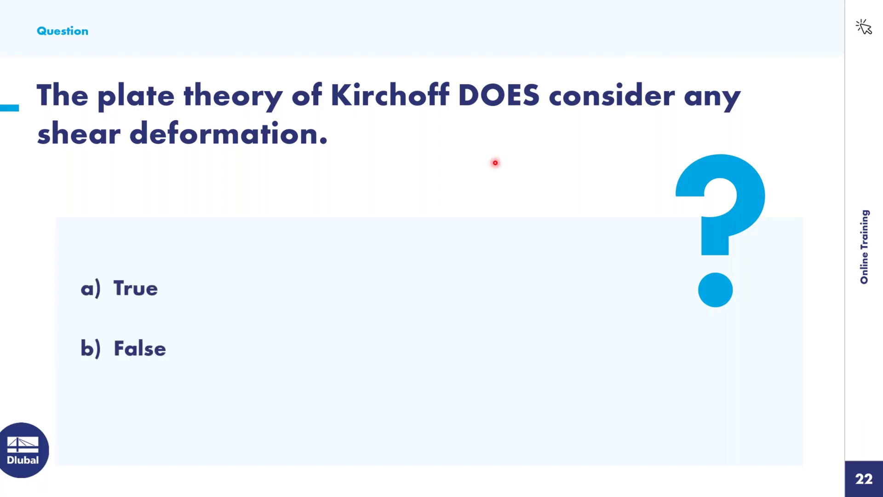